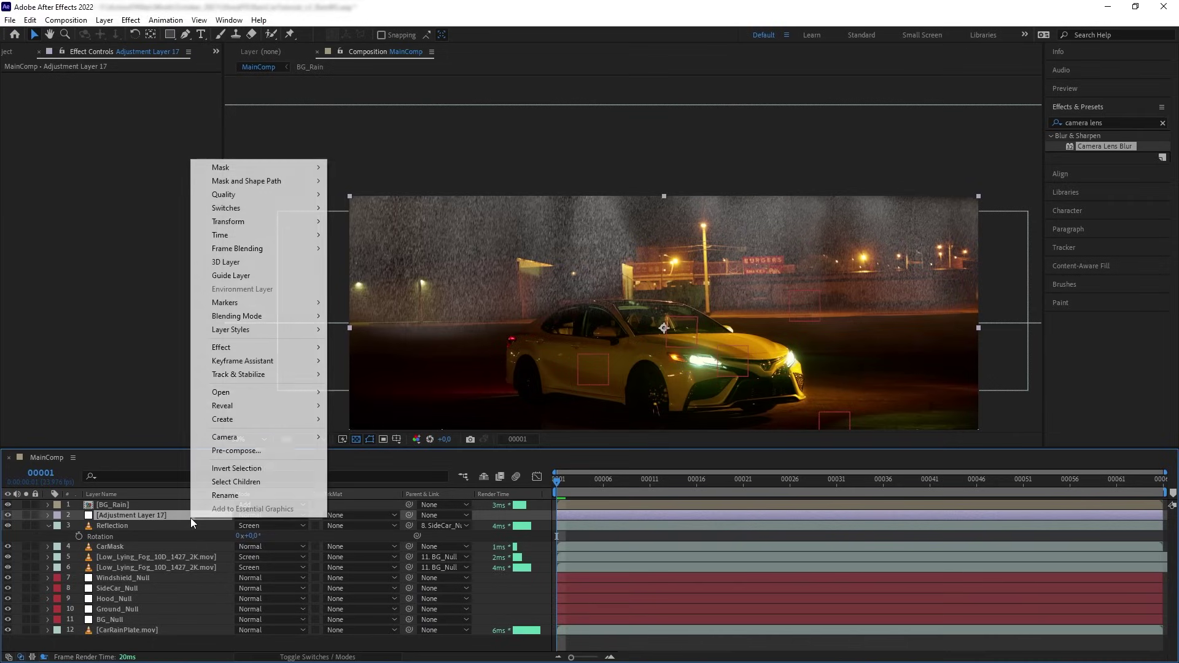
Rename the adjustment layer to BG_Rain_Implied and set its track matte to Luma Matte using BG_Rain.
click(208, 498)
text(BG_Rain_Implied)
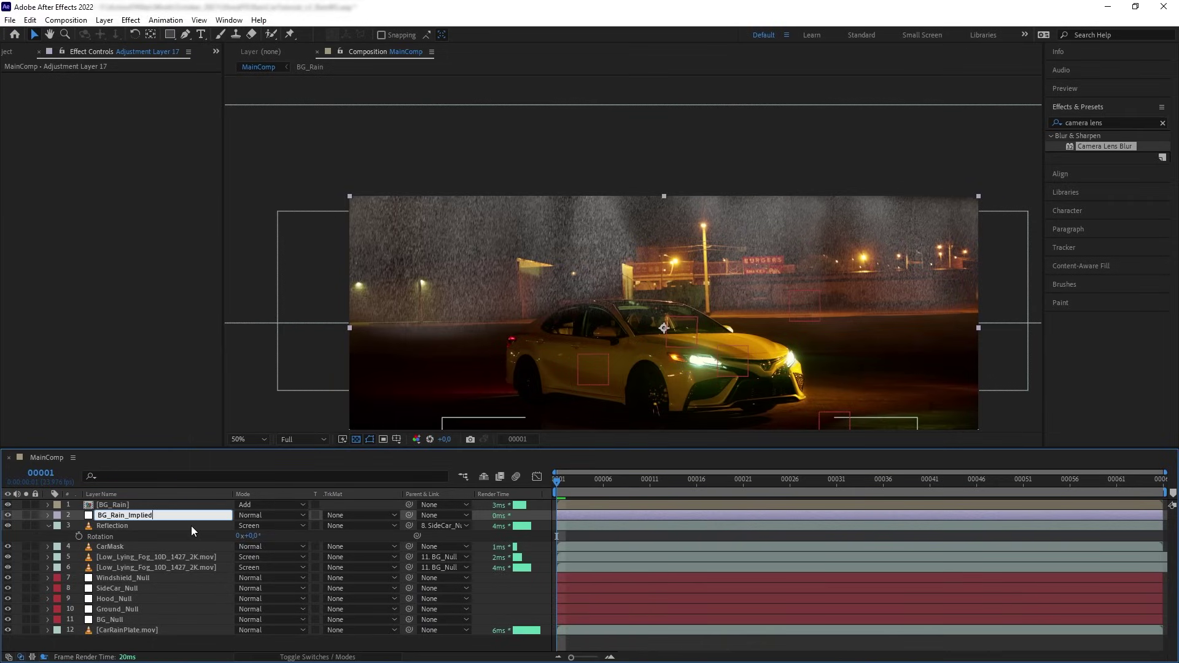
key(Return)
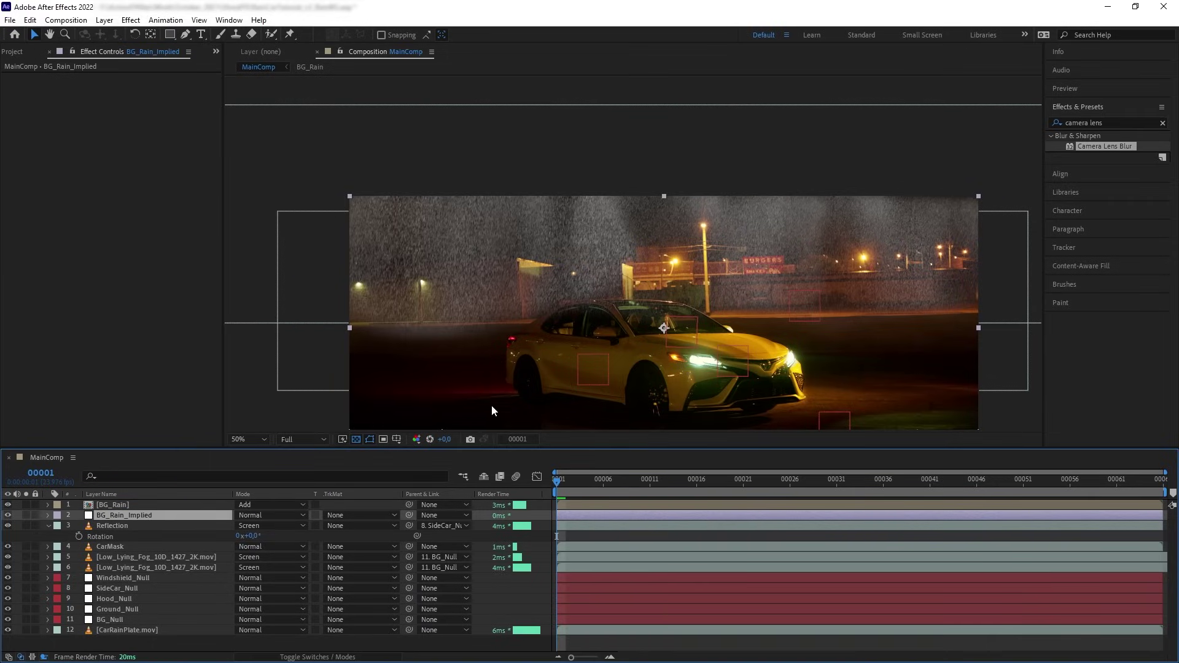
click(363, 515)
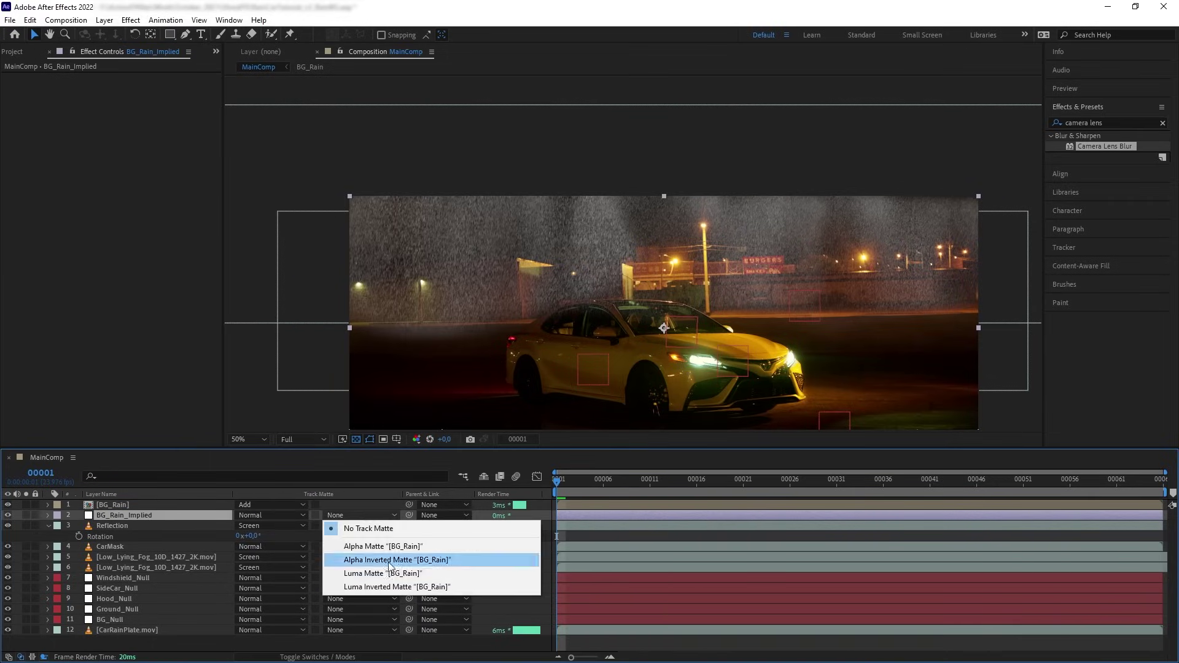
click(385, 572)
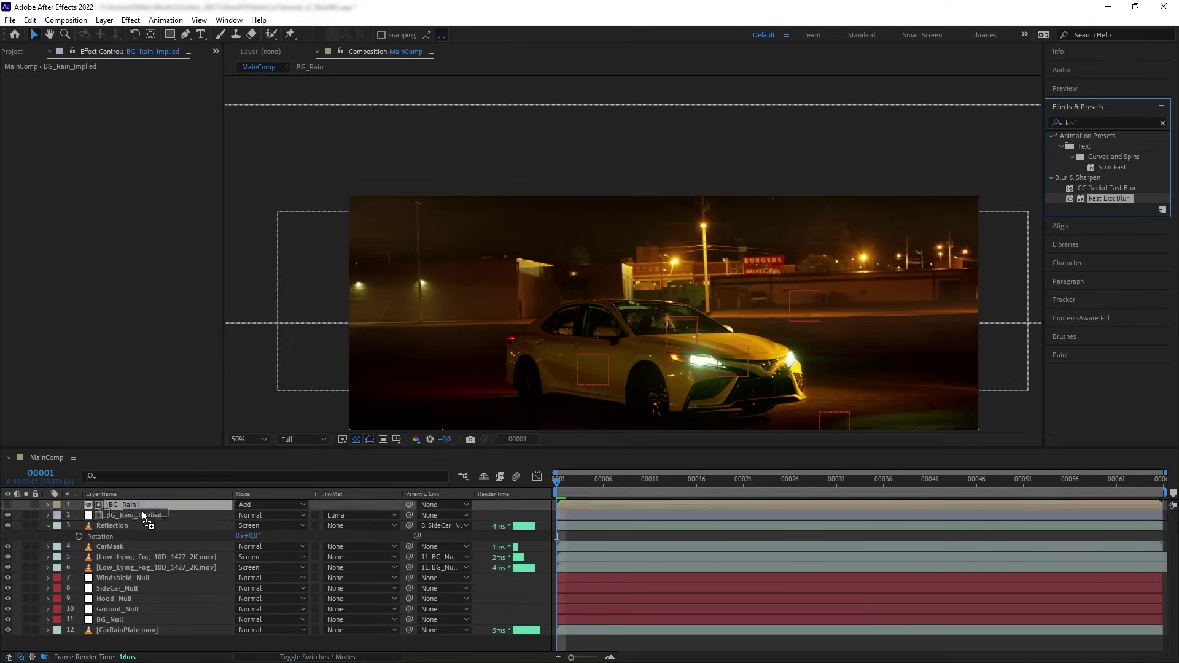
Apply Fast Box Blur to the BG_Rain_Implied layer with a Blur Radius of 50.
drag(142, 511, 138, 518)
click(126, 87)
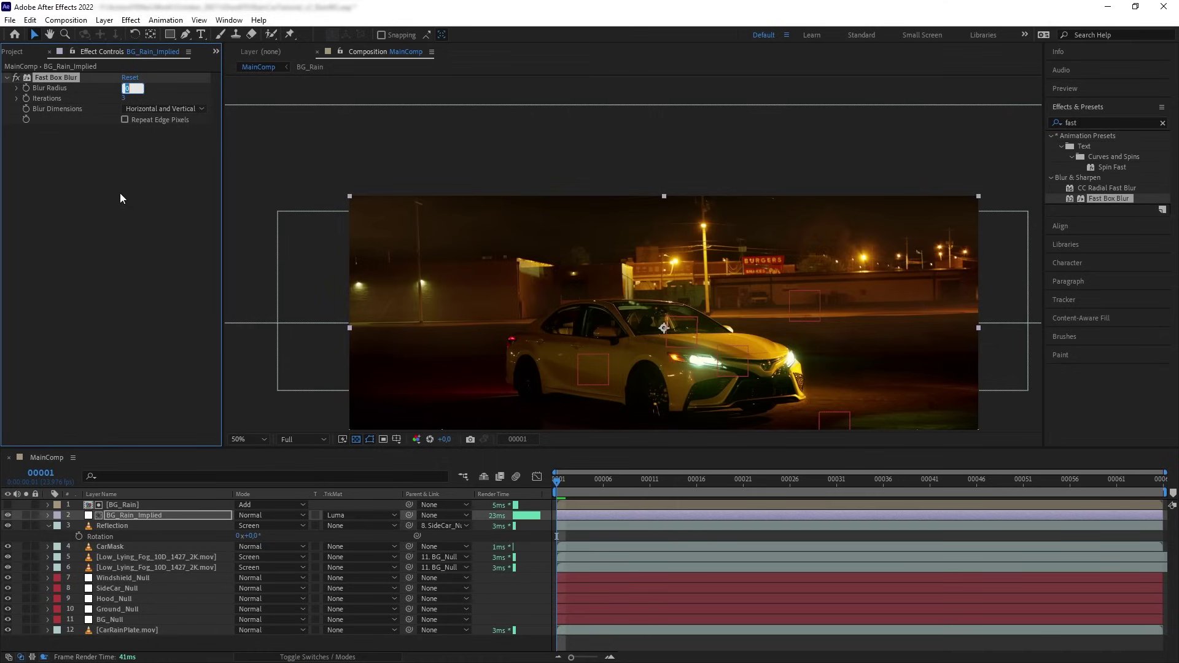
text(50)
key(Return)
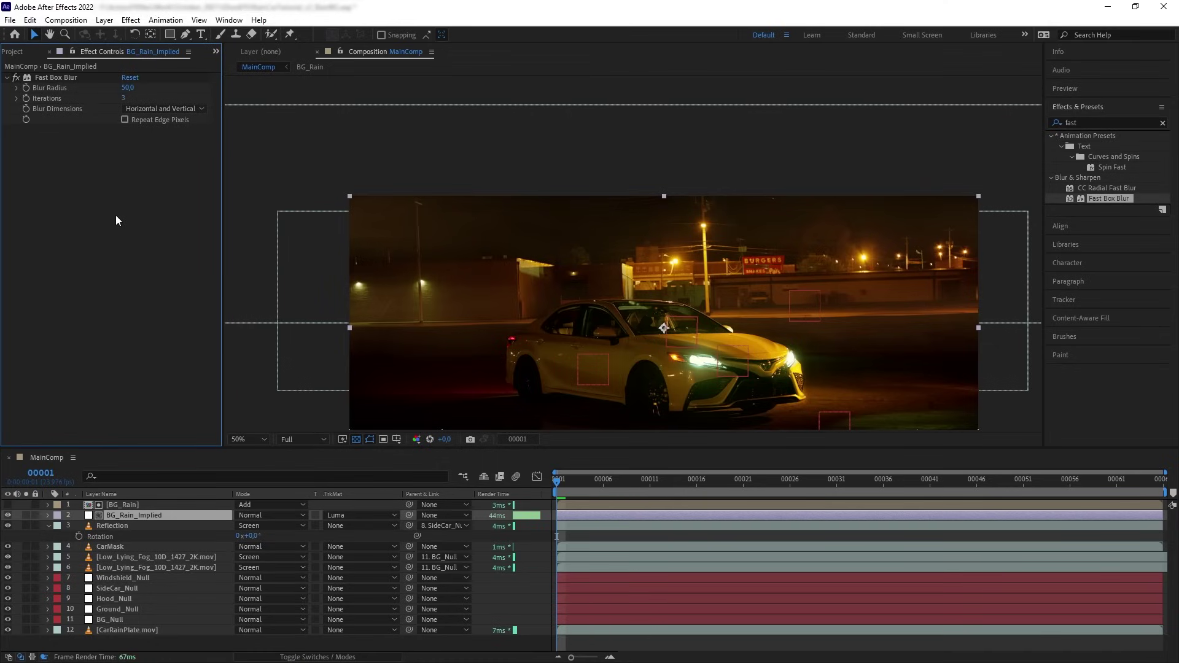
Add Hue/Saturation to BG_Rain_Implied, lower Master Saturation to -26 and preview the composition.
click(1106, 122)
text(hue)
drag(1112, 188, 95, 239)
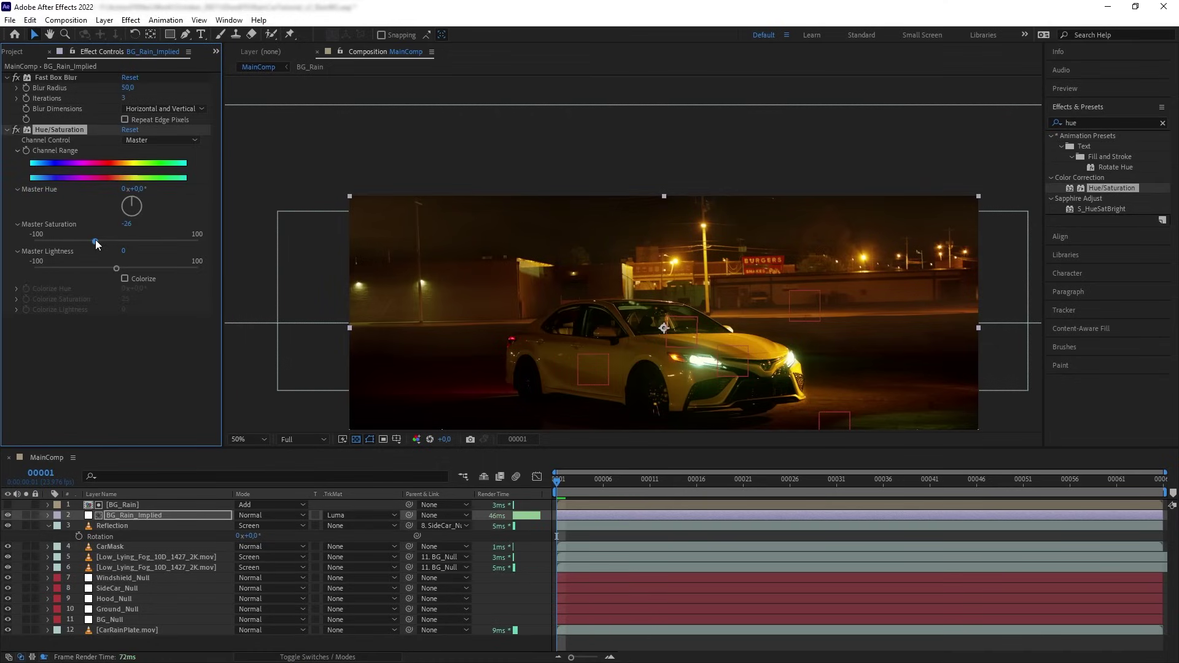
scroll(592, 271, up, 2)
key(space)
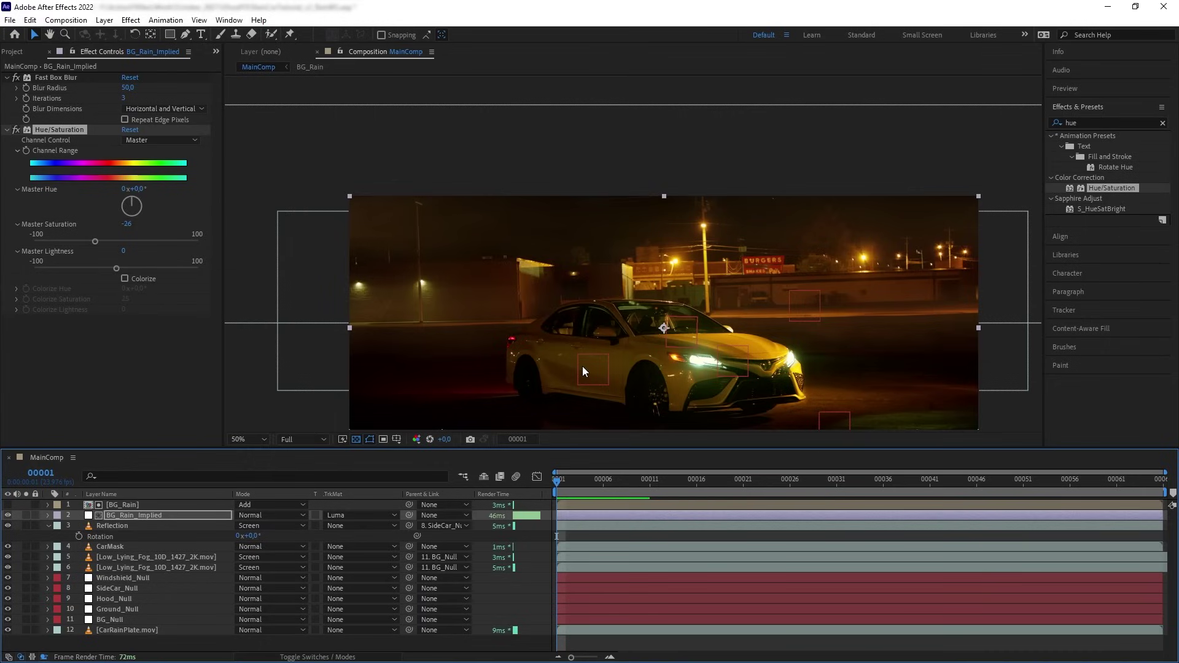
Create a white comp-sized solid named BG_LightMatte above the BG_Rain layer and hide it.
click(122, 505)
click(104, 20)
click(123, 43)
text(BG_LightMatte)
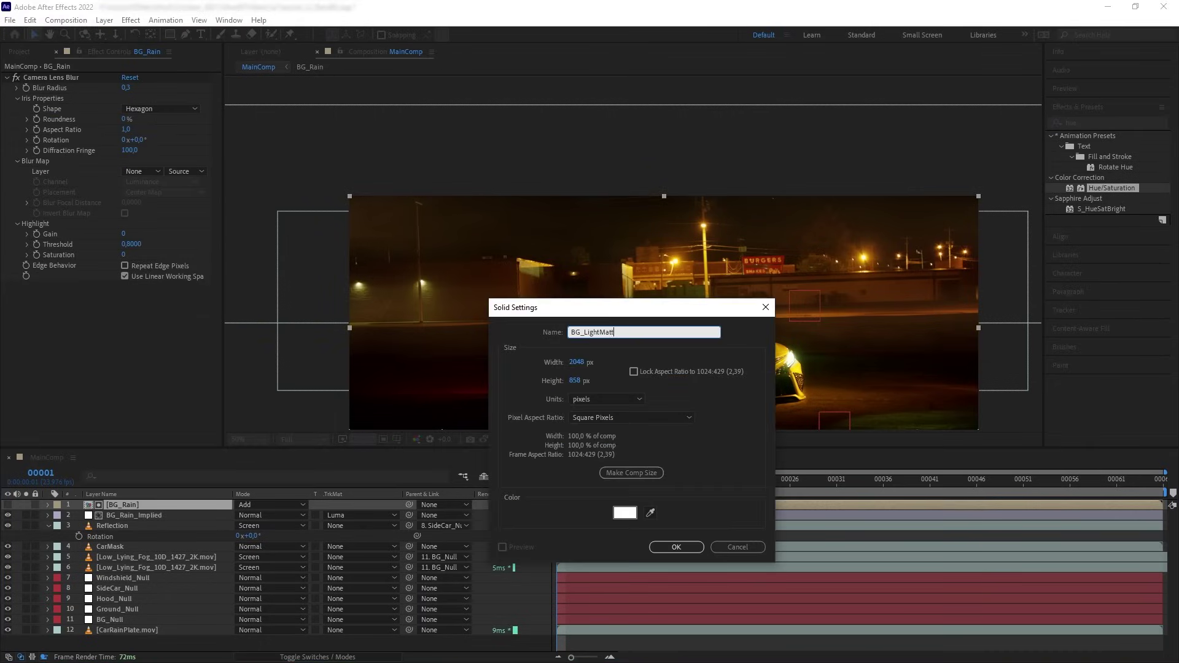
key(Return)
click(9, 506)
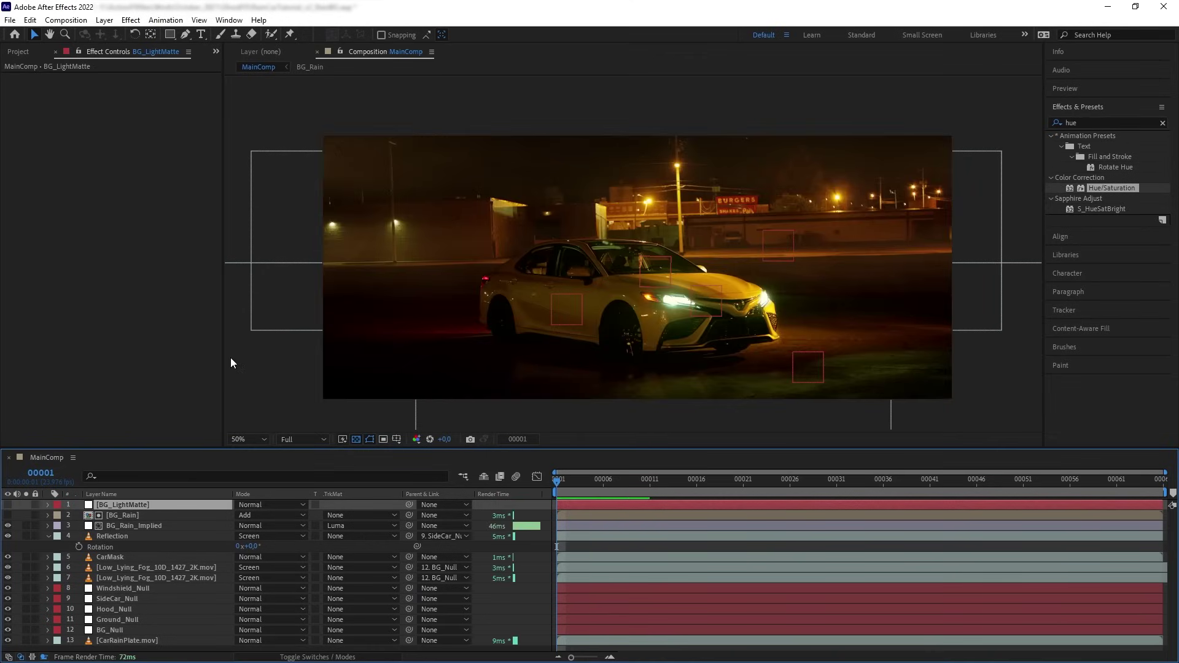
Draw eight elliptical masks on BG_LightMatte around the street, building and distant lights in the background.
drag(170, 35, 209, 70)
scroll(673, 110, up, 2)
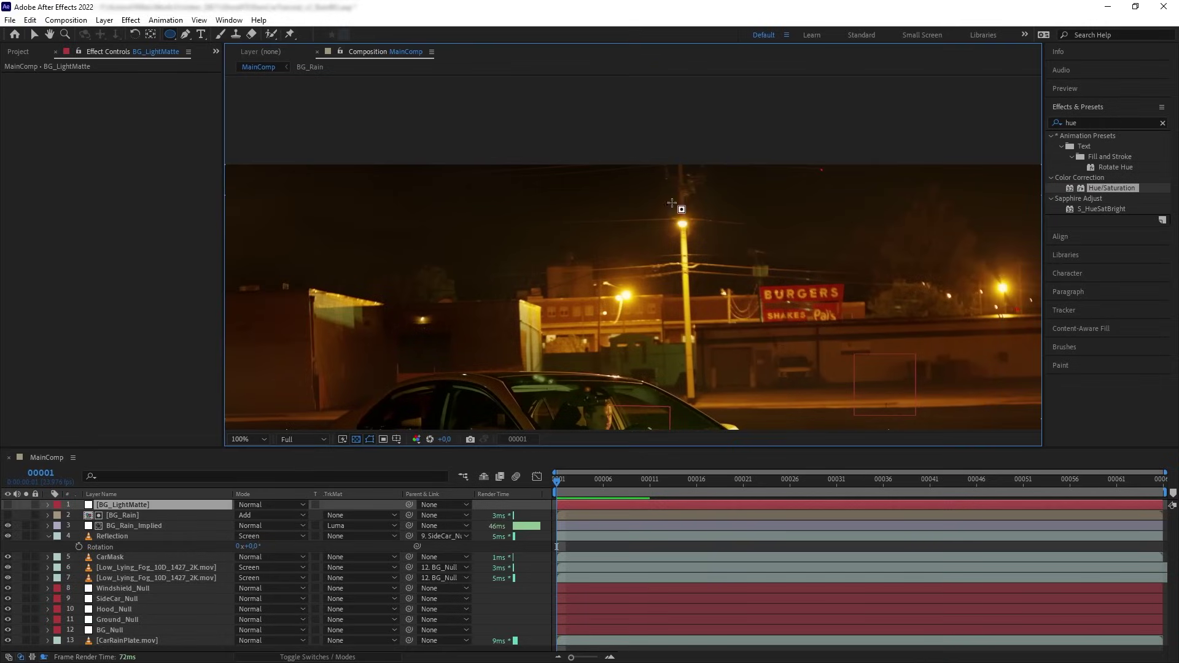
drag(663, 202, 716, 252)
drag(604, 271, 650, 316)
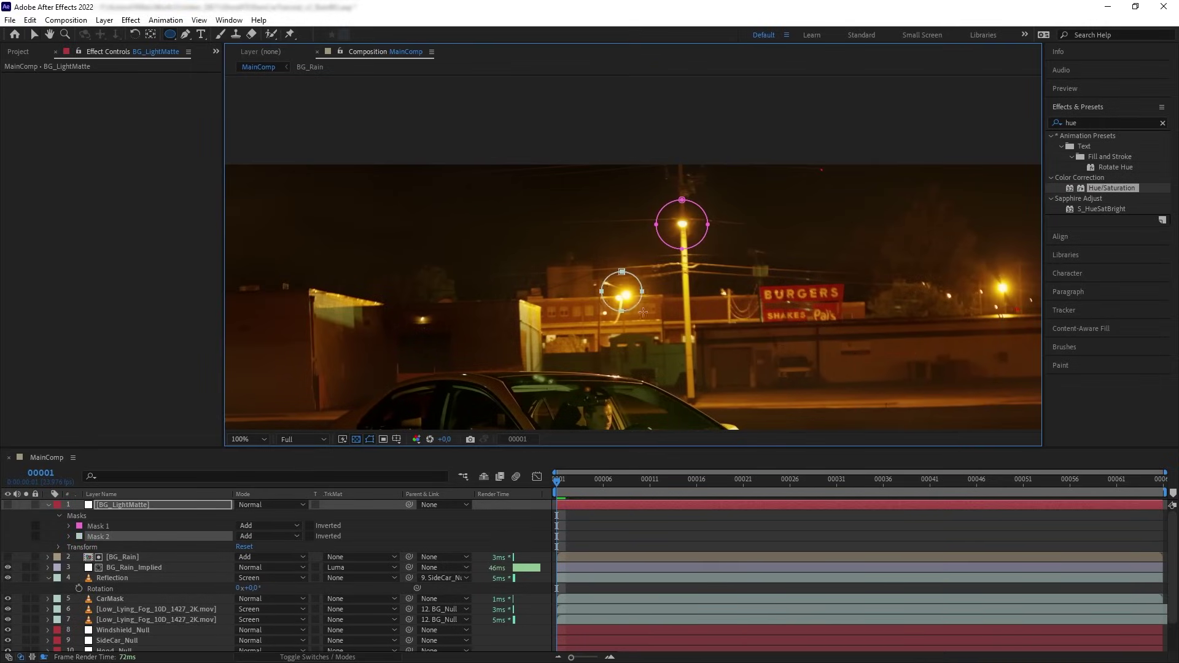
mouse_move(1007, 278)
mouse_down()
mouse_move(784, 253)
mouse_move(812, 290)
mouse_move(546, 262)
mouse_up()
drag(675, 220, 710, 270)
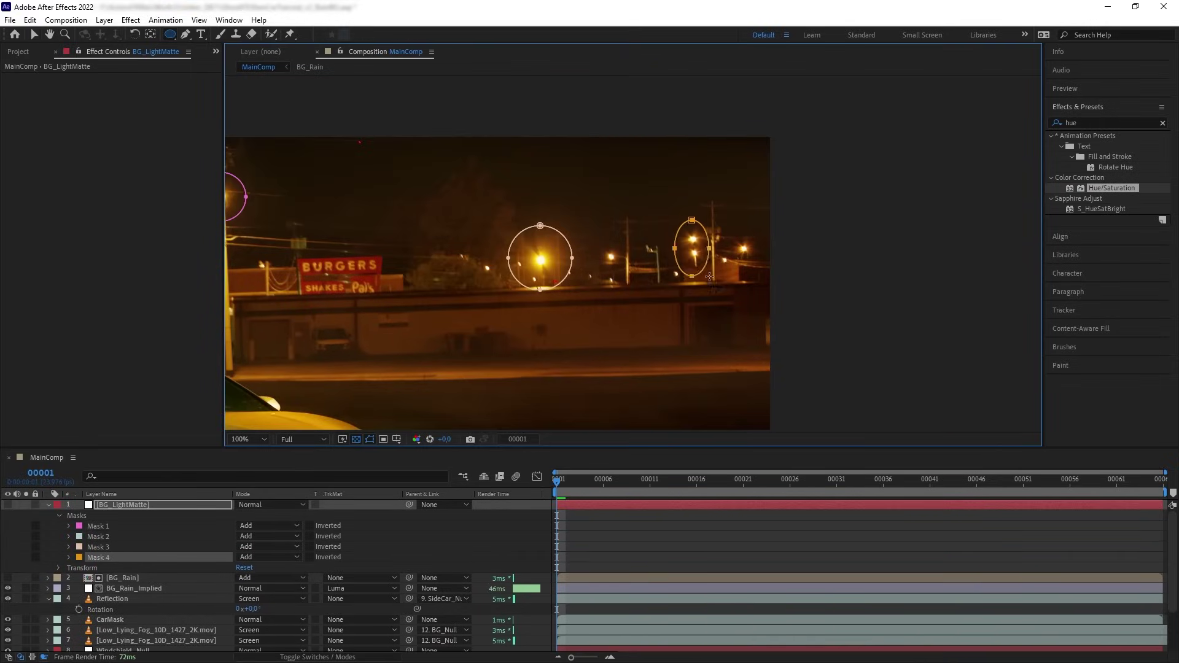
drag(728, 231, 758, 265)
drag(598, 244, 625, 265)
drag(234, 270, 1038, 289)
drag(410, 283, 455, 336)
drag(538, 280, 575, 325)
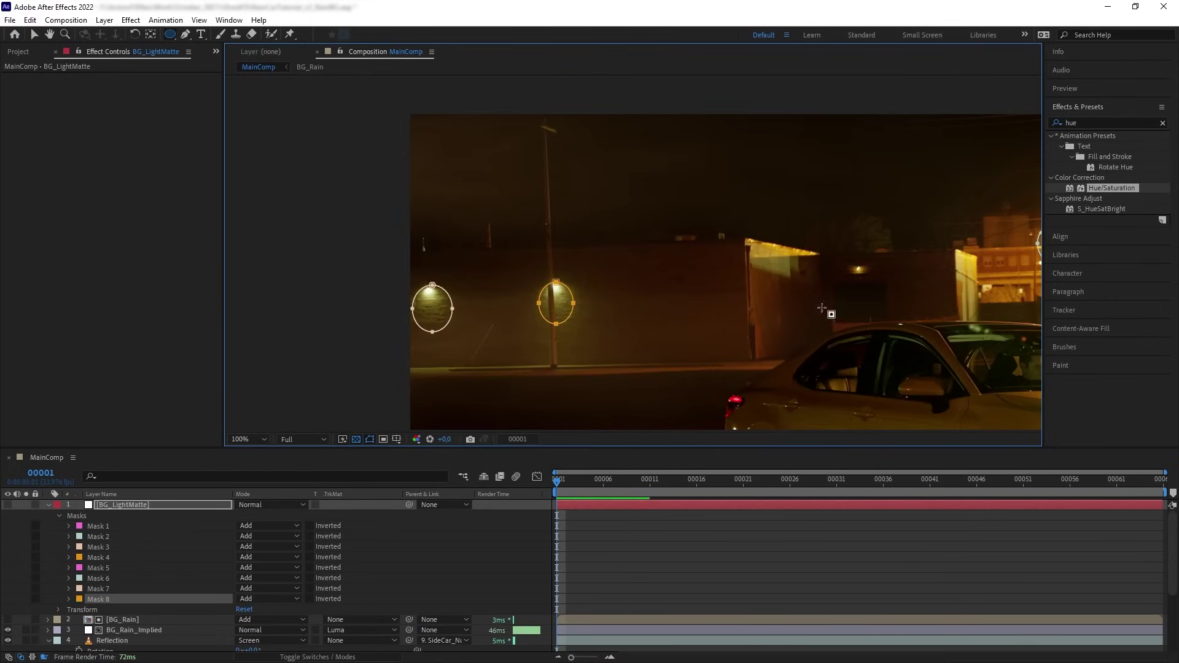
Parent the BG_LightMatte layer to BG_Null.
key(comma)
click(437, 505)
click(458, 479)
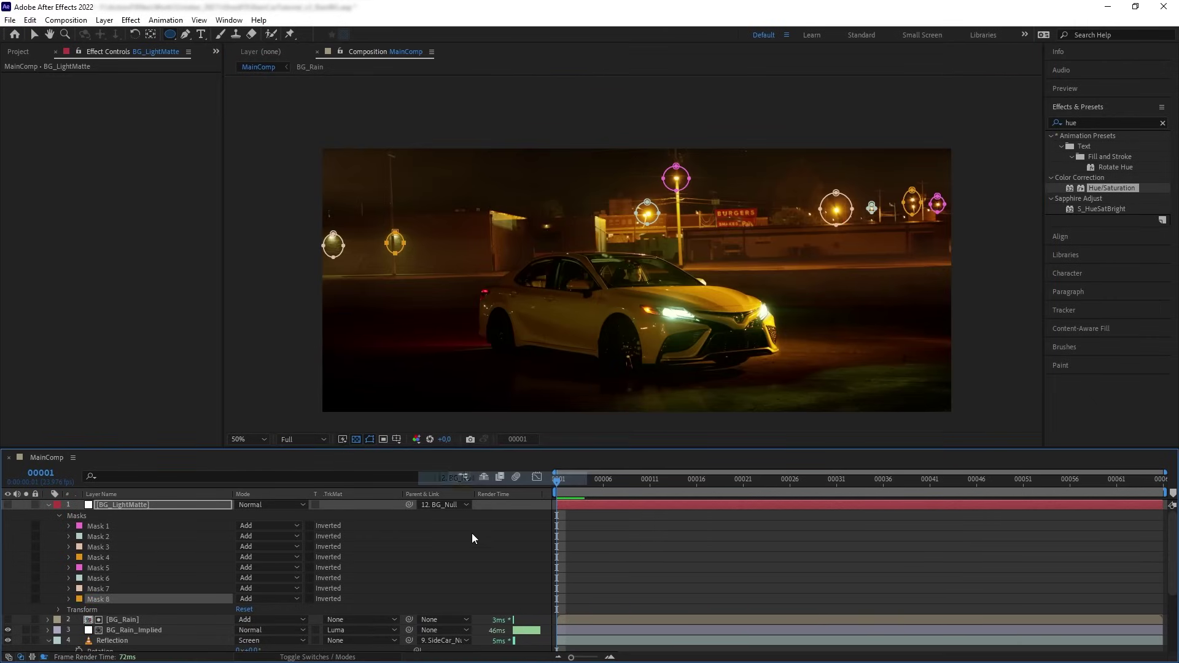
Duplicate the BG_Rain layer, make the copy visible and set its track matte to Alpha Matte using BG_LightMatte.
click(127, 620)
click(48, 504)
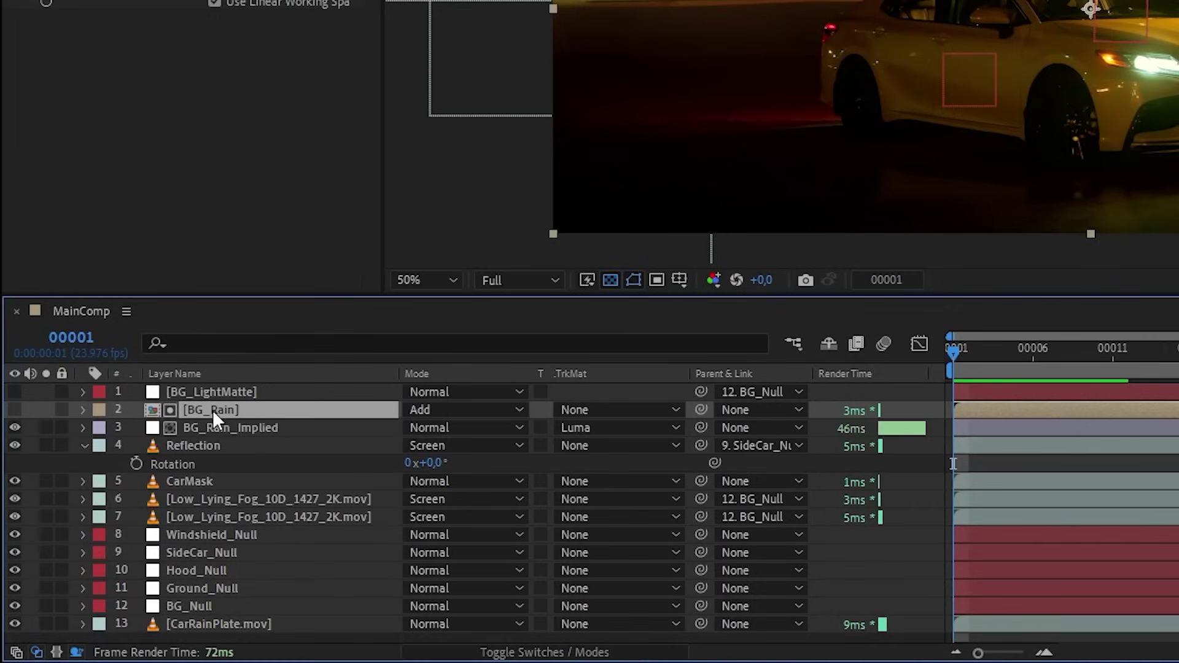
key(ctrl+d)
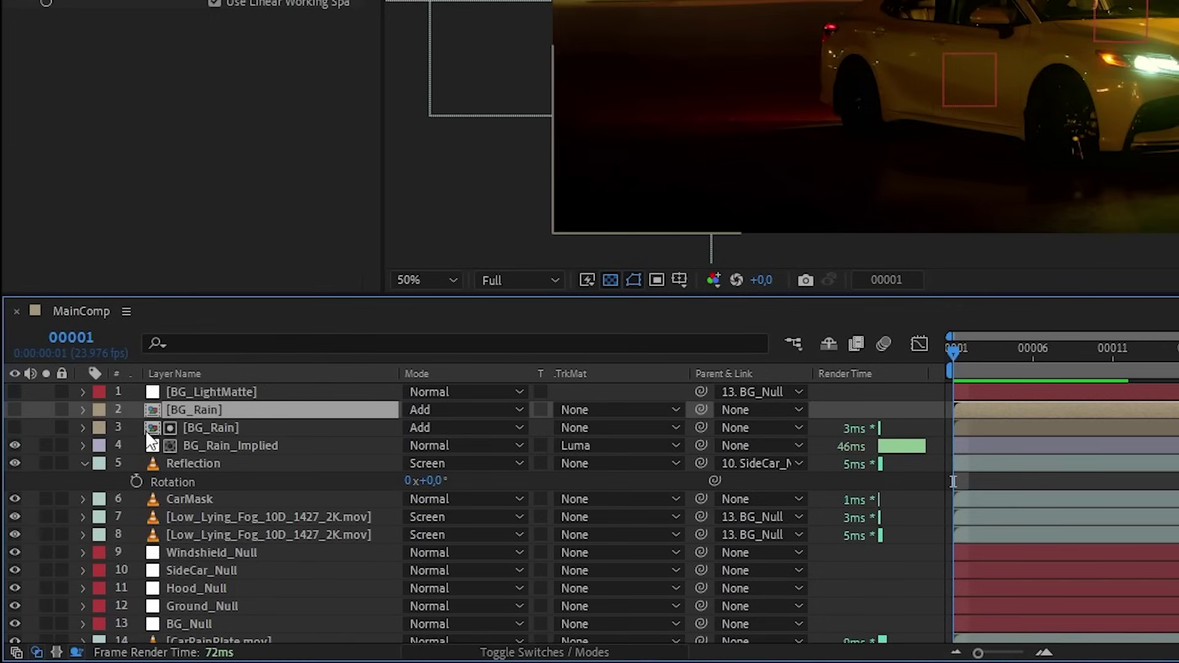
click(15, 410)
click(592, 412)
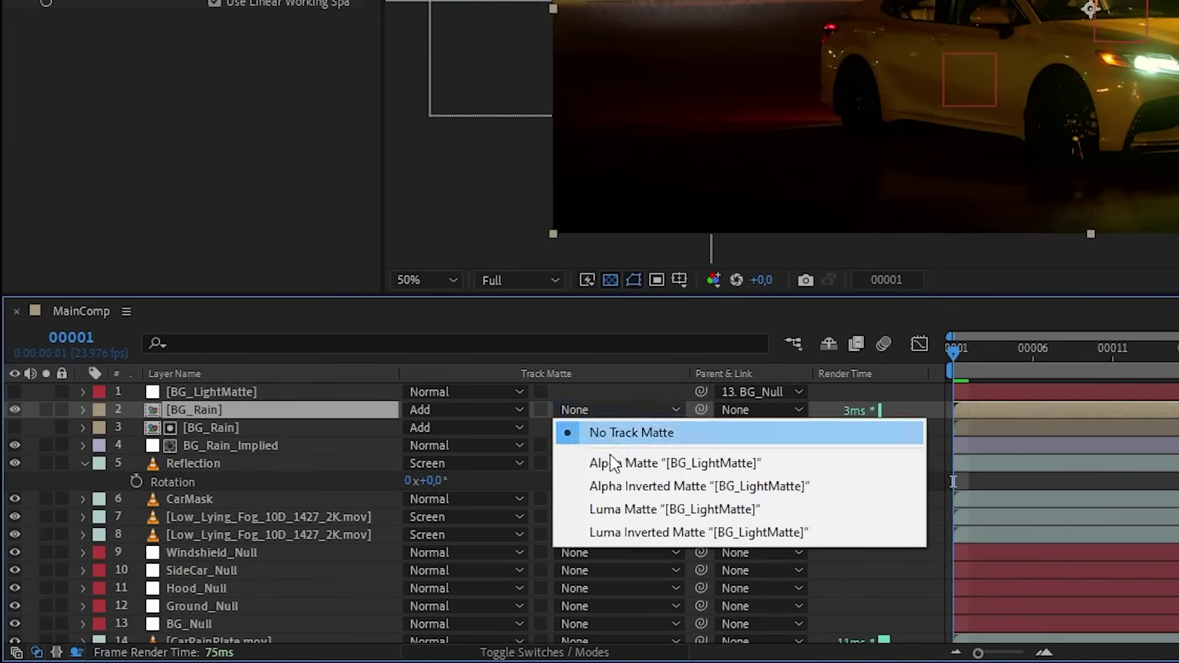
click(621, 473)
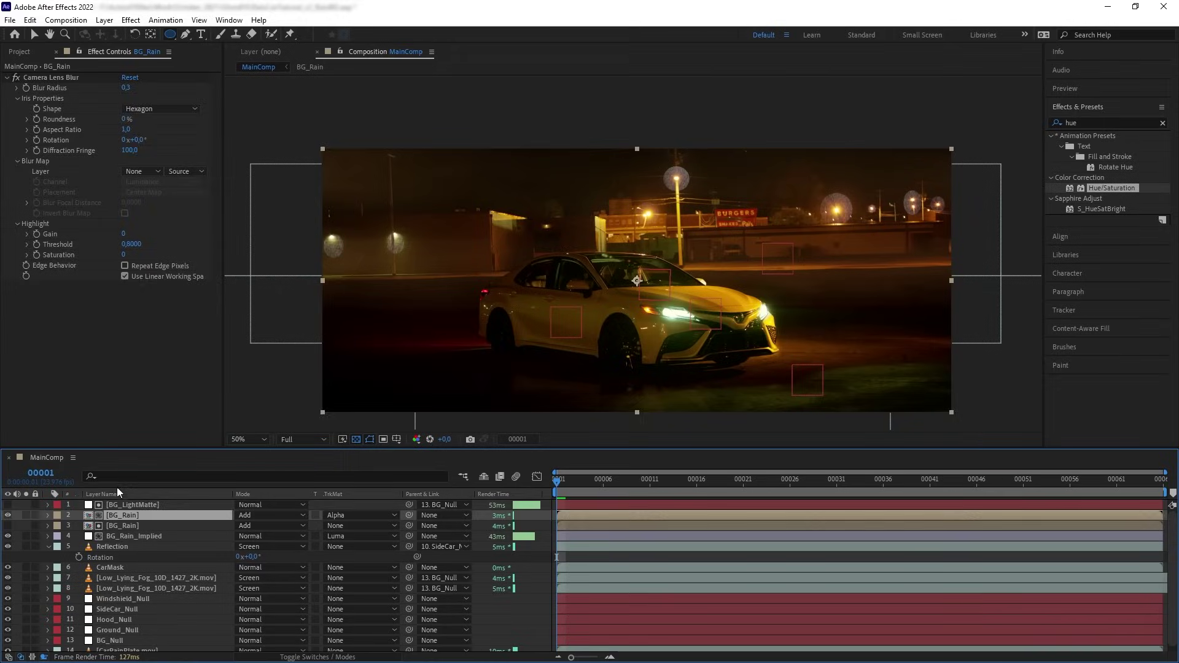
Feather the masks of the BG_LightMatte layer to soften the rain's edges around the lights.
click(210, 393)
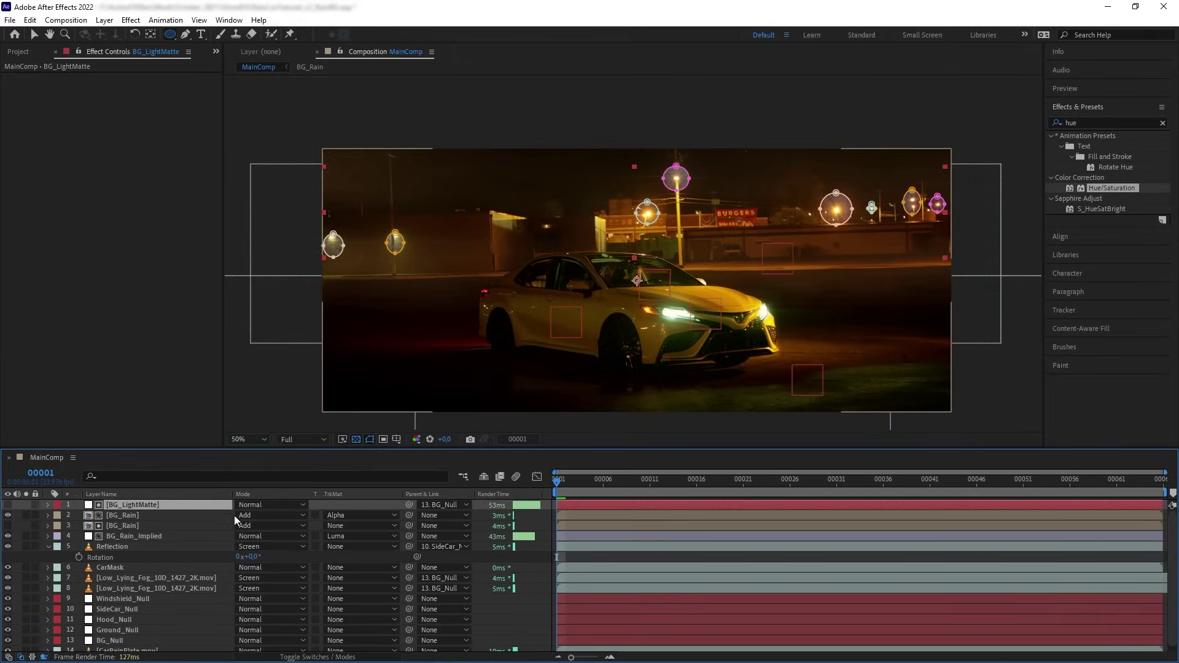
key(f)
drag(251, 525, 270, 588)
click(246, 588)
drag(252, 609, 270, 608)
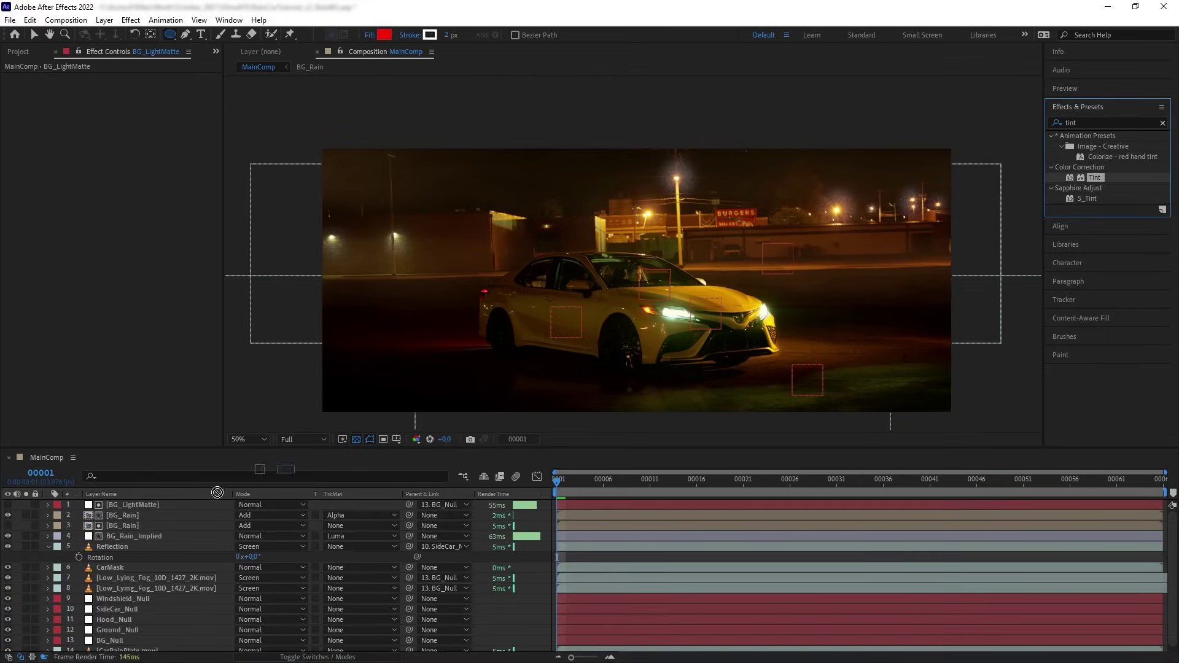
Apply Tint to the alpha-matted BG_Rain layer and map white to a warm yellow-orange.
drag(217, 492, 160, 511)
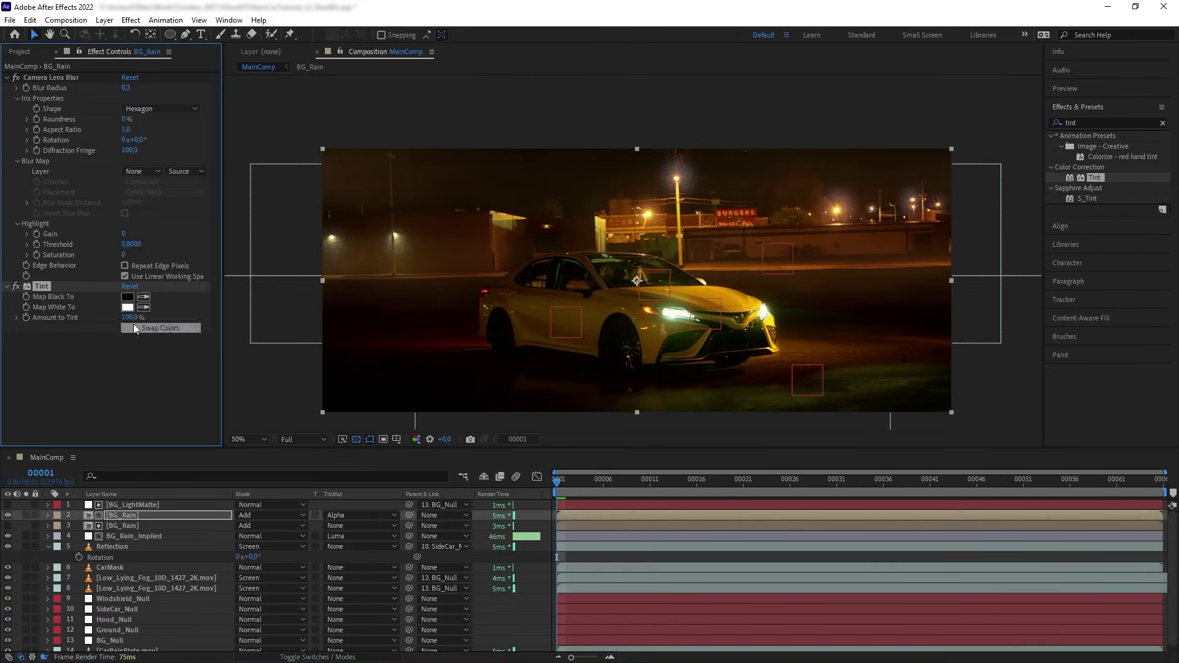
click(127, 307)
click(243, 472)
drag(153, 386, 211, 353)
click(336, 332)
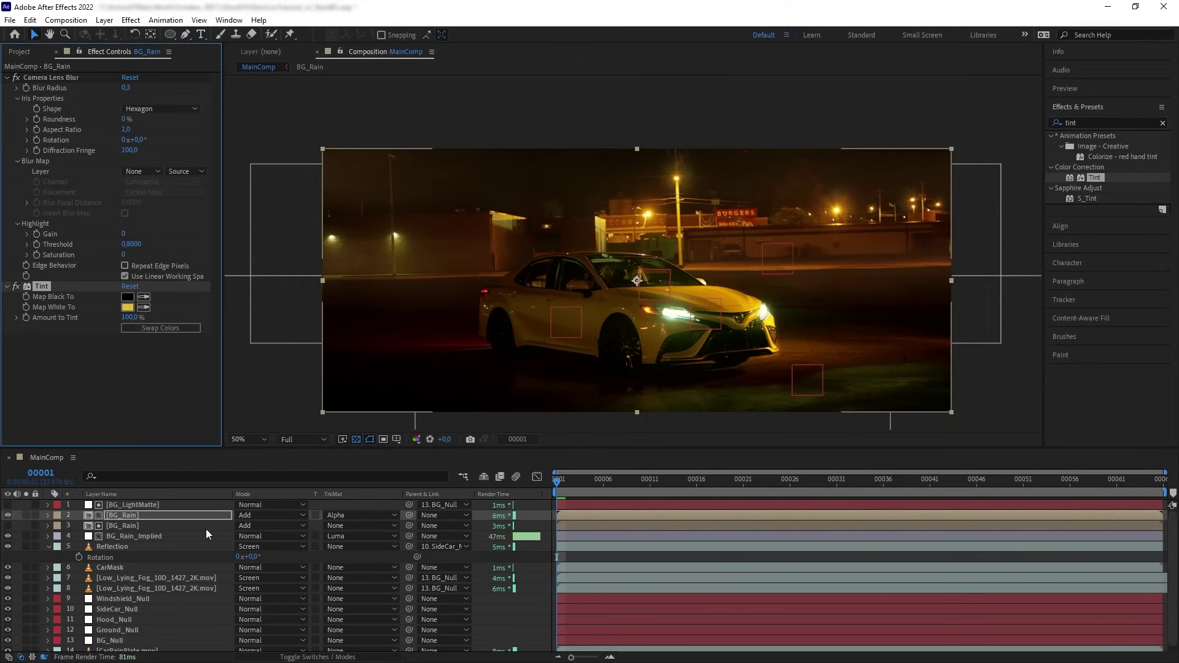
Duplicate the tinted BG_Rain layer to the top of the stack without a matte and lower its opacity to 4%.
click(130, 515)
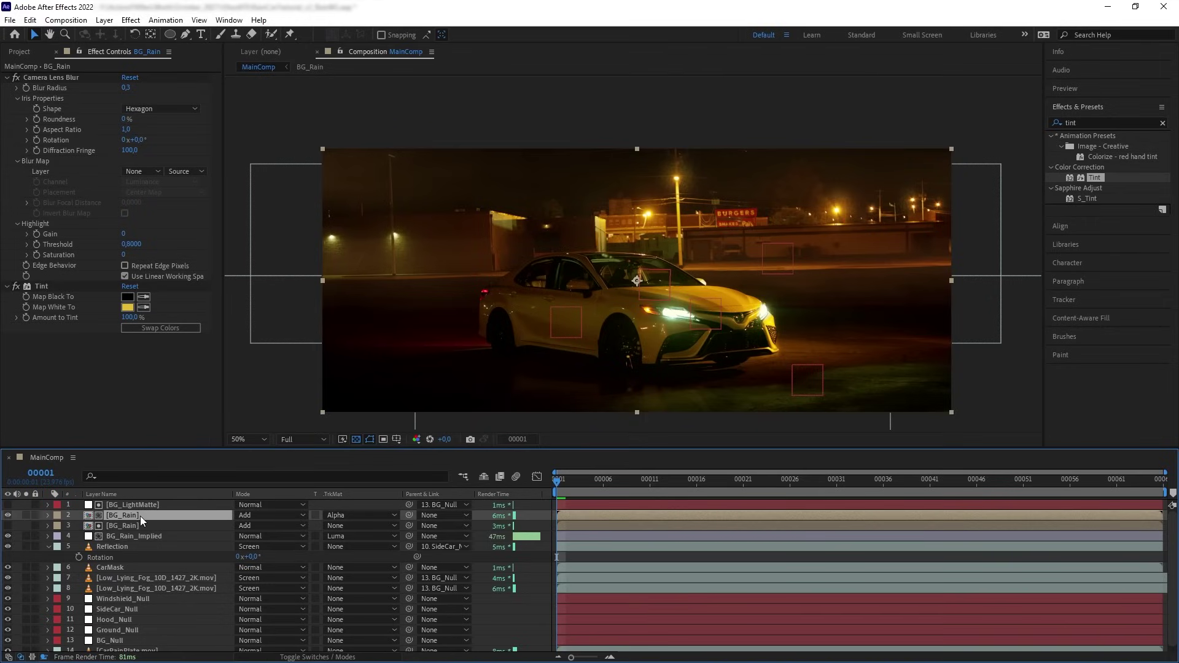
text(curve)
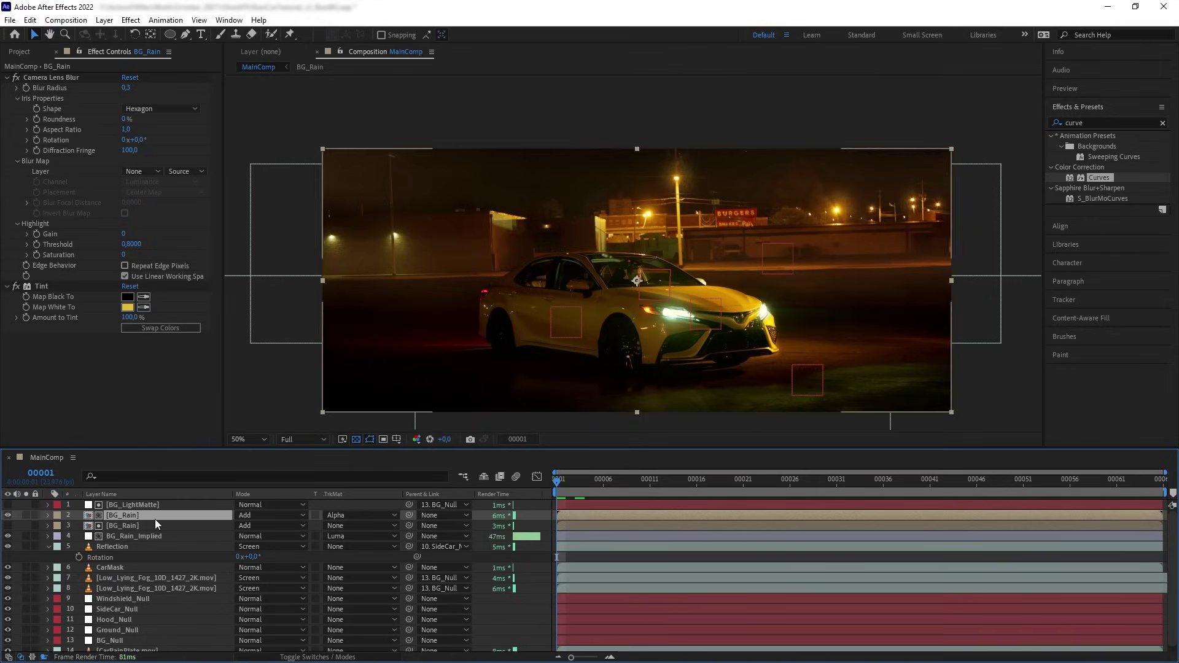
key(ctrl+d)
key(t)
drag(242, 515, 178, 514)
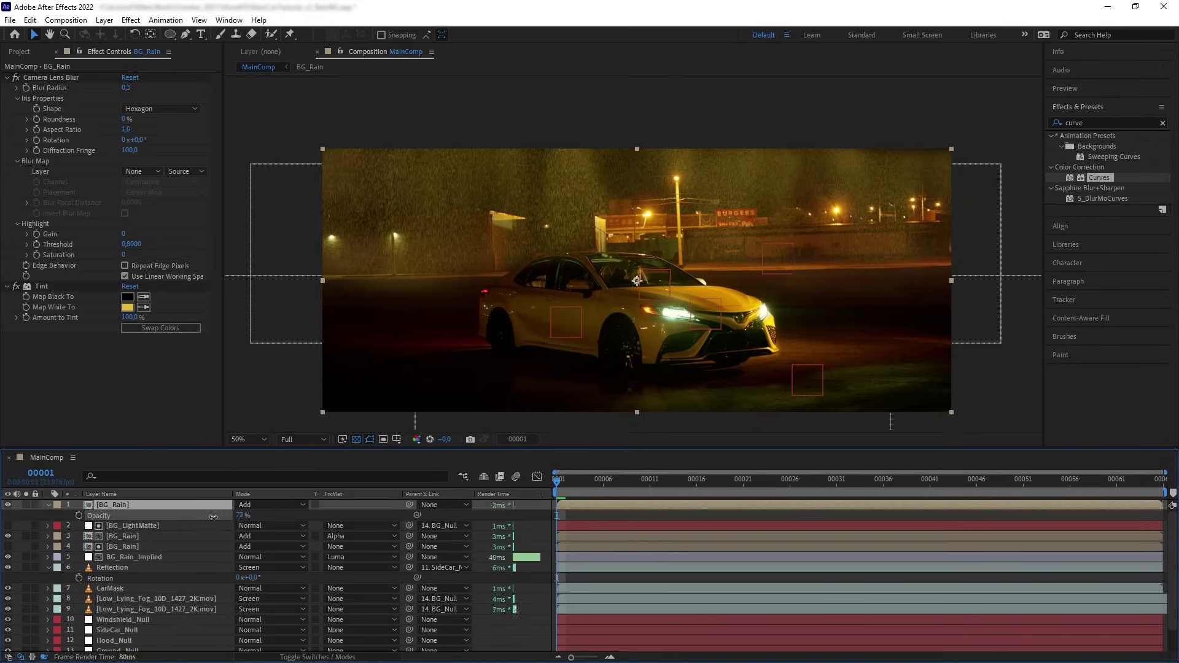
Add Curves to the top BG_Rain layer and shape a contrast S-curve with darker shadows and brighter highlights.
double_click(1098, 178)
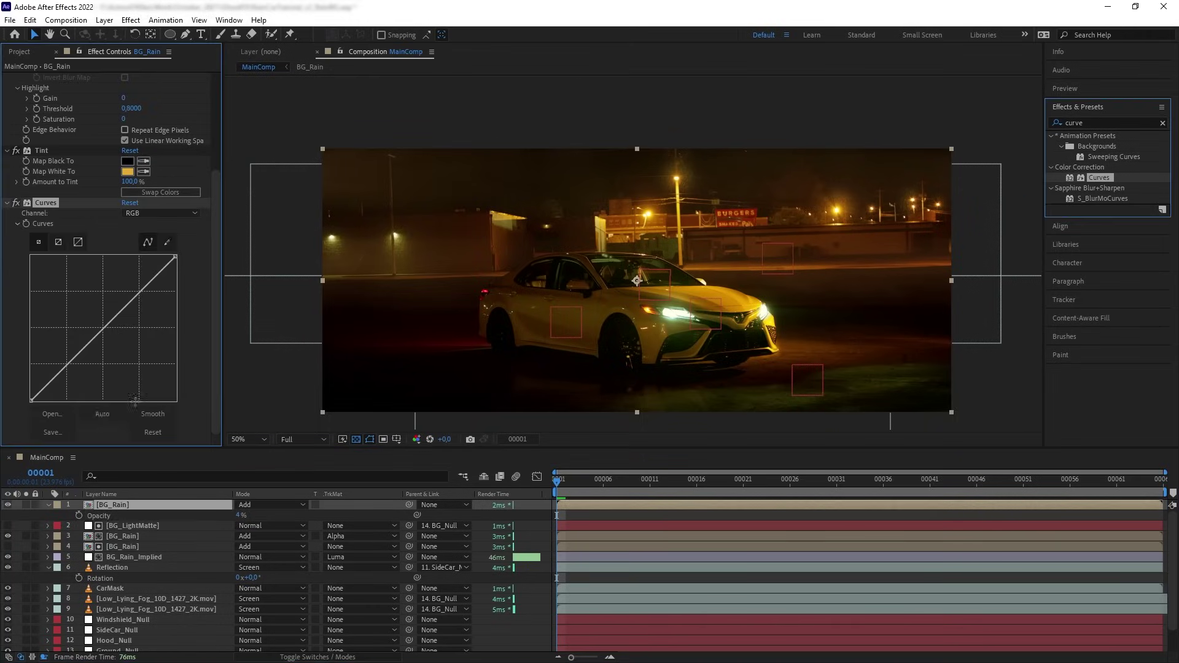
drag(54, 372, 60, 380)
drag(125, 315, 116, 297)
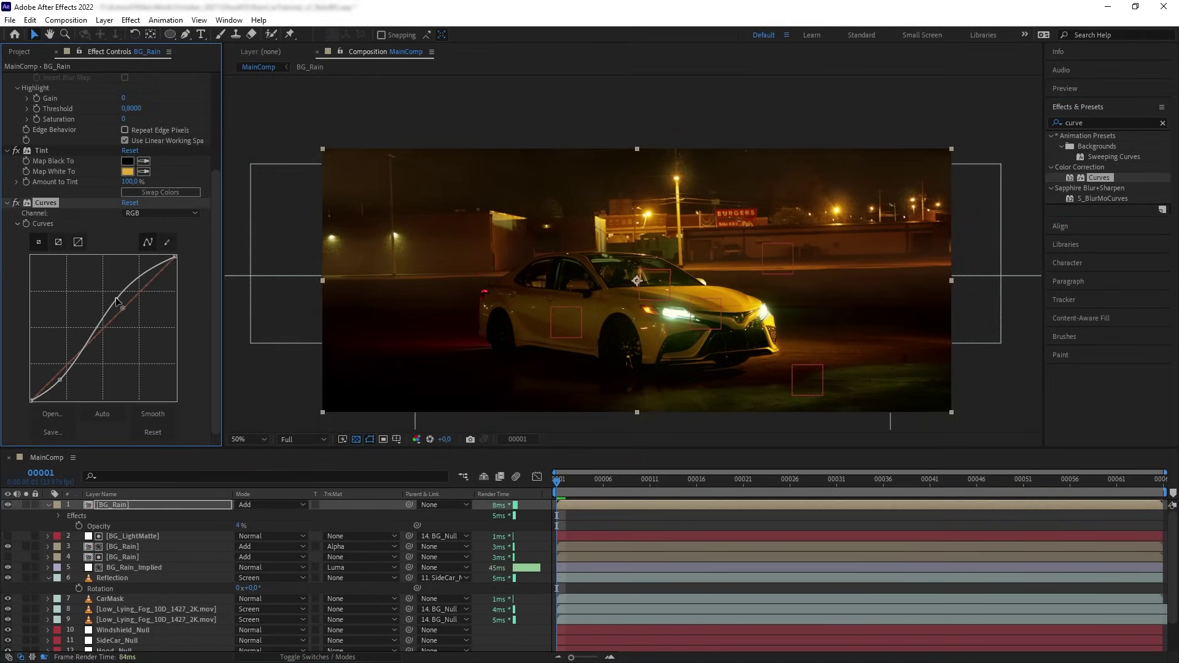
click(48, 505)
Move the Reflection and CarMask layers above all the BG_Rain layers.
shift+click(294, 397)
drag(318, 316, 352, 471)
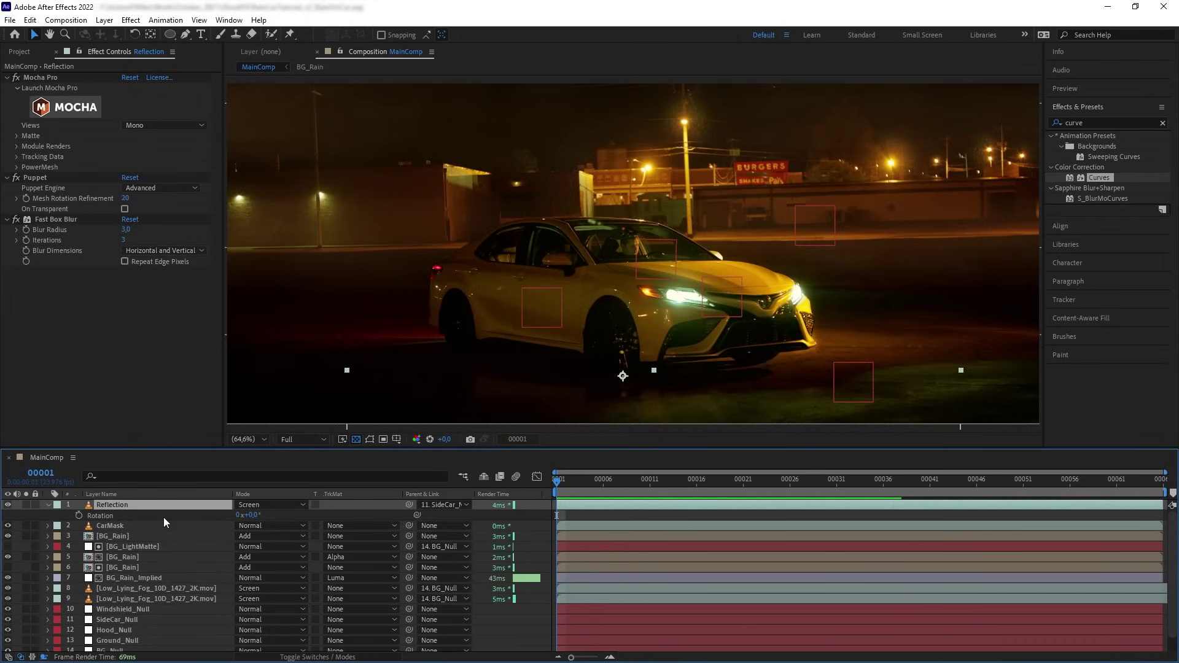
click(48, 505)
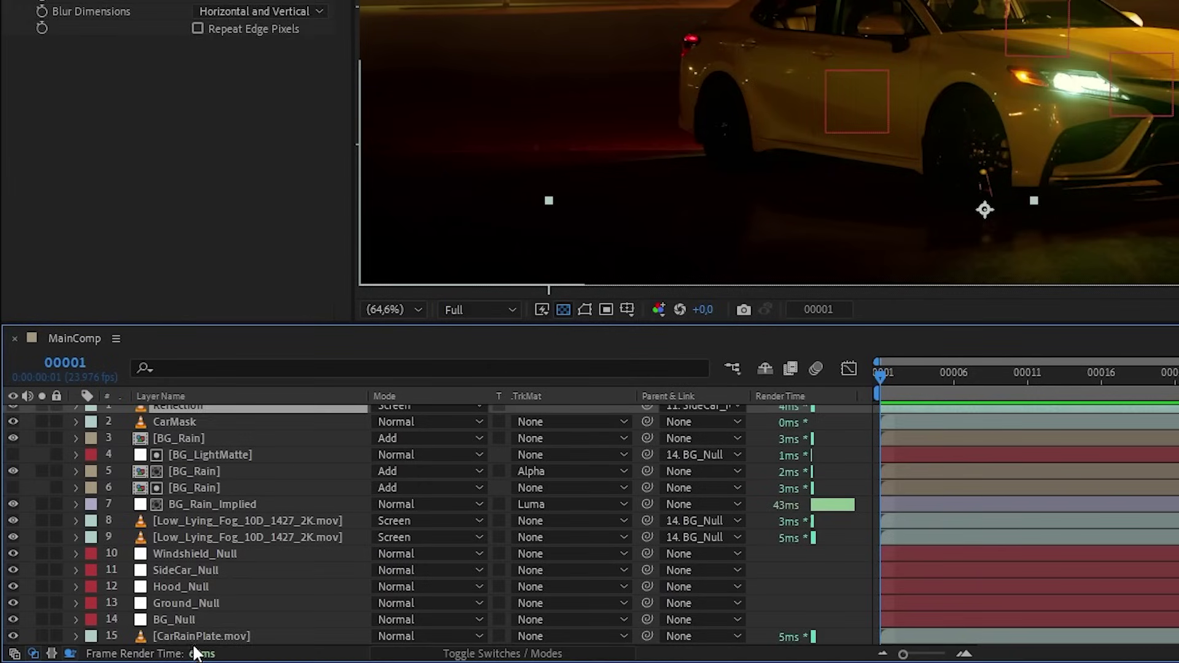
Duplicate the CarRainPlate.mov layer and place the copy at the top of the layer stack.
click(120, 649)
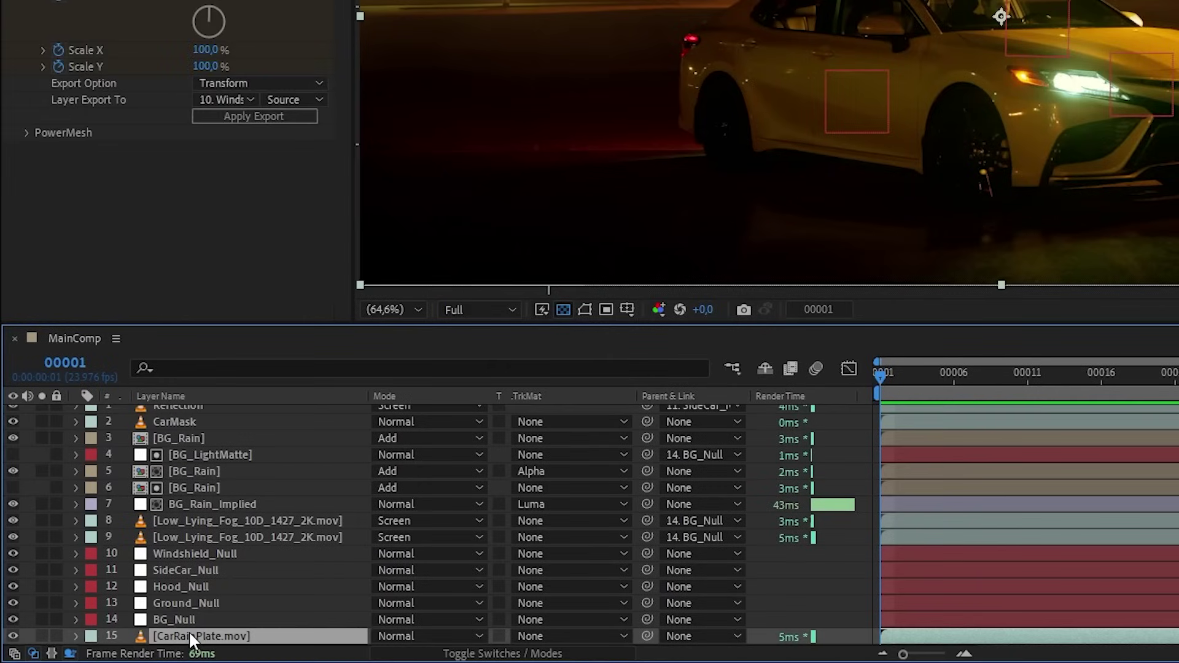
scroll(138, 642, down, 1)
scroll(223, 621, up, 1)
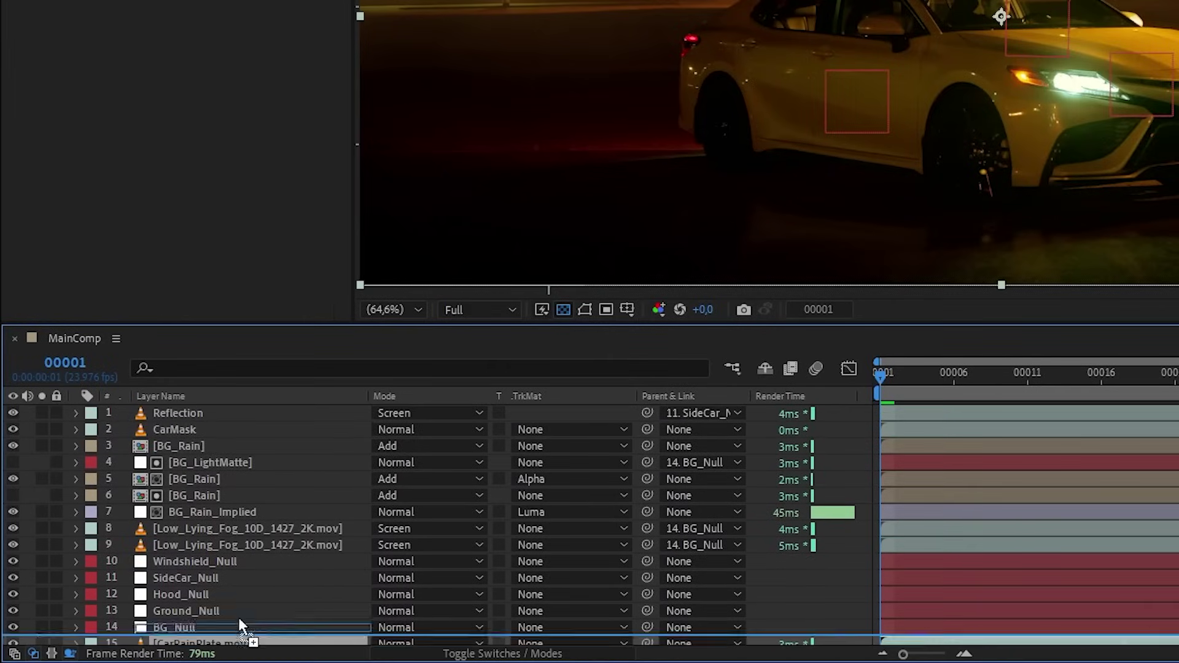
drag(239, 639, 275, 407)
Pre-compose the top CarRainPlate.mov copy as RainOnCar, moving all attributes into the new composition.
key(ctrl+shift+c)
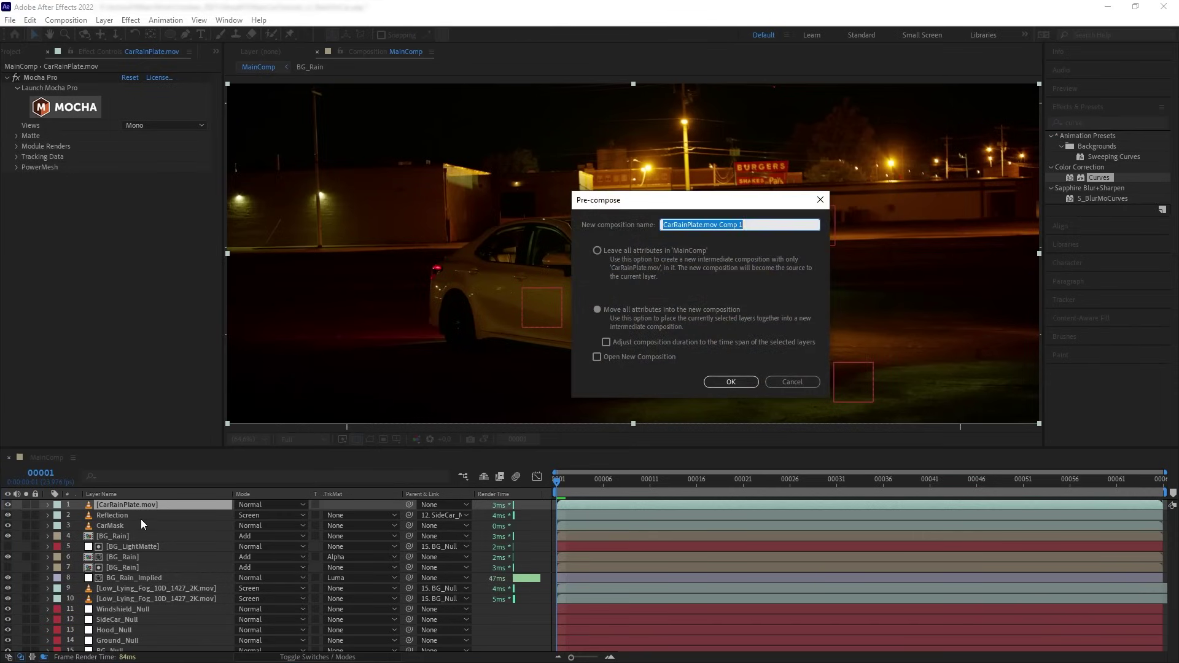
text(RainOnCar)
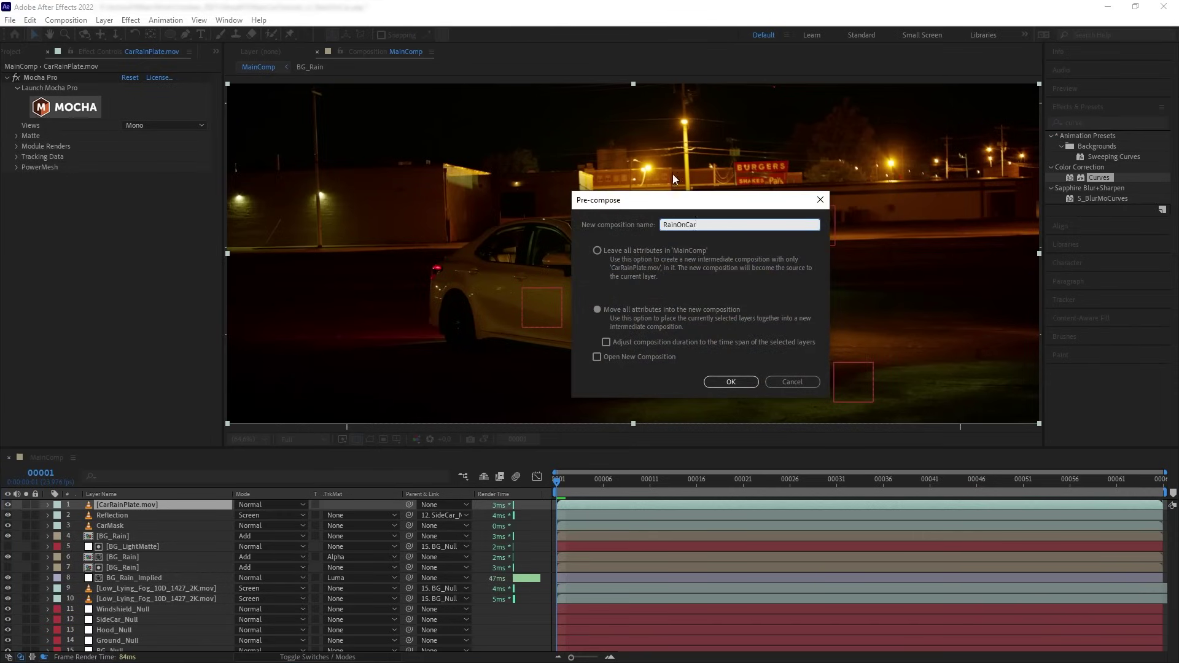
key(Return)
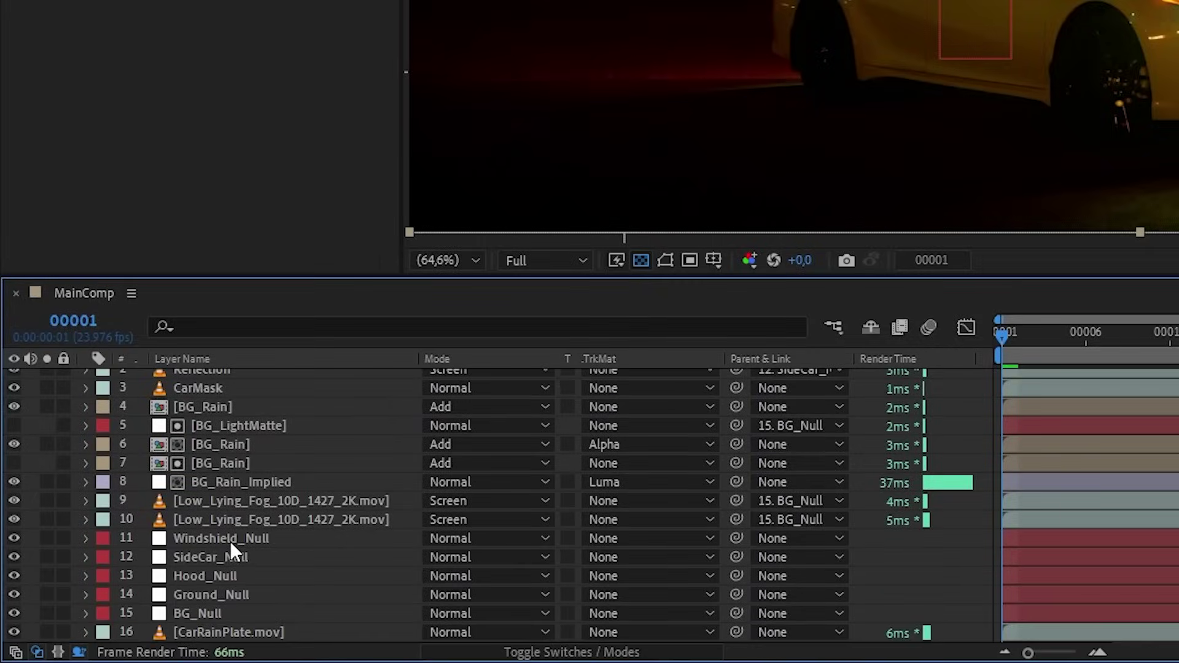
Copy the Windshield_Null, SideCar_Null and Hood_Null layers from MainComp into the RainOnCar composition.
click(127, 594)
shift+click(241, 556)
shift+click(241, 576)
scroll(241, 576, up, 1)
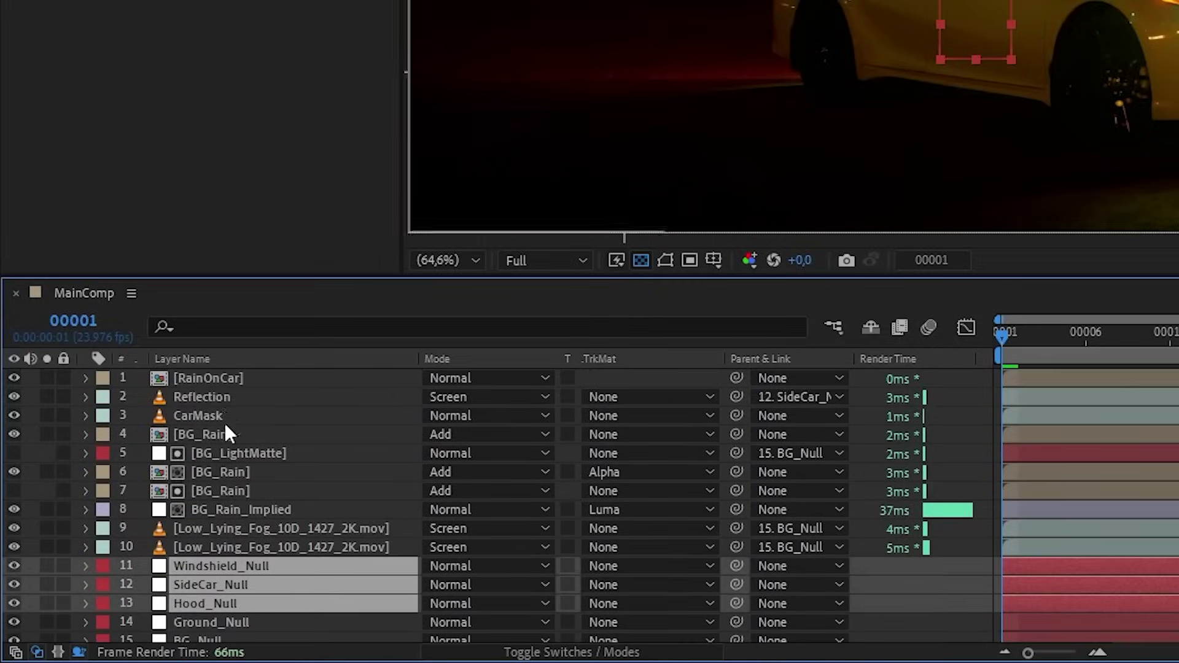
click(222, 380)
double_click(223, 379)
key(ctrl+v)
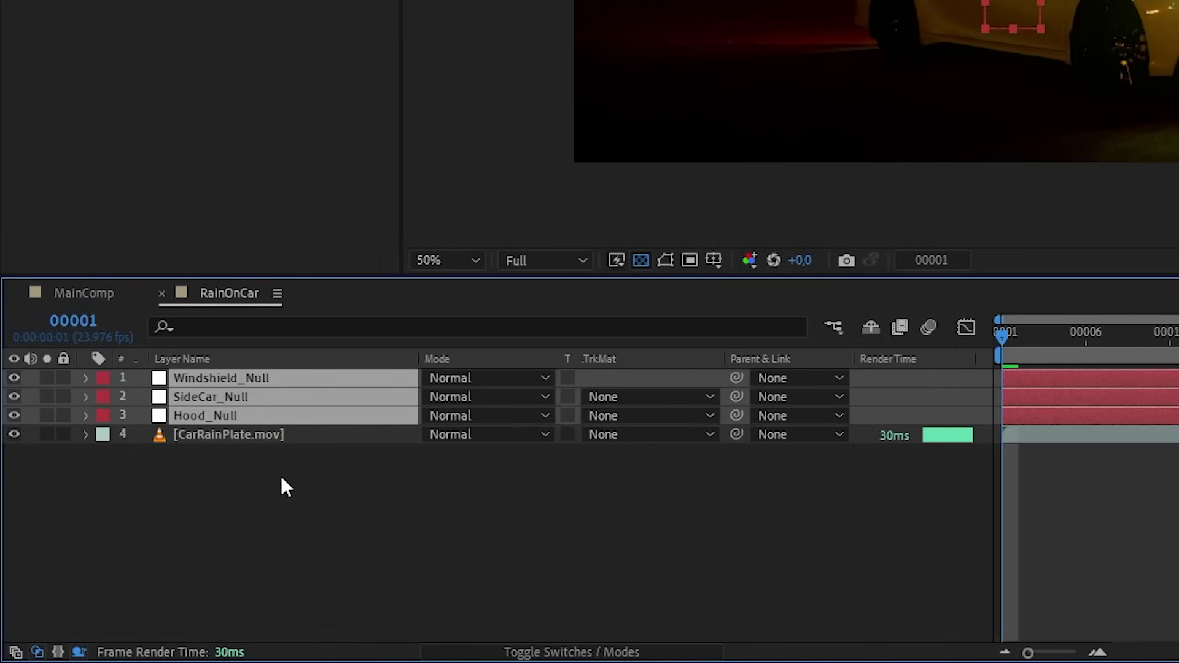
Turn the CarRainPlate.mov layer in RainOnCar into a guide layer.
click(270, 433)
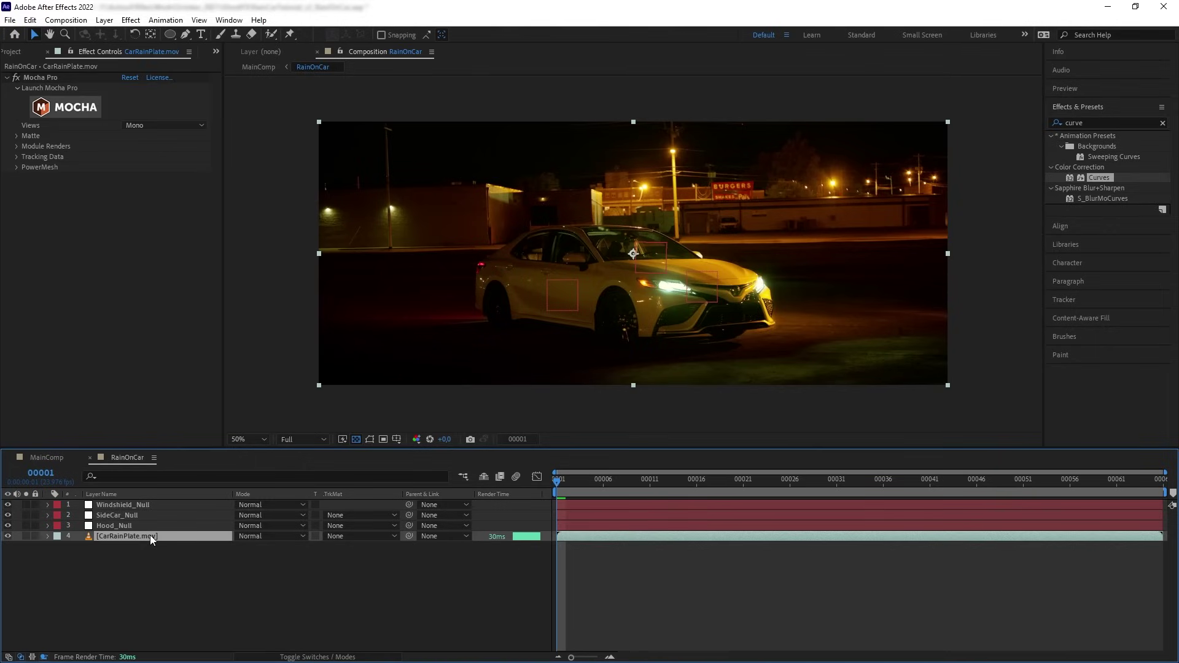
right_click(150, 535)
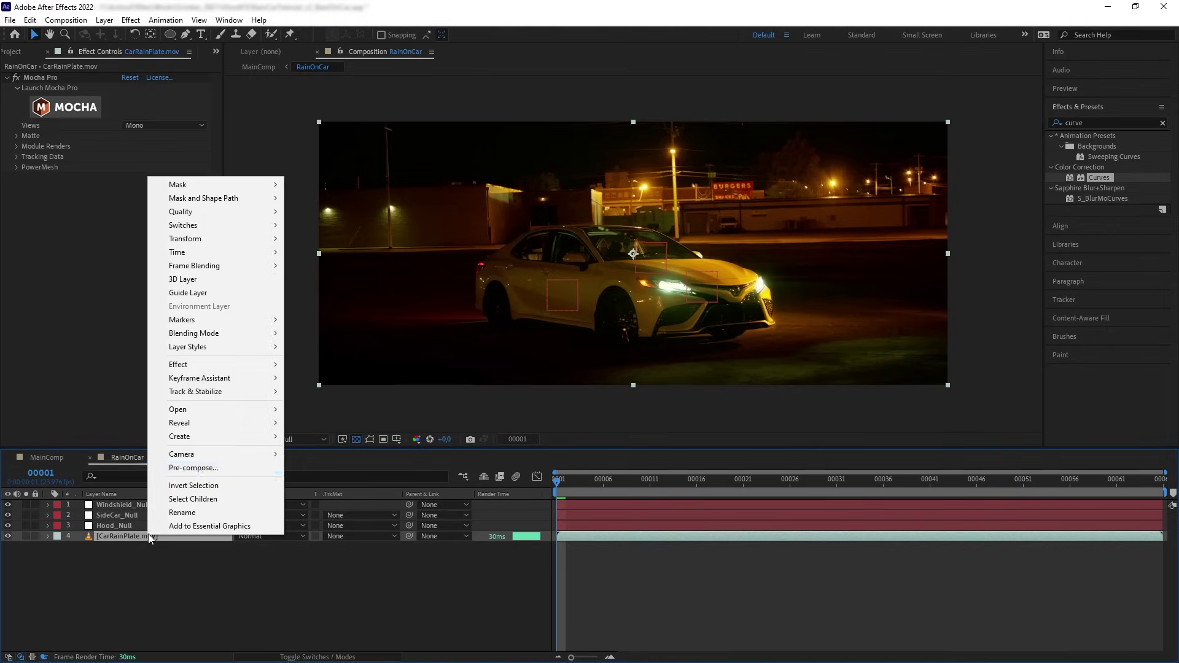
click(226, 295)
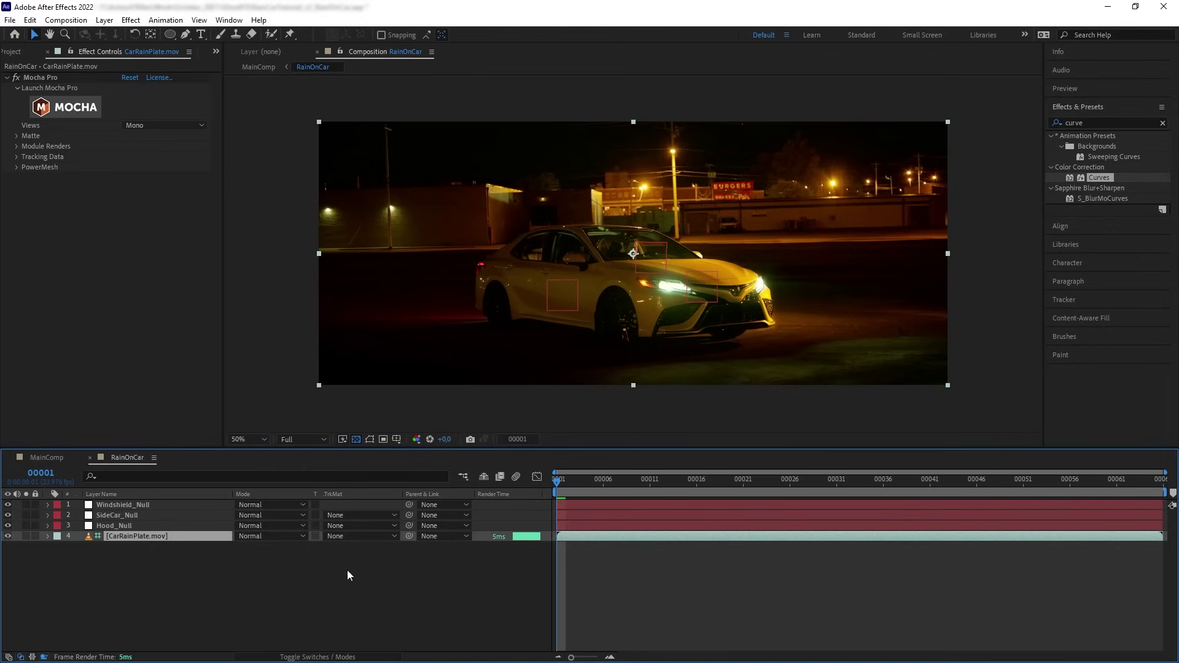
click(412, 608)
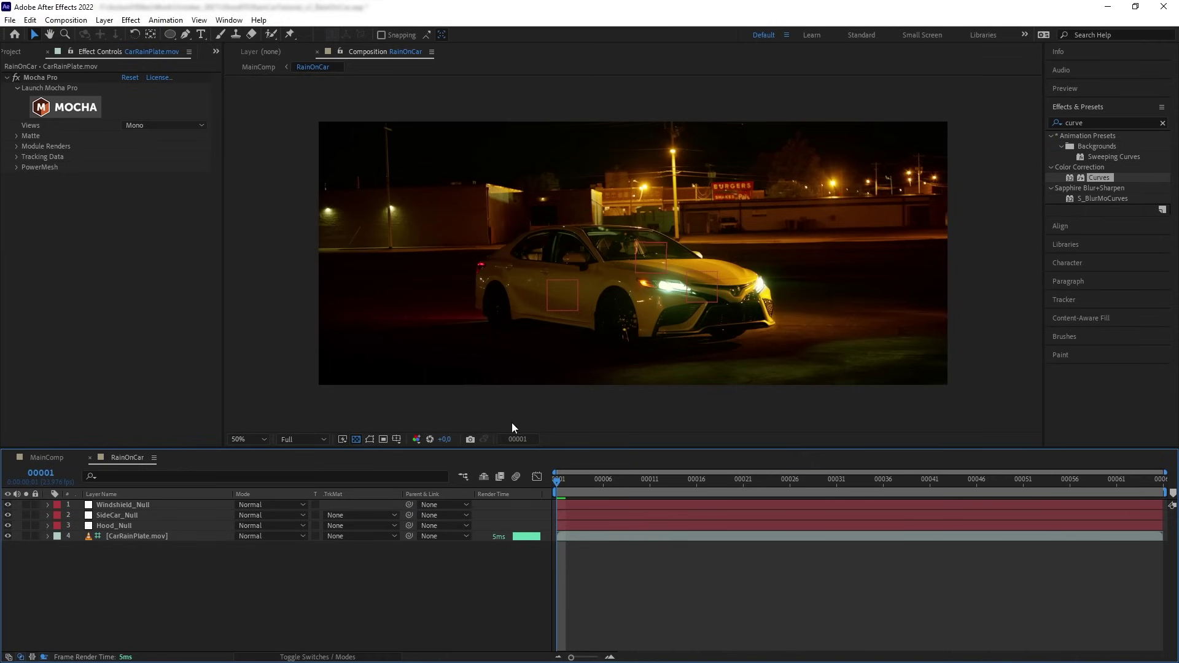
Add Rain_on_Ground_1_3757_2K.mov as the top layer of RainOnCar and set its blending mode to Add.
click(19, 51)
drag(101, 314, 690, 221)
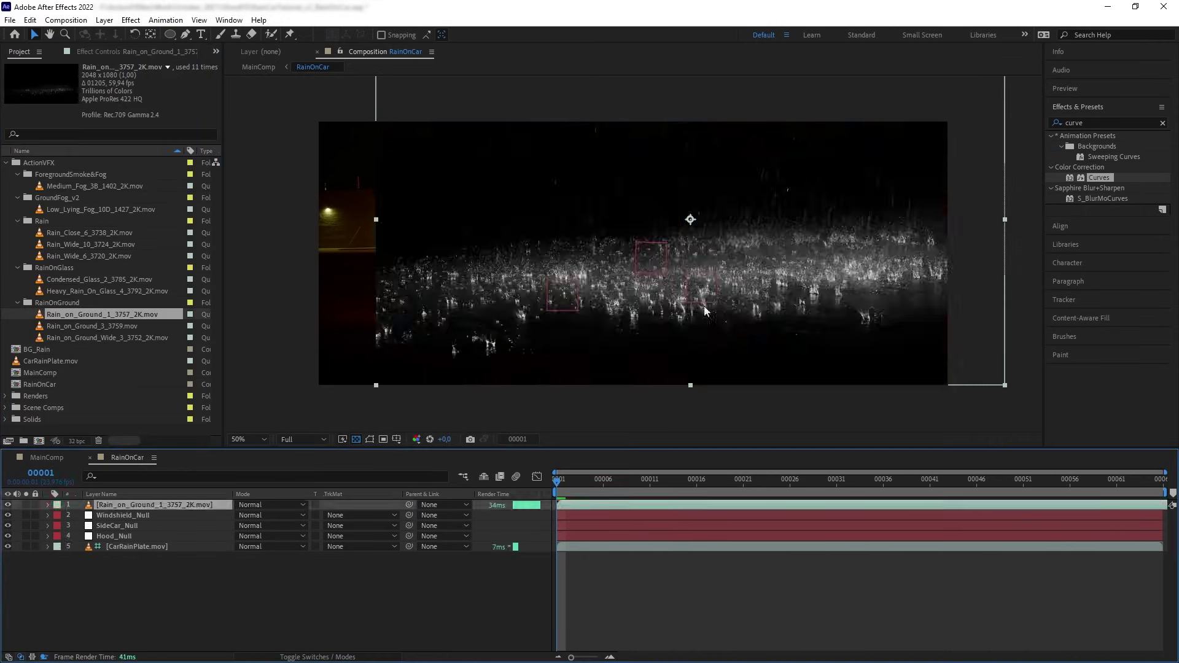
key(slash)
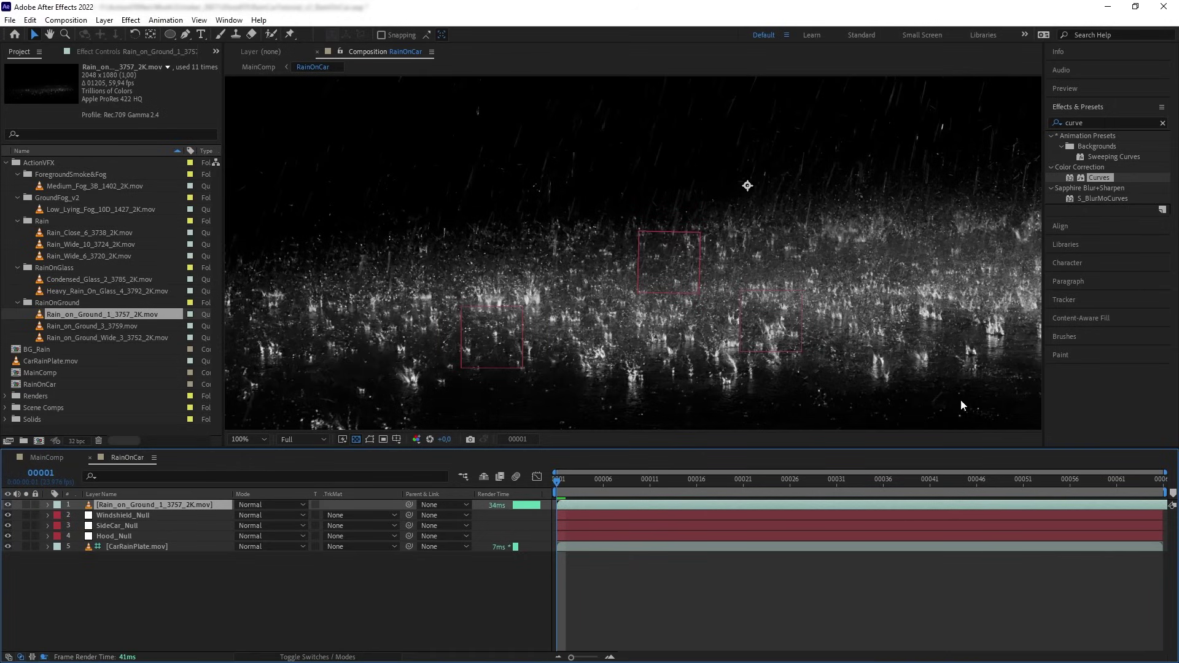
click(302, 505)
click(307, 284)
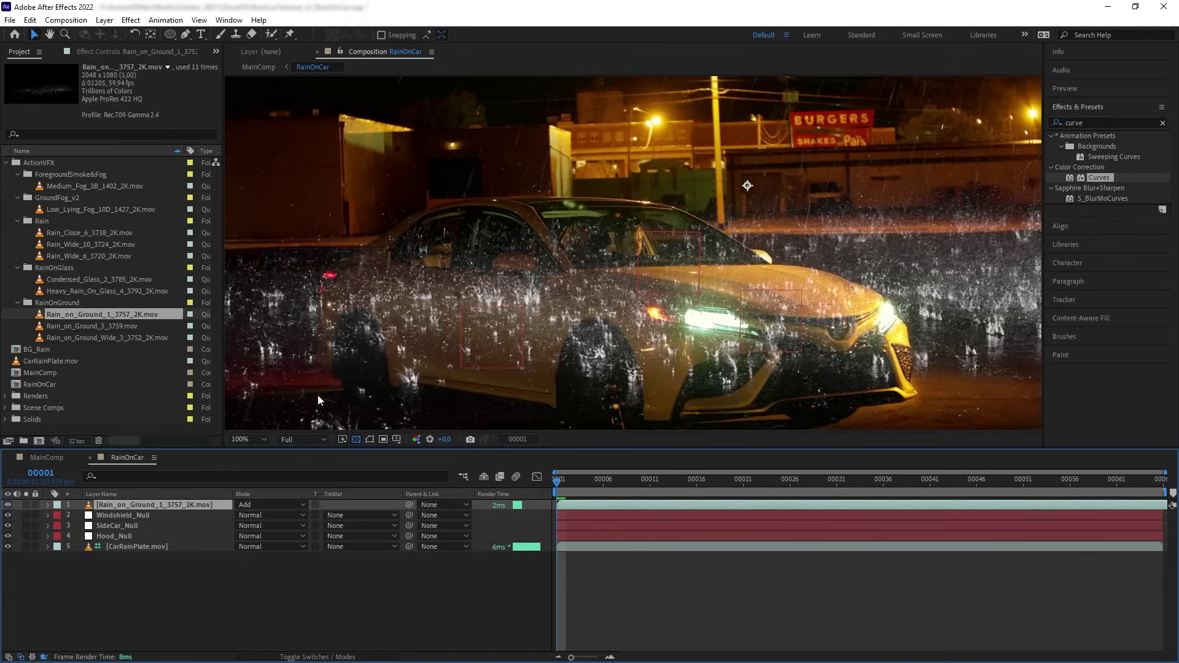
Scale the ground rain layer down to fit the car's hood and rotate it 5°.
key(s)
mouse_move(264, 514)
mouse_down()
mouse_move(243, 514)
mouse_move(258, 514)
mouse_up()
key(r)
Mask the ground rain to the shape of the hood with a 25-pixel feather and duplicate the masked layer.
drag(811, 291, 806, 293)
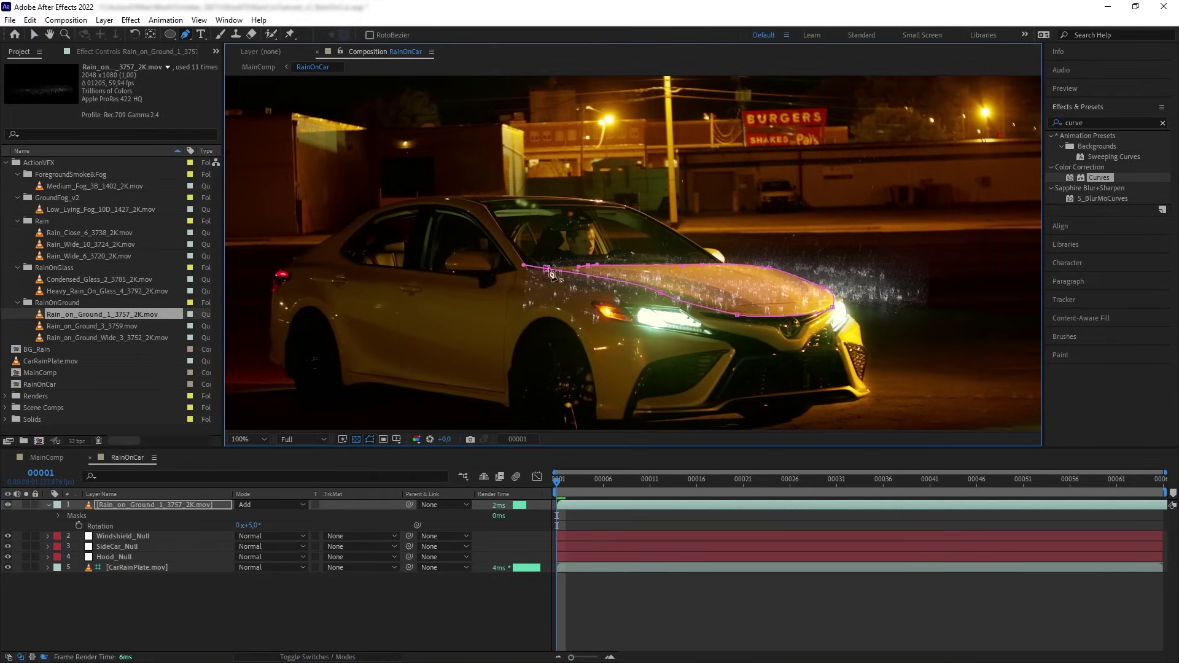
click(546, 268)
key(f)
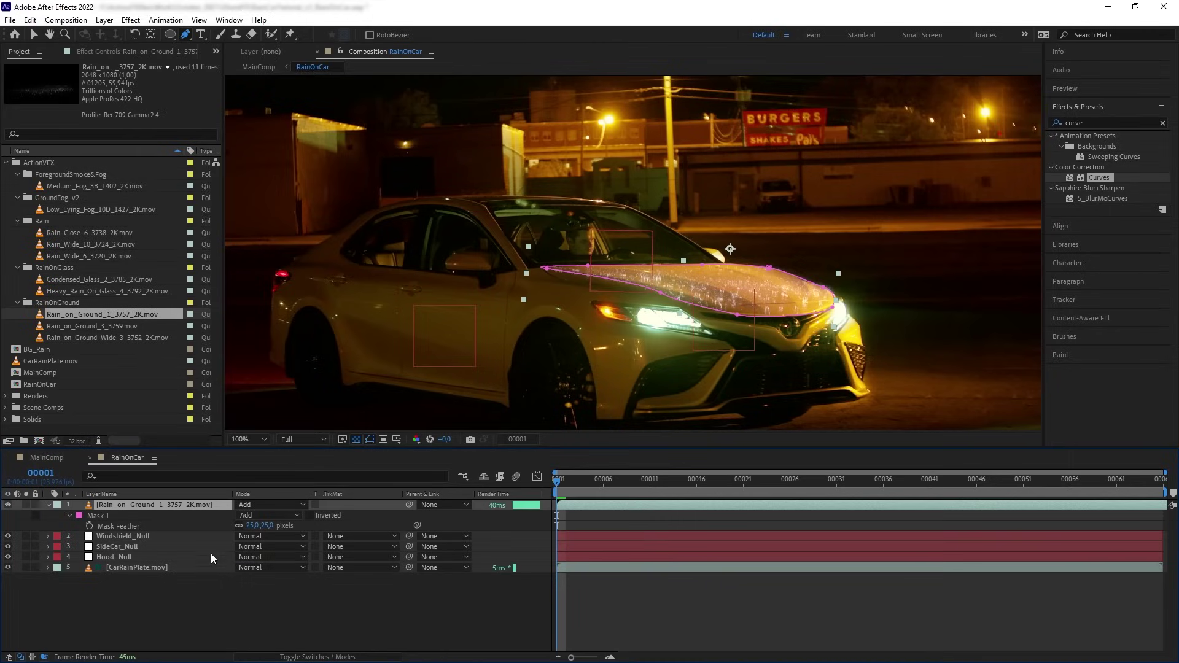
key(ctrl+d)
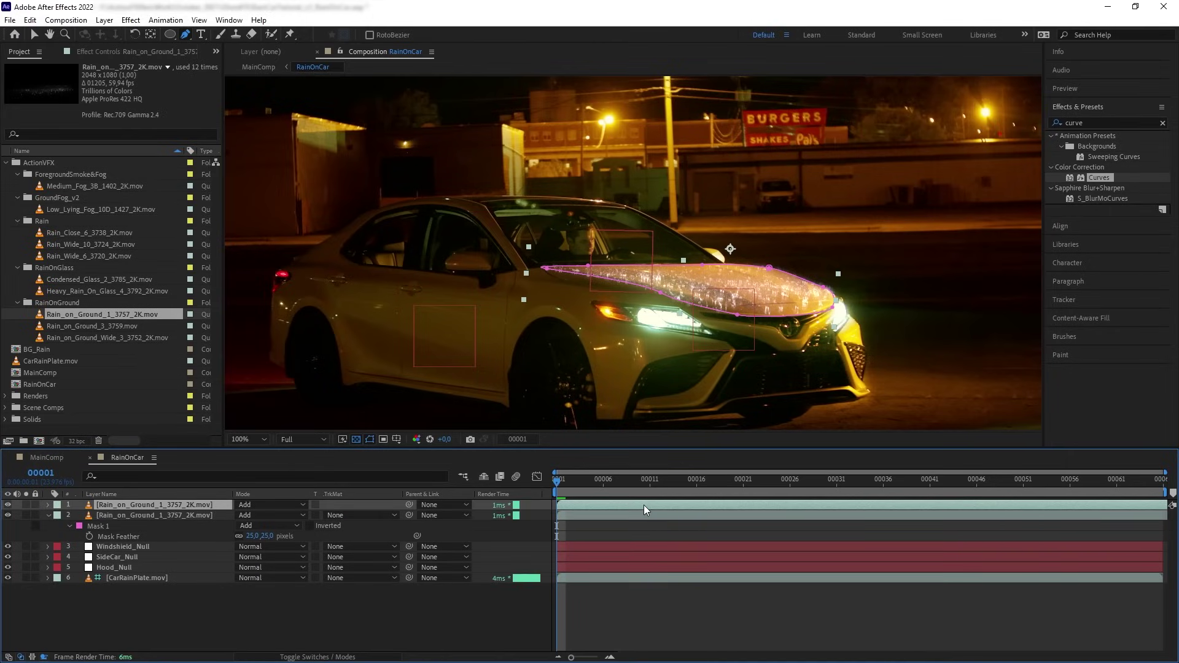
click(316, 607)
Add Rain_on_Ground_Wide_3_3752_2K.mov as the top layer, scaled to 46%, with its blending mode set to Add.
key(v)
drag(90, 338, 704, 109)
key(s)
drag(252, 515, 268, 505)
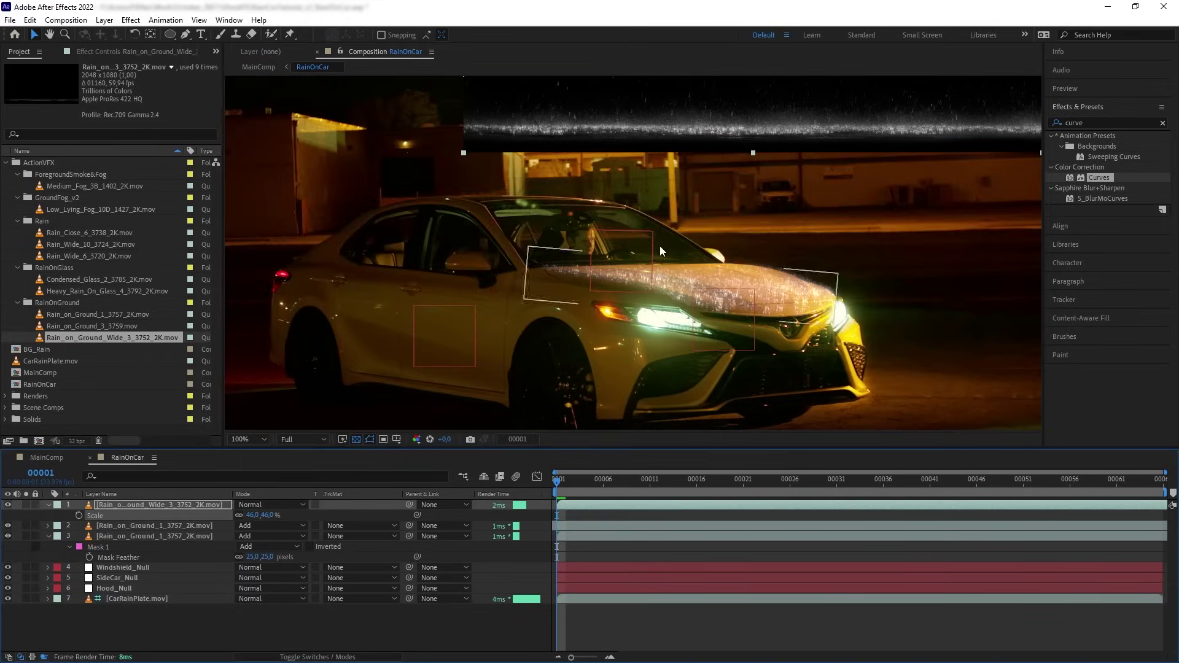
click(268, 505)
click(285, 256)
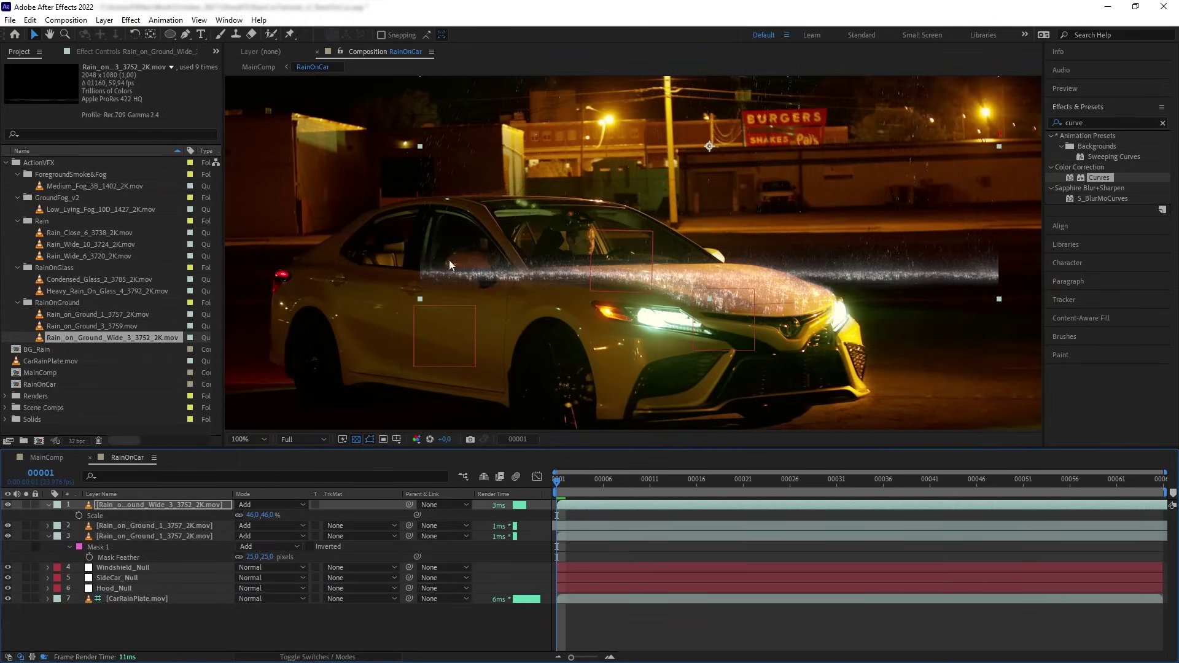
Place the wide rain layer over the hood's far edge and bend it along that contour with Puppet pins.
drag(786, 271, 792, 260)
key(r)
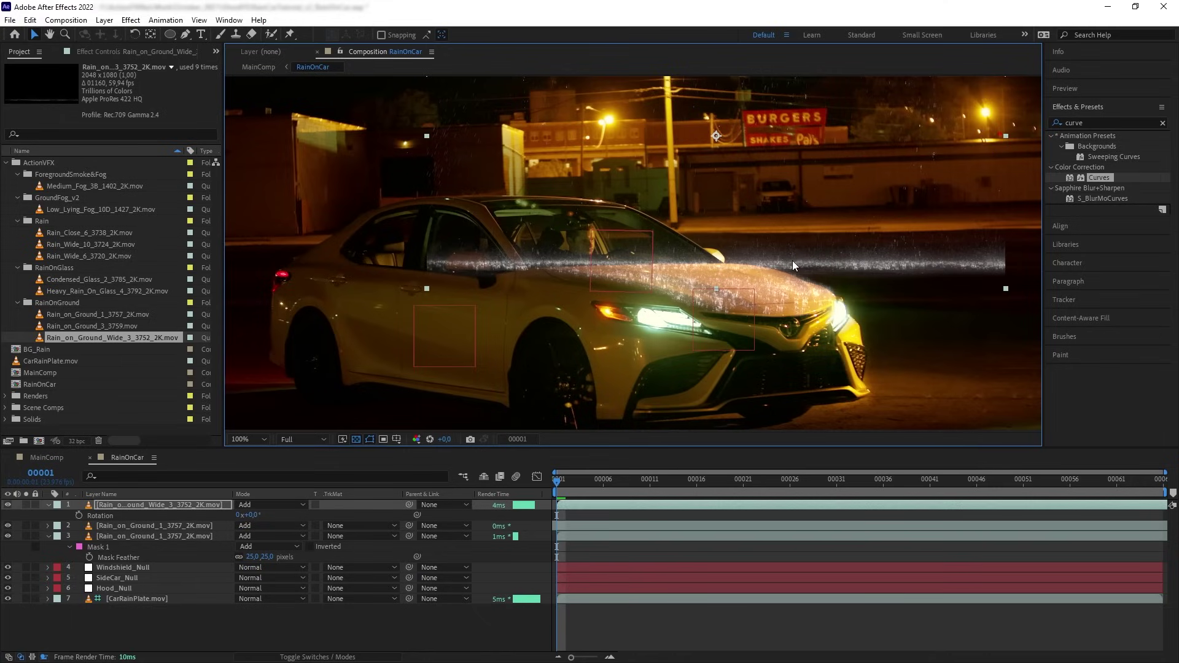
key(ctrl+p)
click(727, 264)
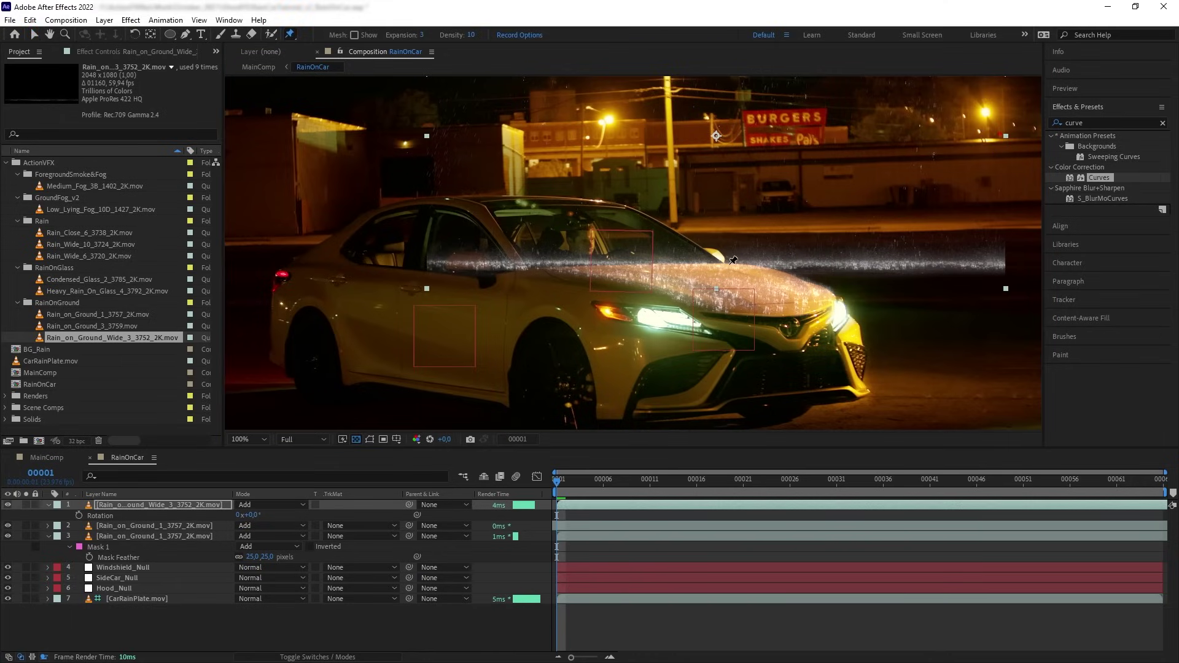
click(792, 267)
click(847, 266)
drag(793, 267, 727, 260)
drag(847, 266, 836, 292)
click(971, 307)
drag(973, 305, 969, 286)
click(622, 258)
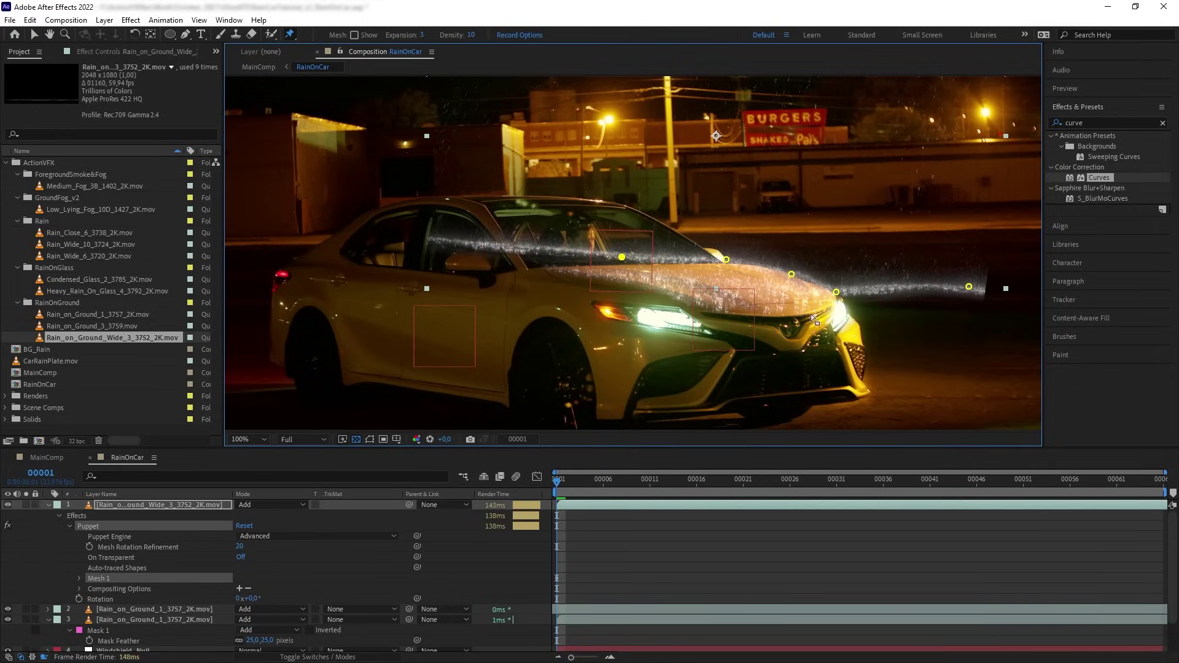
Mask the wide rain layer around the hood's far edge and set the mask feather to 10 pixels.
click(186, 35)
click(720, 238)
click(840, 300)
click(848, 266)
click(788, 245)
click(758, 234)
click(721, 239)
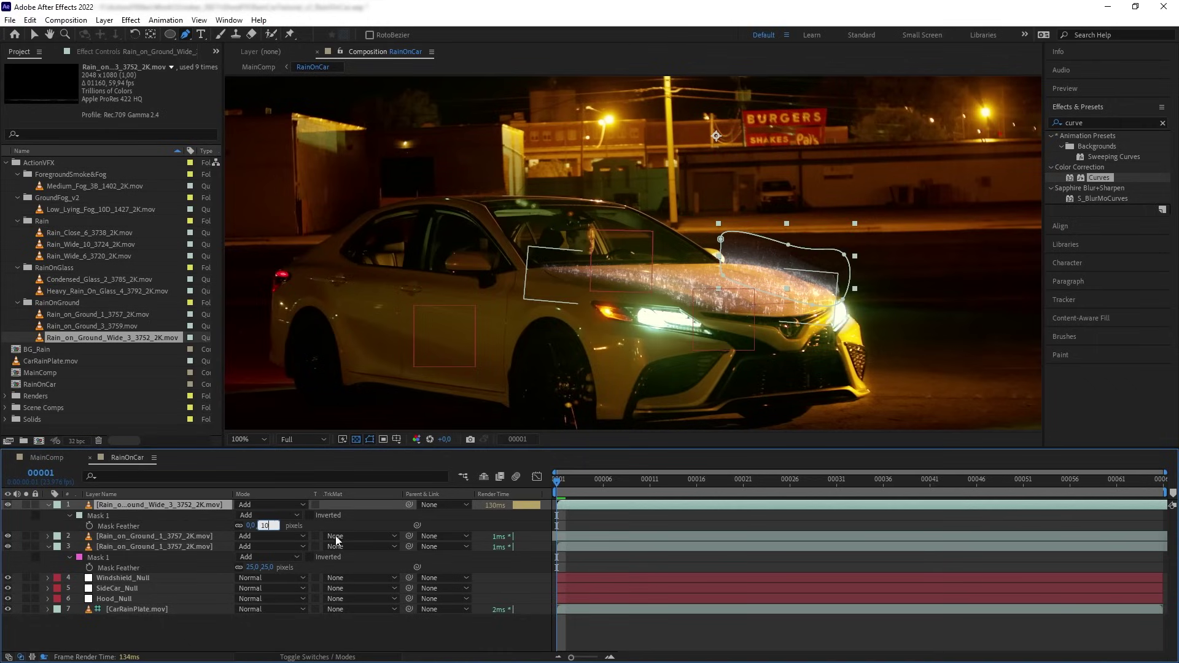
click(48, 505)
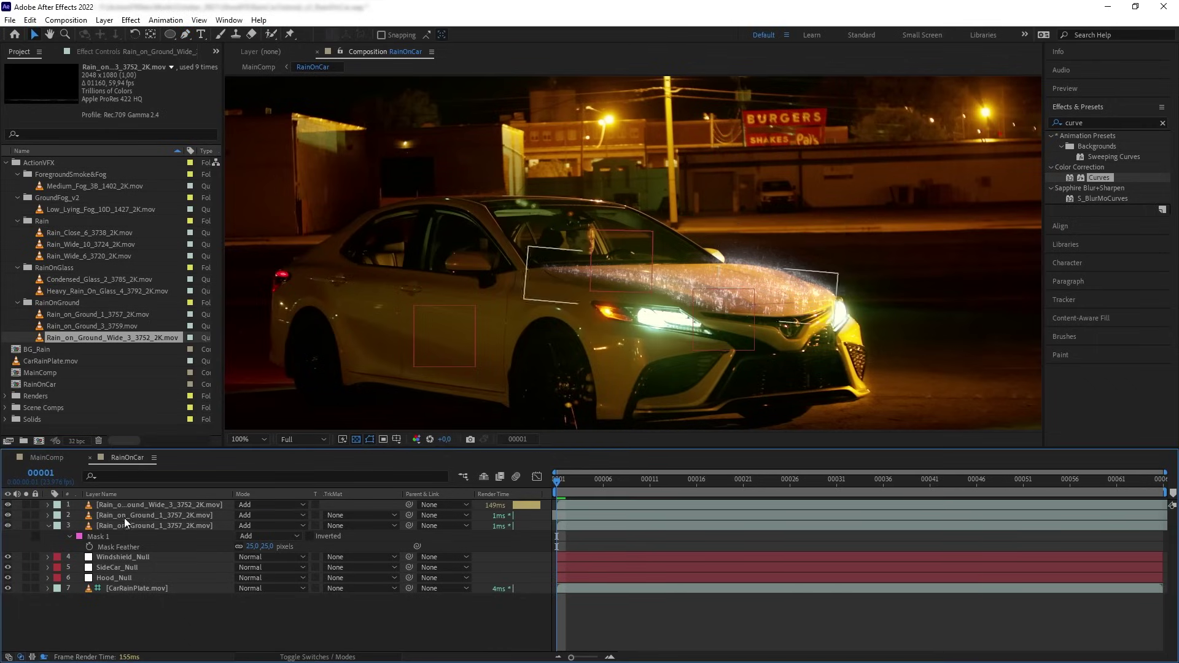
Parent the three ground rain layers to Hood_Null and check how they follow the hood up to the last frame.
click(164, 506)
shift+click(178, 526)
click(442, 505)
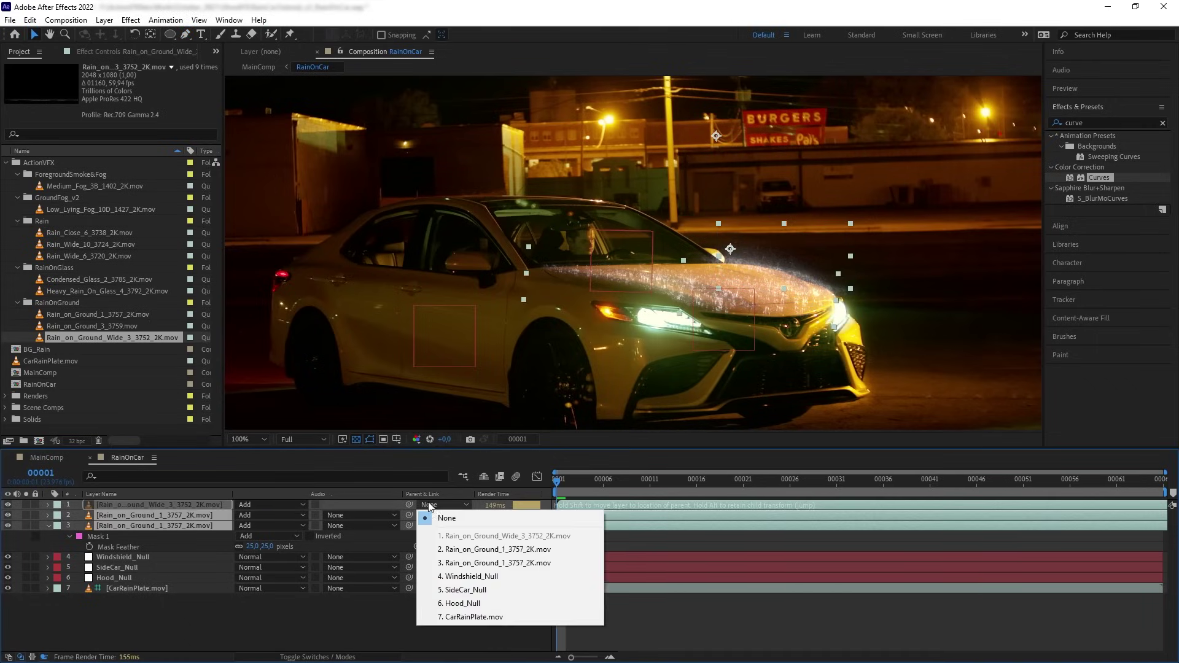
click(462, 603)
click(449, 628)
key(End)
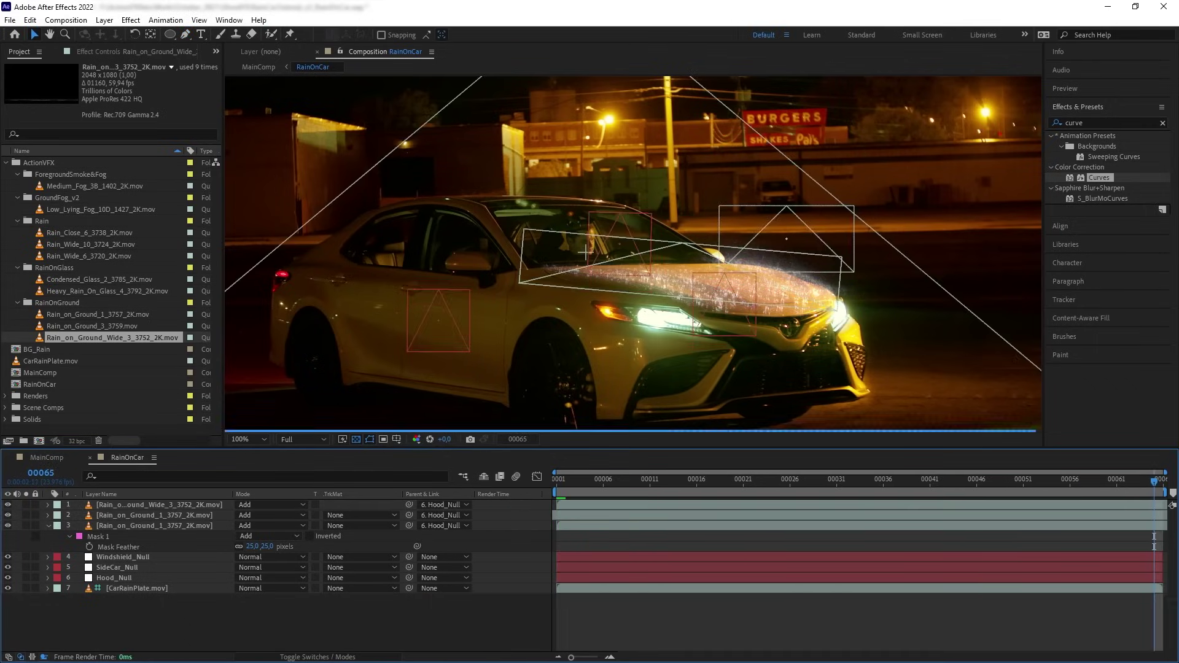
drag(869, 485, 496, 485)
Create a new composition from Condensed_Glass_2_3785_2K.mov and name it WindshieldRain.
click(122, 280)
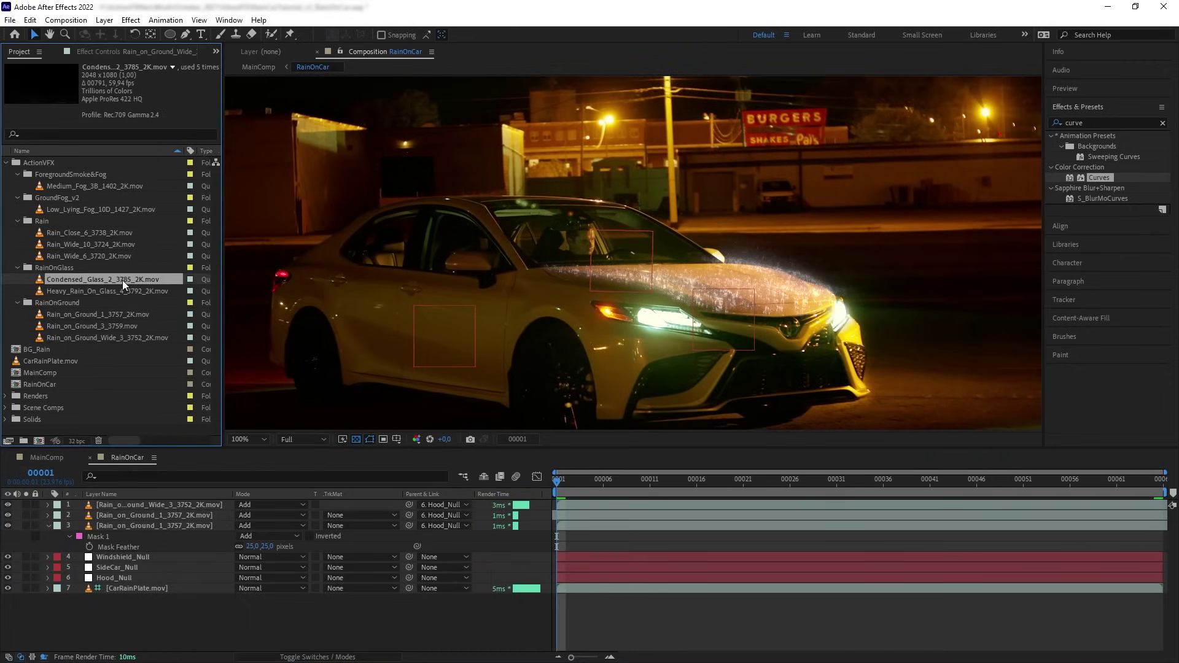
drag(122, 280, 38, 441)
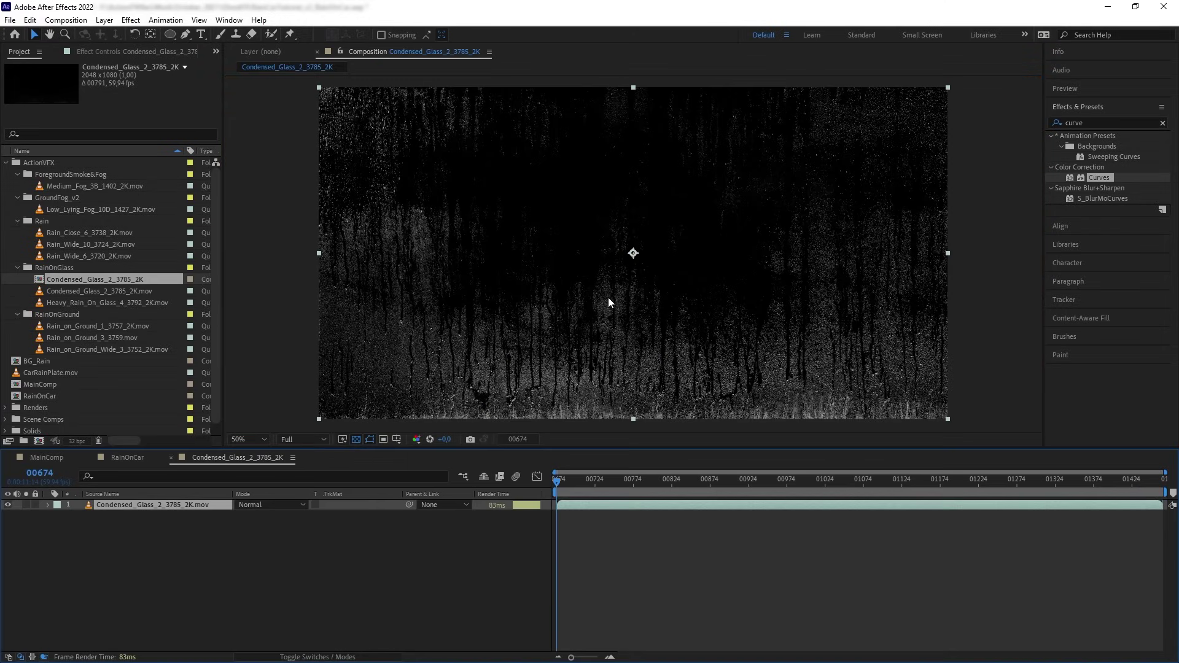
right_click(232, 165)
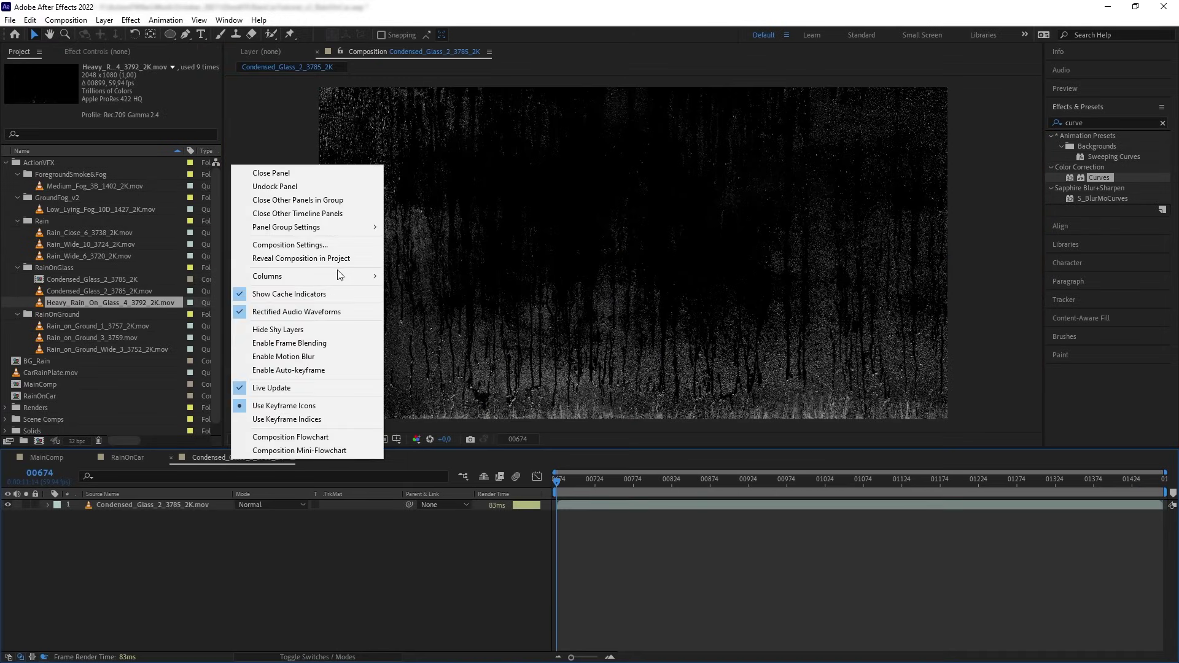
click(264, 245)
text(WindshieldRain)
key(Return)
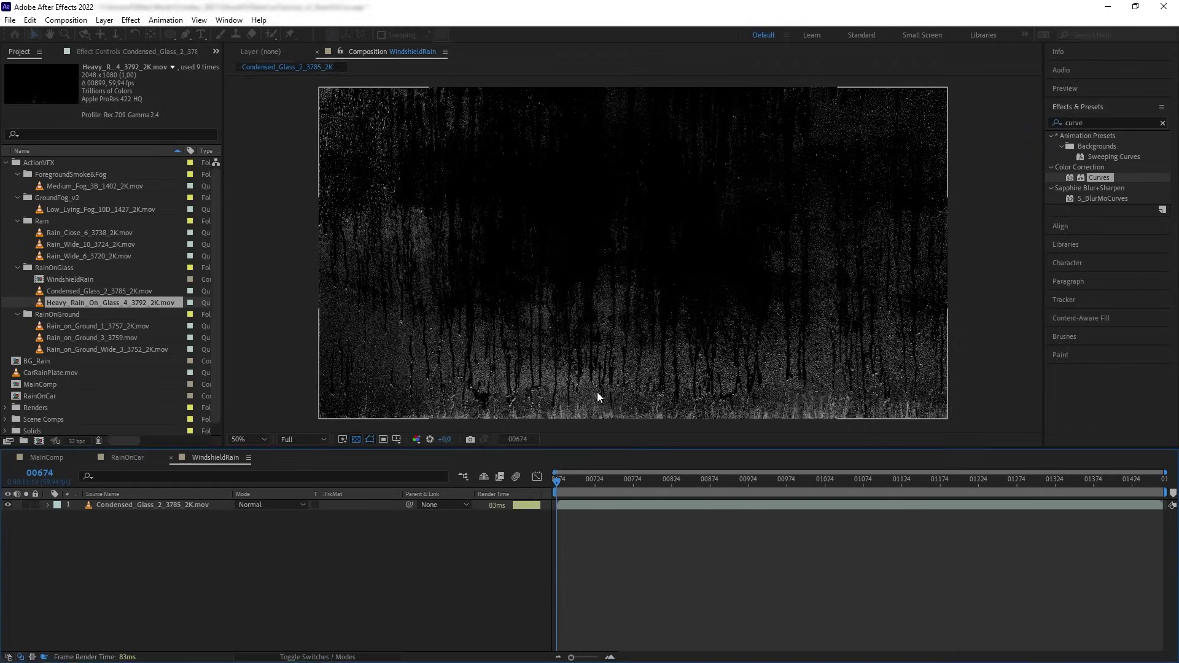
Add Heavy_Rain_On_Glass_4_3792_2K.mov above the condensed glass layer in WindshieldRain and set its blending mode to Add.
click(160, 503)
drag(161, 503, 162, 504)
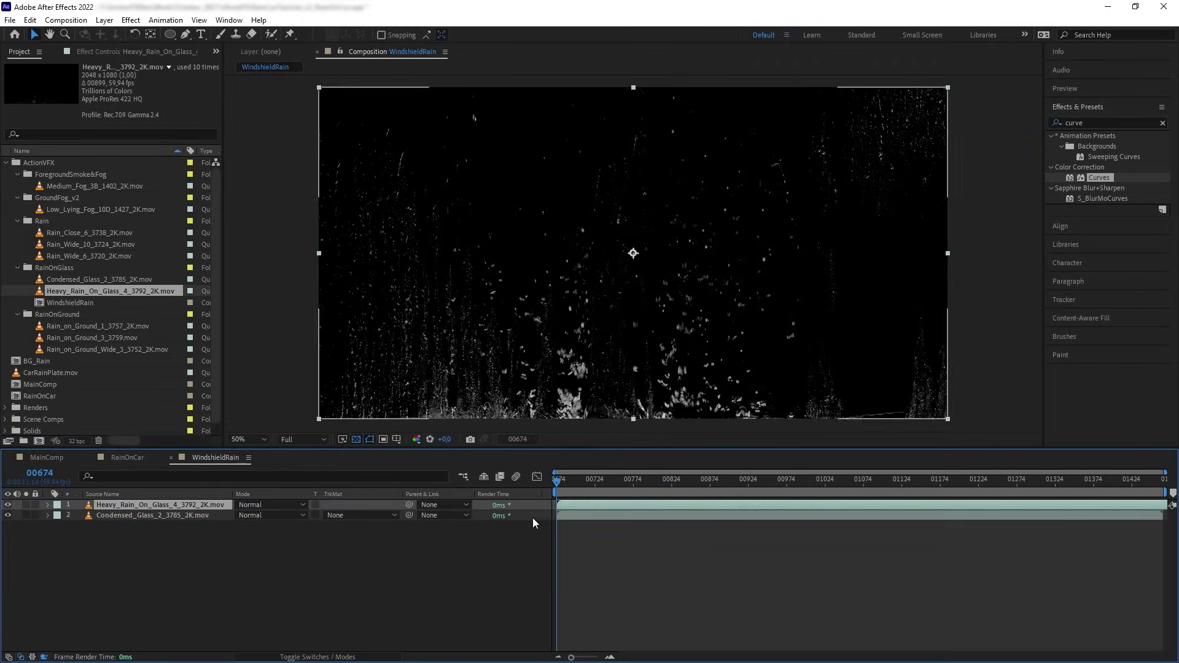
click(291, 505)
click(306, 254)
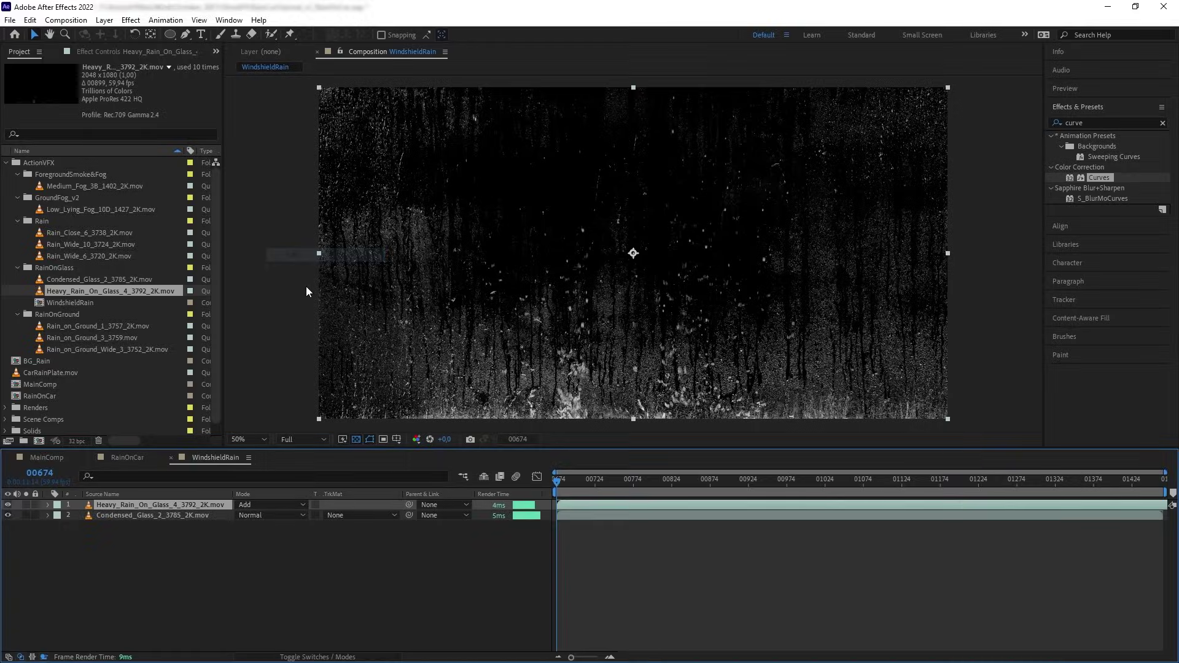
Place the WindshieldRain composition at the top of RainOnCar and set its blending mode to Add.
click(129, 456)
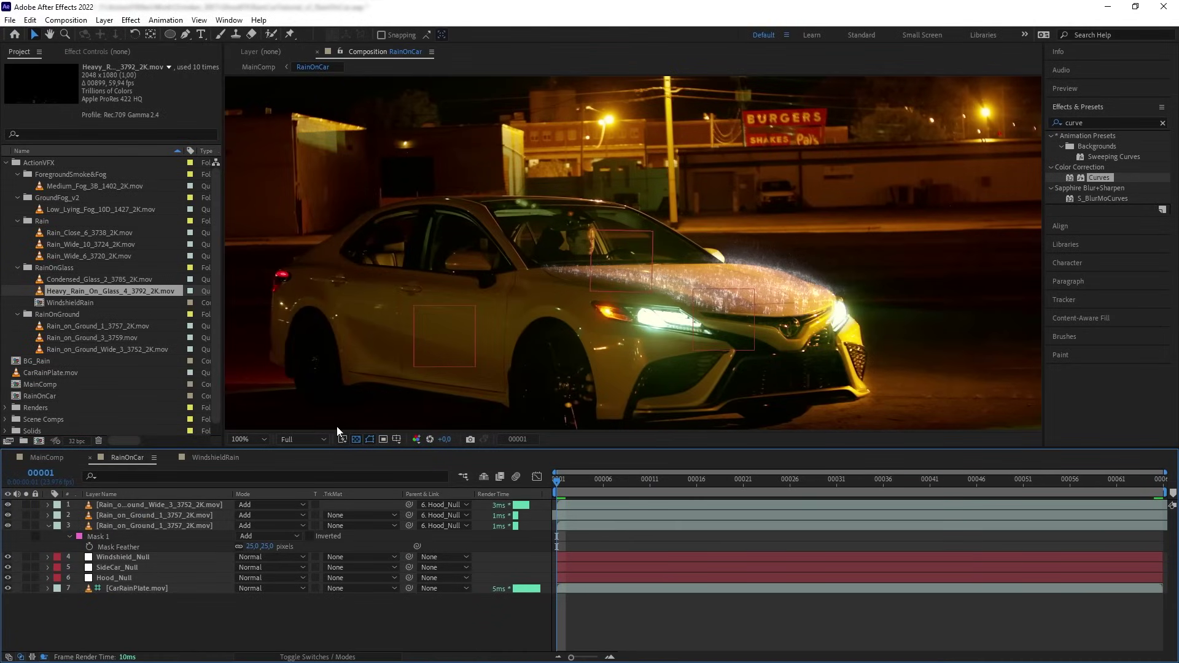
drag(61, 301, 139, 504)
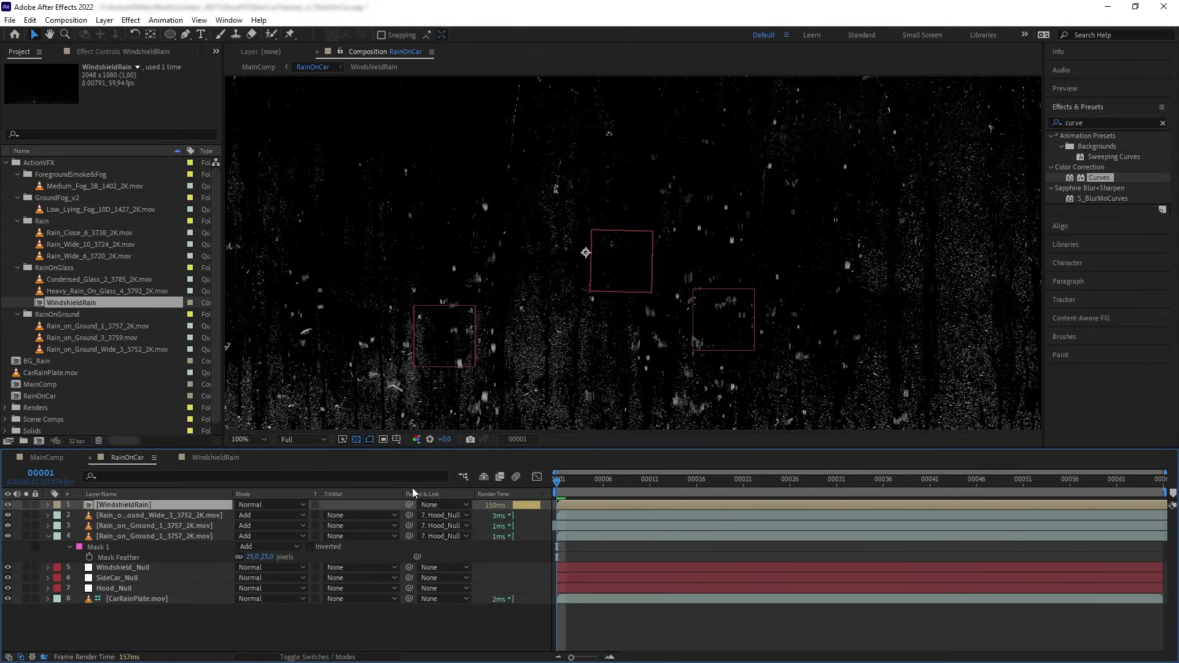
click(264, 505)
click(295, 254)
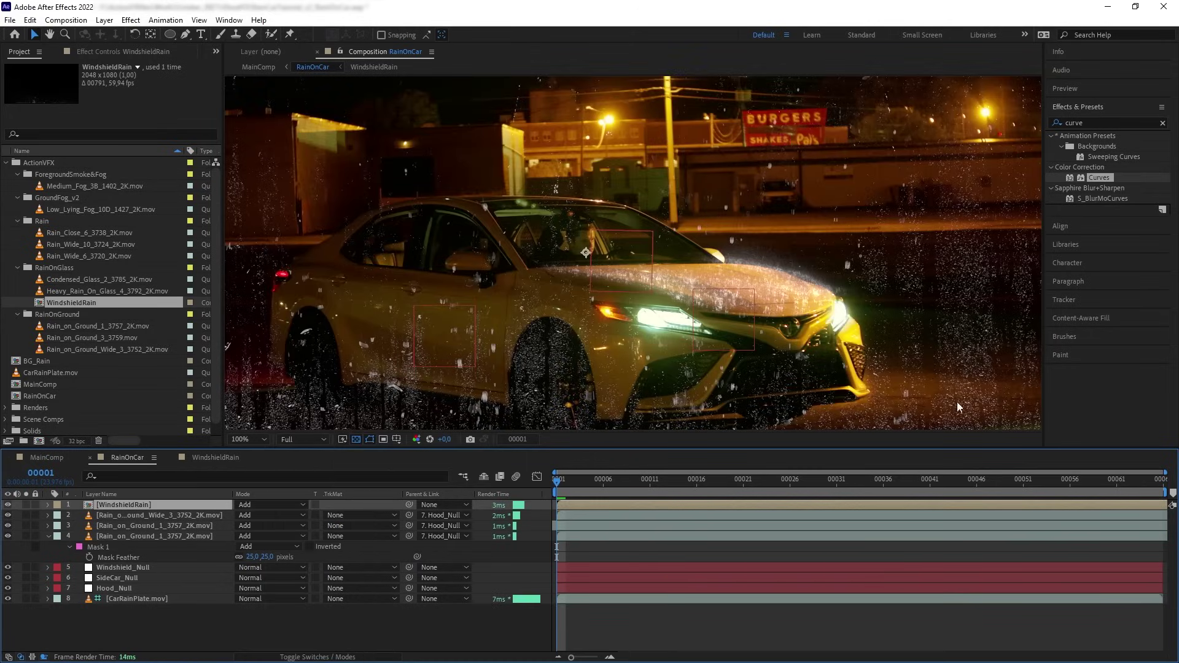
Scale the WindshieldRain layer down to 18% and position it over the car's windshield.
key(s)
drag(276, 514, 228, 514)
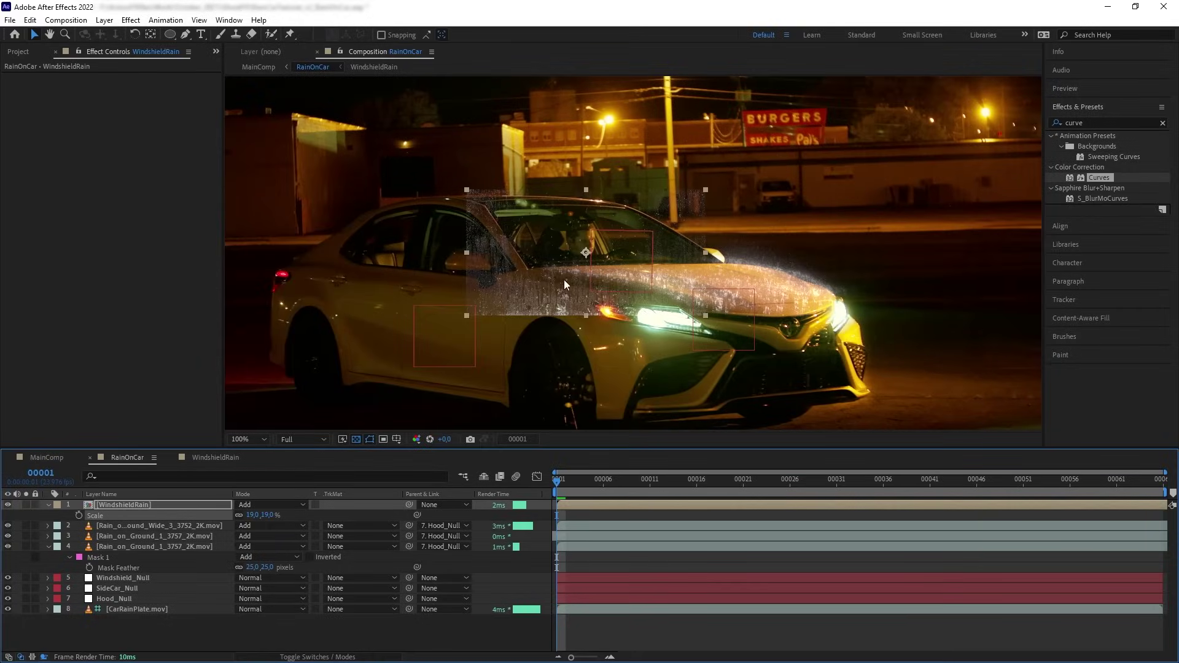
drag(564, 278, 586, 260)
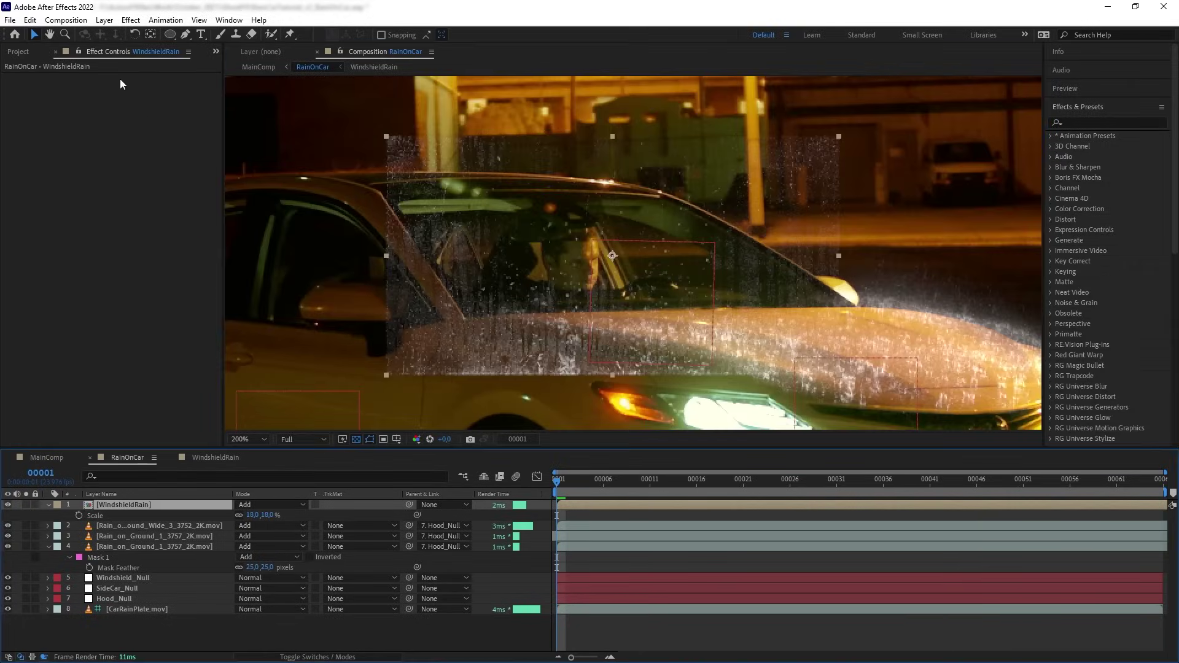
Draw a rectangular mask just inside the WindshieldRain layer's edges and feather it by 50 pixels.
drag(169, 34, 258, 48)
mouse_move(391, 140)
mouse_down()
mouse_move(408, 191)
mouse_move(445, 194)
mouse_move(829, 367)
mouse_up()
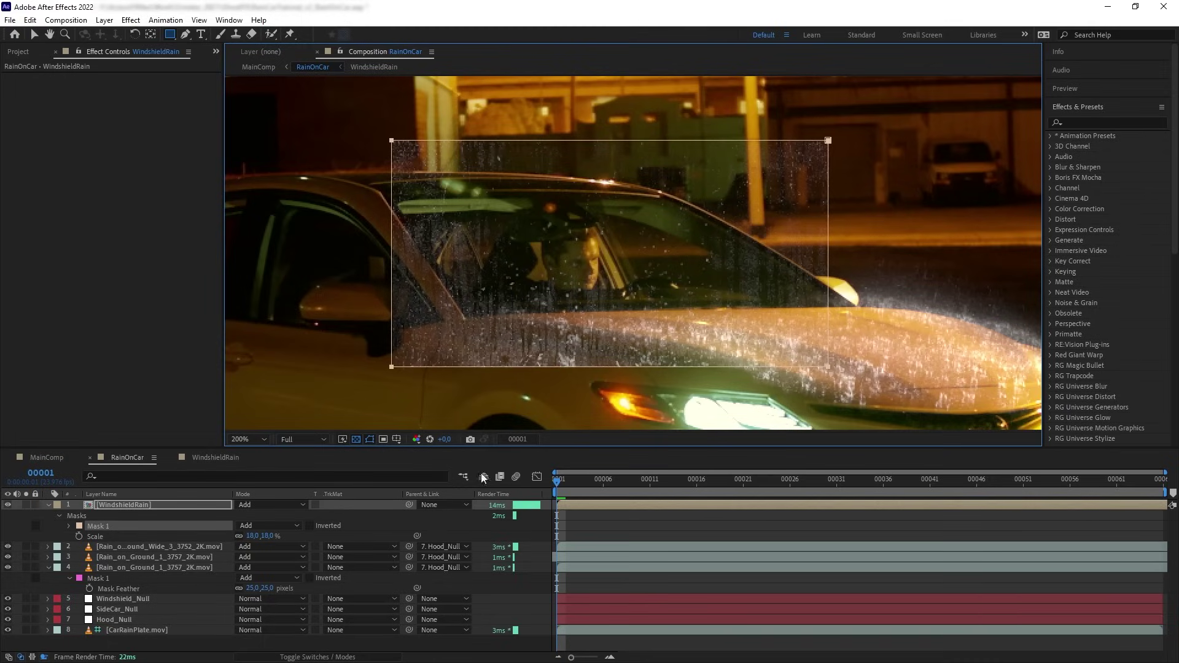
click(179, 503)
key(f)
click(230, 636)
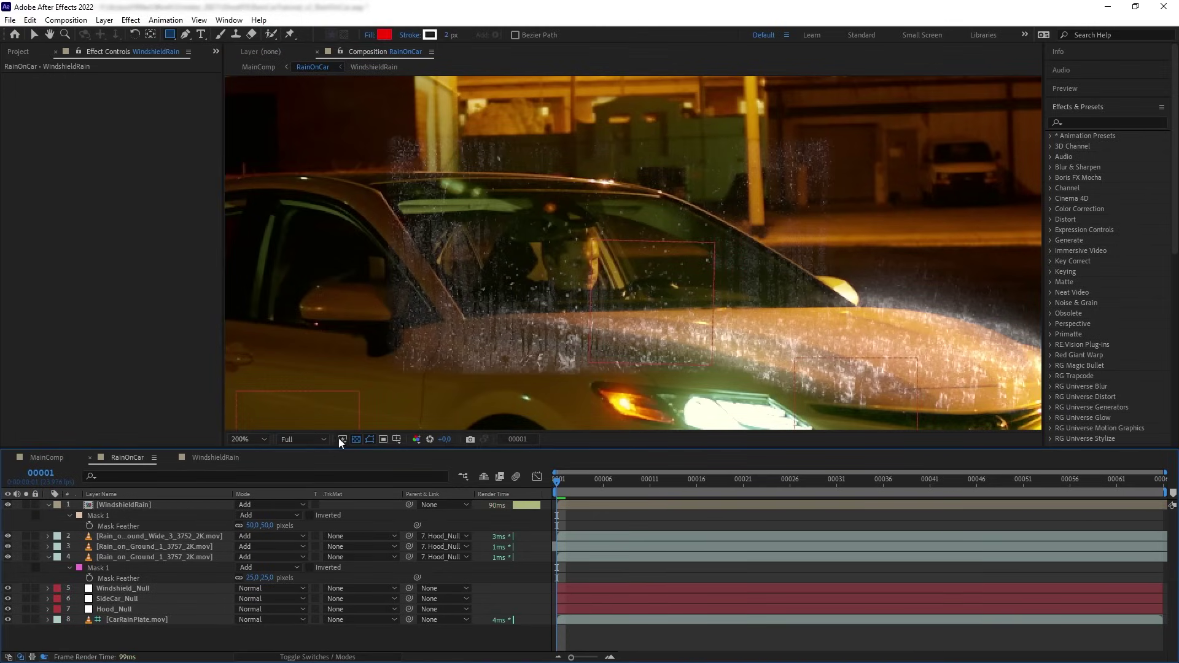
Apply the Mesh Warp effect to the WindshieldRain layer and set its grid to 2 rows and 2 columns.
click(1108, 123)
text(mesh)
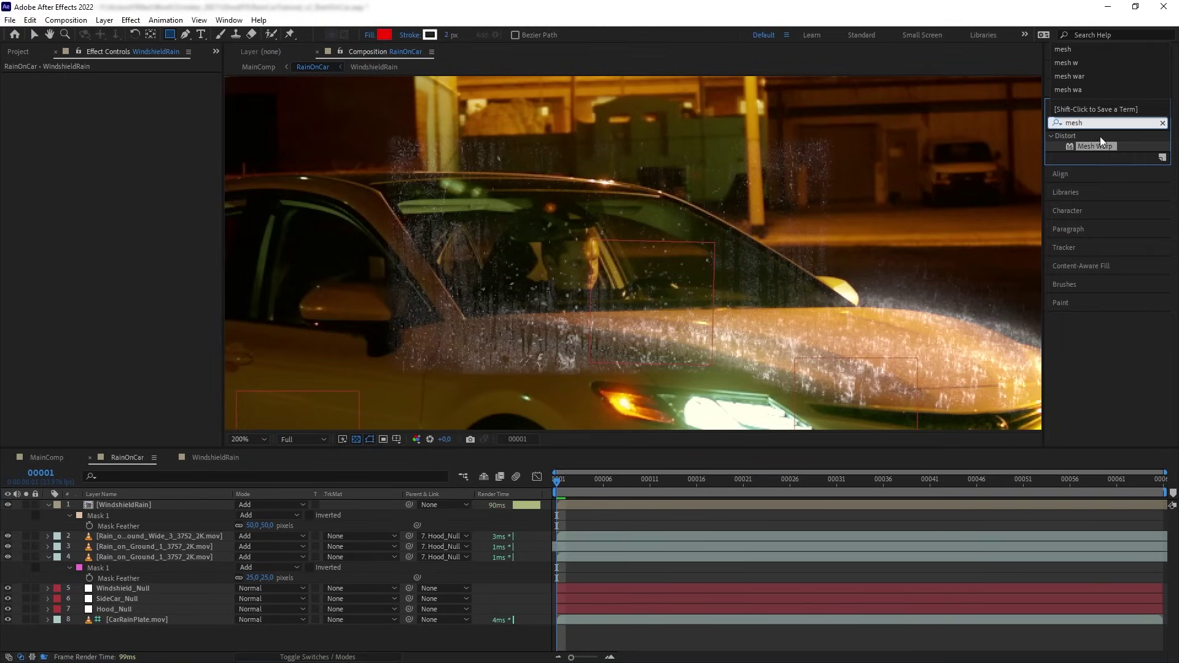
drag(1095, 146, 119, 508)
click(123, 88)
text(2)
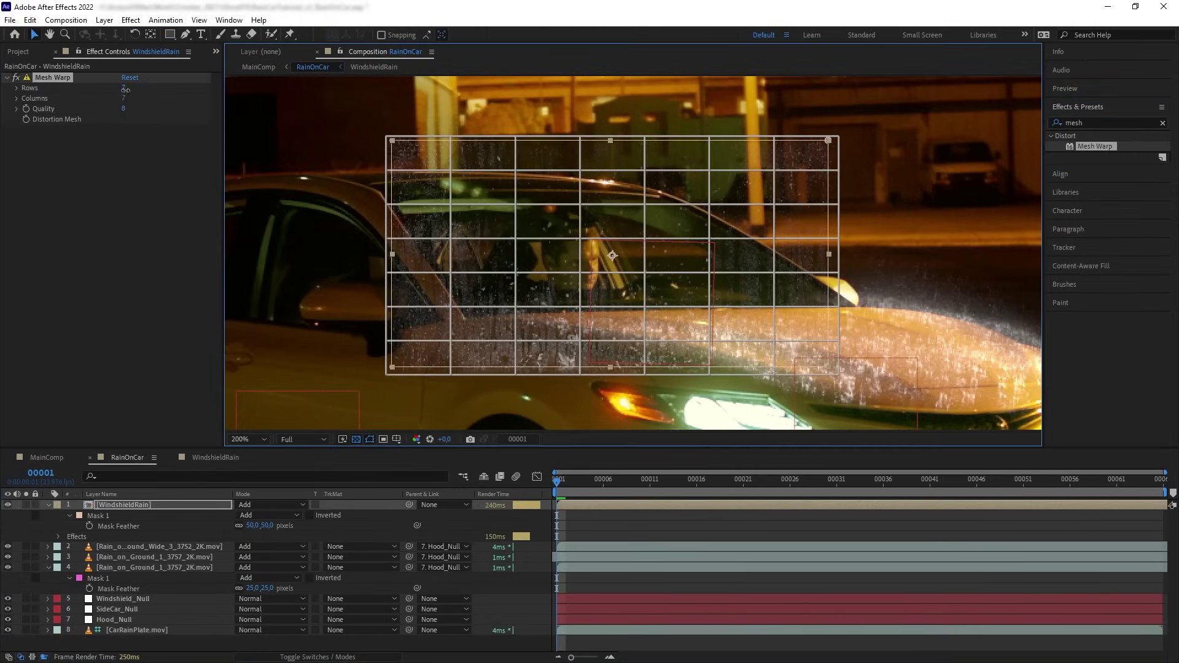
key(Tab)
text(2)
click(138, 164)
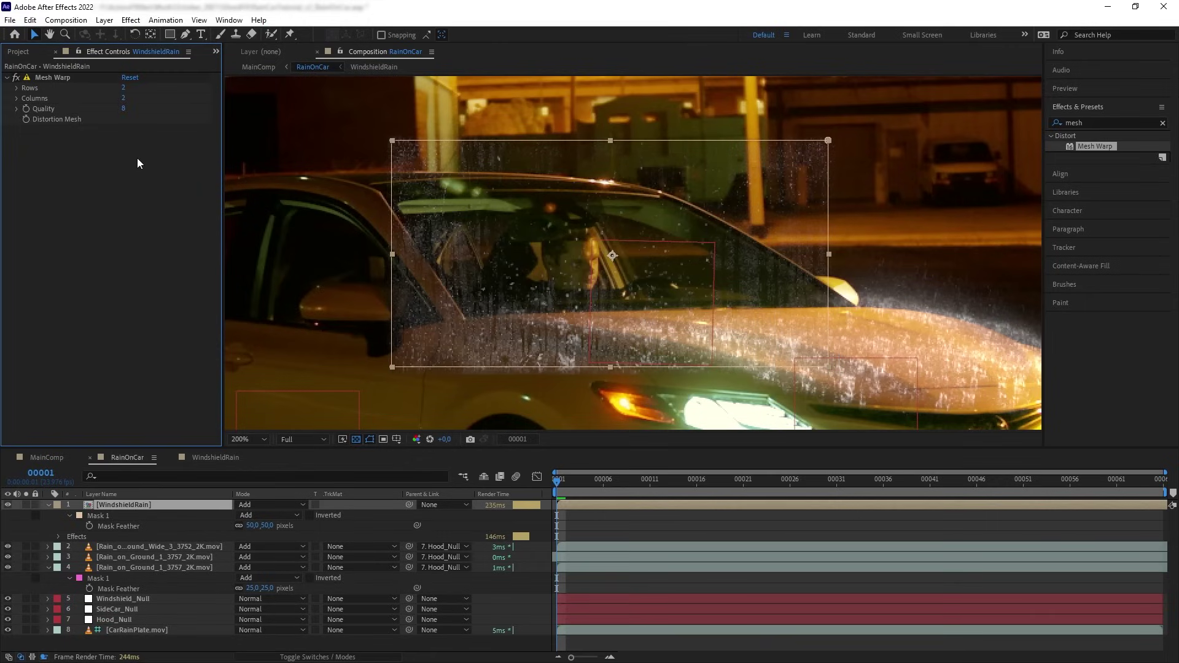
Warp the WindshieldRain mesh so its corners, edges and centre follow the shape of the car's windshield.
click(71, 77)
drag(387, 373, 605, 372)
drag(387, 255, 428, 261)
drag(405, 221, 409, 227)
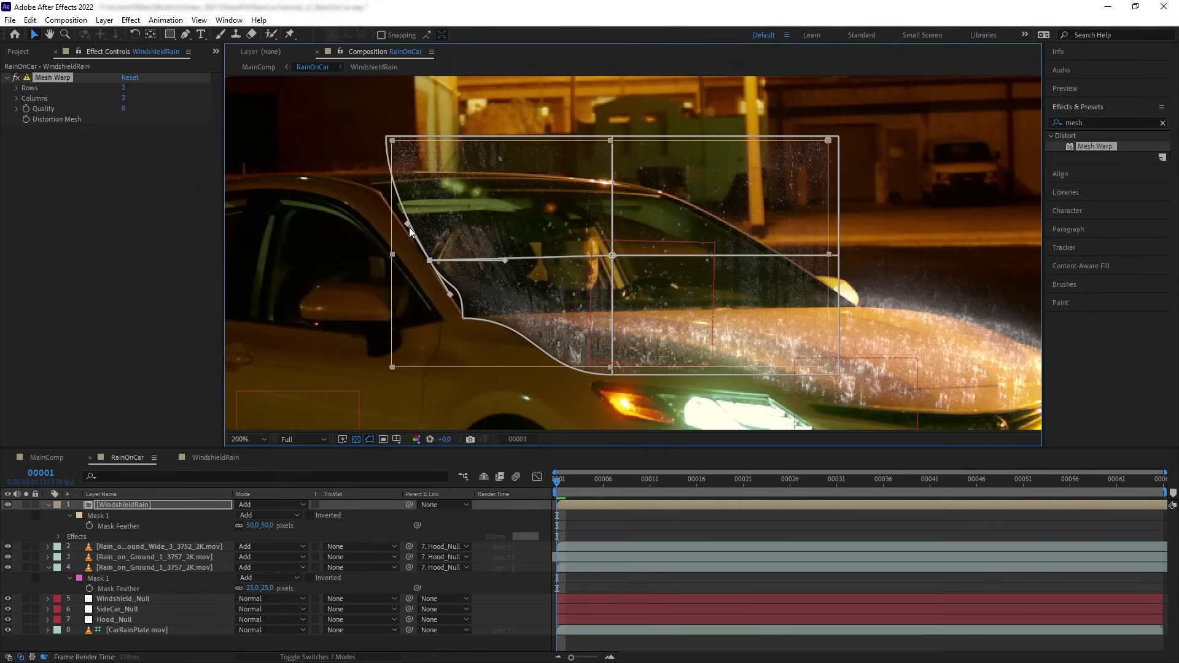
drag(392, 140, 375, 184)
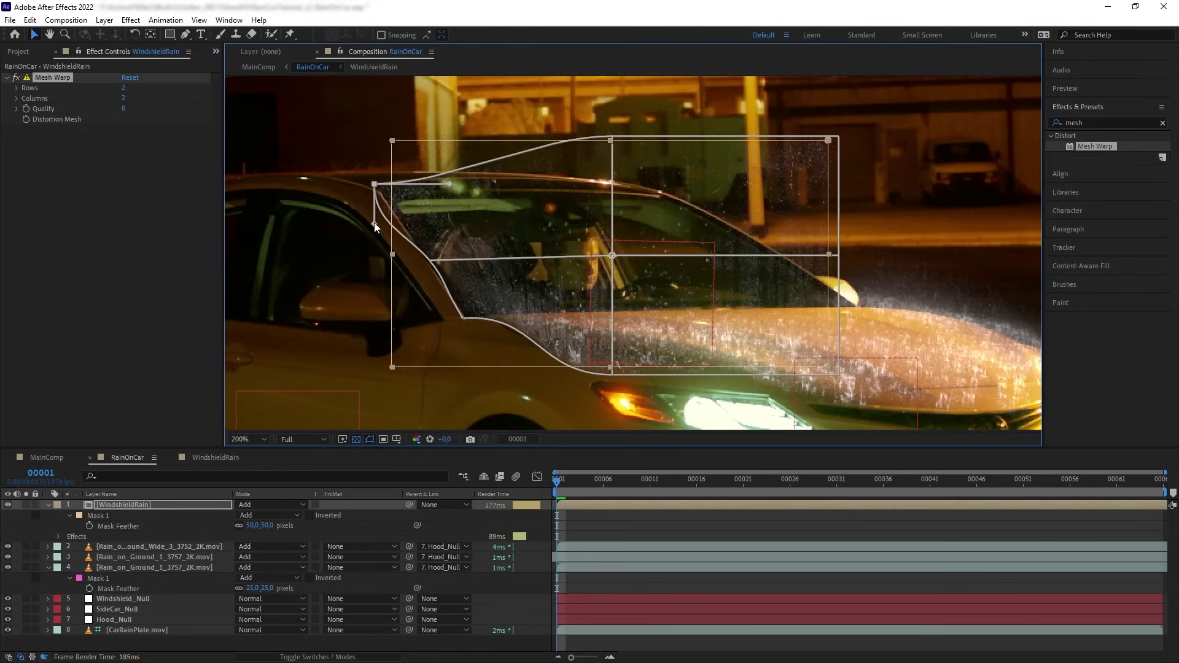
drag(610, 141, 533, 180)
drag(827, 141, 736, 231)
drag(829, 254, 822, 283)
mouse_move(612, 255)
mouse_down()
mouse_move(617, 204)
mouse_move(608, 236)
mouse_up()
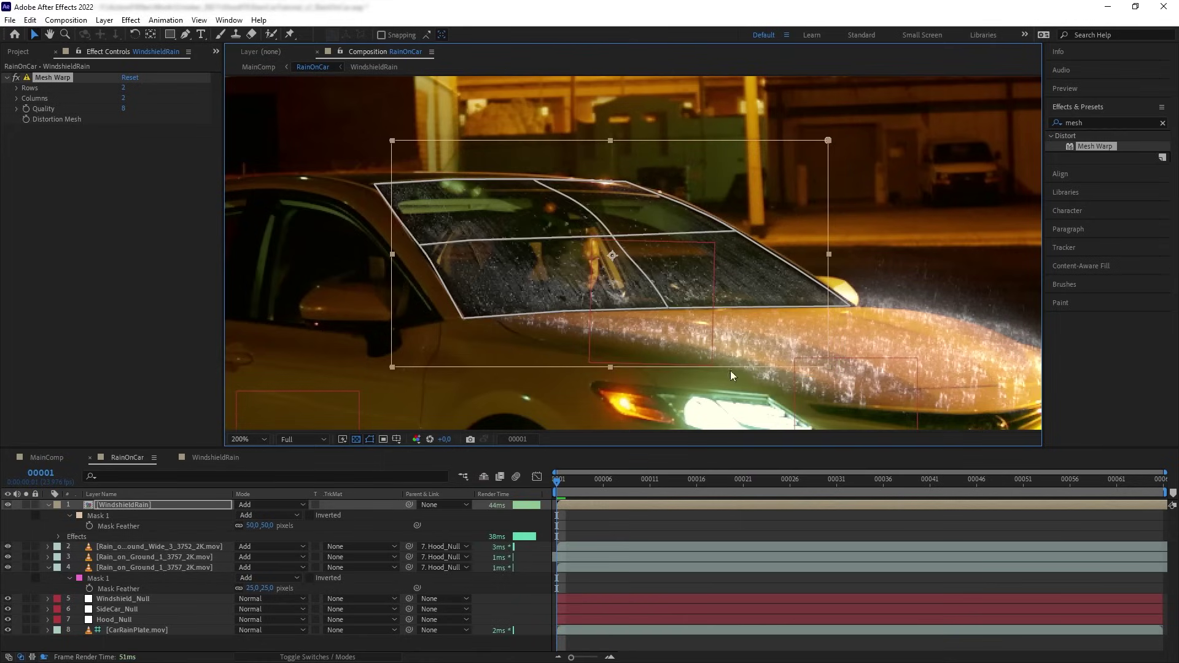
key(s)
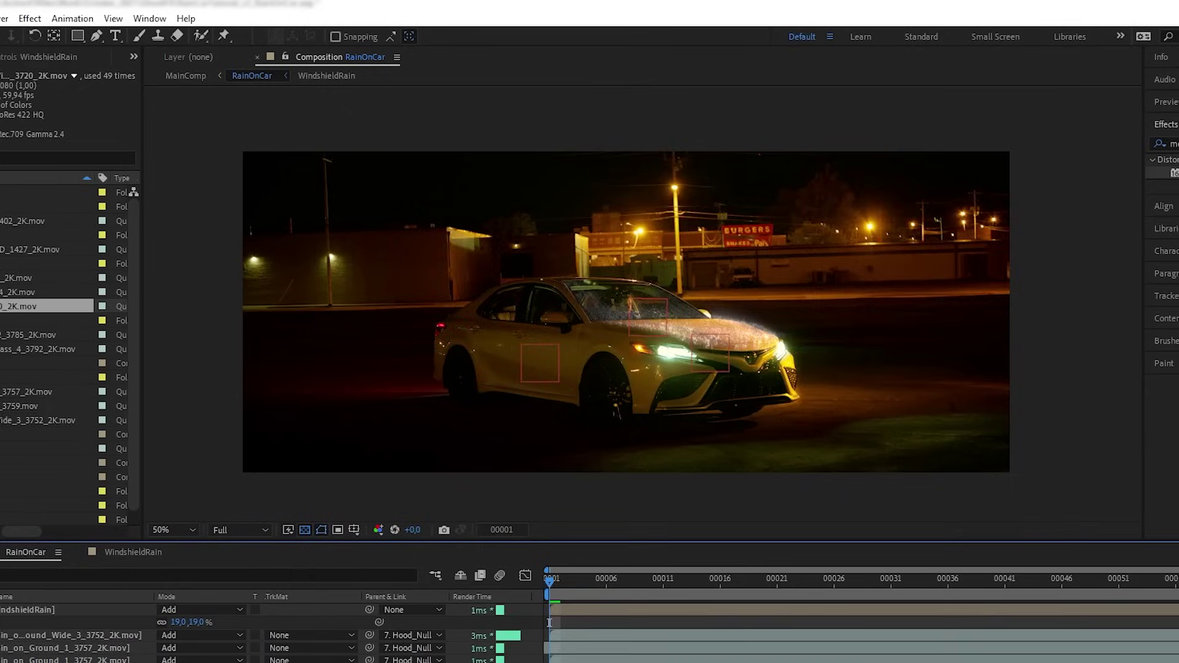
Add Rain_on_Ground_Wide_3_3752_2K.mov above WindshieldRain in Add mode at 36% scale, angled along the windshield's far edge.
drag(144, 349, 297, 521)
click(206, 610)
click(202, 621)
key(s)
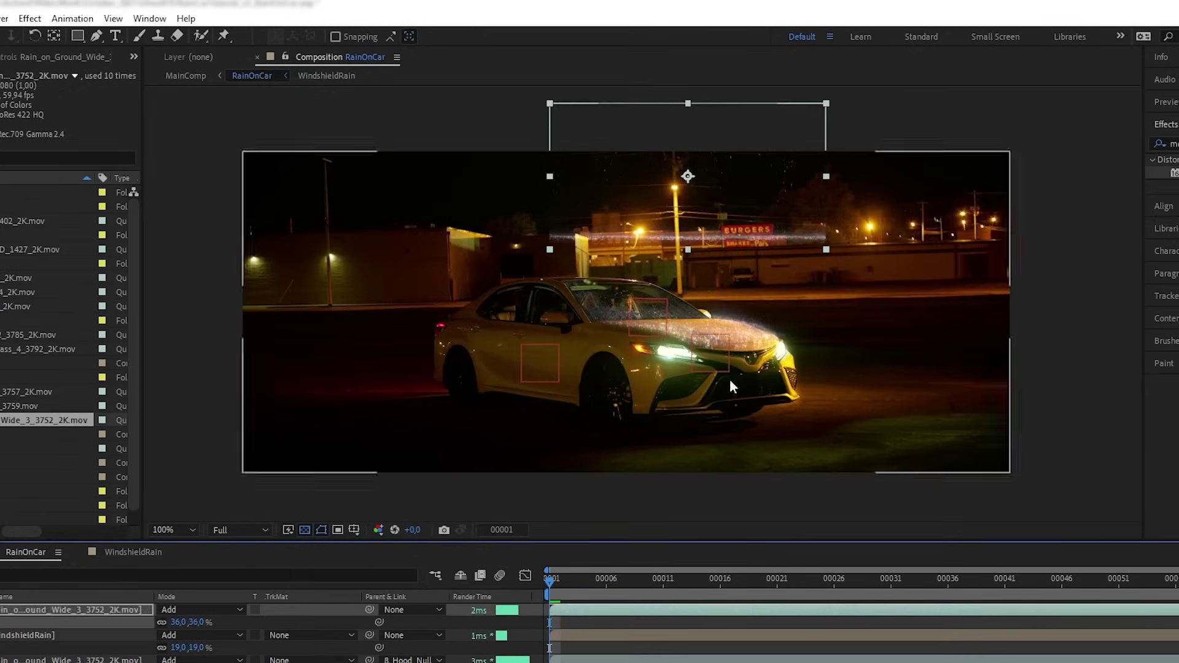
scroll(734, 297, up, 2)
drag(735, 297, 795, 400)
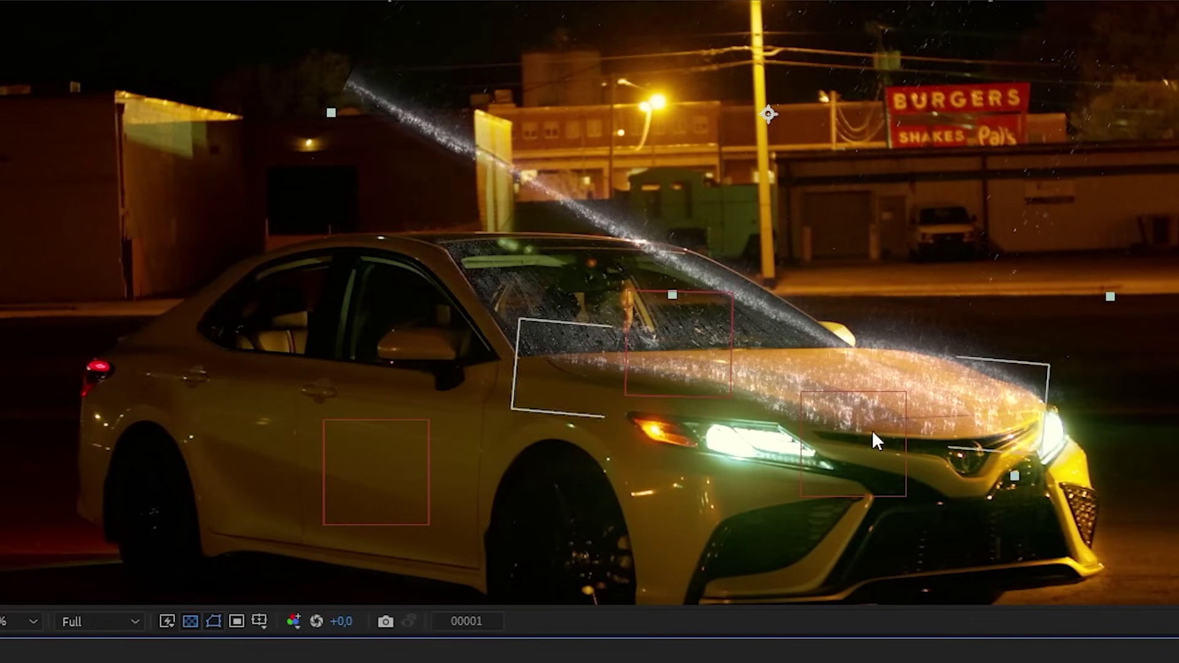
Place three puppet pins on the splash line and bend it to follow the windshield's far edge.
scroll(938, 262, up, 2)
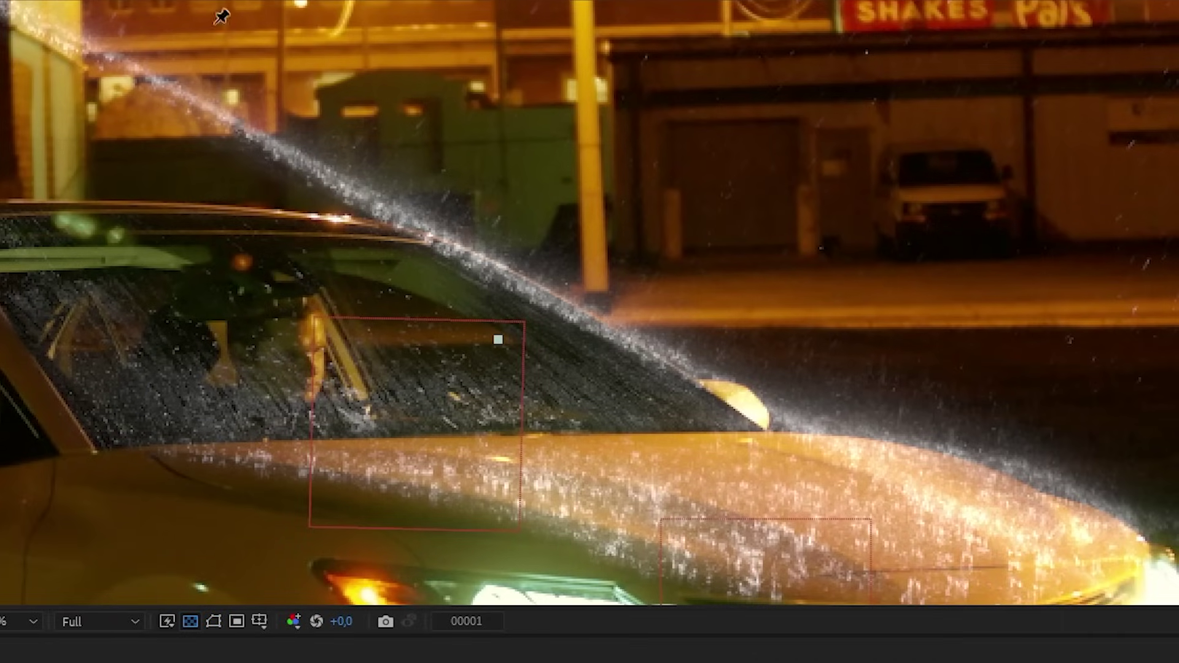
click(400, 216)
click(565, 303)
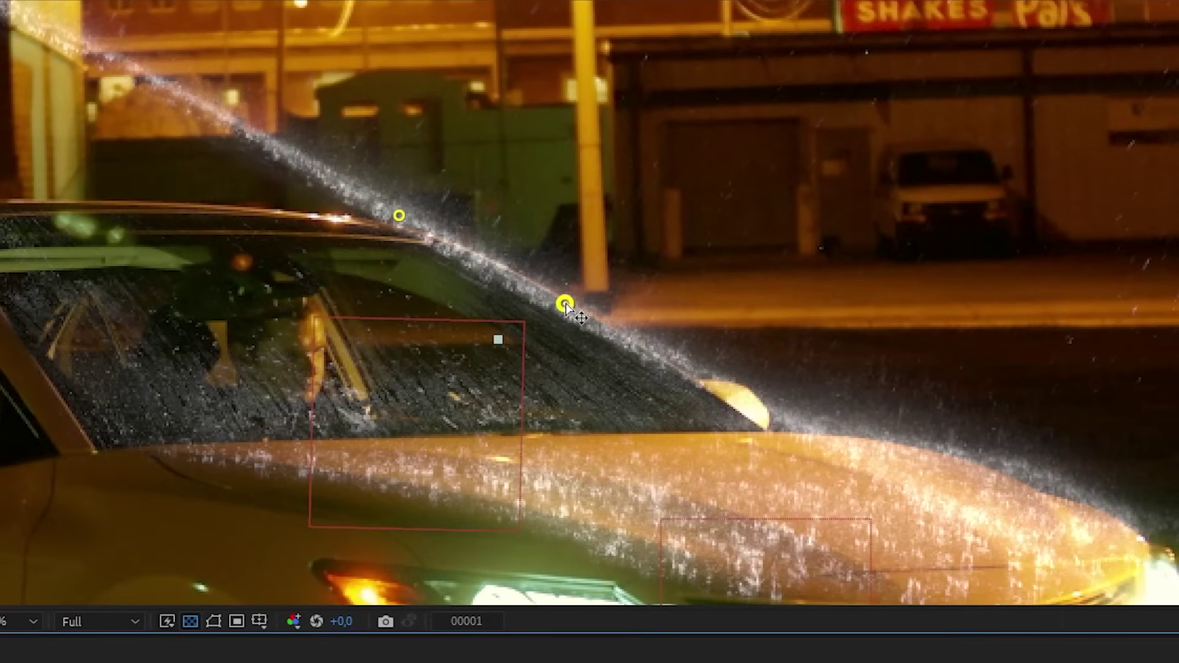
click(777, 418)
drag(565, 305, 568, 299)
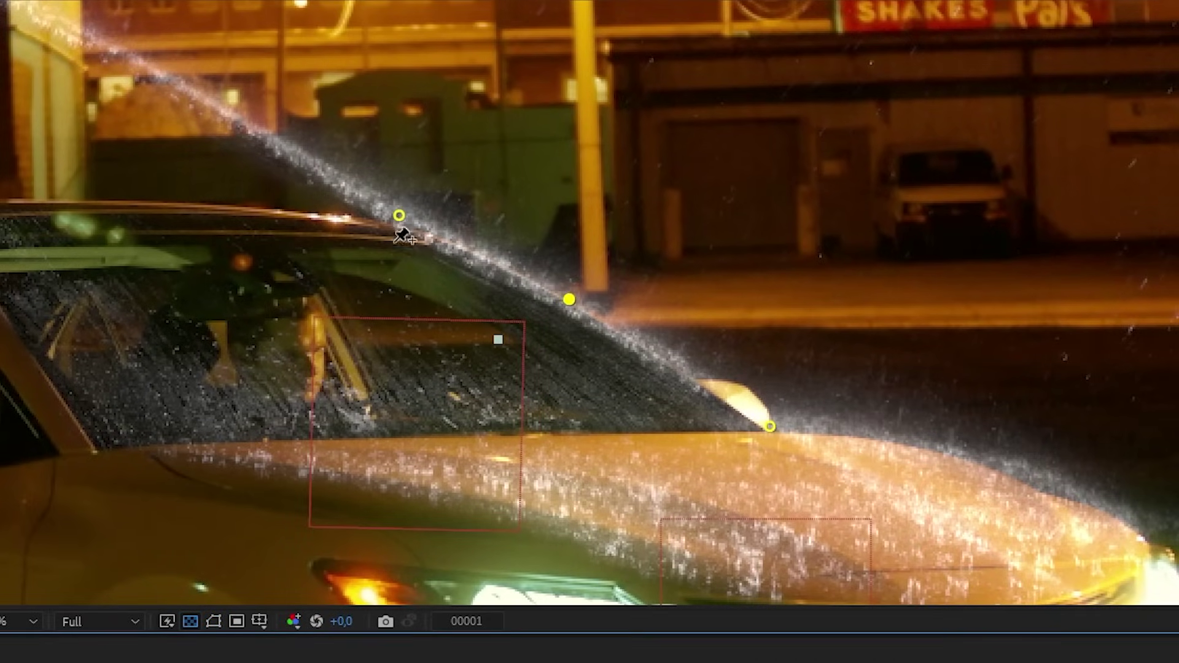
click(399, 217)
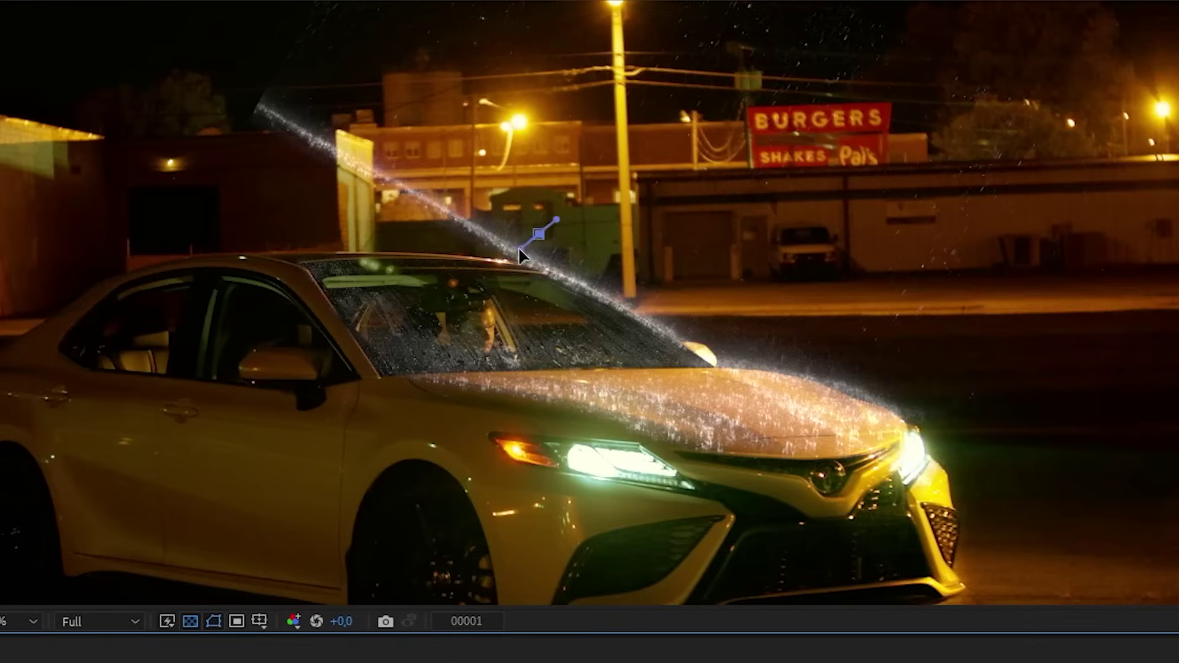
Draw a closed curved mask around the splashes along the windshield's far edge.
click(511, 294)
click(646, 368)
click(731, 395)
click(731, 334)
click(608, 261)
click(541, 251)
click(497, 269)
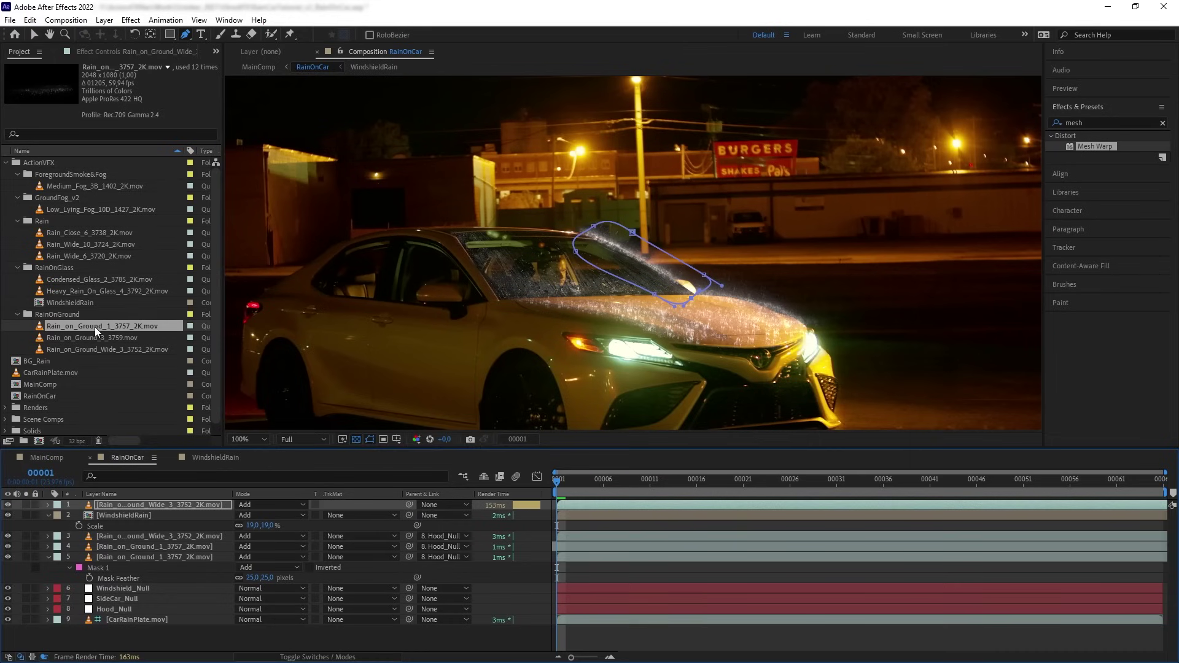
Add Rain_on_Ground_1_3757_2K.mov as the top layer of RainOnCar with Add blending and scale it to 28%.
drag(97, 328, 296, 514)
click(295, 505)
click(264, 273)
key(s)
click(261, 515)
text(35)
key(Return)
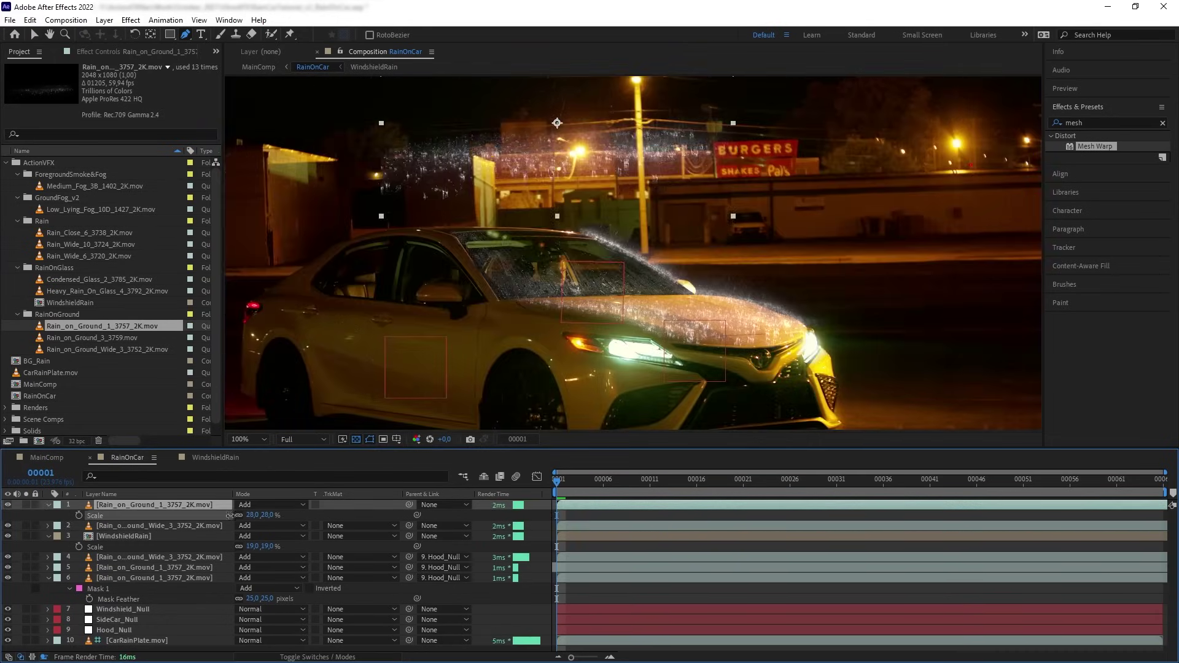
Position the new splash layer over the windshield, rotate it 11°, and mask it to the glass outline.
key(v)
key(g)
key(ctrl+v)
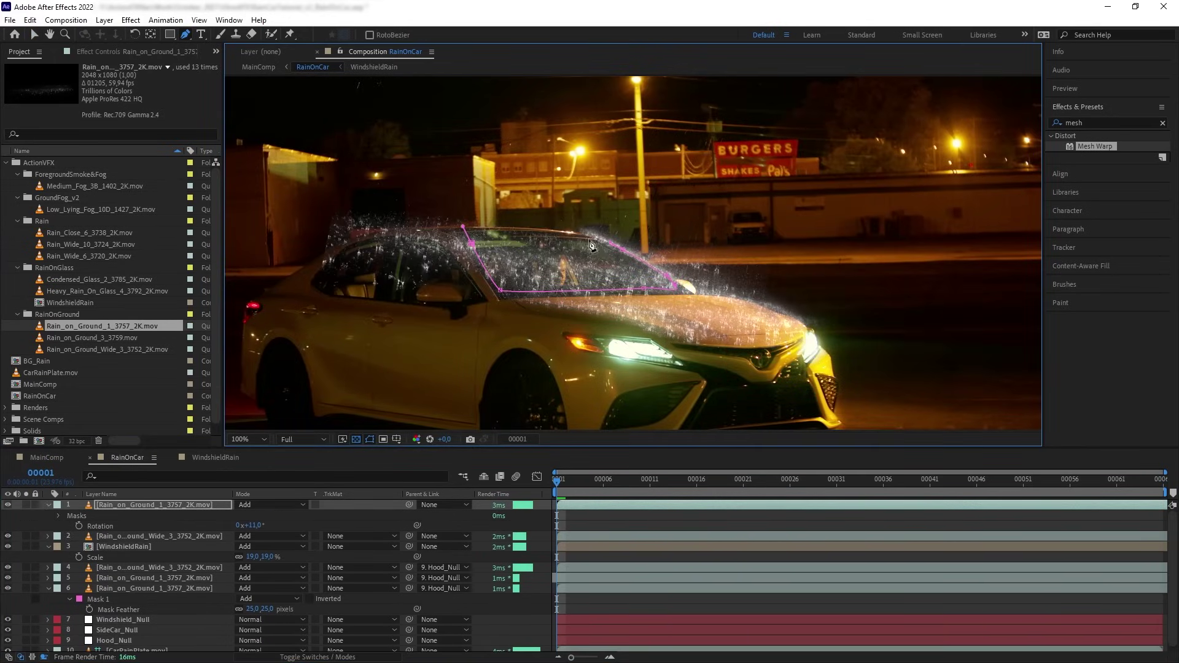
click(48, 505)
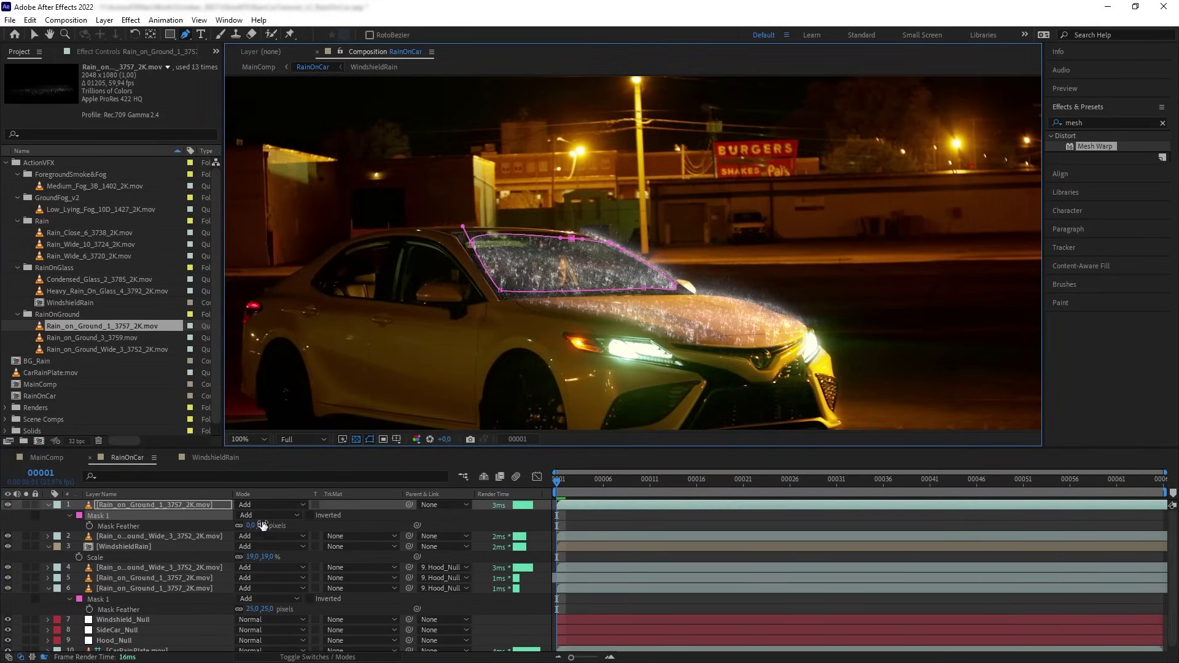
Parent the two windshield splash layers and the WindshieldRain layer to Windshield_Null.
click(118, 526)
shift+click(117, 527)
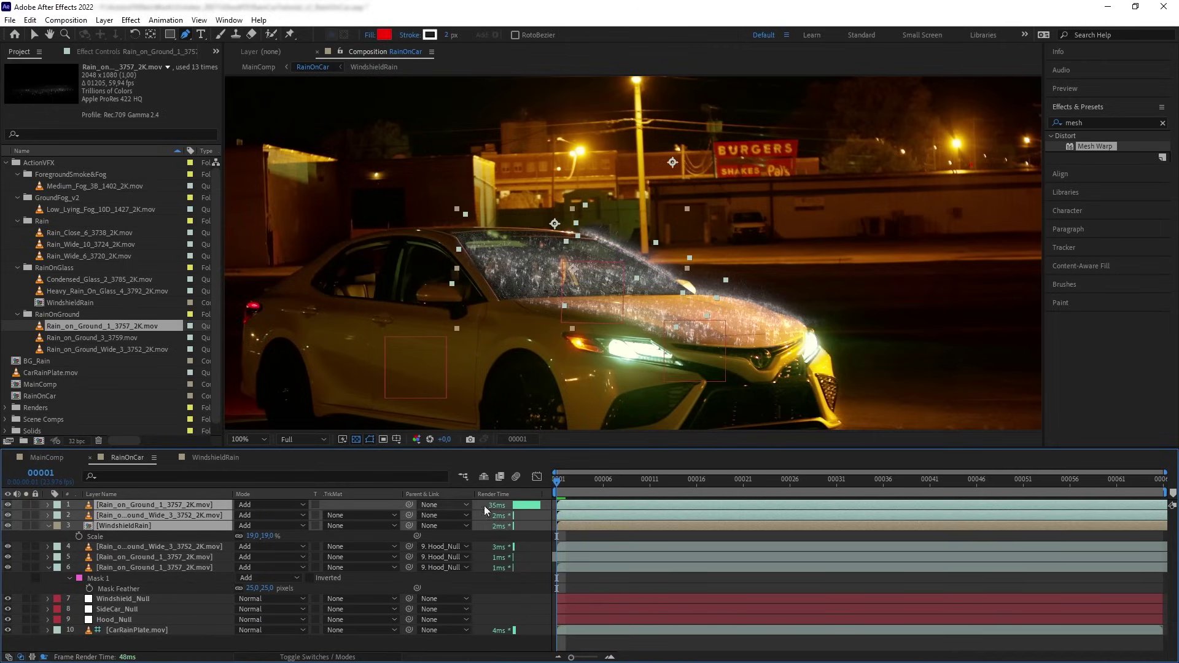
click(454, 516)
click(485, 464)
click(436, 636)
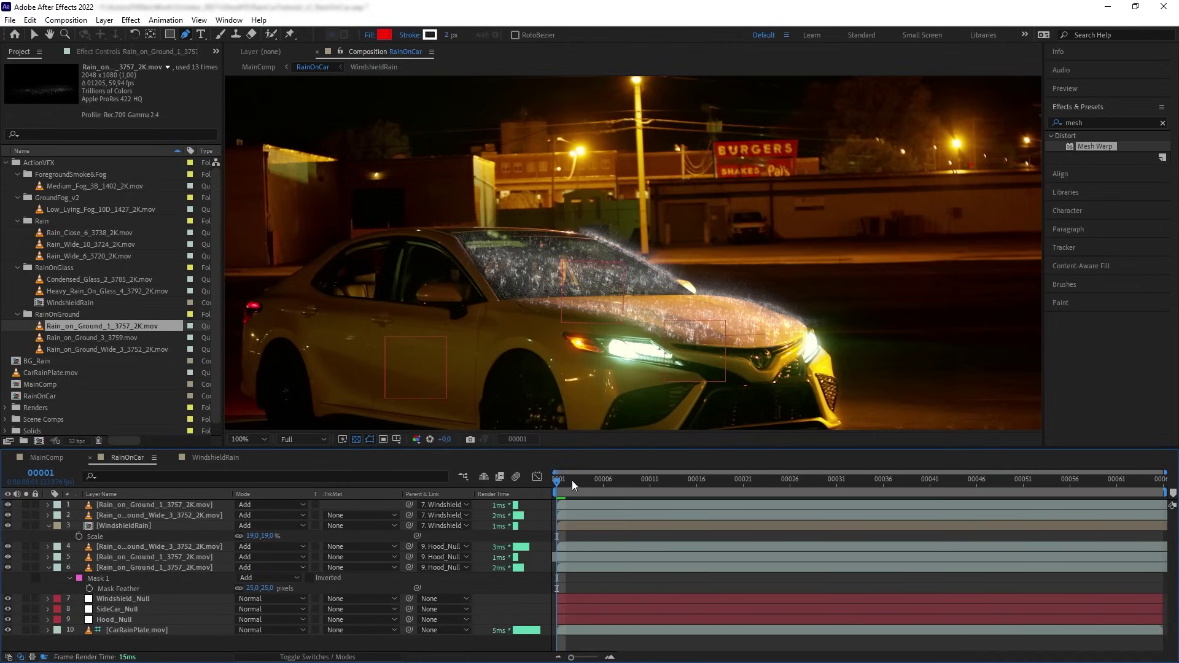
Add Rain_on_Ground_Wide_3_3752_2K.mov just above the car's roof, scaled to 32% with Add blending.
drag(110, 349, 590, 163)
key(v)
key(s)
drag(257, 515, 234, 515)
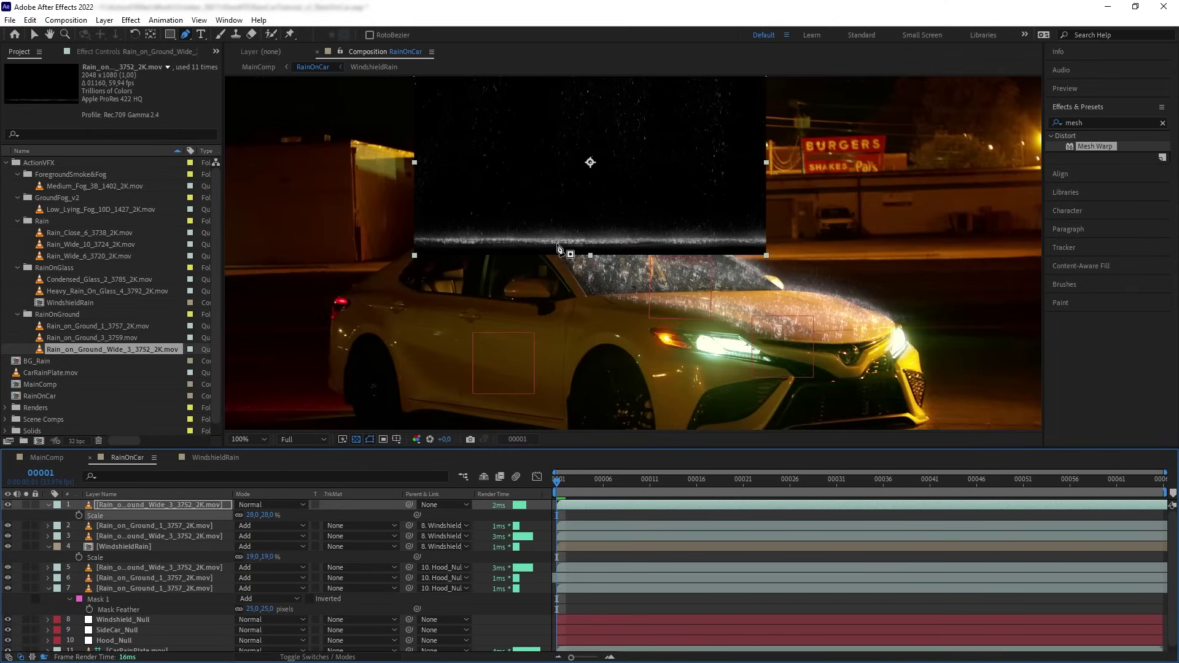
drag(534, 141, 471, 194)
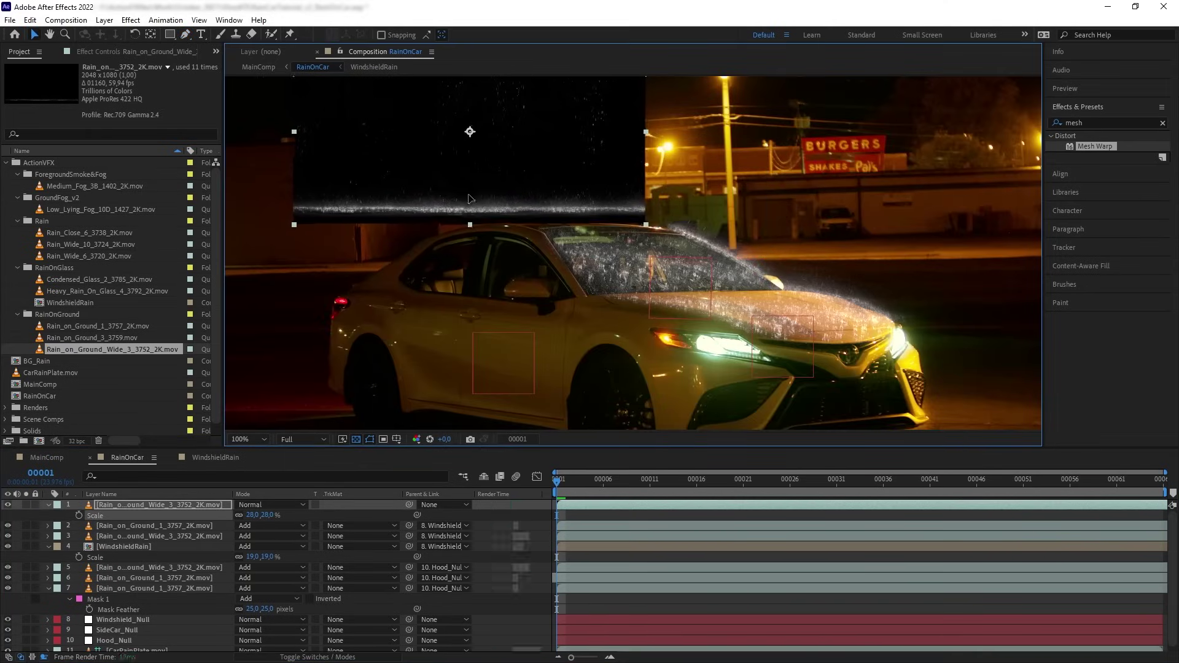
click(270, 504)
click(289, 257)
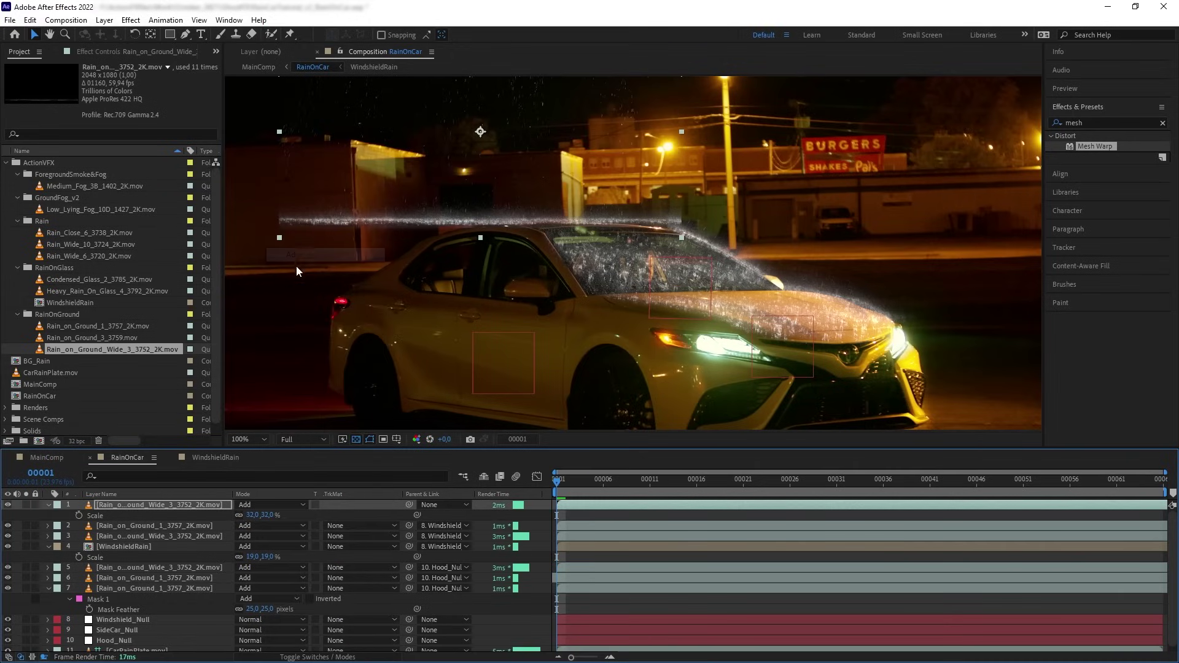
Pin the roof splash line with the Puppet tool and bend it along the car's trunk, rear window and roof.
click(289, 35)
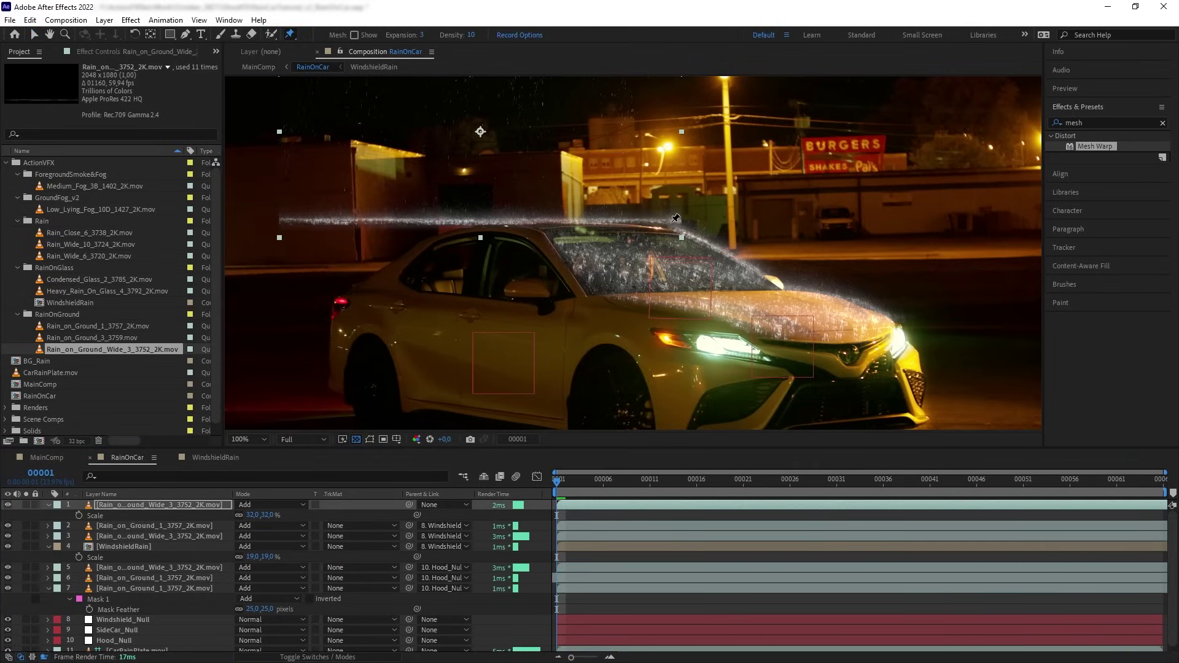
click(670, 222)
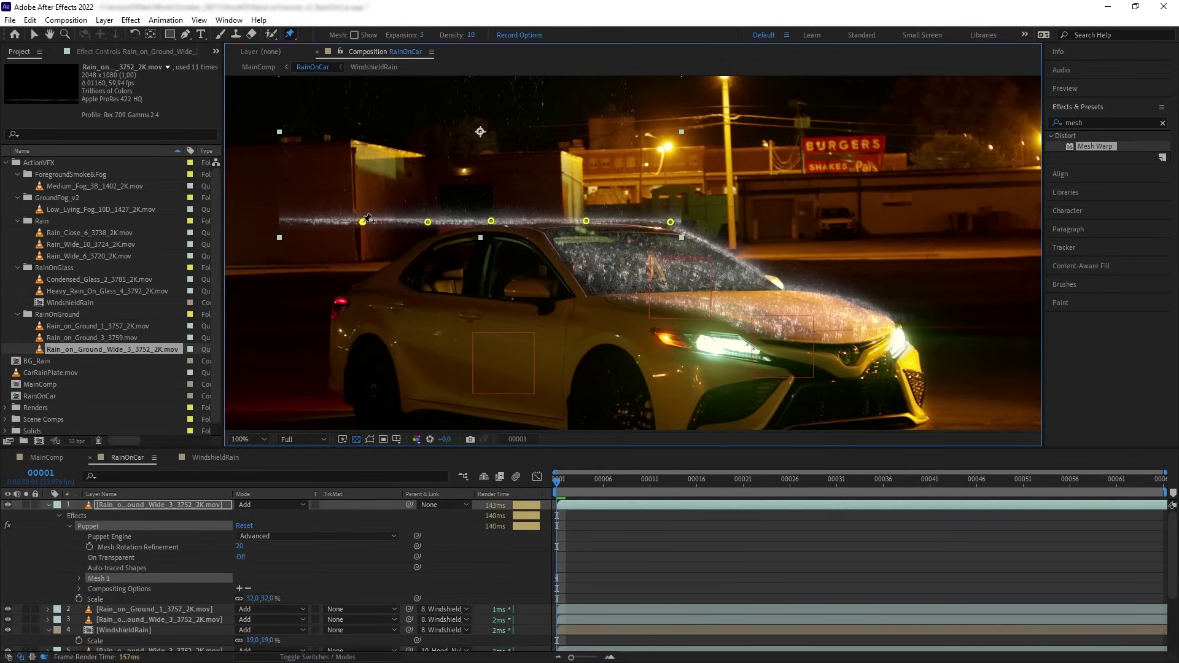
click(325, 222)
drag(325, 222, 325, 299)
drag(363, 222, 368, 281)
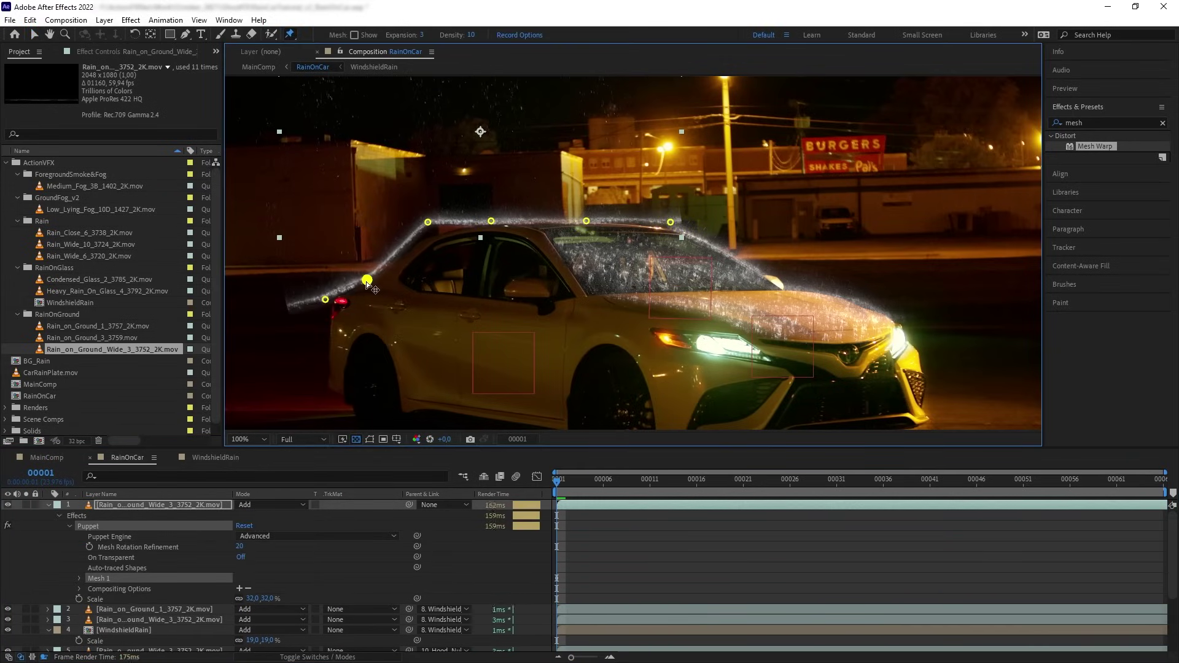
drag(428, 221, 439, 234)
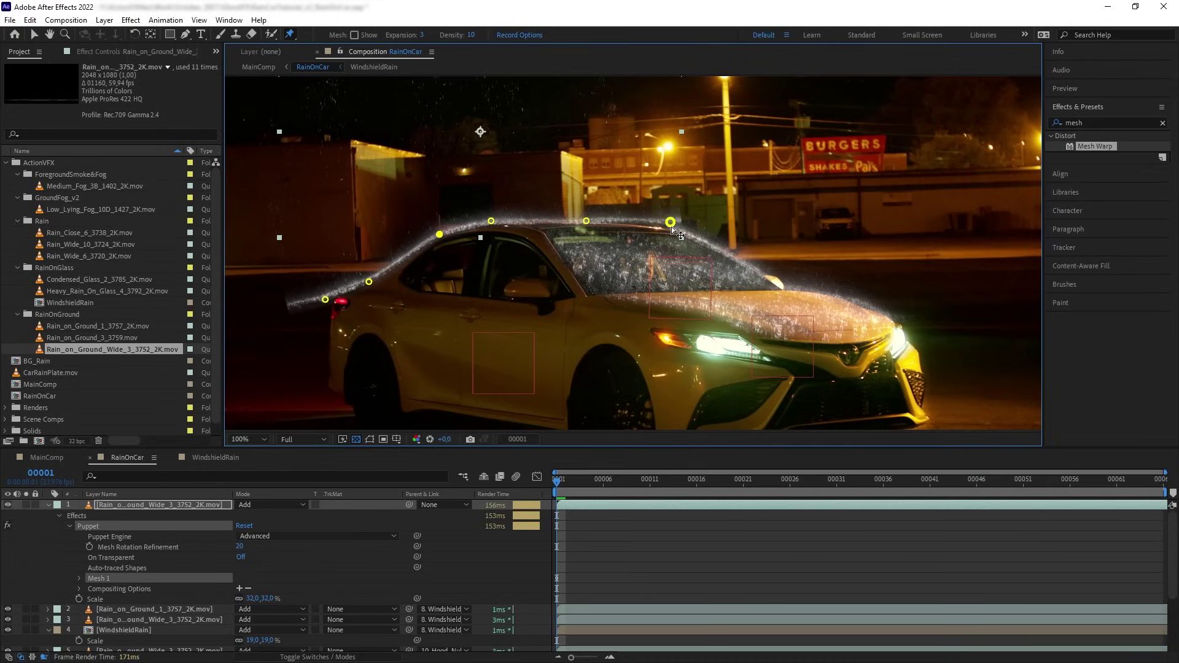
drag(673, 229, 673, 235)
Draw a closed mask around the roof and trunk splashes and feather it by 50 pixels.
drag(327, 302, 348, 322)
key(g)
click(329, 224)
drag(453, 198, 490, 196)
drag(646, 199, 686, 207)
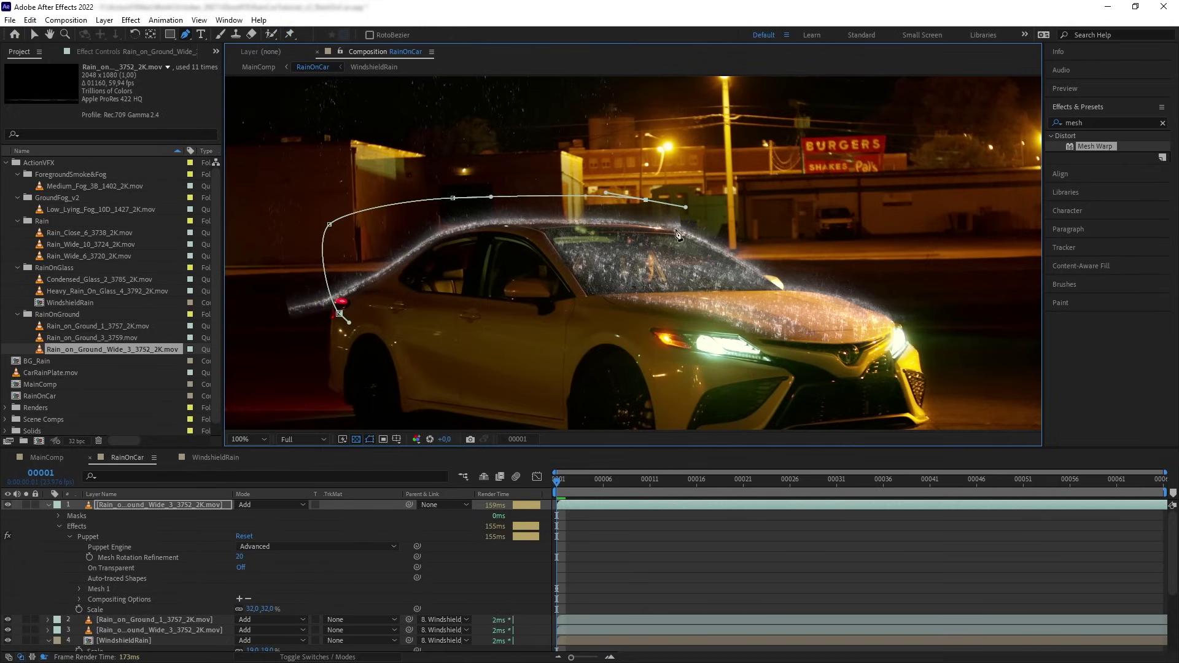
click(675, 234)
drag(606, 294, 562, 309)
click(339, 314)
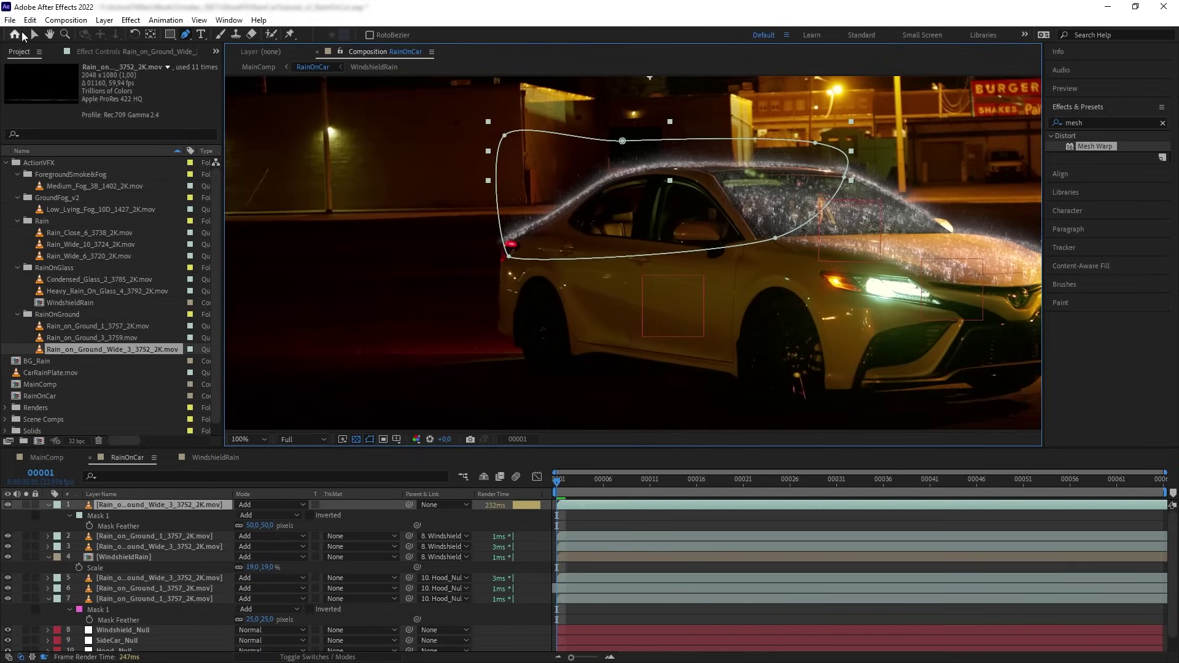
click(34, 35)
click(548, 363)
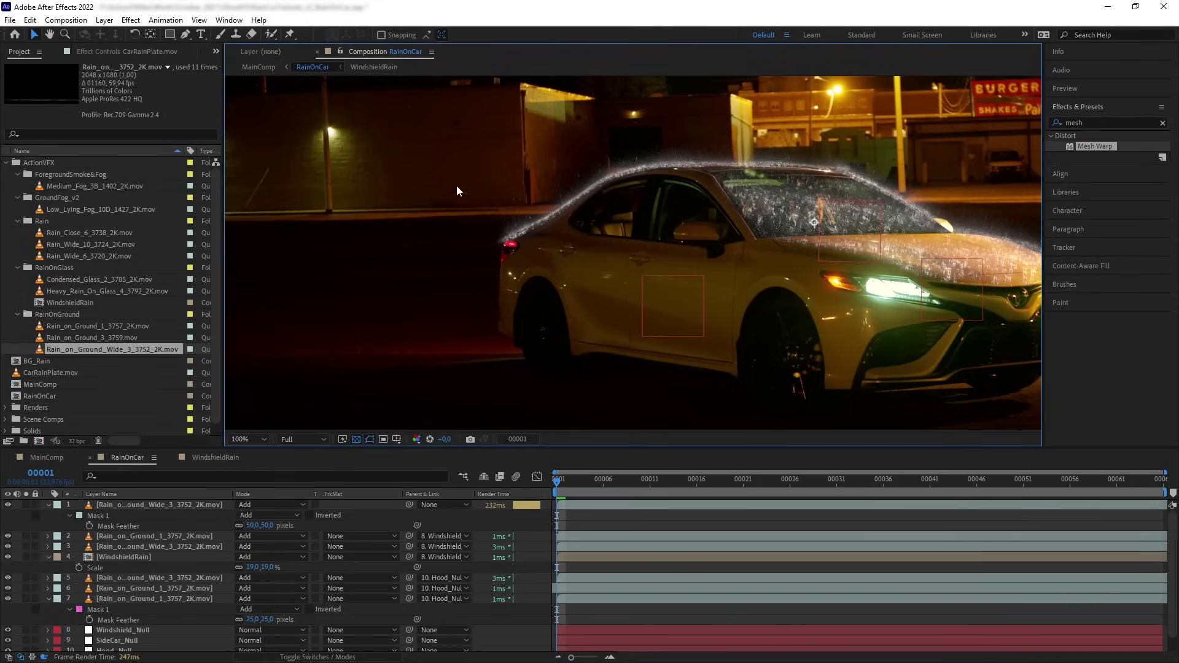
Add Condensed_Glass_2_3785_2K.mov in Add mode, scaled down and rotated 9° over the car's side windows.
drag(98, 279, 680, 320)
key(s)
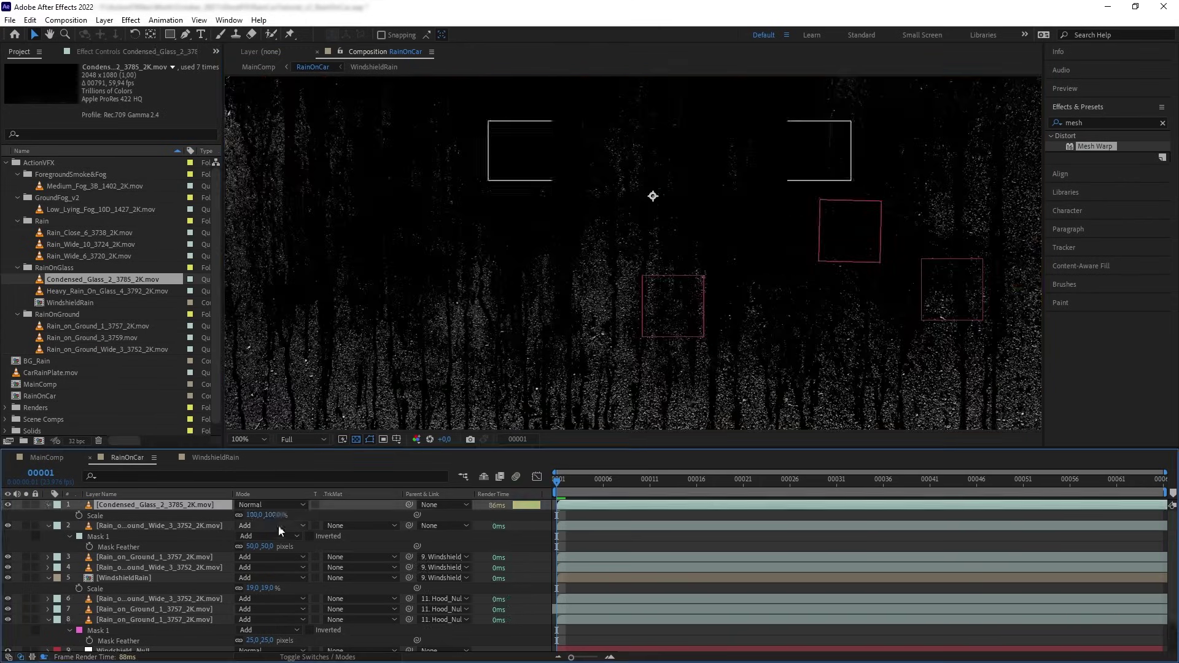
mouse_move(255, 515)
mouse_down()
mouse_move(234, 516)
mouse_move(252, 516)
mouse_up()
click(264, 505)
click(295, 234)
key(r)
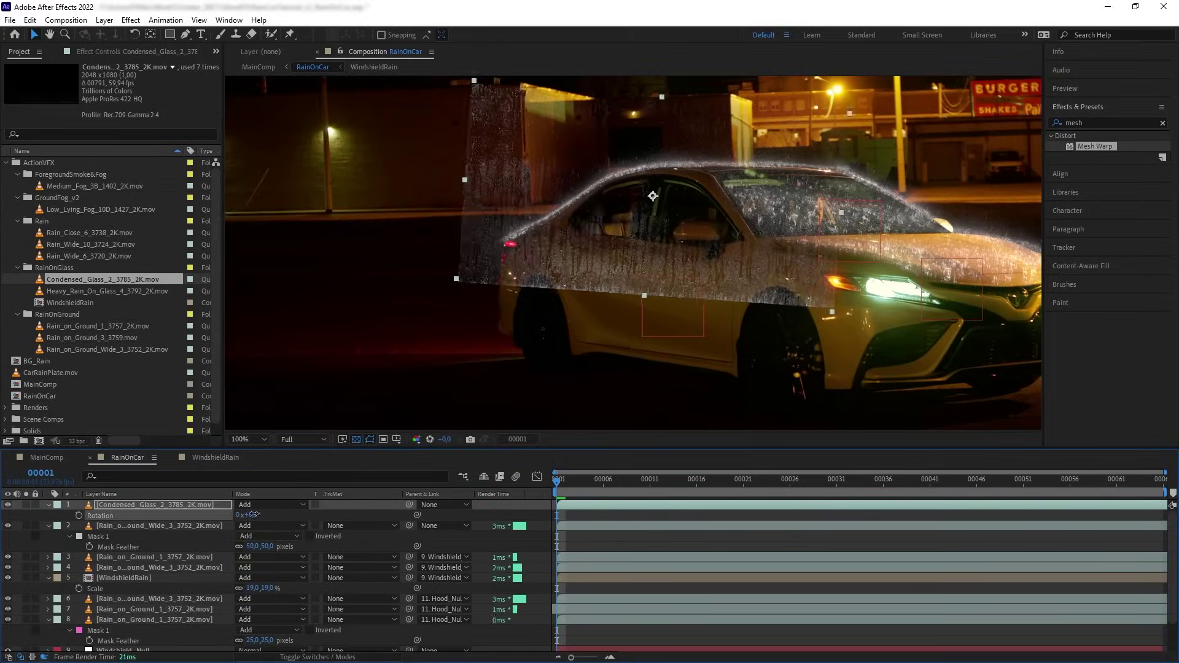
Mask the condensed glass layer to the outlines of the car's rear and front side windows.
click(185, 34)
click(580, 223)
click(622, 188)
click(631, 235)
click(661, 238)
click(669, 187)
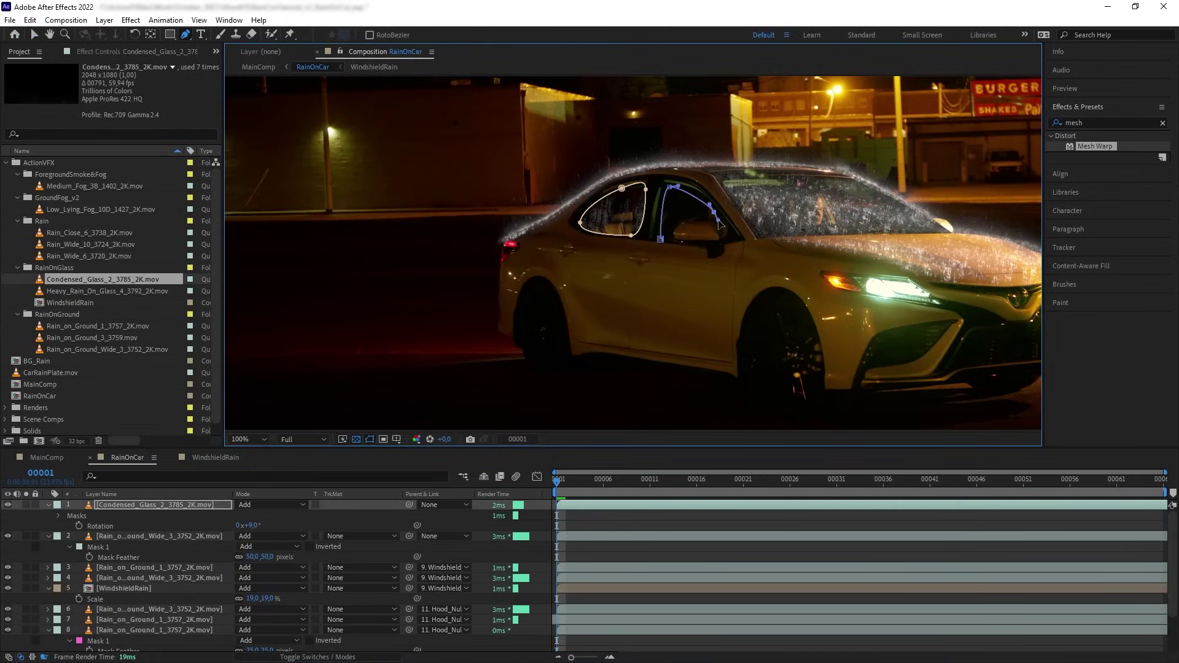
click(714, 213)
click(685, 222)
key(v)
Parent the condensed glass layer and the roof splash layer to SideCar_Null.
click(49, 505)
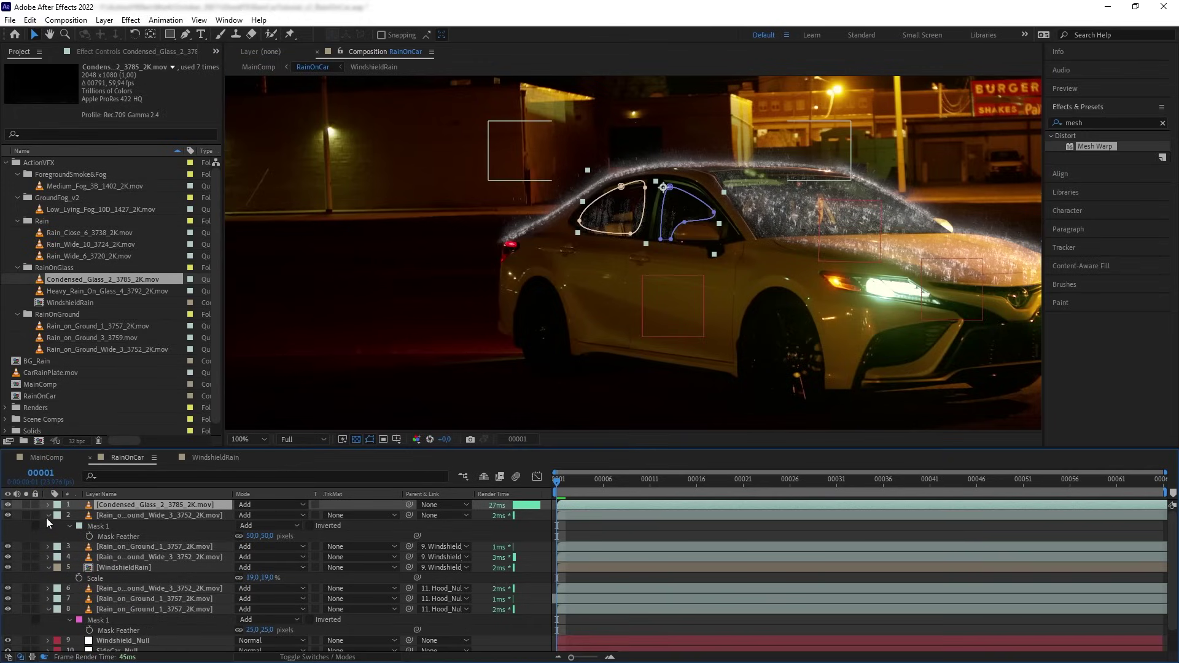
click(48, 516)
click(156, 515)
shift+click(160, 505)
click(468, 505)
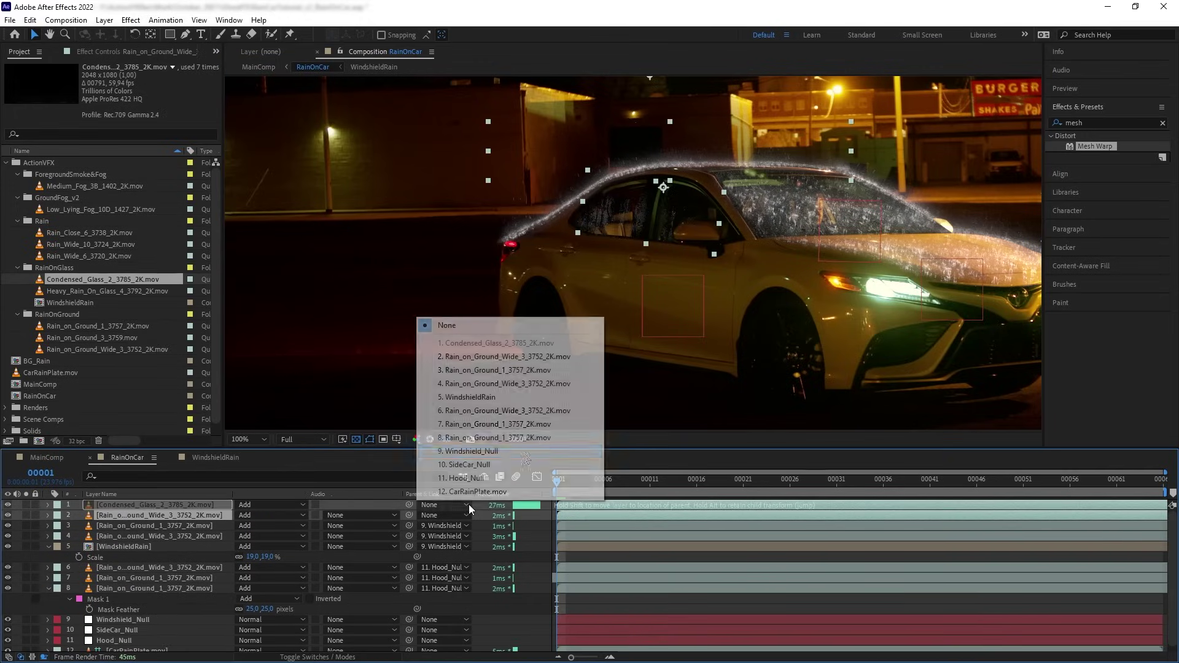
click(521, 462)
key(F2)
key(comma)
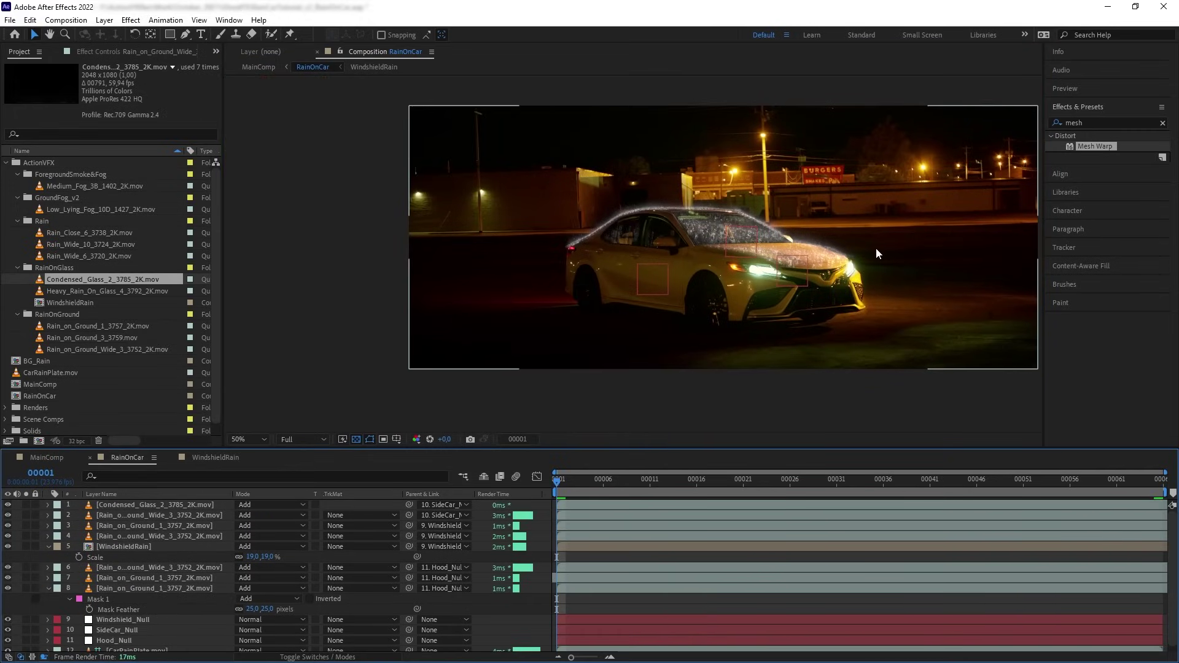
Add an adjustment layer above the RainOnCar layers and apply Tint with white mapped to orange FF8706.
drag(876, 248, 808, 291)
key(v)
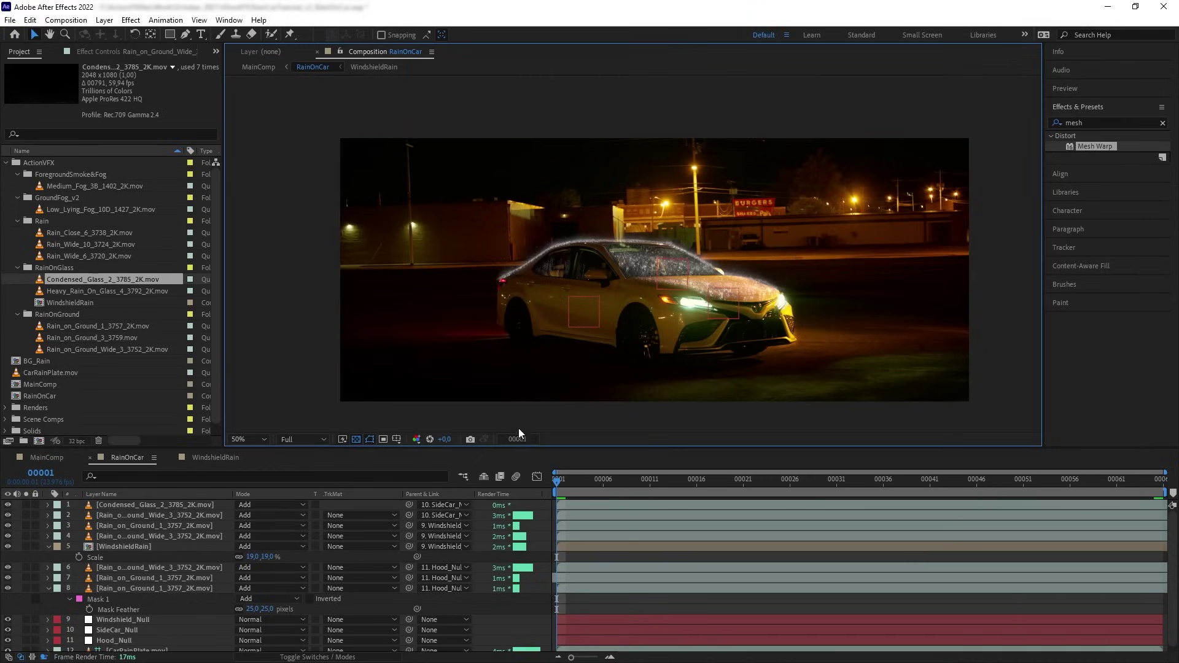
click(105, 20)
mouse_move(184, 33)
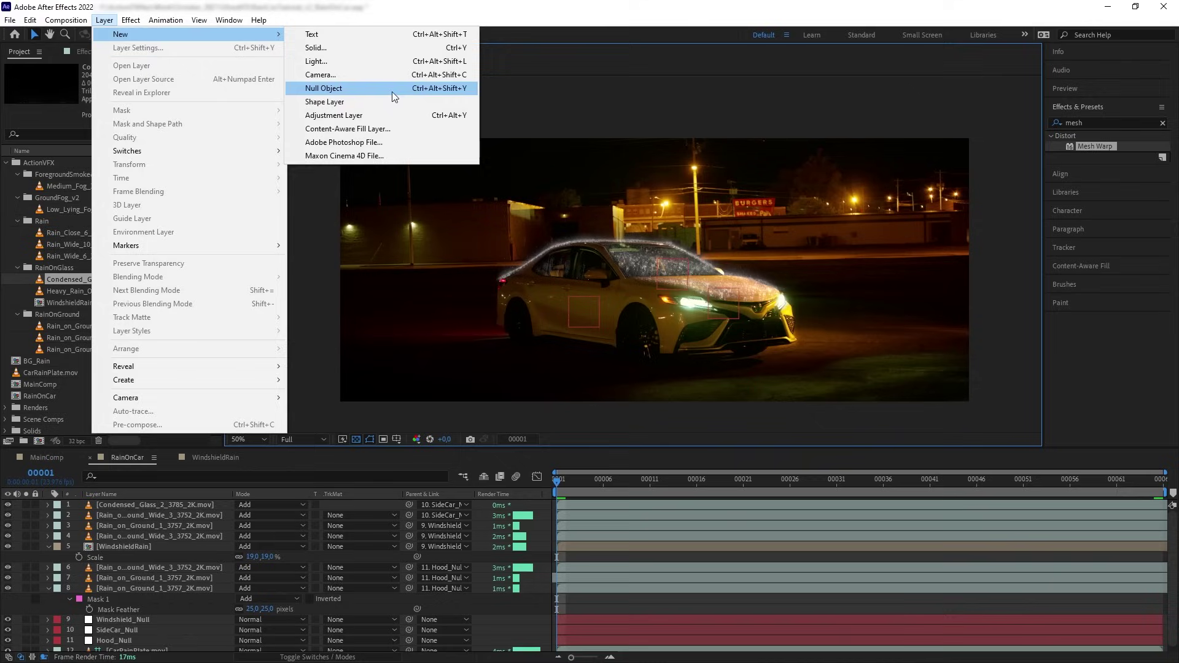
click(358, 114)
text(tint)
drag(1095, 177, 173, 503)
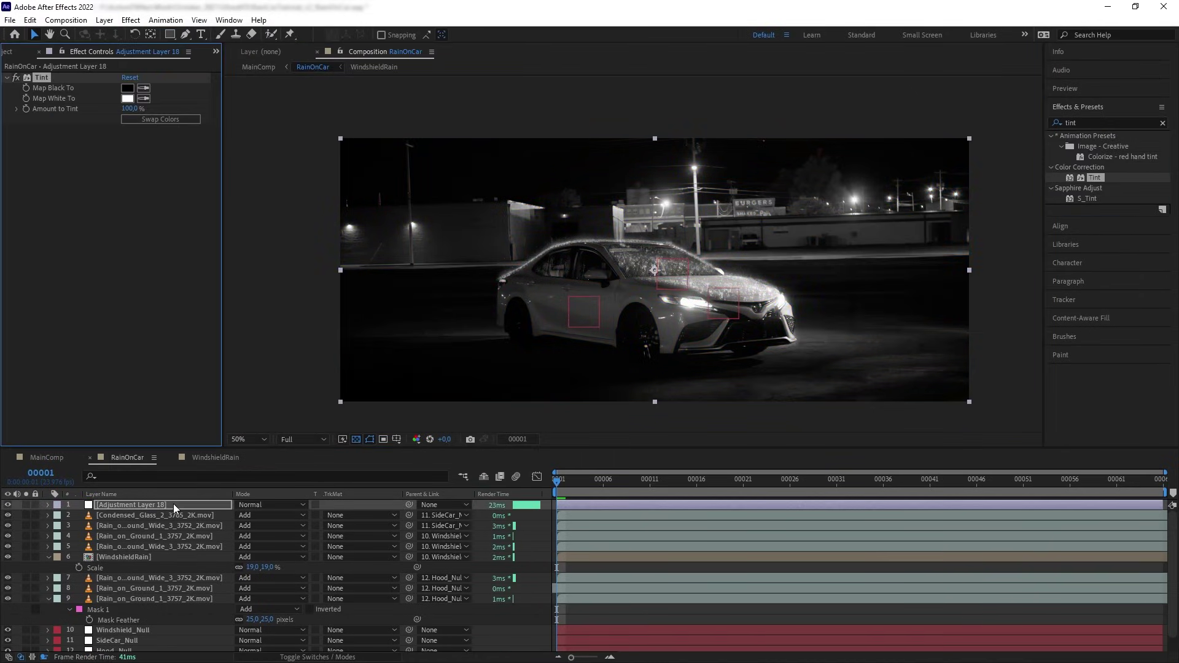
click(128, 98)
drag(241, 430, 241, 479)
click(224, 335)
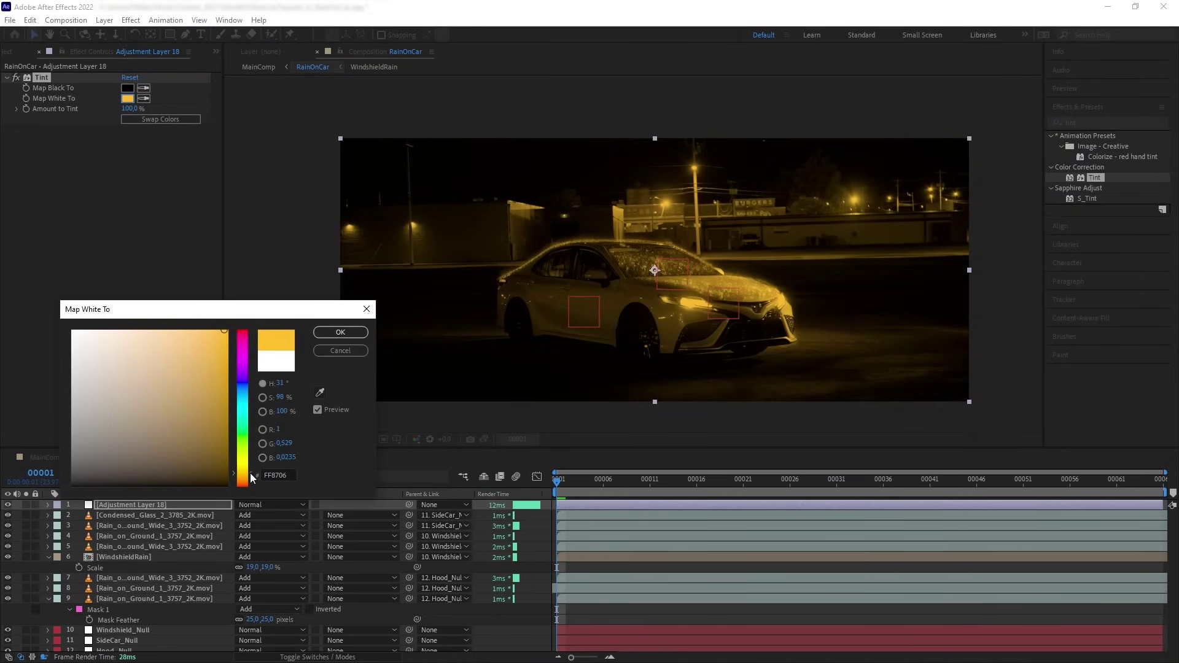
click(332, 337)
Draw a closed mask around the car's windshield, hood and front on the tinted adjustment layer and feather it by 50 pixels.
key(g)
drag(644, 203, 620, 228)
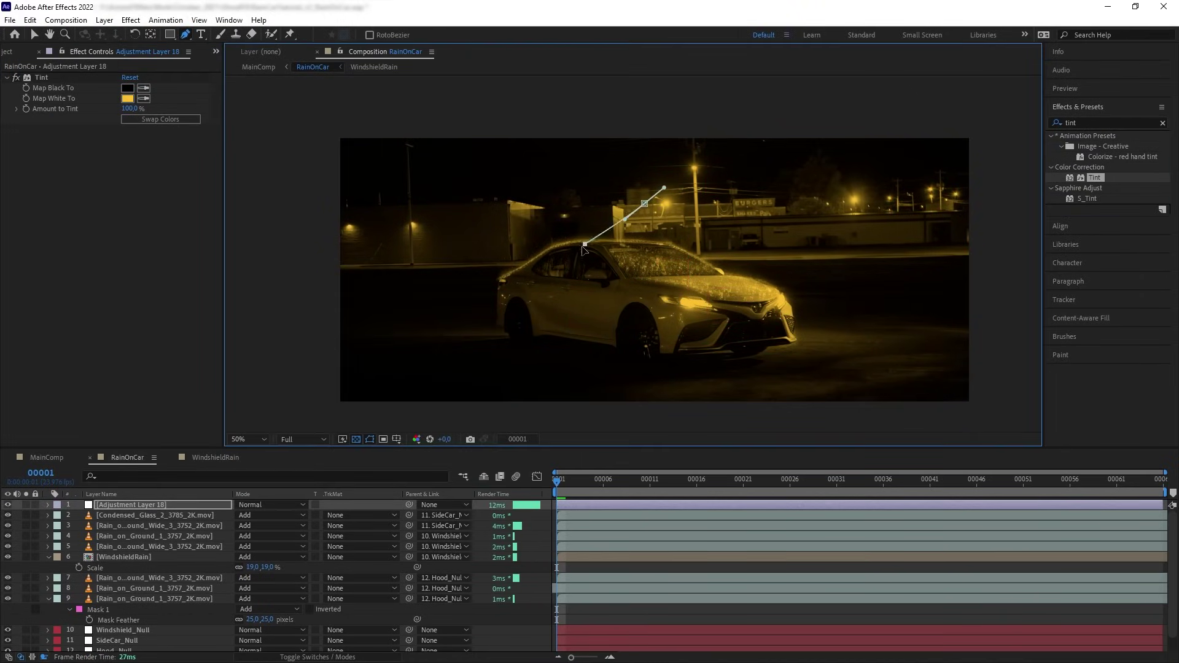
drag(568, 292, 571, 307)
drag(651, 331, 675, 337)
drag(781, 338, 799, 329)
drag(824, 280, 820, 261)
drag(782, 230, 765, 221)
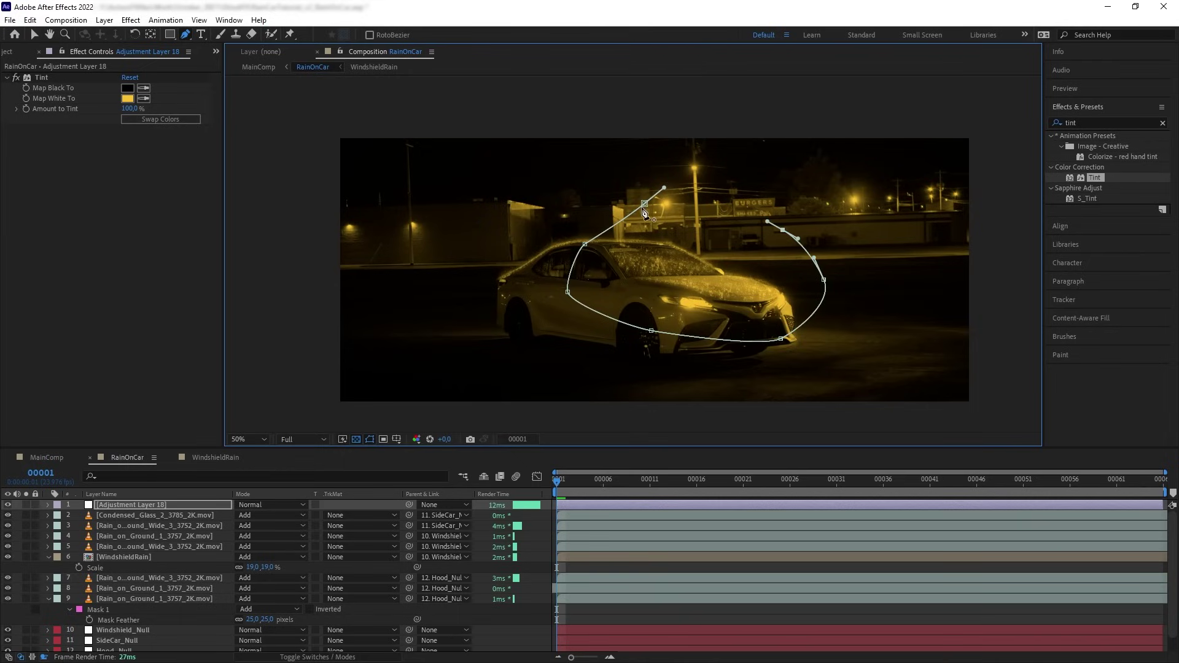
click(645, 204)
key(f)
click(261, 525)
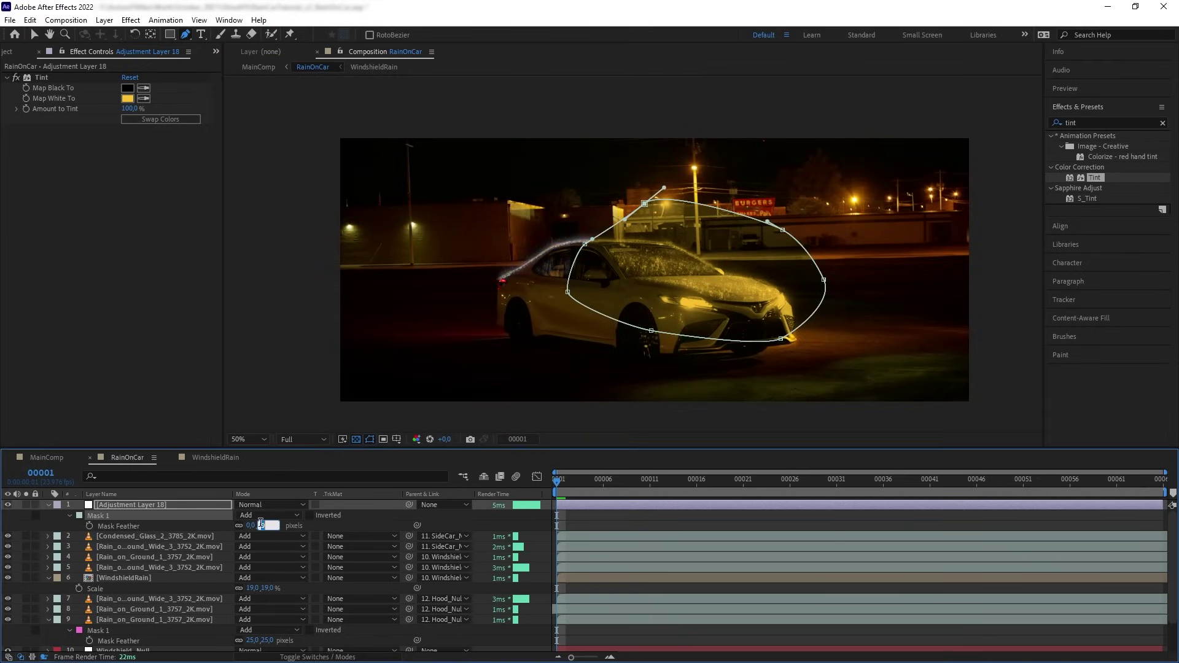
click(347, 522)
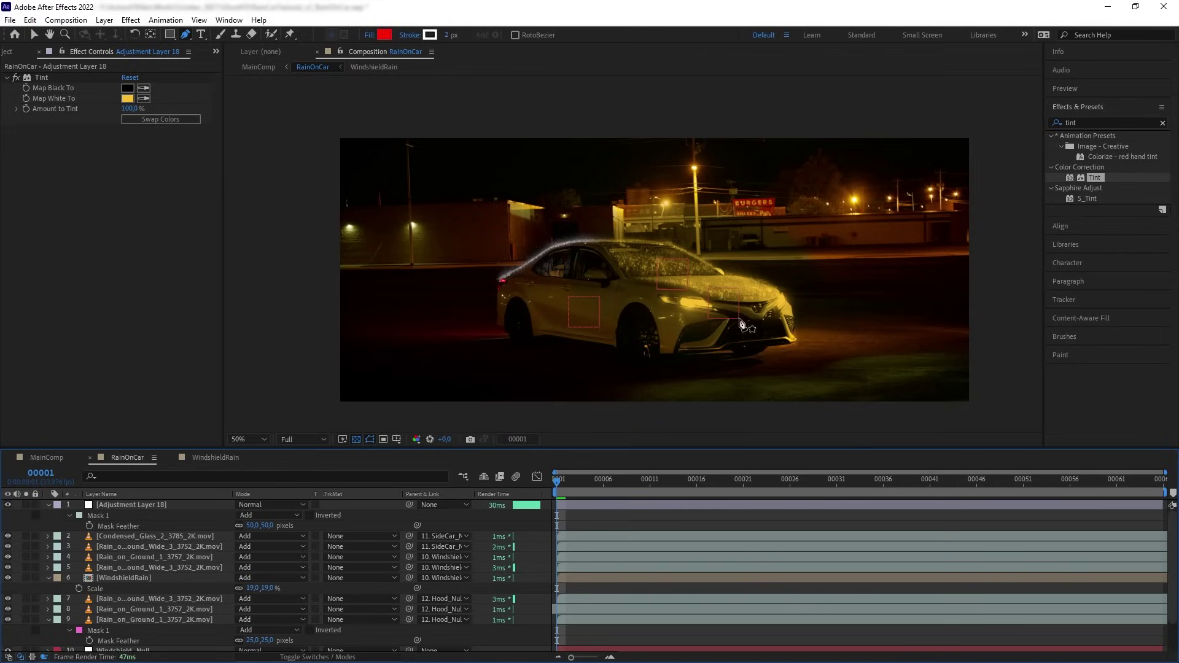
Add a second adjustment layer on top and apply Tint with white mapped to a dark yellowish brown.
click(313, 105)
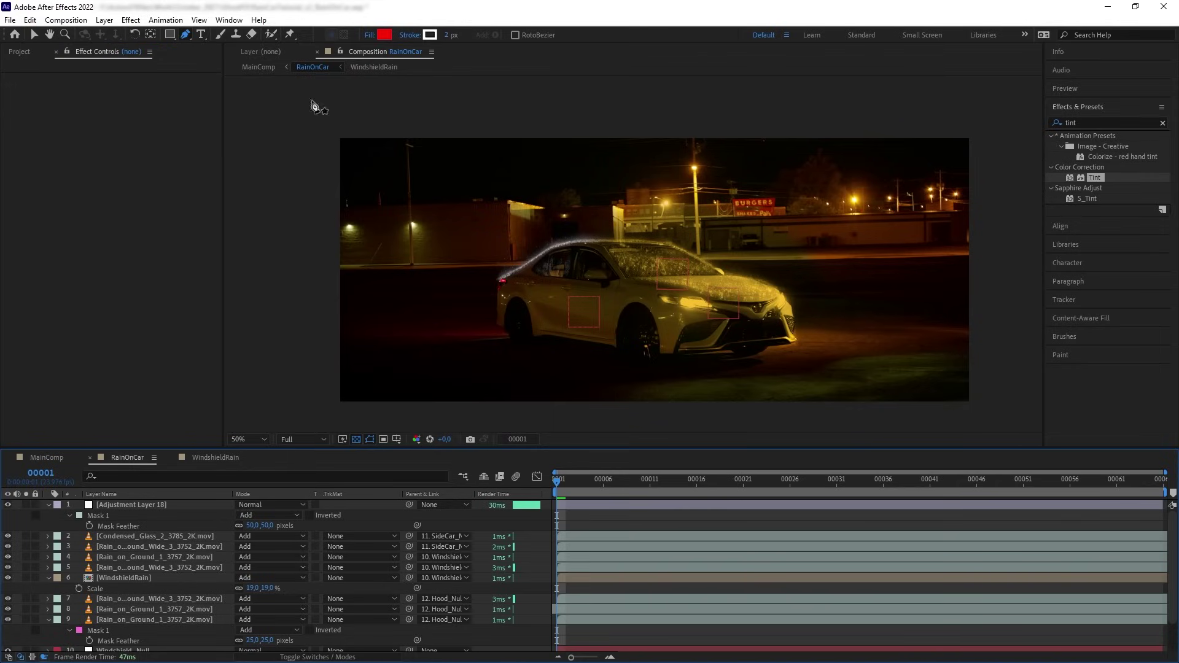
click(104, 20)
mouse_move(123, 32)
click(357, 115)
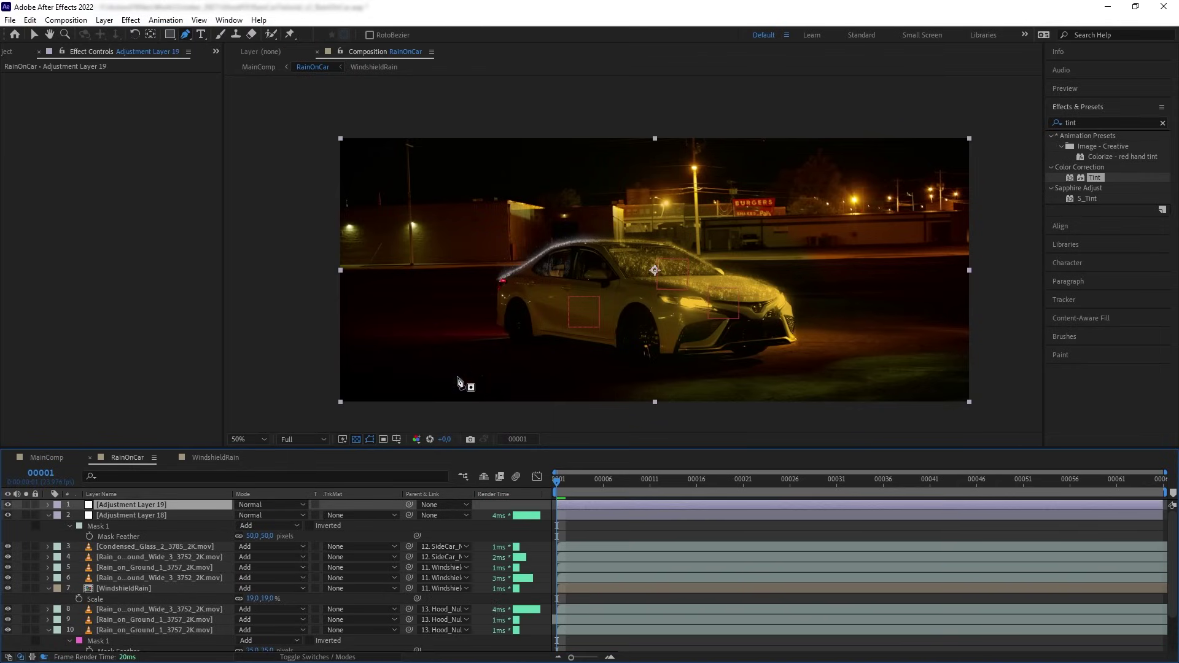
double_click(1094, 177)
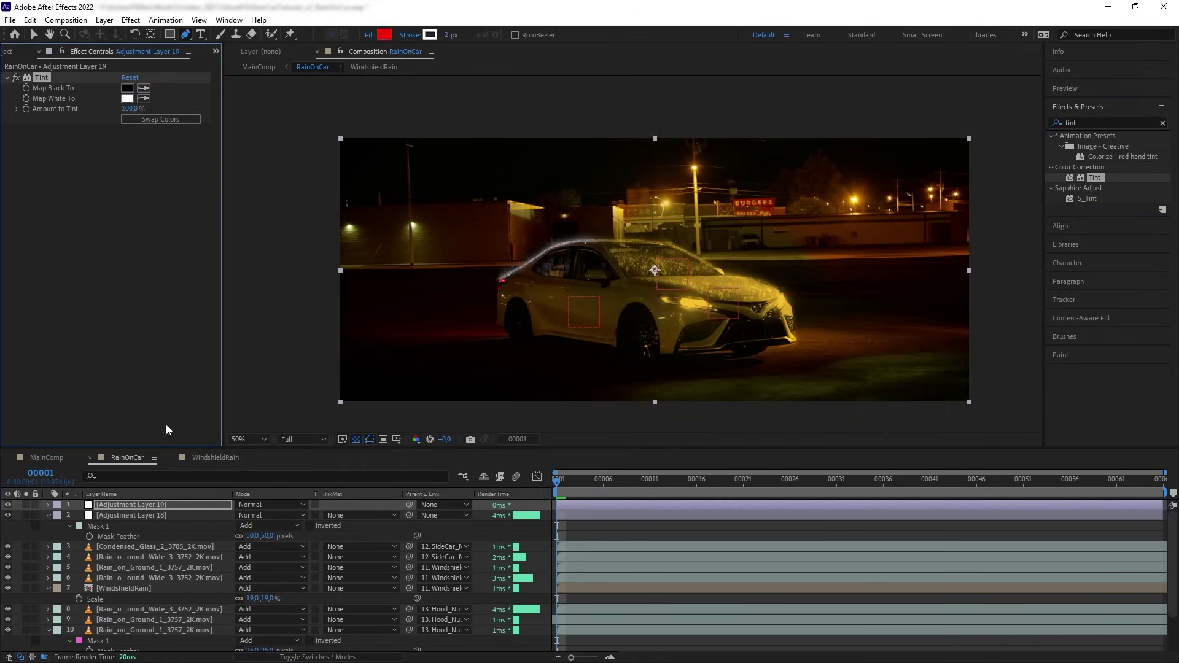
click(128, 99)
click(243, 471)
click(227, 453)
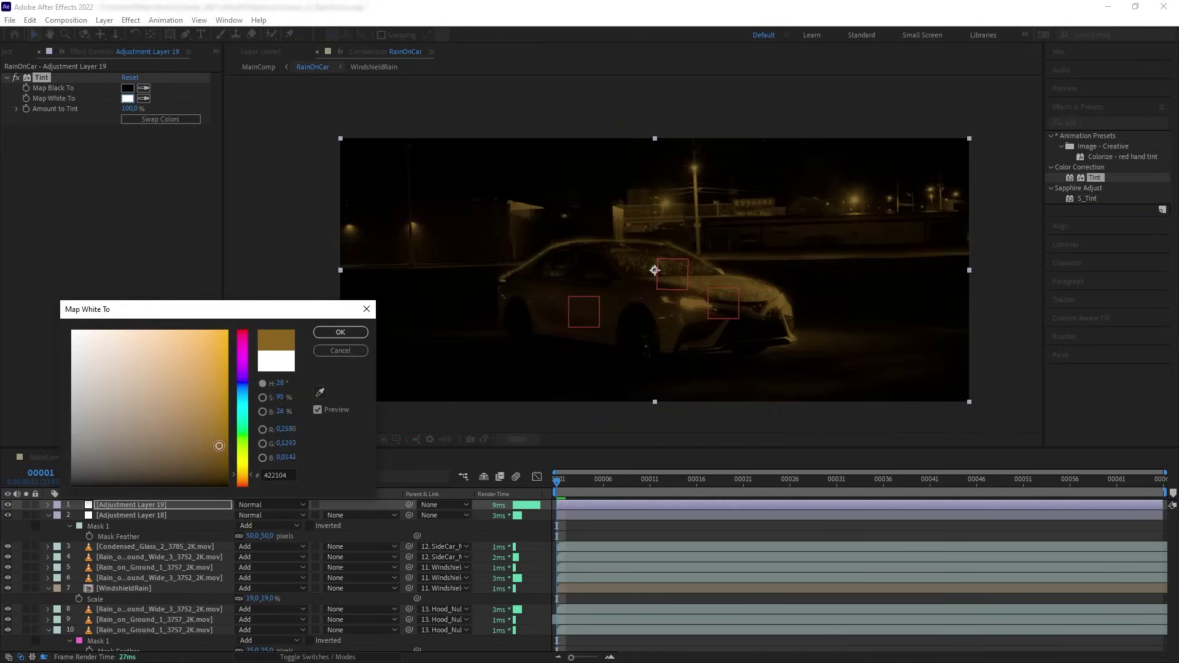
drag(228, 453, 227, 462)
click(344, 334)
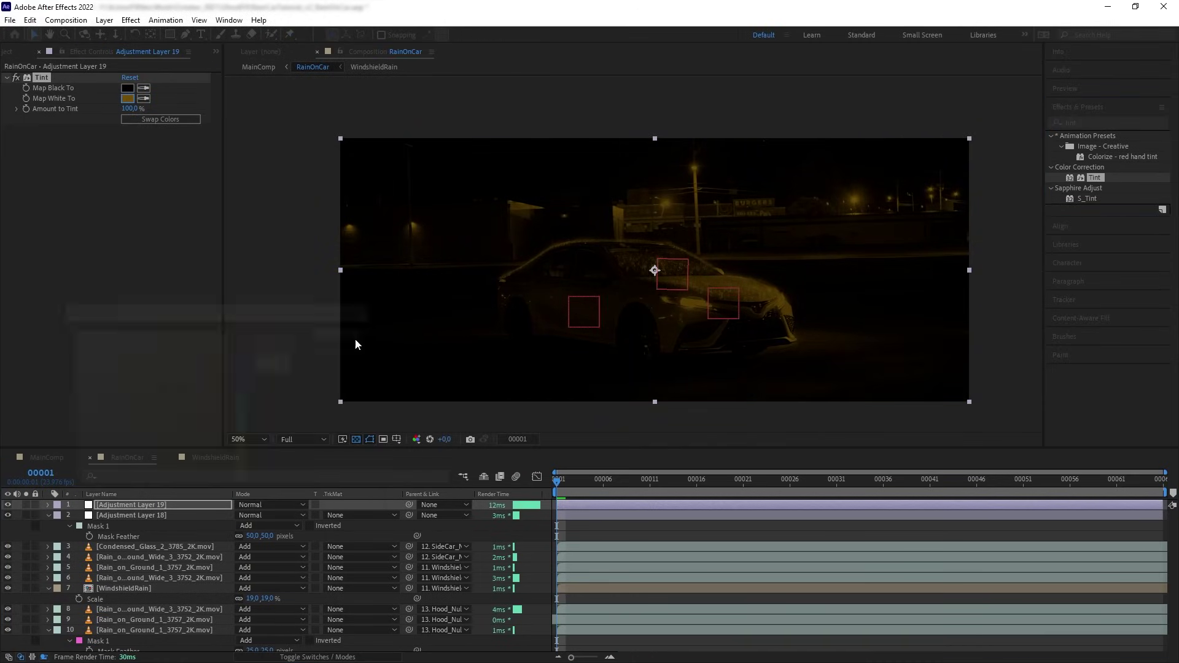
Apply Curves to the second adjustment layer and shape a gentle S-curve for more contrast.
text(curve)
drag(1099, 178, 137, 200)
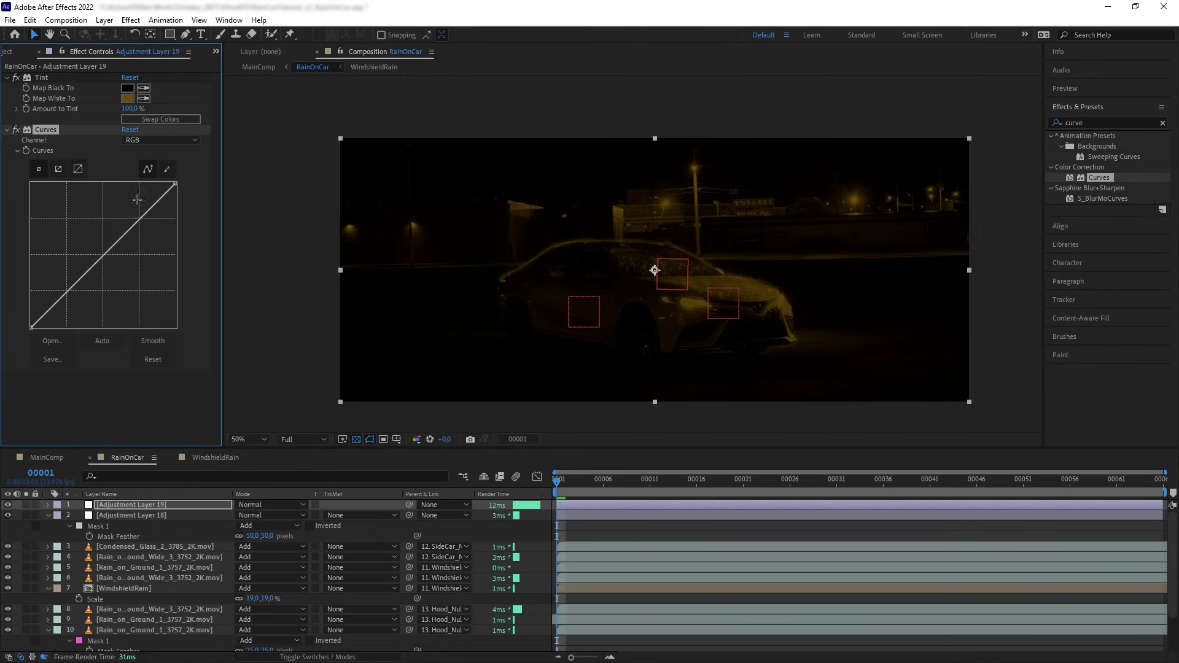
click(119, 237)
drag(67, 293, 73, 295)
Draw a closed mask around the car's rear roof, trunk and side windows on the second adjustment layer and feather it by 50 pixels.
key(g)
click(487, 303)
click(540, 295)
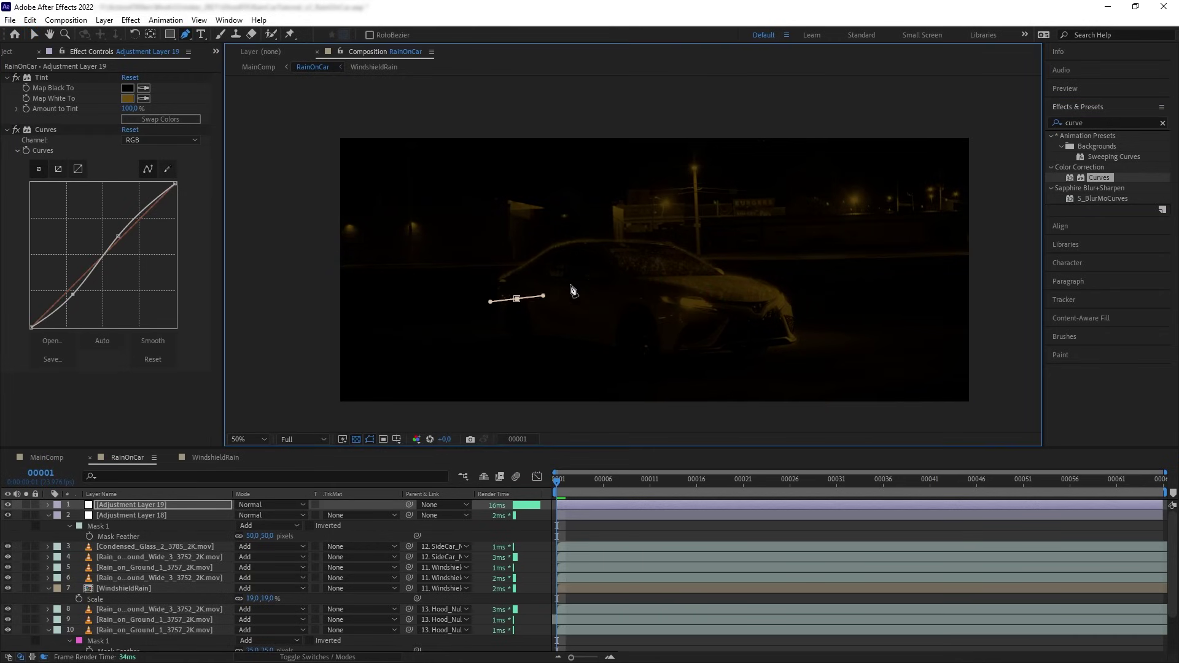
click(600, 252)
click(500, 311)
click(487, 303)
scroll(639, 305, up, 1)
key(f)
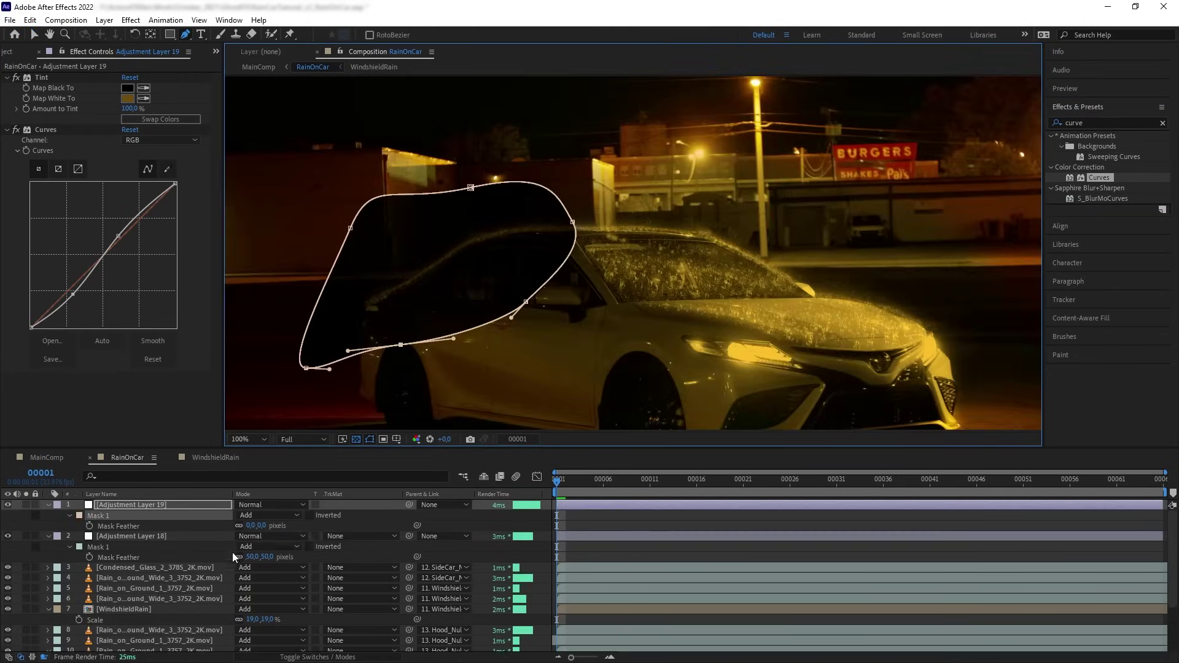
click(264, 526)
text(50)
key(Return)
Parent the hood and windshield tint layer to Hood_Null and the rear roof tint layer to SideCar_Null.
click(159, 505)
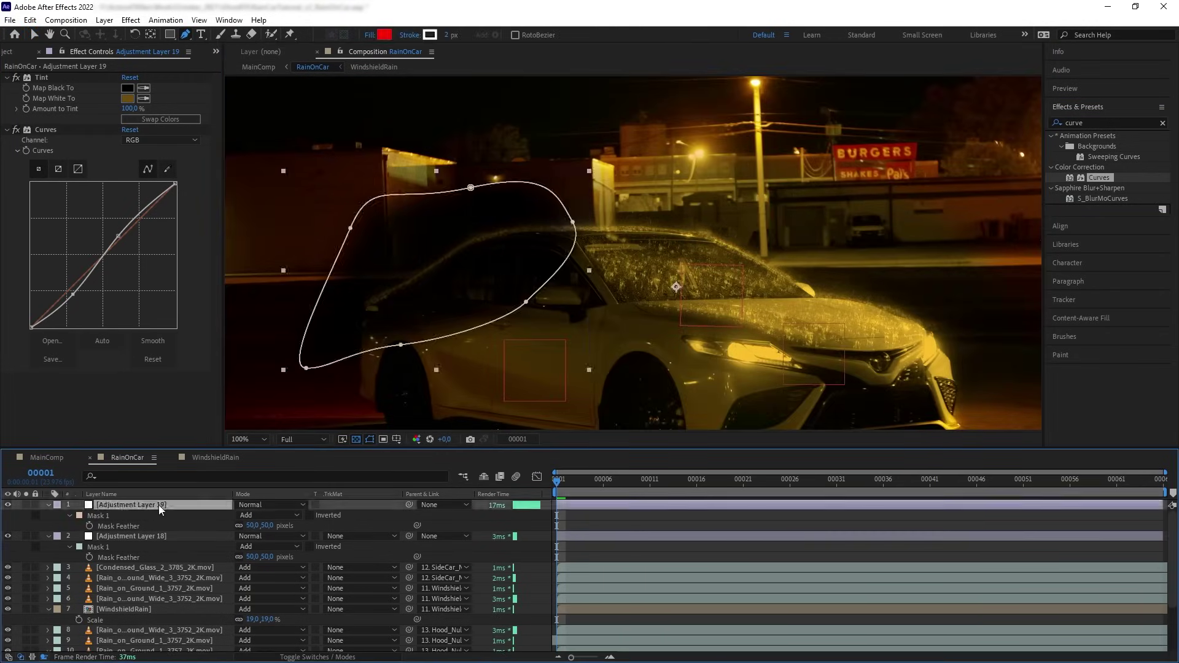
key(v)
key(F2)
click(149, 534)
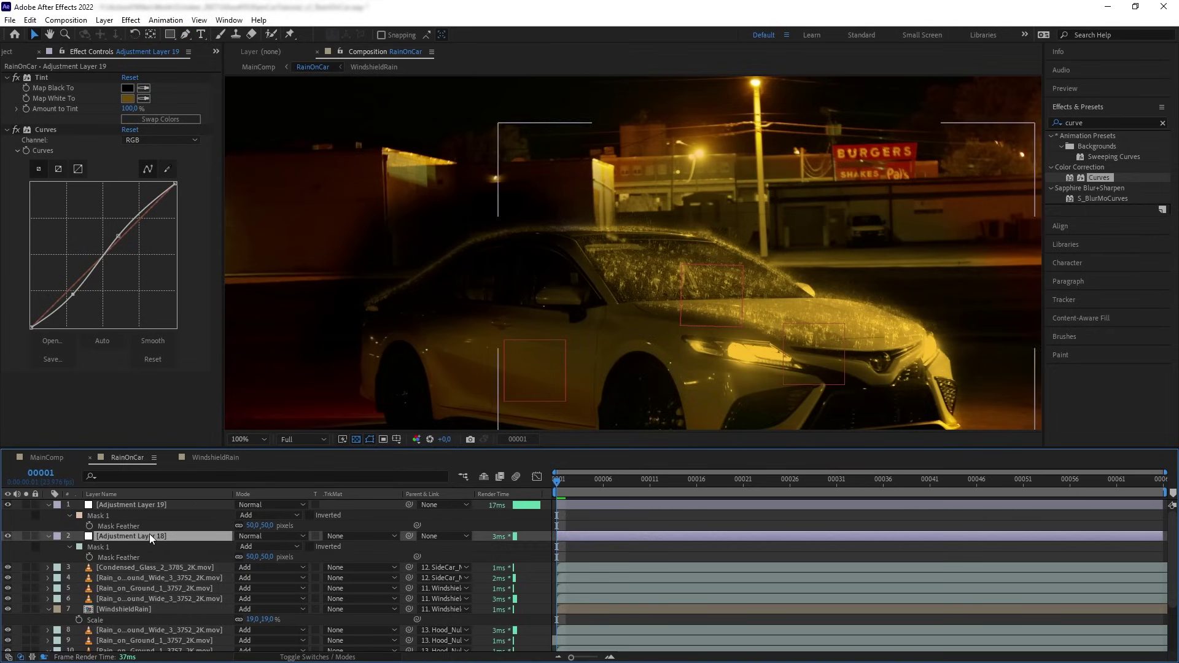
click(436, 538)
click(461, 509)
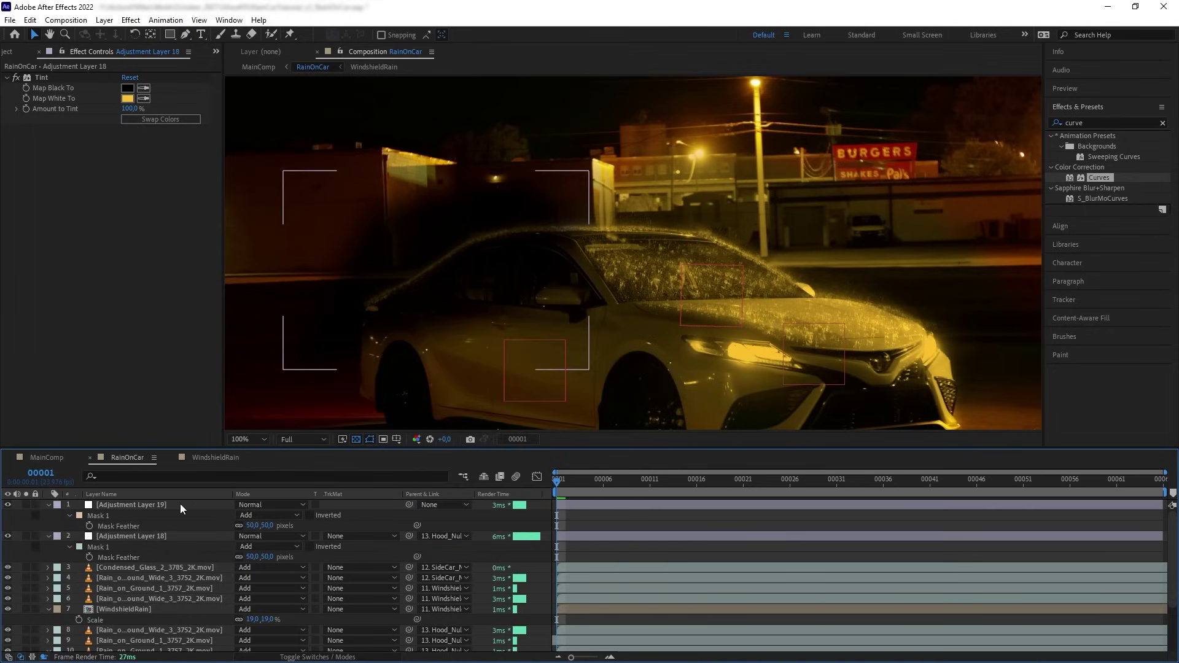
click(179, 503)
click(431, 507)
click(467, 465)
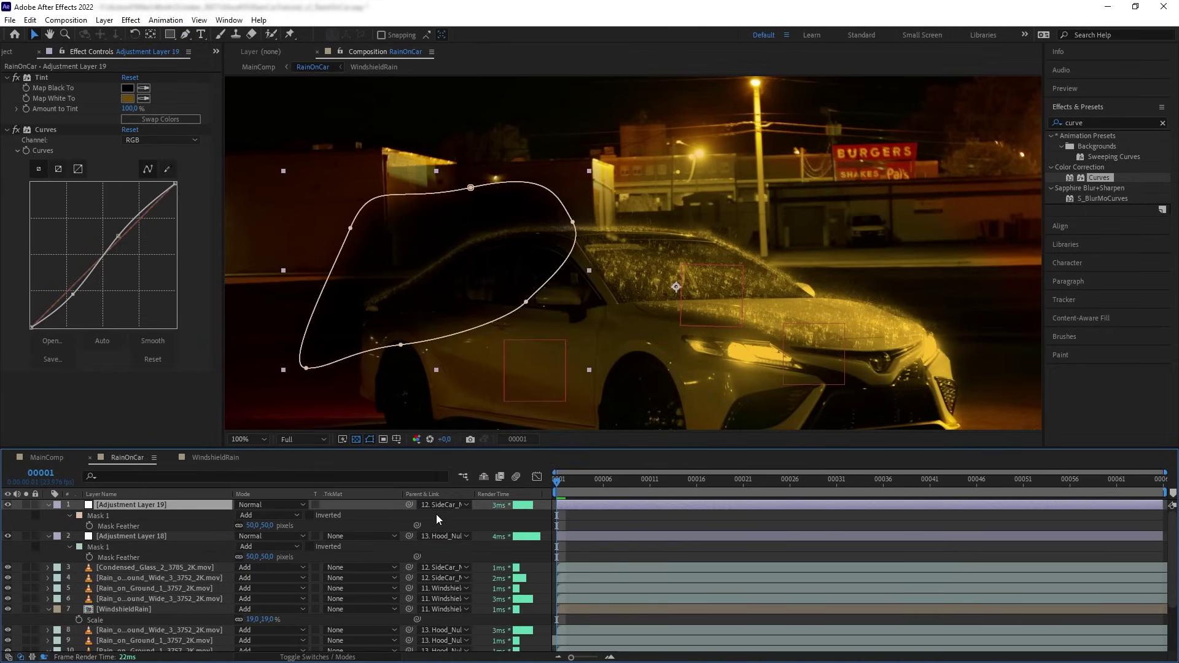
Set the RainOnCar layer in MainComp to Add mode and apply Camera Lens Blur with a blur radius of 0.2.
click(46, 458)
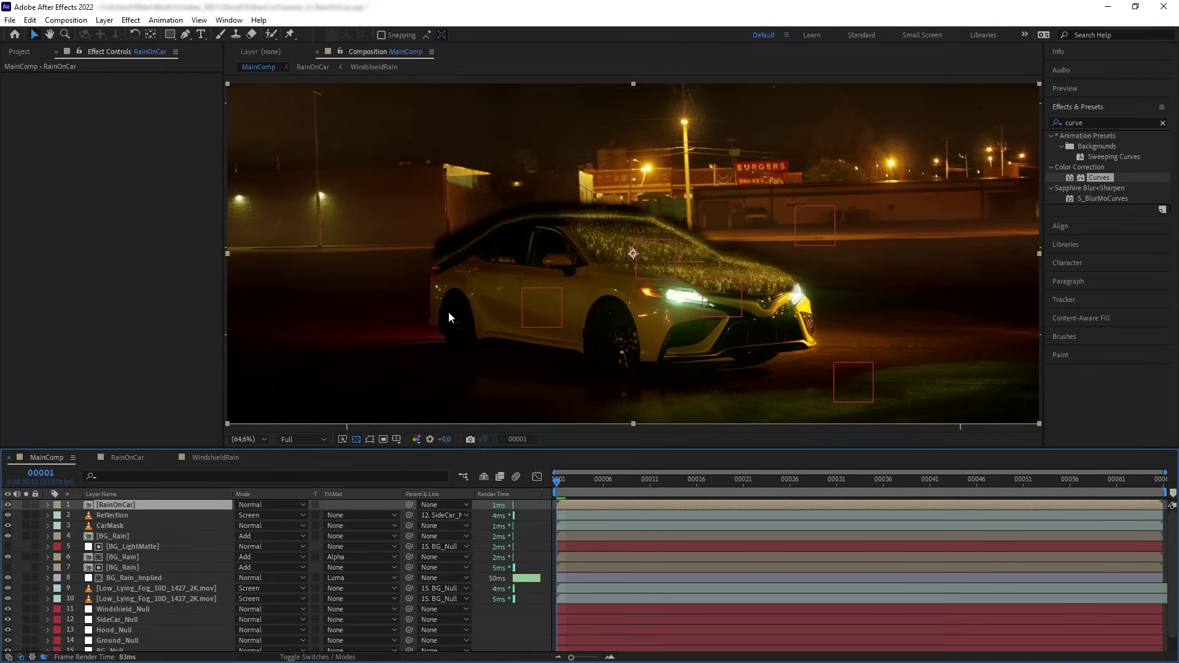
click(271, 504)
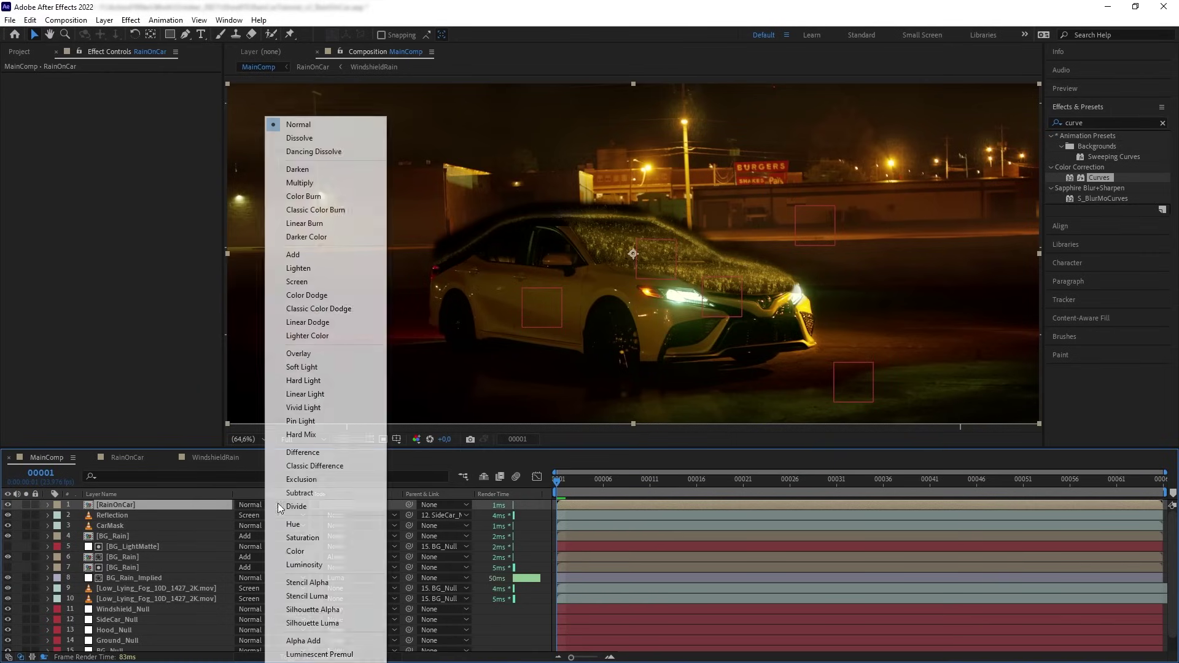
click(288, 255)
drag(1104, 147, 154, 504)
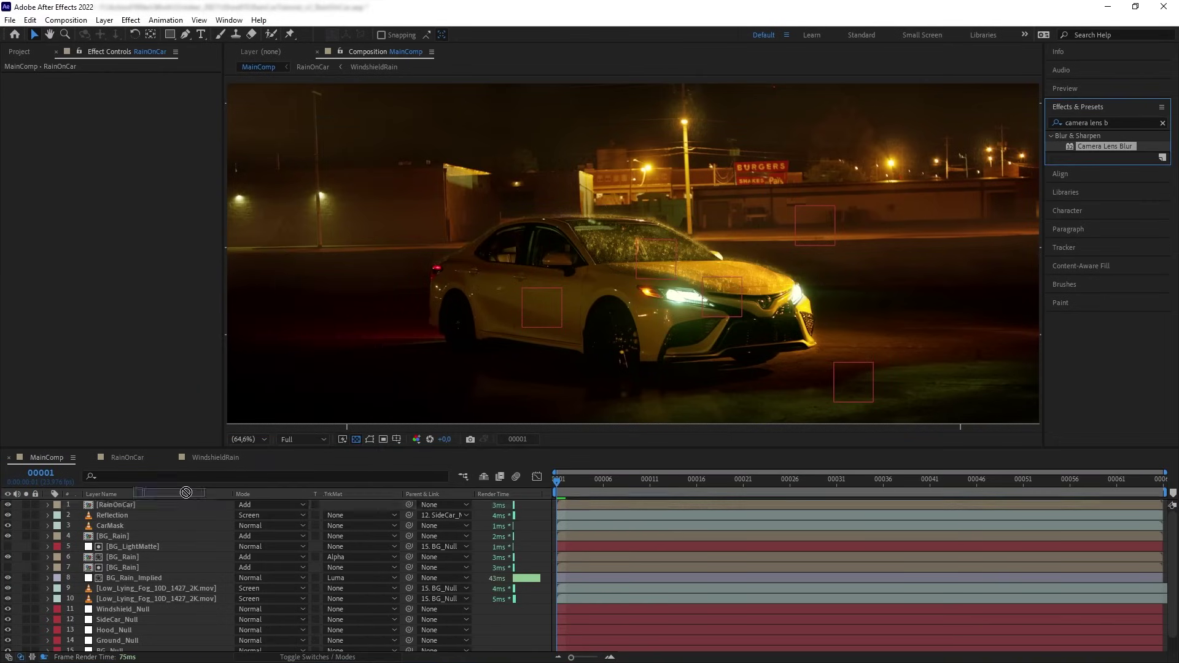
click(125, 88)
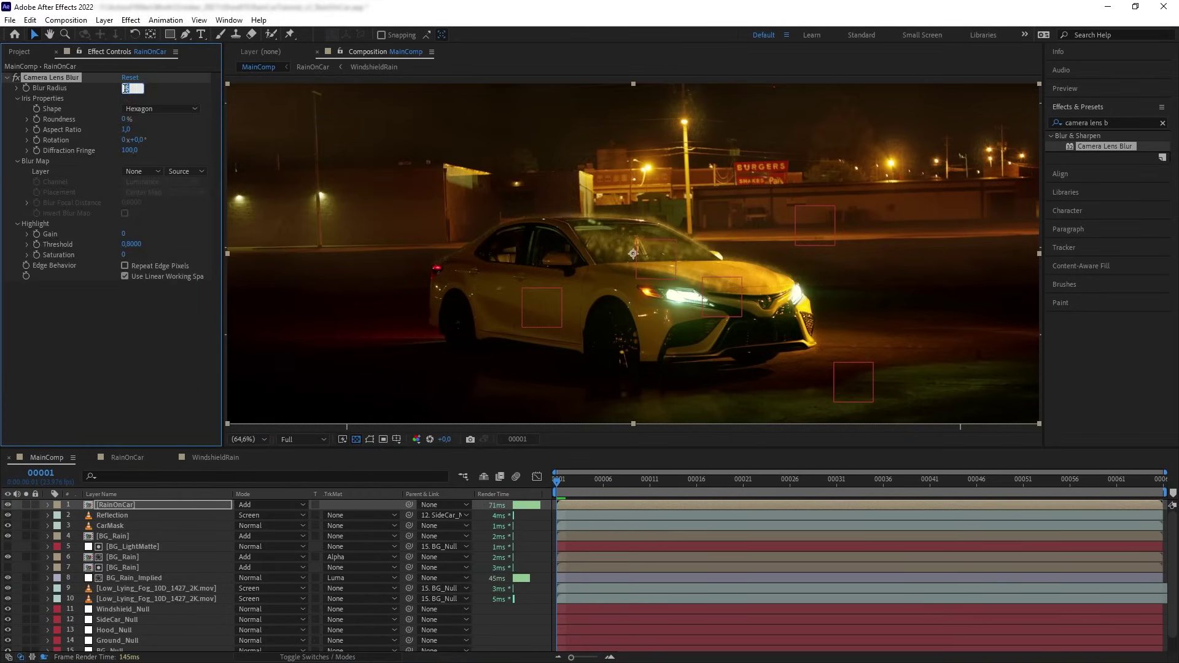
key(Return)
key(slash)
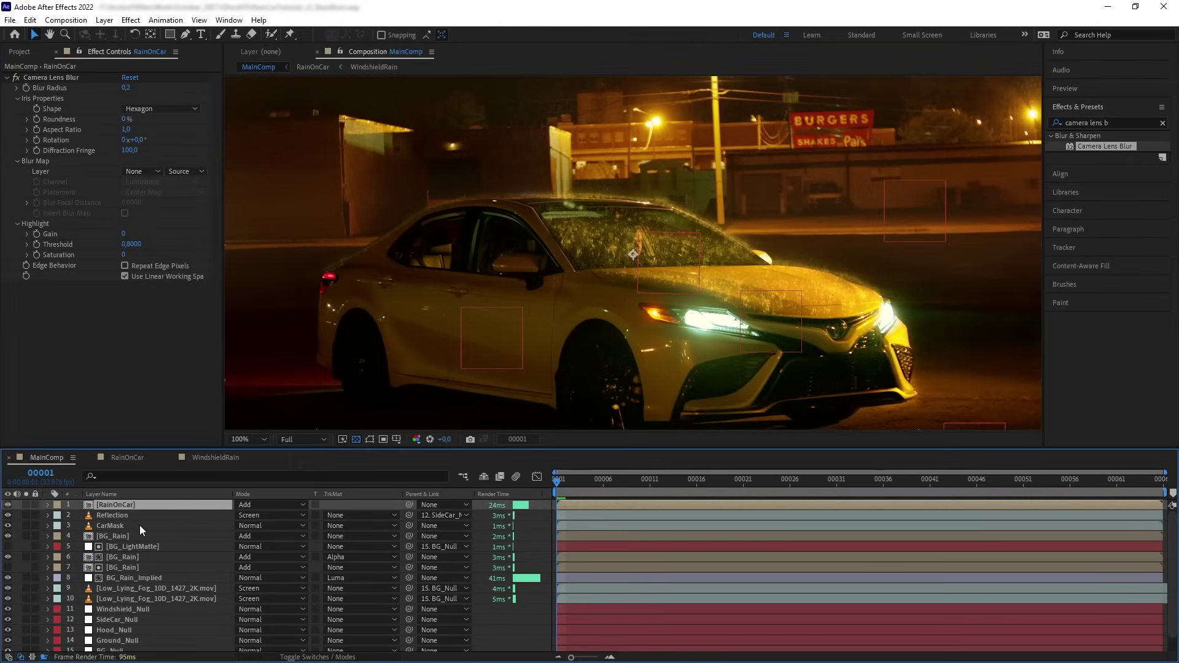
Duplicate CarRainPlate.mov to the top of MainComp and pre-compose the copy as CarLightsRain, moving all attributes.
scroll(147, 552, down, 1)
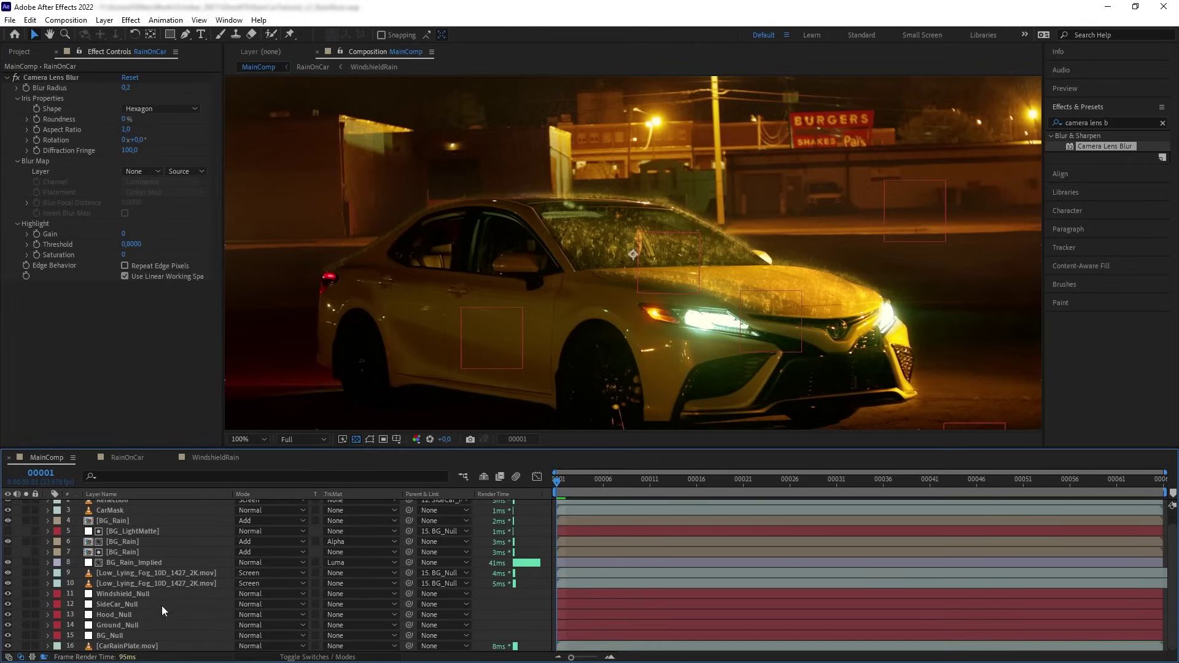
click(141, 646)
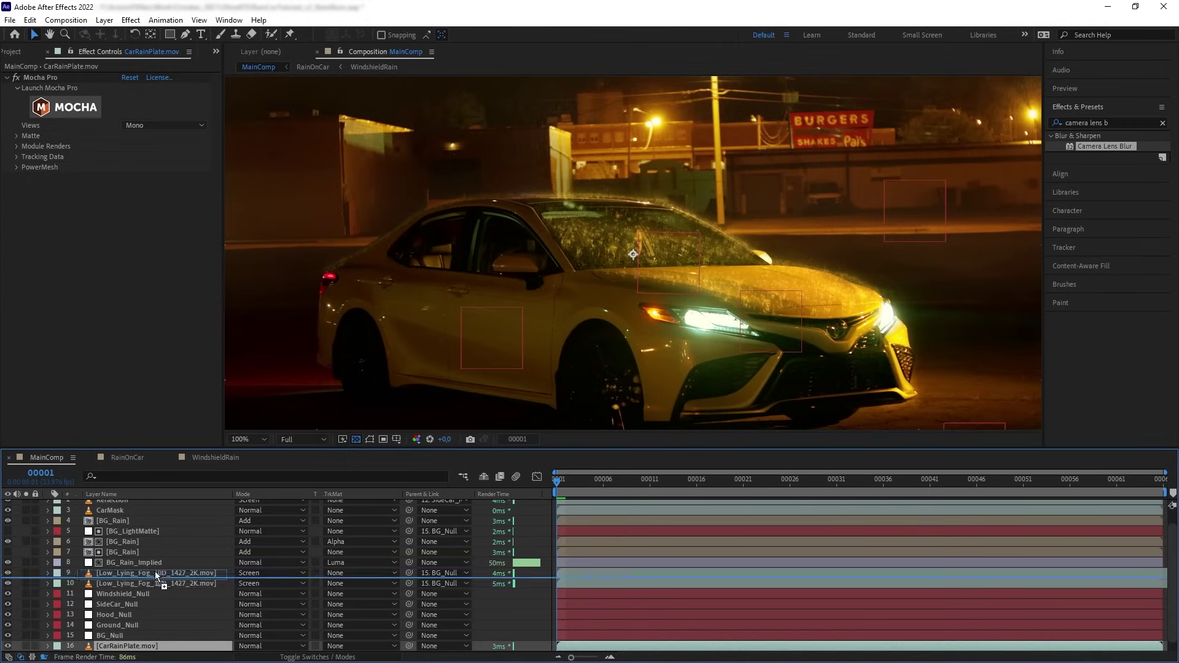
scroll(142, 500, up, 1)
key(ctrl+shift+bracketright)
key(ctrl+shift+c)
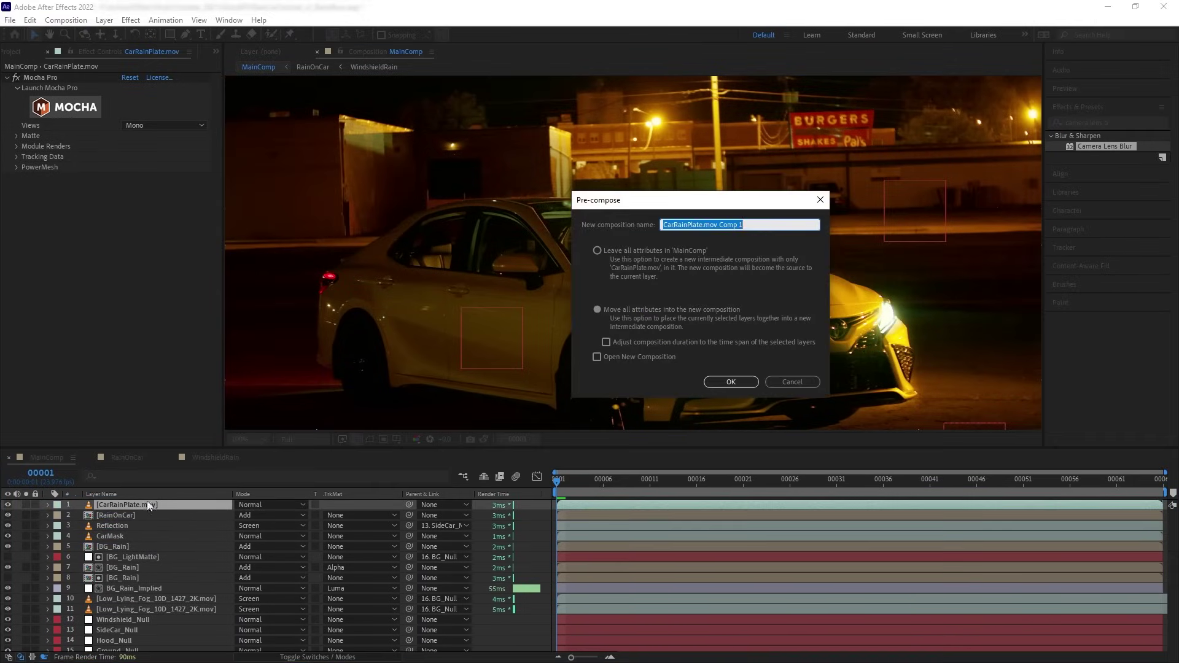
text(CarLightsRain)
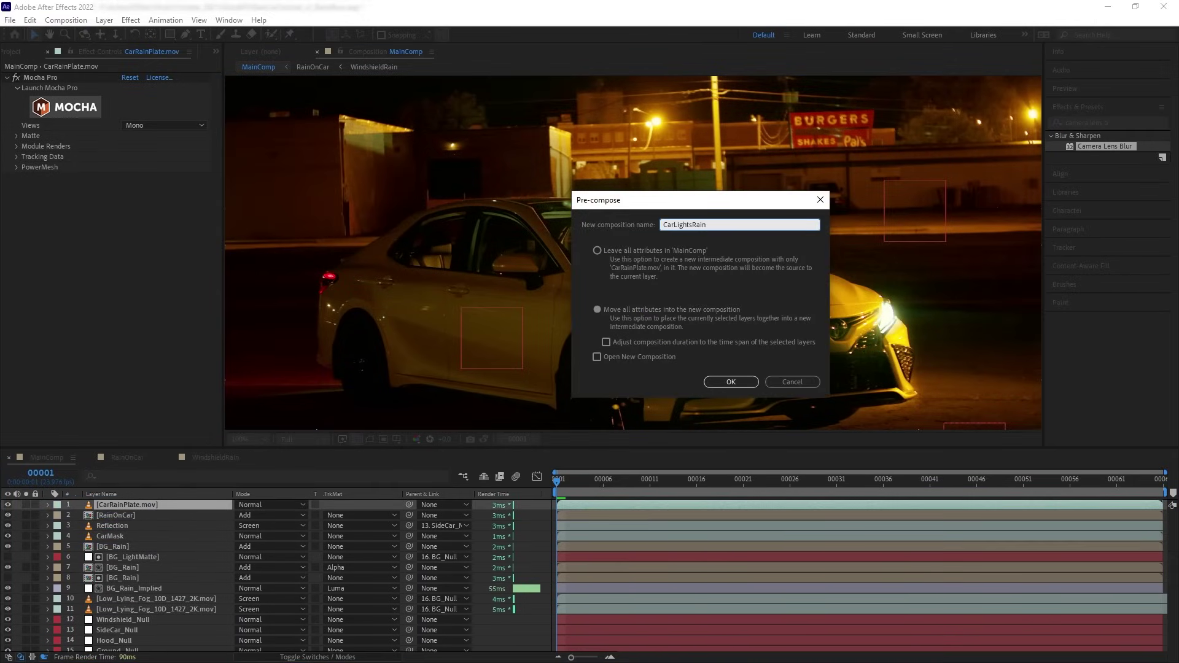
key(Return)
Copy SideCar_Null and Hood_Null from MainComp into the CarLightsRain composition.
scroll(141, 625, down, 1)
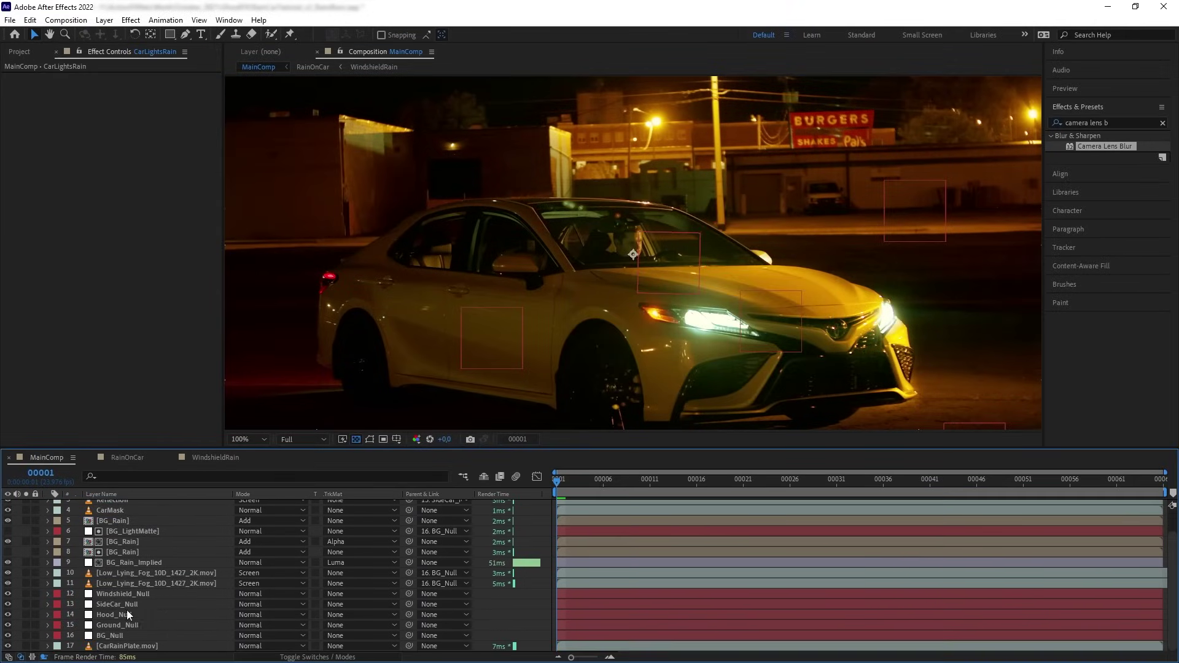
click(135, 614)
ctrl+click(127, 605)
key(ctrl+x)
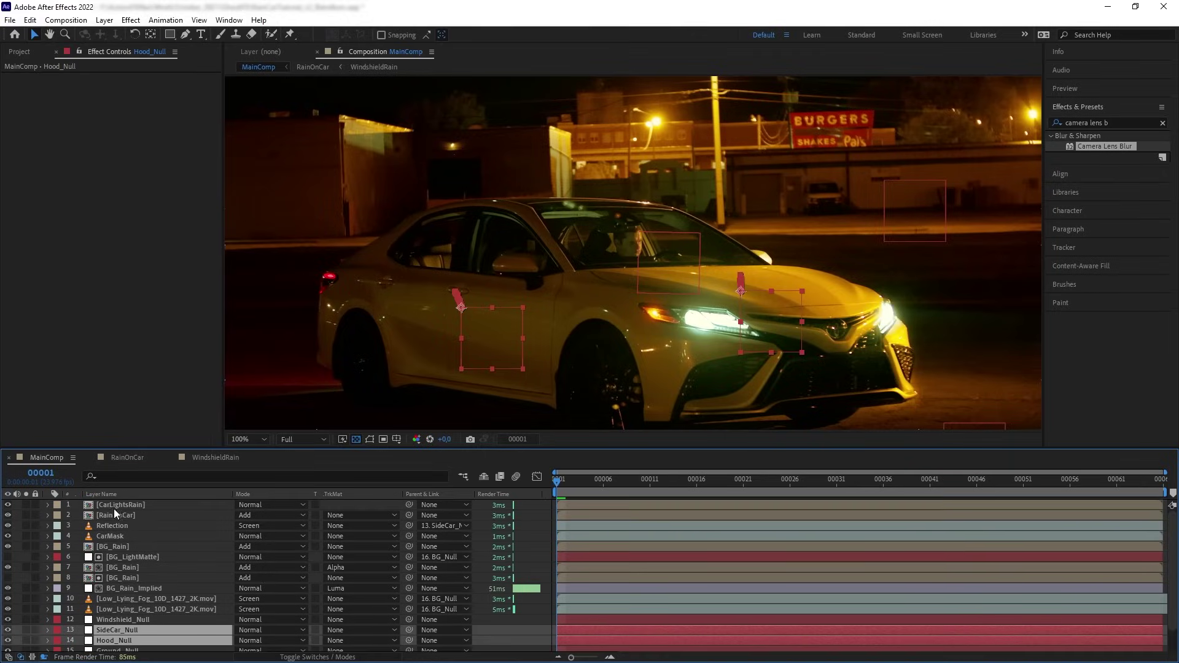
double_click(113, 509)
key(ctrl+v)
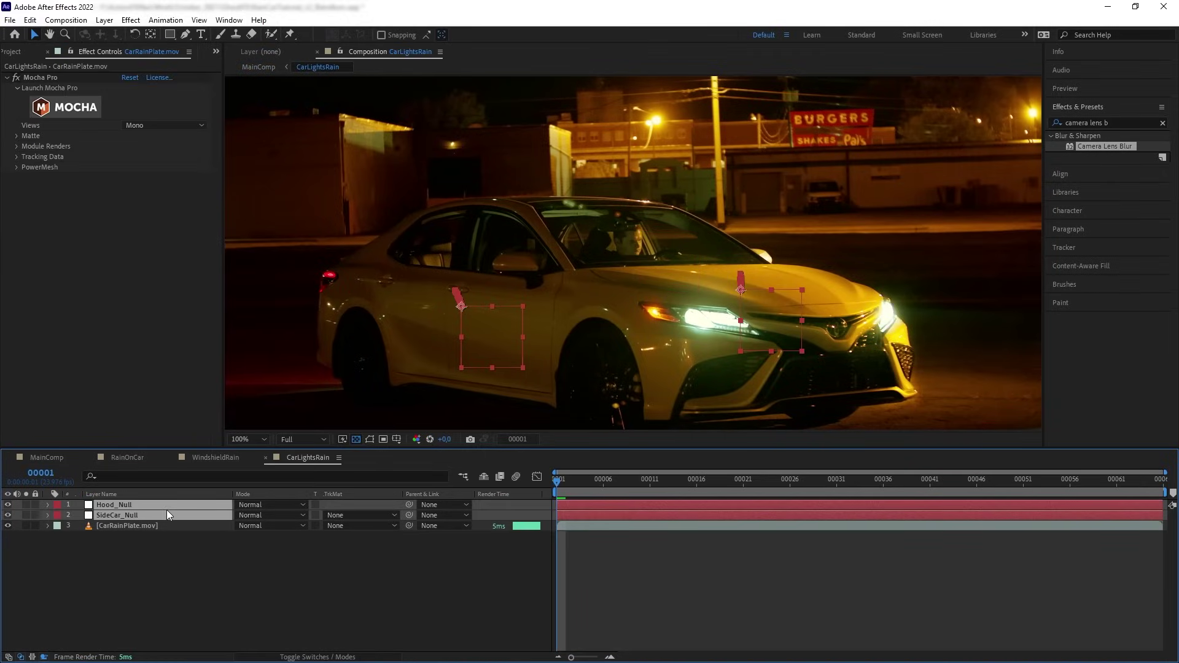
Make the CarRainPlate.mov layer in CarLightsRain a guide layer.
right_click(150, 525)
click(262, 284)
click(213, 604)
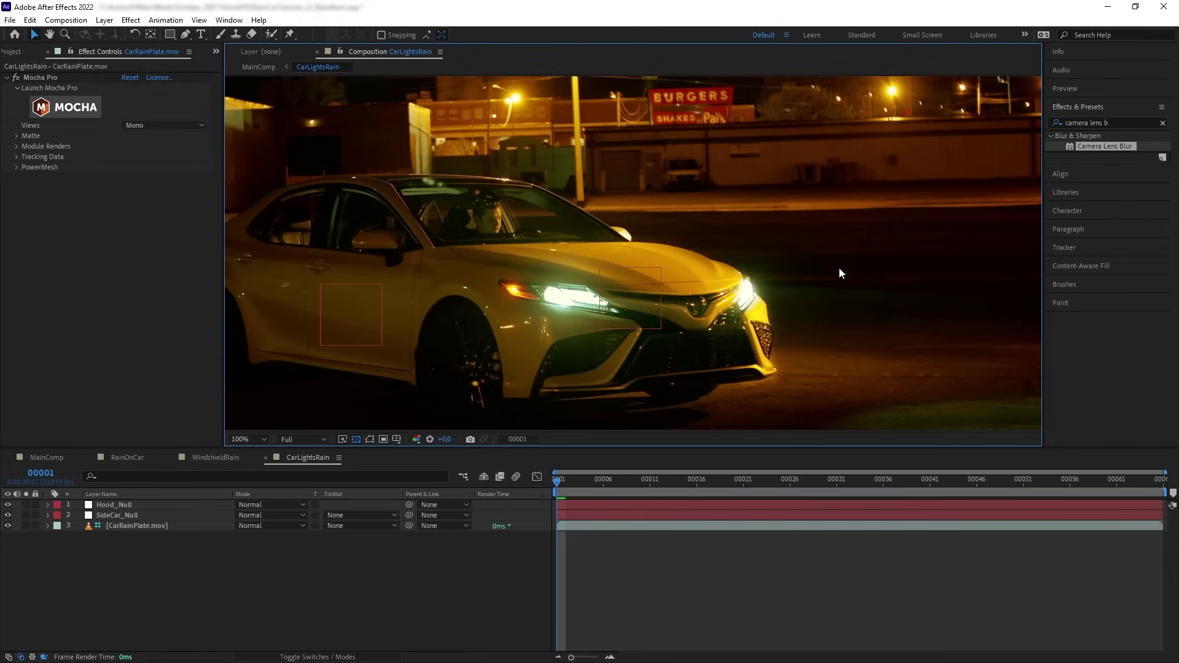
Add Rain_Wide_6_3720_2K.mov over the front of the car in CarLightsRain and scale it to 109%.
scroll(839, 268, down, 2)
click(12, 51)
drag(92, 255, 731, 288)
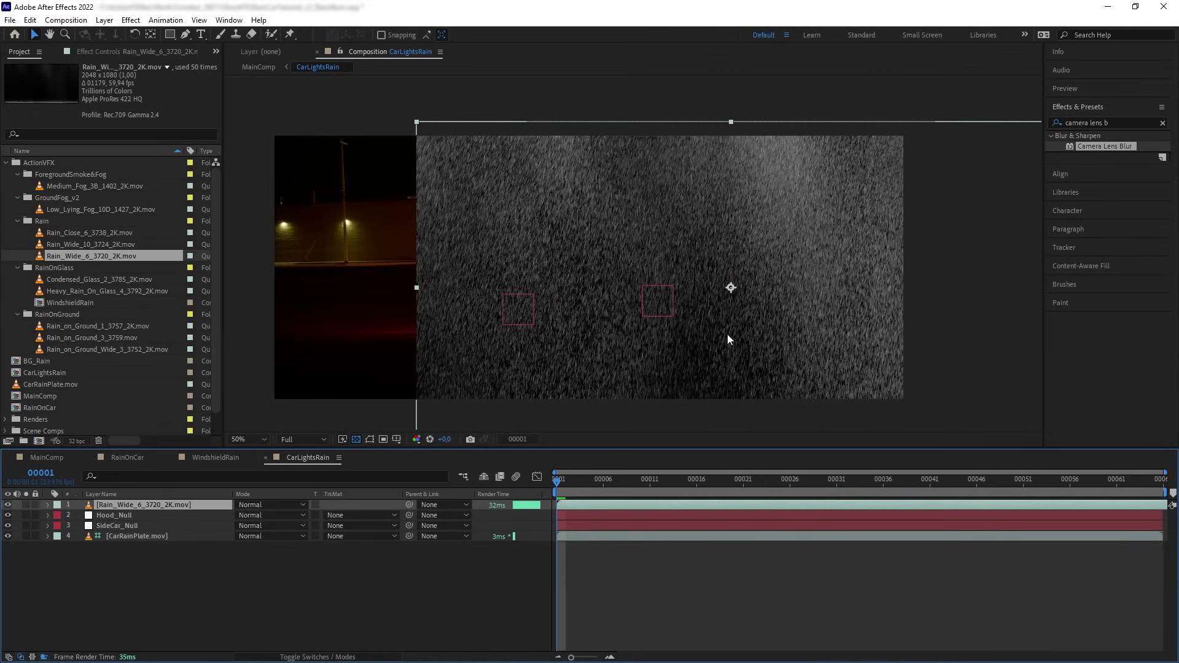
key(s)
drag(253, 515, 292, 518)
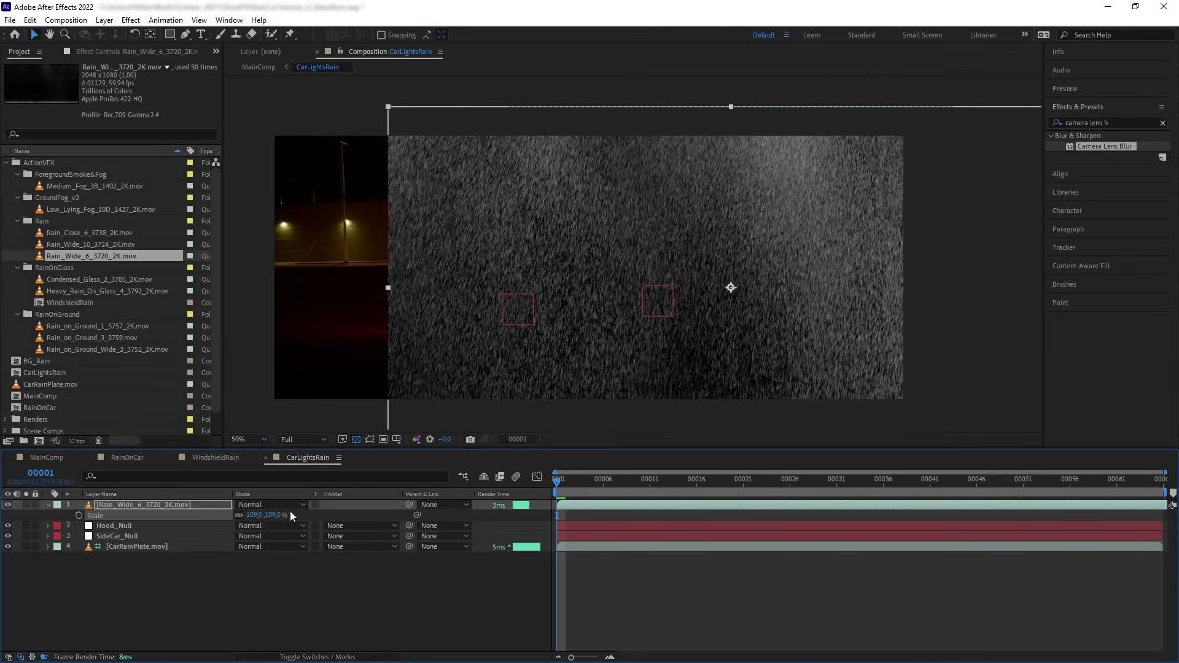
Set the front rain layer's blending mode to Add.
click(270, 505)
click(293, 254)
scroll(624, 347, up, 1)
Mask the front rain layer to a widening beam extending forward from the headlight, with a 20-pixel mask feather.
key(g)
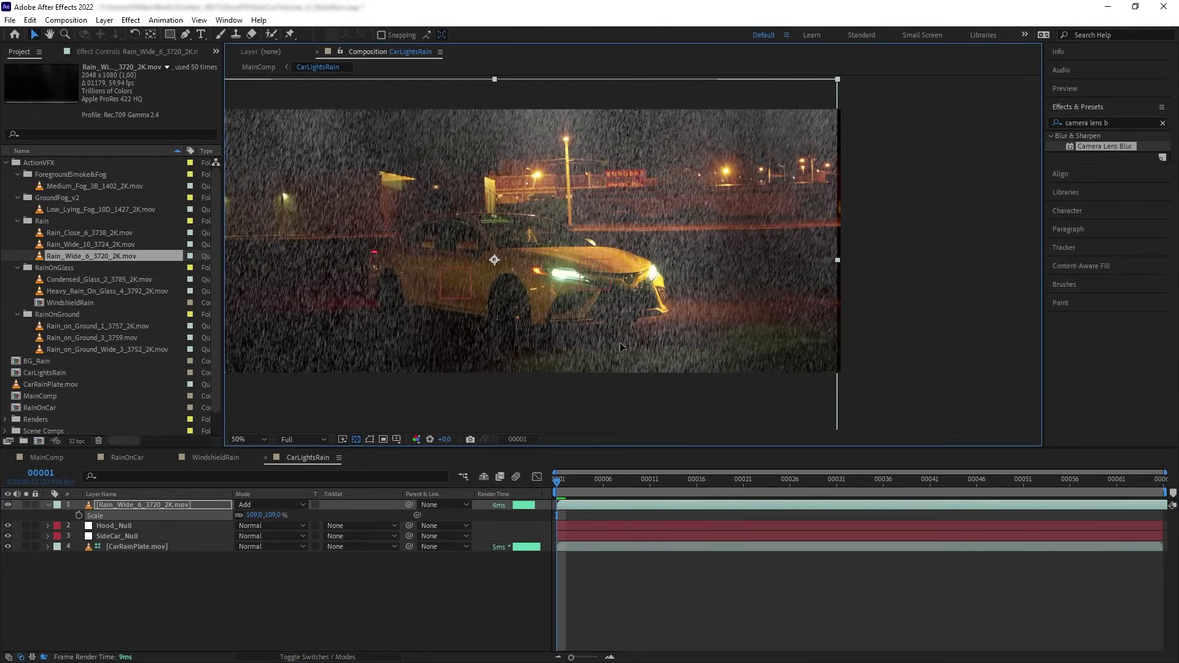
click(620, 342)
scroll(938, 205, up, 1)
click(1000, 189)
click(989, 279)
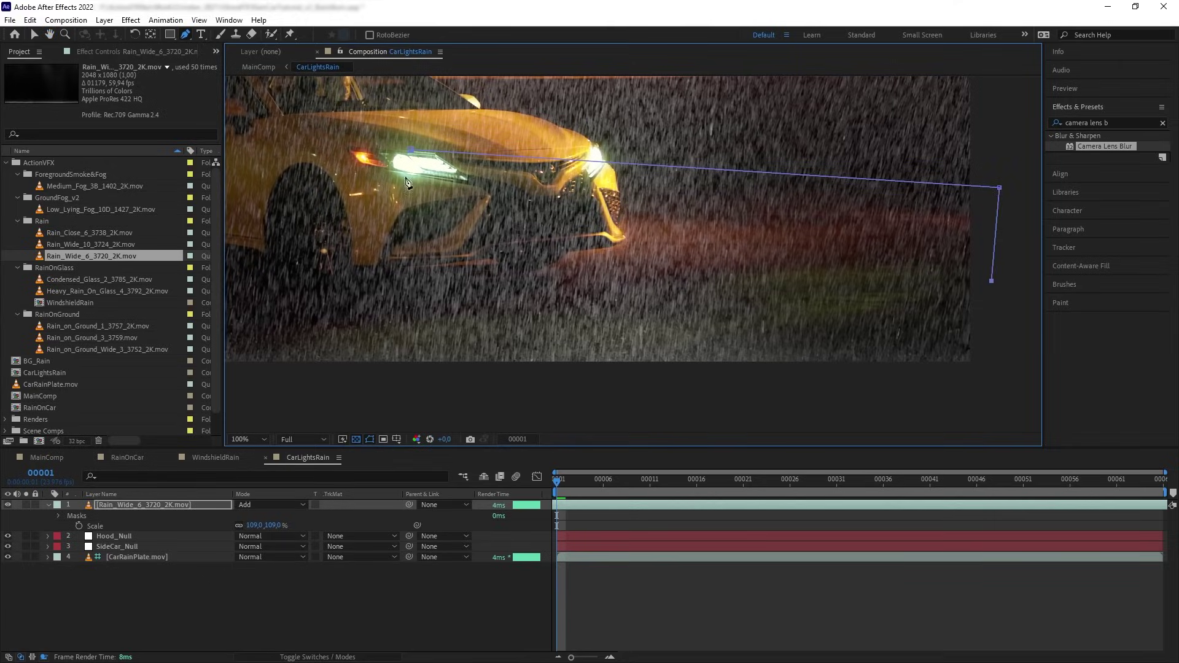
click(400, 174)
key(f)
click(343, 604)
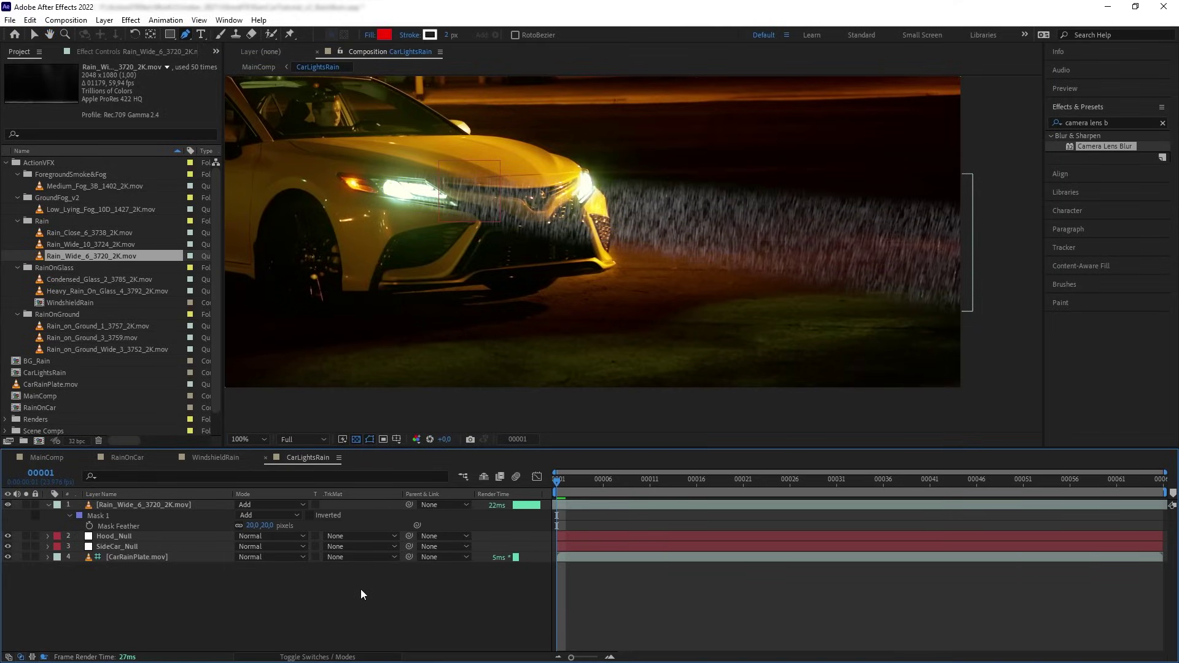
Apply Curves to the masked beam rain and brighten it with a raised midtone point and a low shadow point.
click(481, 517)
drag(1099, 177, 224, 507)
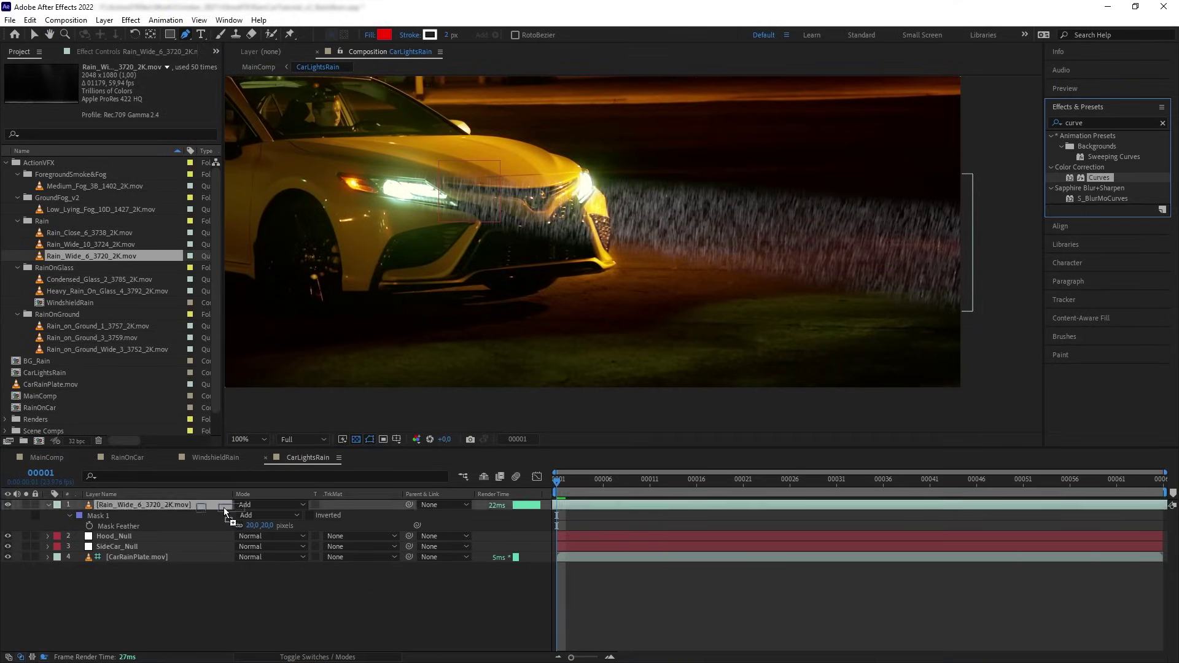
drag(104, 203, 105, 161)
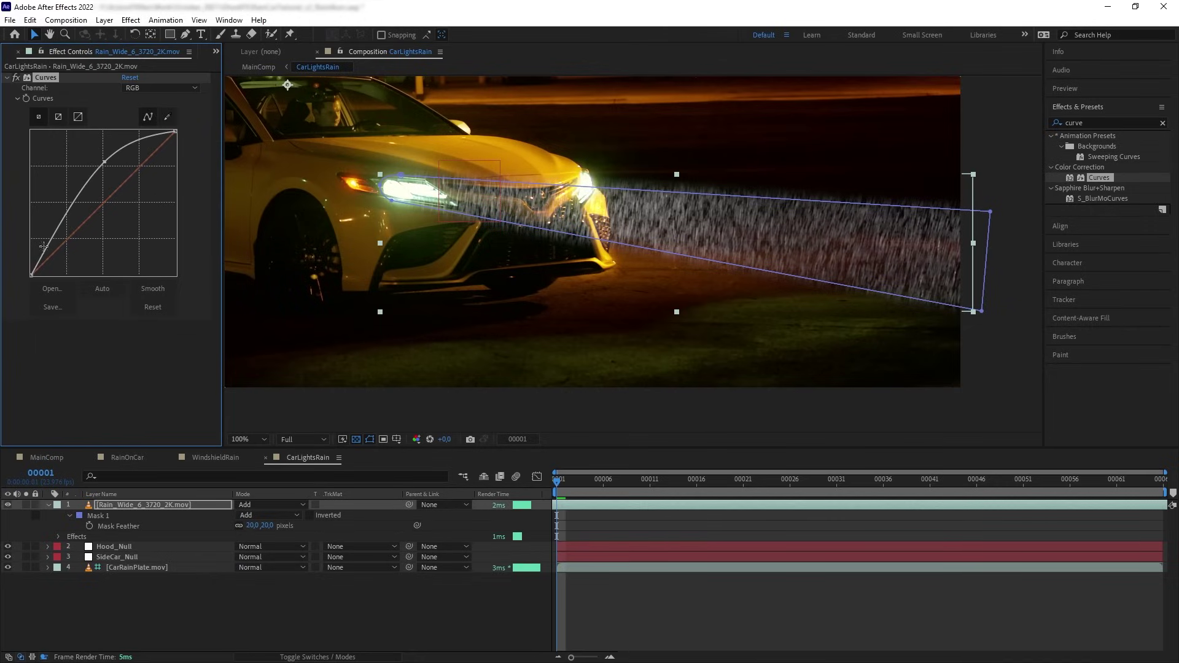
drag(44, 246, 49, 249)
key(F2)
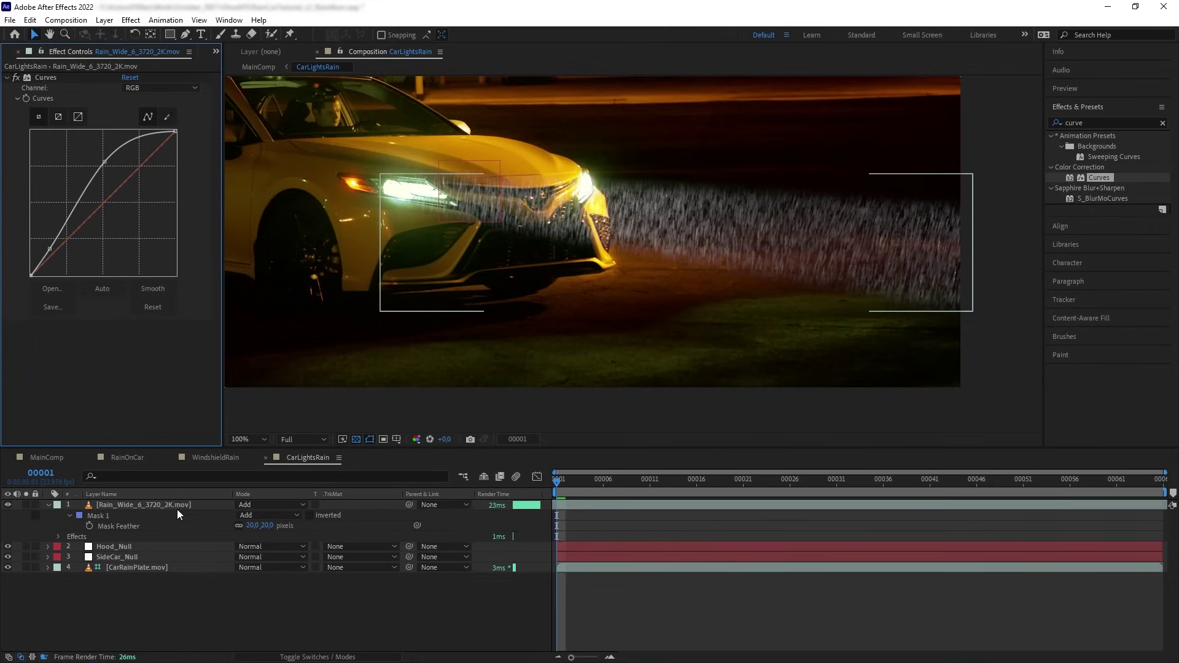
Duplicate the beam rain layer and flatten the copy's Curves adjustment towards the diagonal.
click(177, 507)
key(ctrl+d)
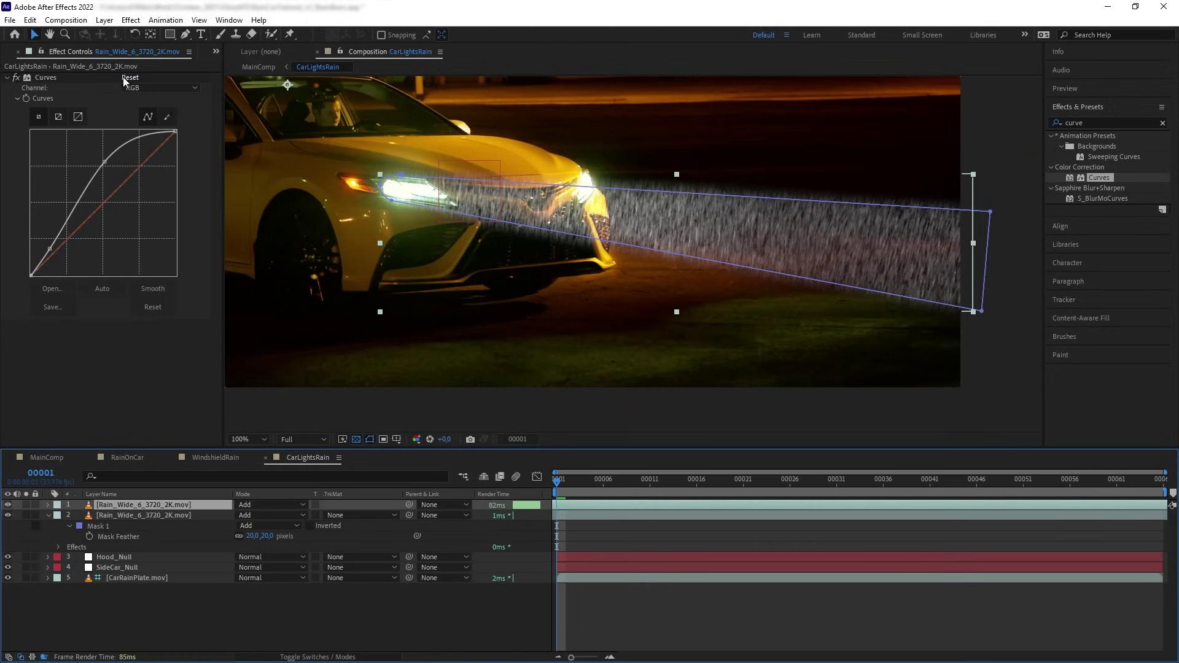
drag(105, 161, 122, 175)
Set the duplicated beam rain layer's mask feather to 75 pixels.
key(f)
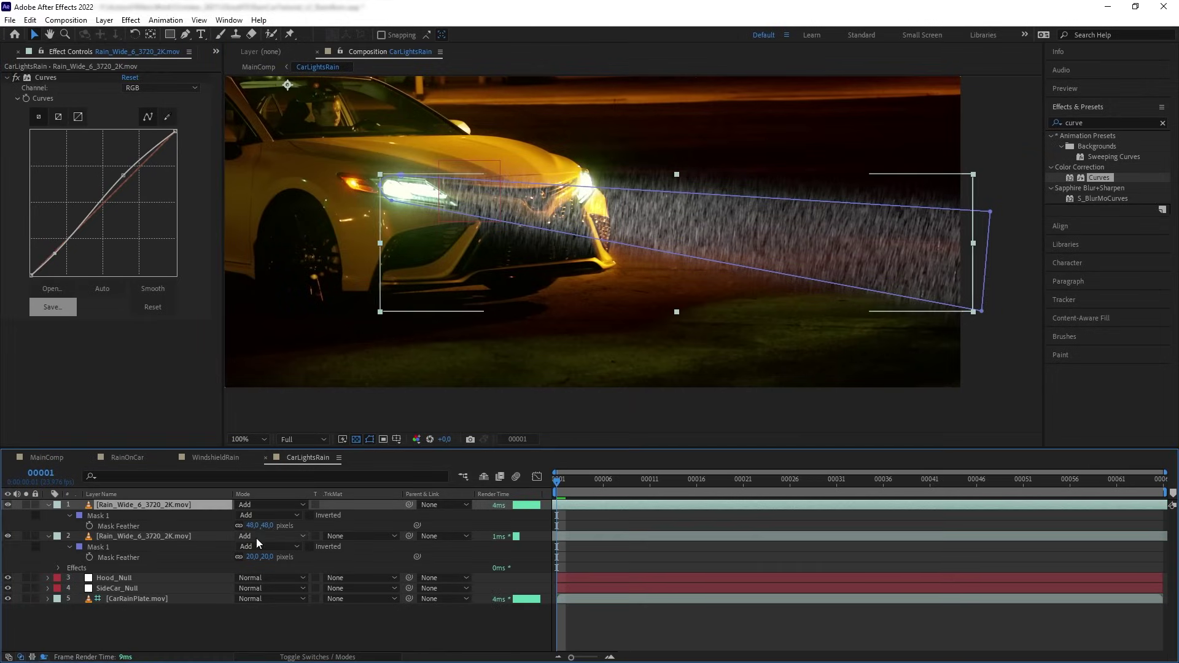
drag(259, 526, 375, 531)
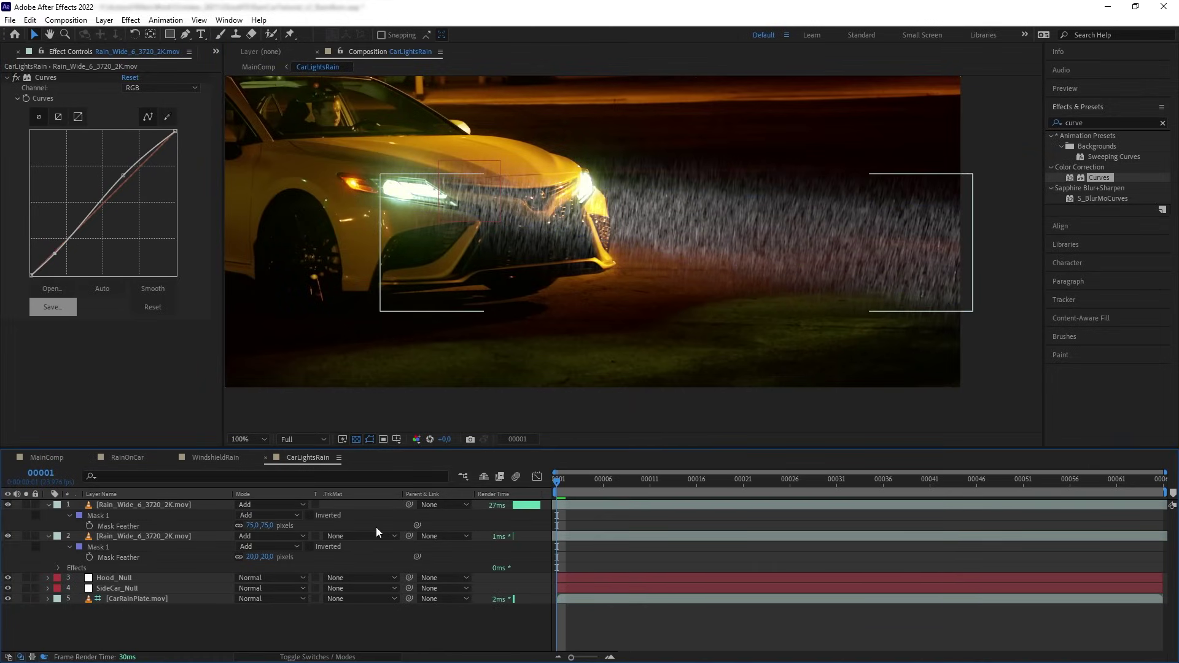
click(48, 505)
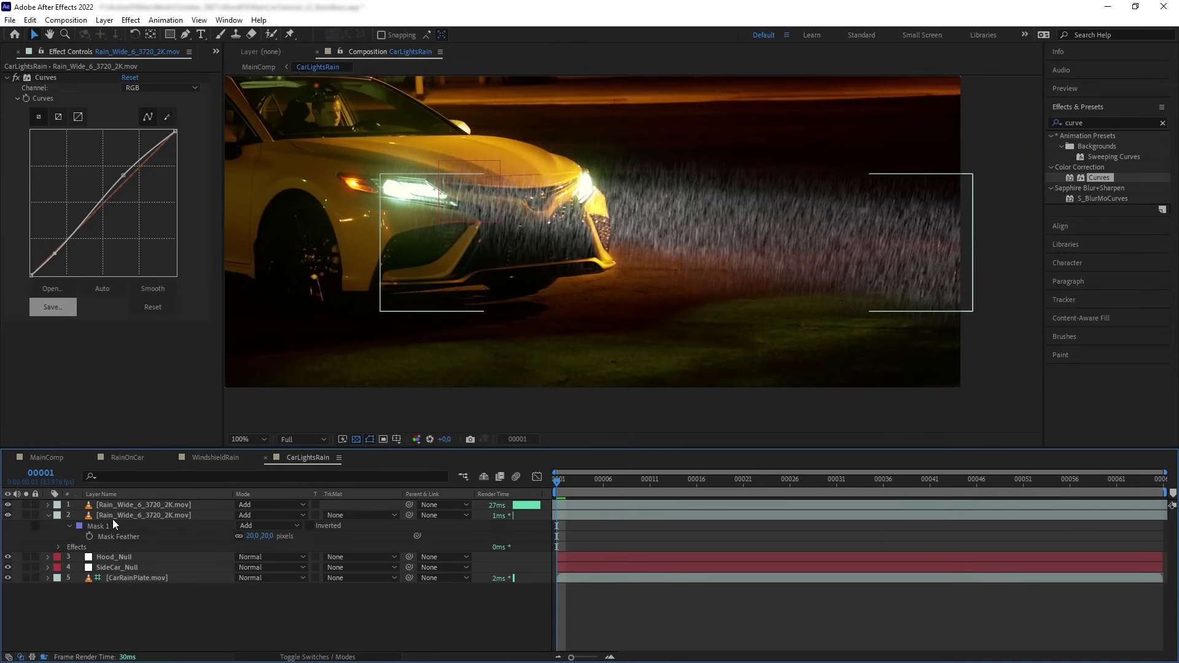
Duplicate both headlight-beam rain layers and reposition the copies in front of the car's other headlight.
click(142, 515)
key(ctrl+d)
key(ctrl+d)
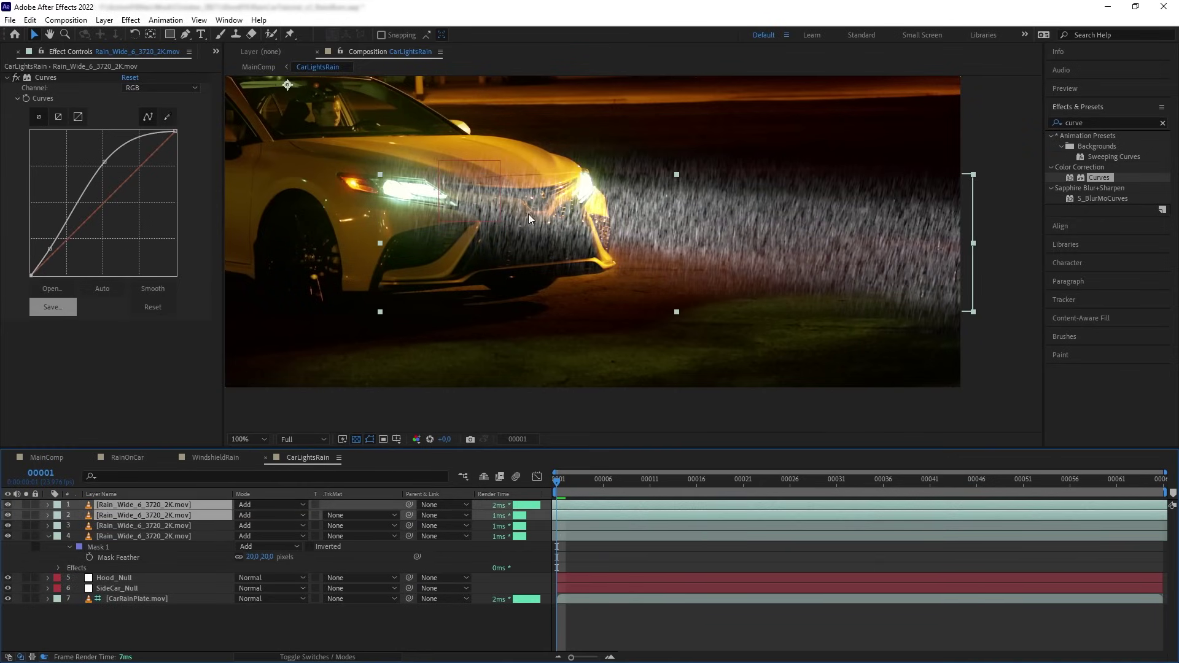
drag(529, 214, 659, 204)
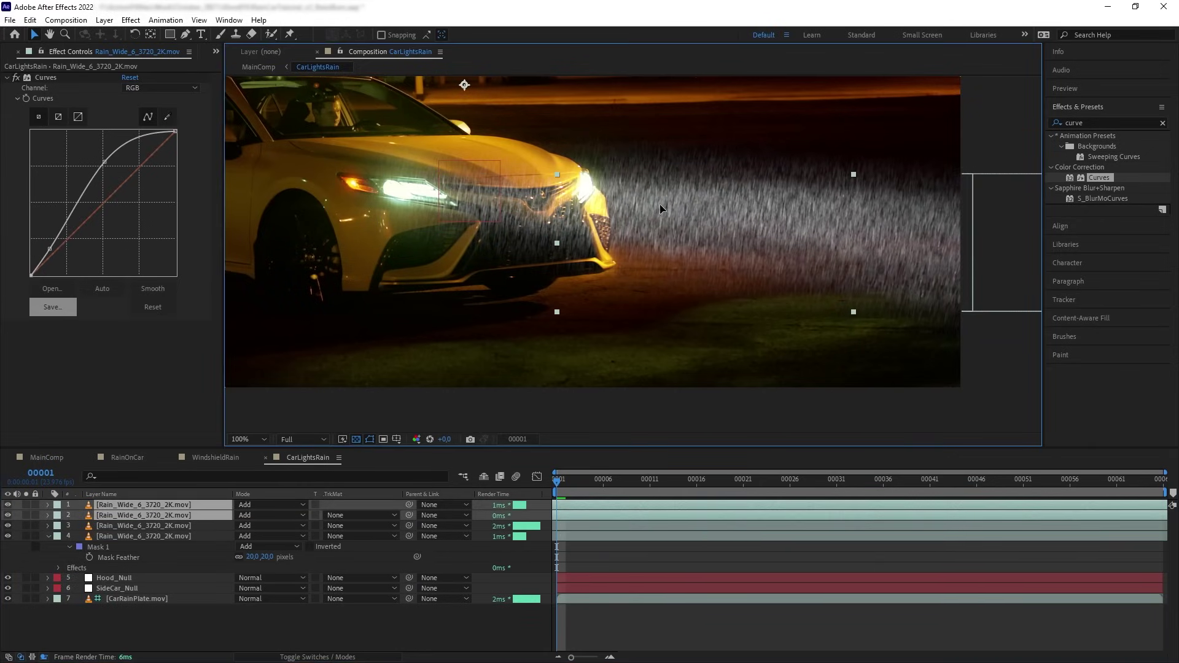
drag(693, 248, 594, 325)
key(comma)
Add another Rain_Wide_6_3720_2K.mov over the front of the car, scaled to 110% with Add blending.
click(215, 52)
drag(81, 256, 787, 257)
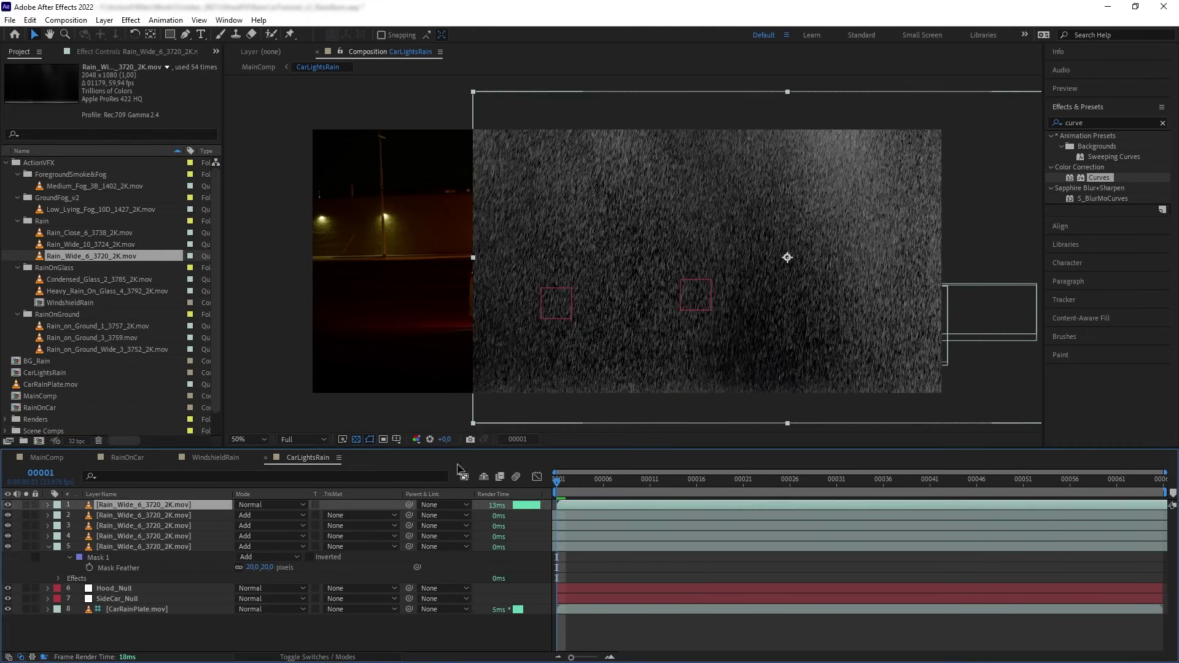
key(s)
drag(255, 515, 272, 515)
click(270, 505)
click(289, 257)
Mask the new rain layer around the car's front and the ground ahead, and set its opacity to 70%.
key(g)
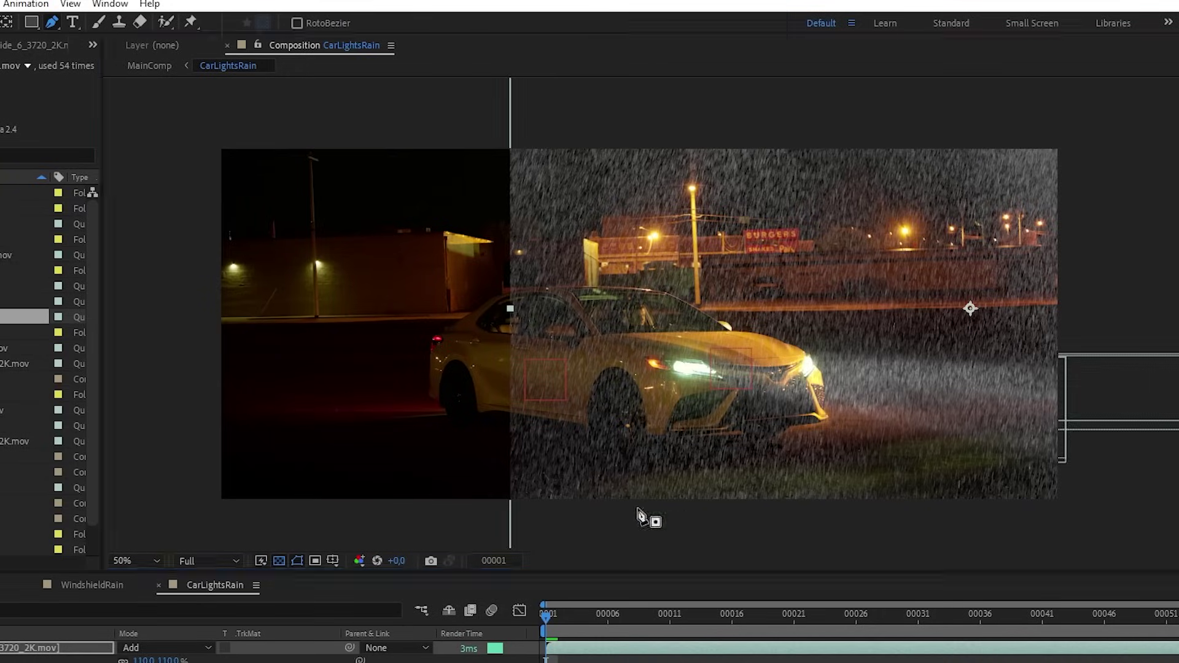
drag(623, 399, 633, 371)
click(656, 293)
click(768, 285)
click(864, 285)
click(1080, 368)
click(1084, 479)
click(620, 545)
key(v)
key(ctrl+t)
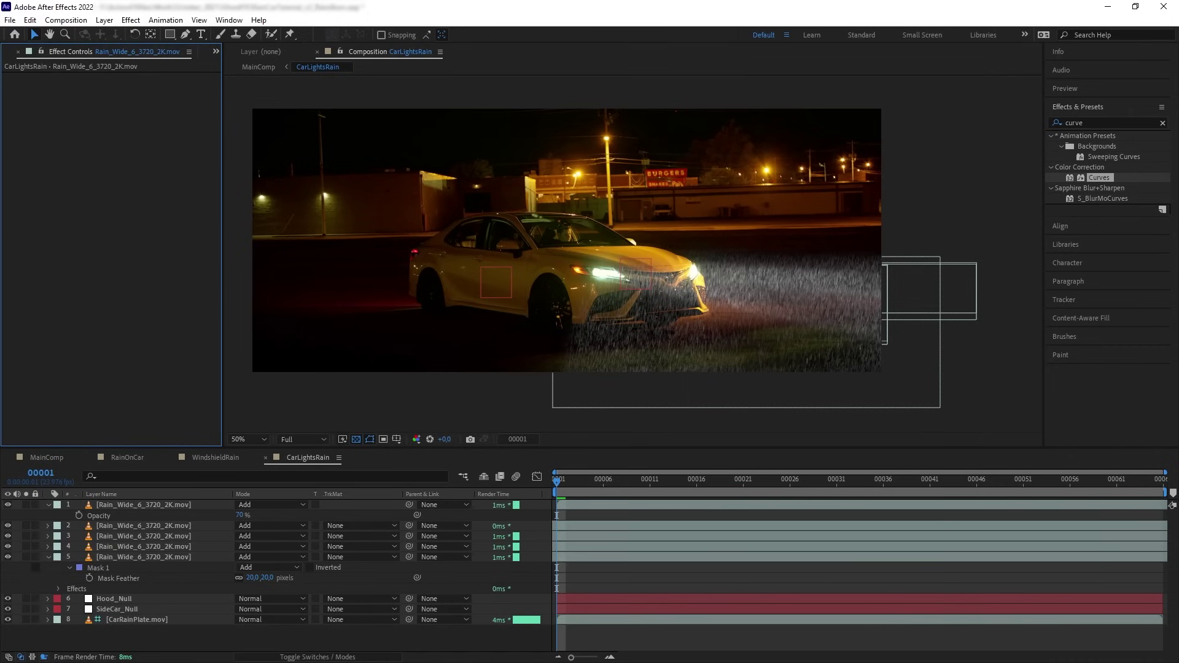
Parent all five Rain_Wide_6_3720_2K.mov layers to Hood_Null.
shift+click(160, 556)
click(443, 505)
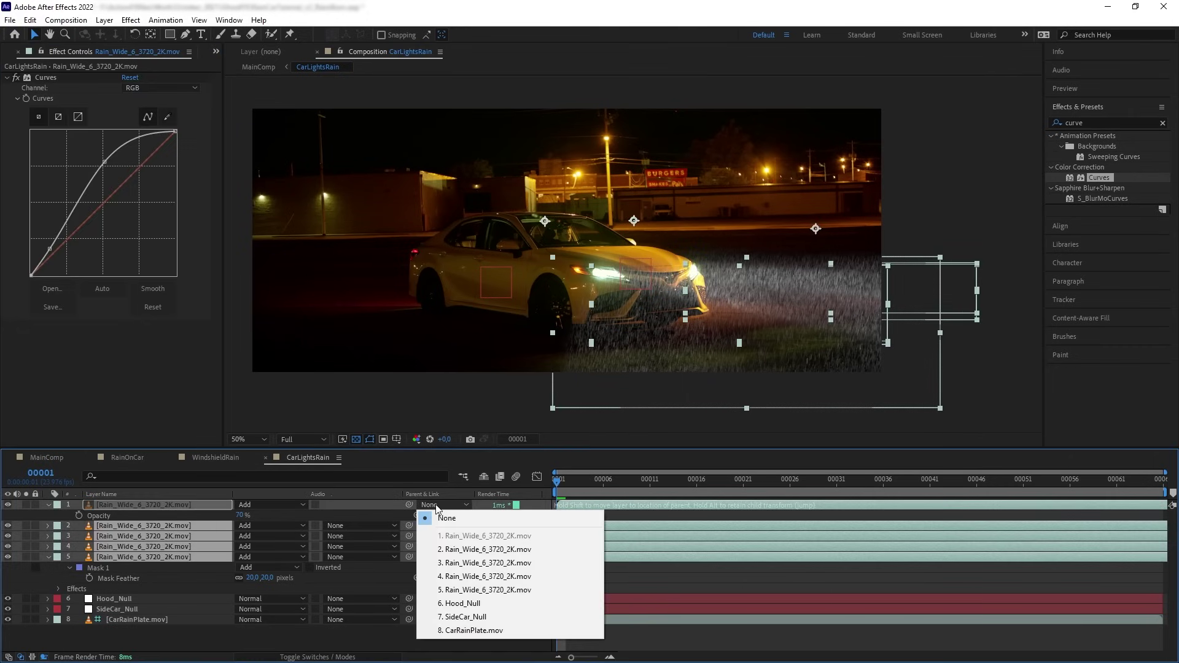
click(478, 603)
Place another Rain_Wide_6_3720_2K.mov behind the car's tail light, scaled to 40% with Add blending.
scroll(558, 302, up, 2)
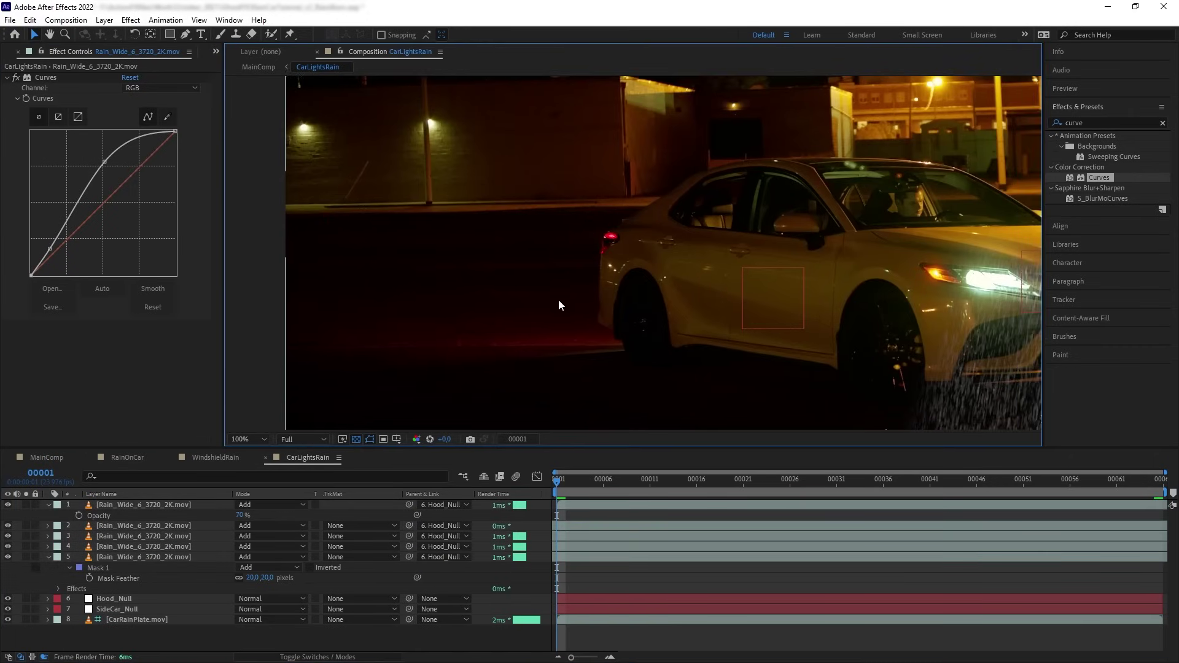
click(5, 52)
drag(86, 256, 399, 468)
key(s)
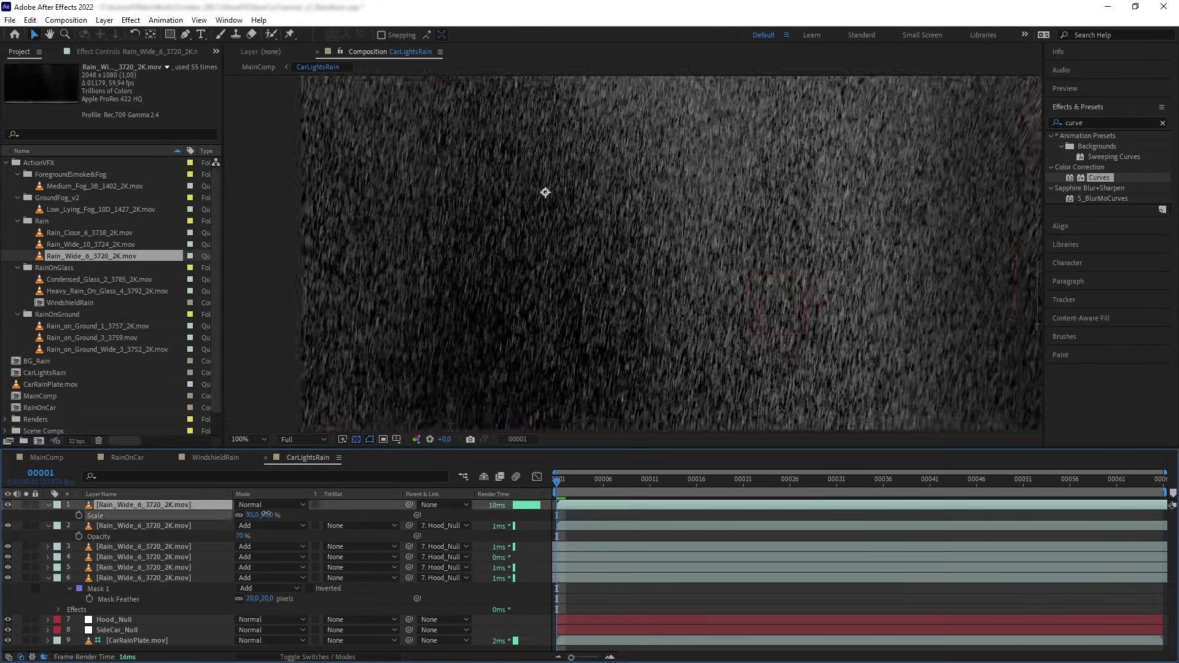
drag(264, 515, 240, 517)
drag(545, 193, 477, 274)
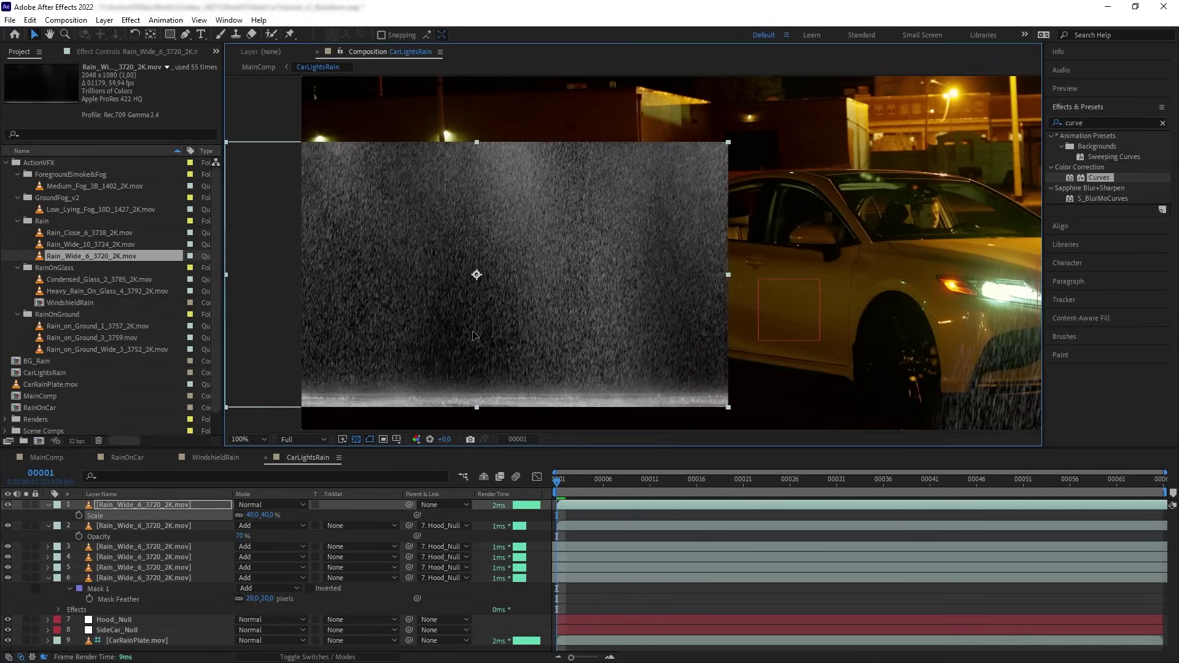
click(275, 507)
click(293, 254)
Mask the tail-light rain with a 100-pixel feather, subtract the car's rear with a 5-pixel-feathered mask, and parent the layer to SideCar_Null.
key(ctrl+v)
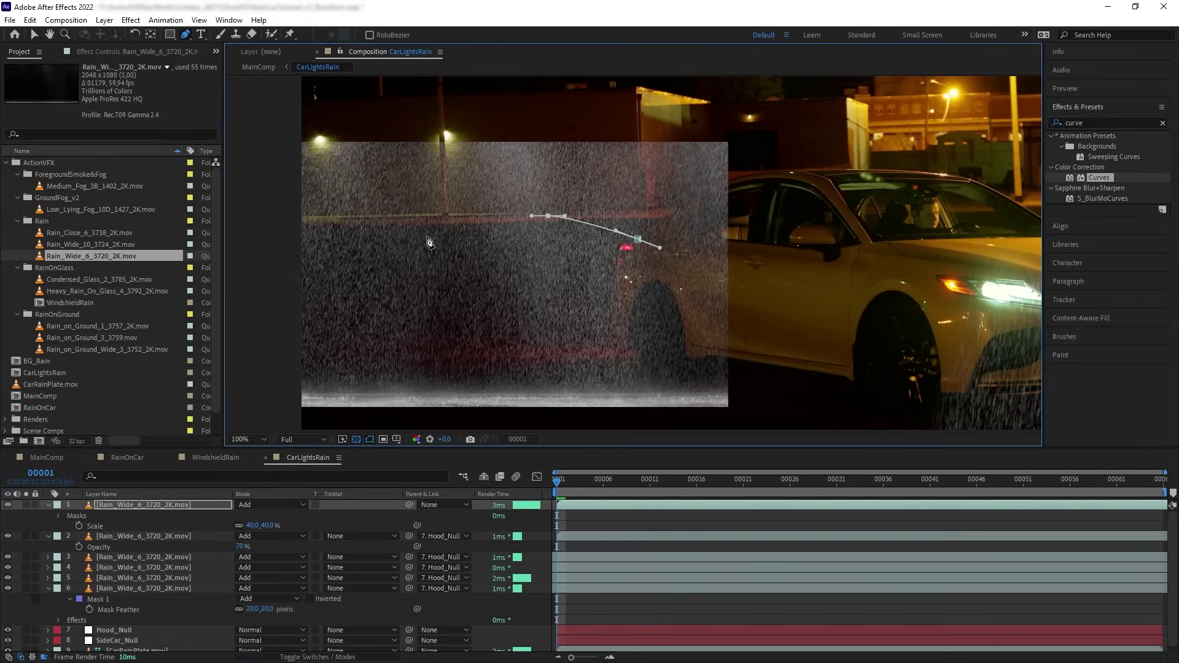
key(g)
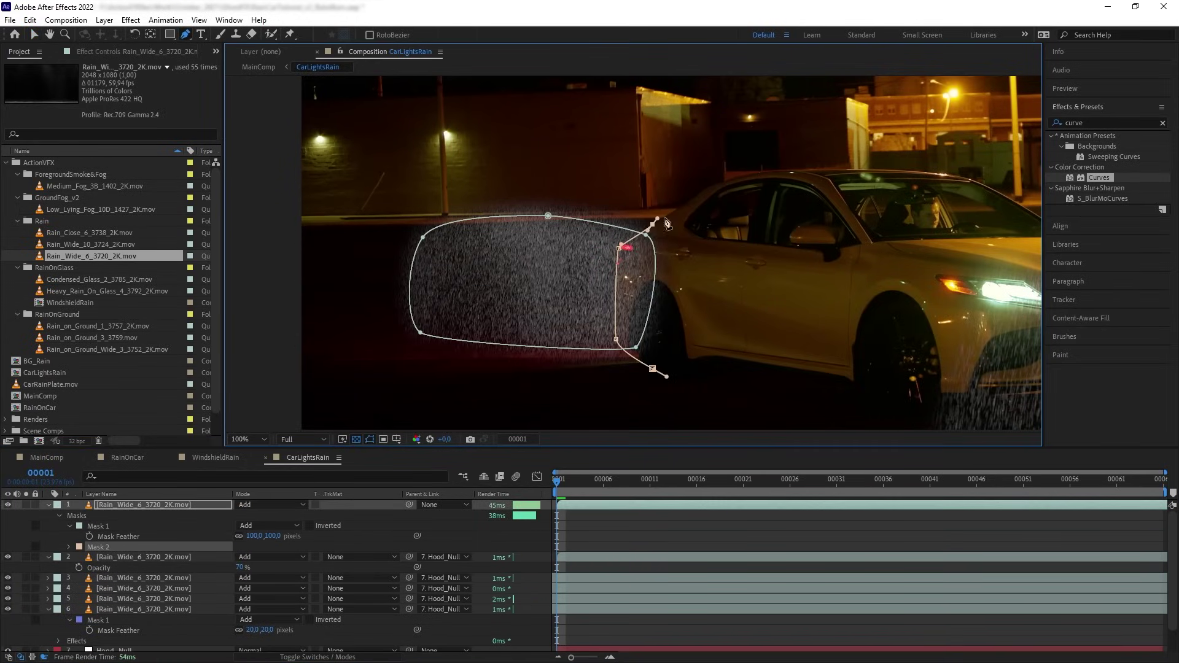
key(period)
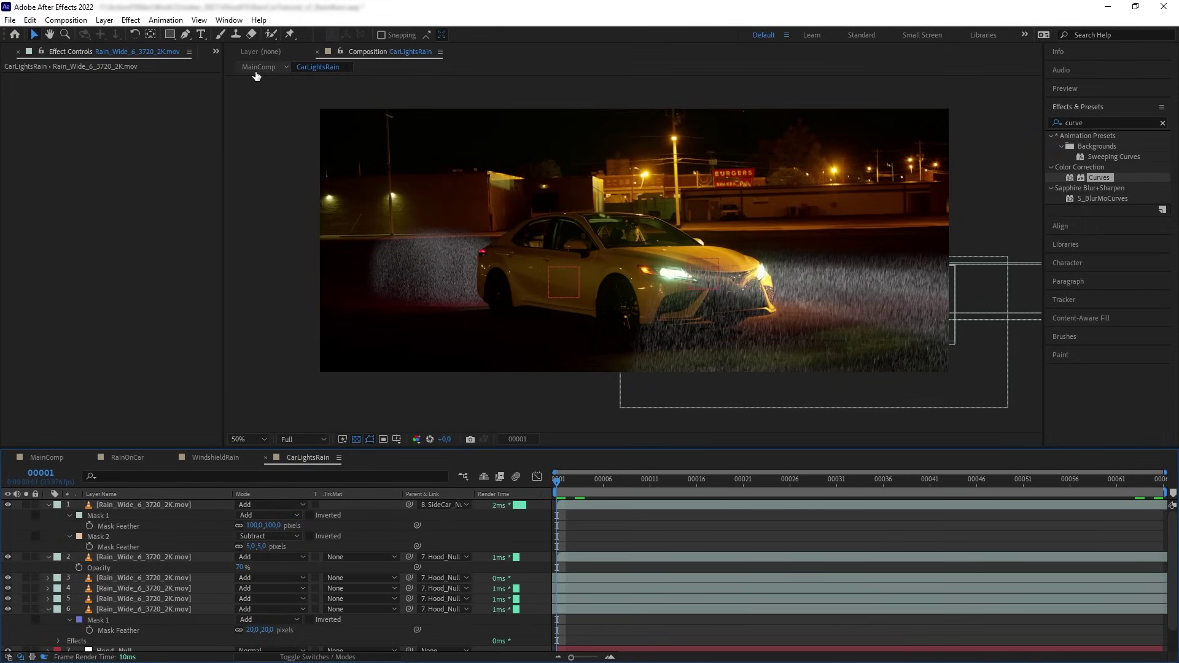
Set the CarLightsRain layer's blending mode to Add in MainComp.
click(257, 69)
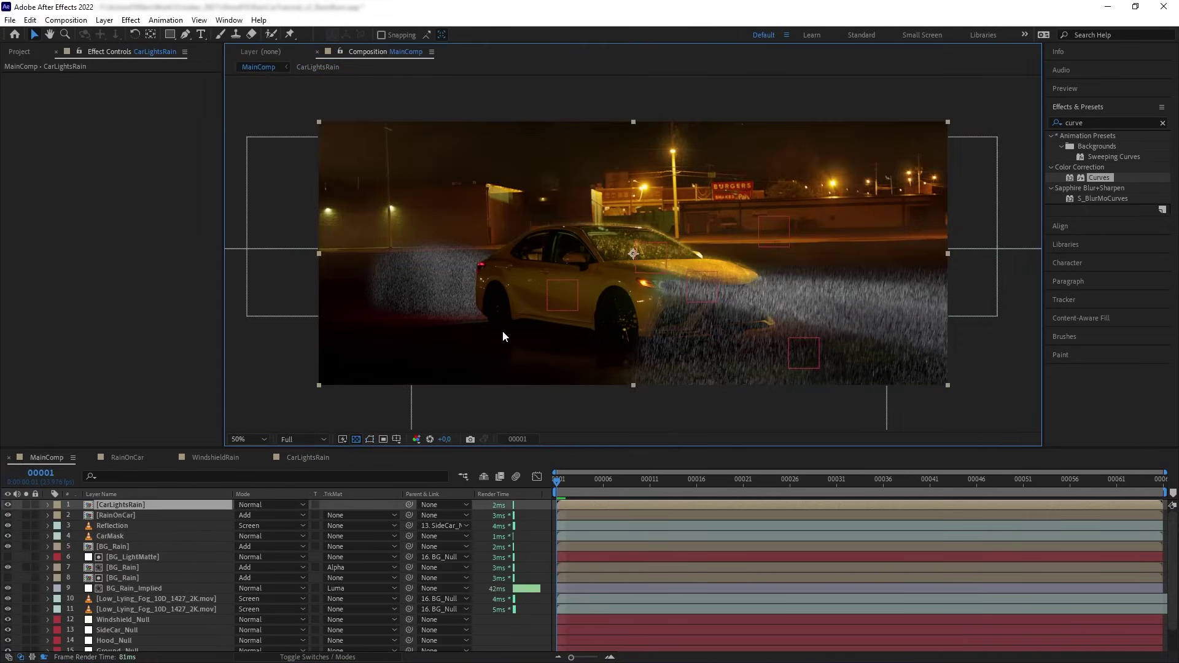
click(269, 504)
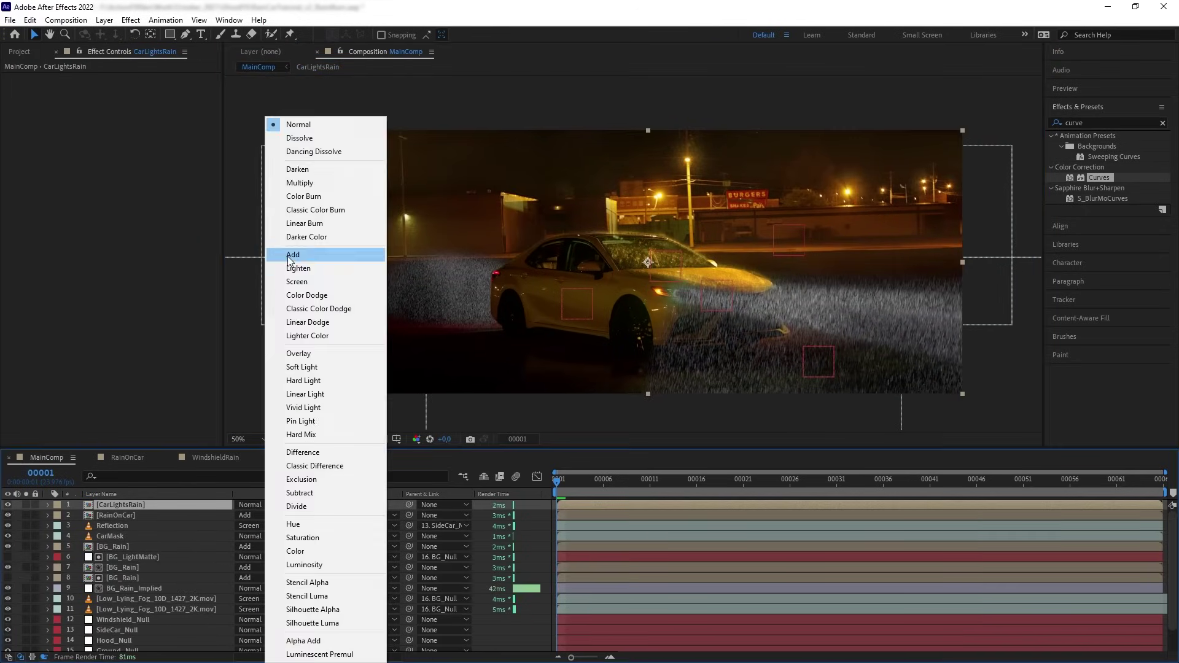
click(293, 255)
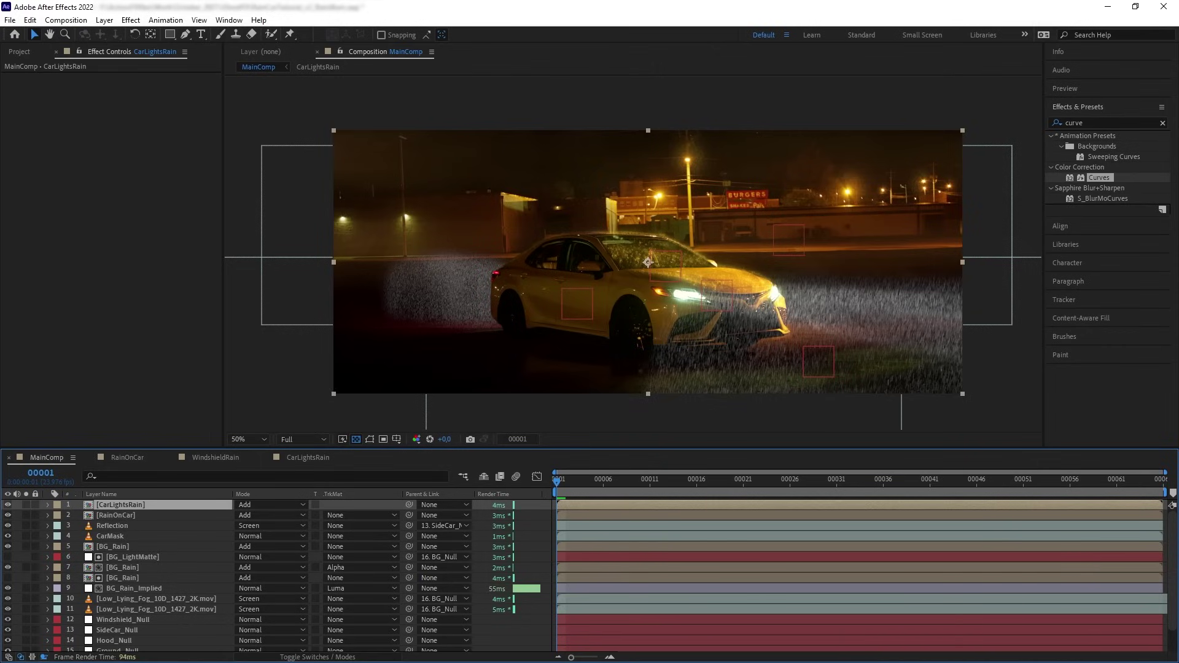
Create an adjustment layer named CarLights_Implied directly beneath CarLightsRain and use CarLightsRain as its luma matte.
click(104, 20)
mouse_move(122, 34)
click(398, 142)
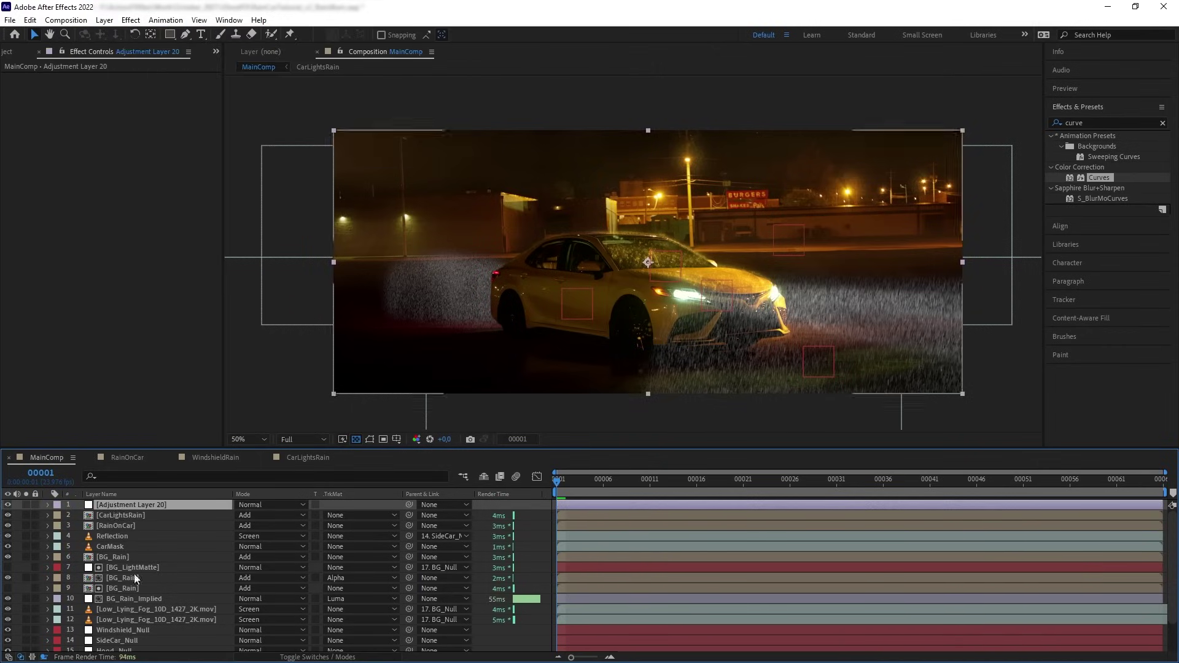
drag(129, 506, 139, 522)
key(Return)
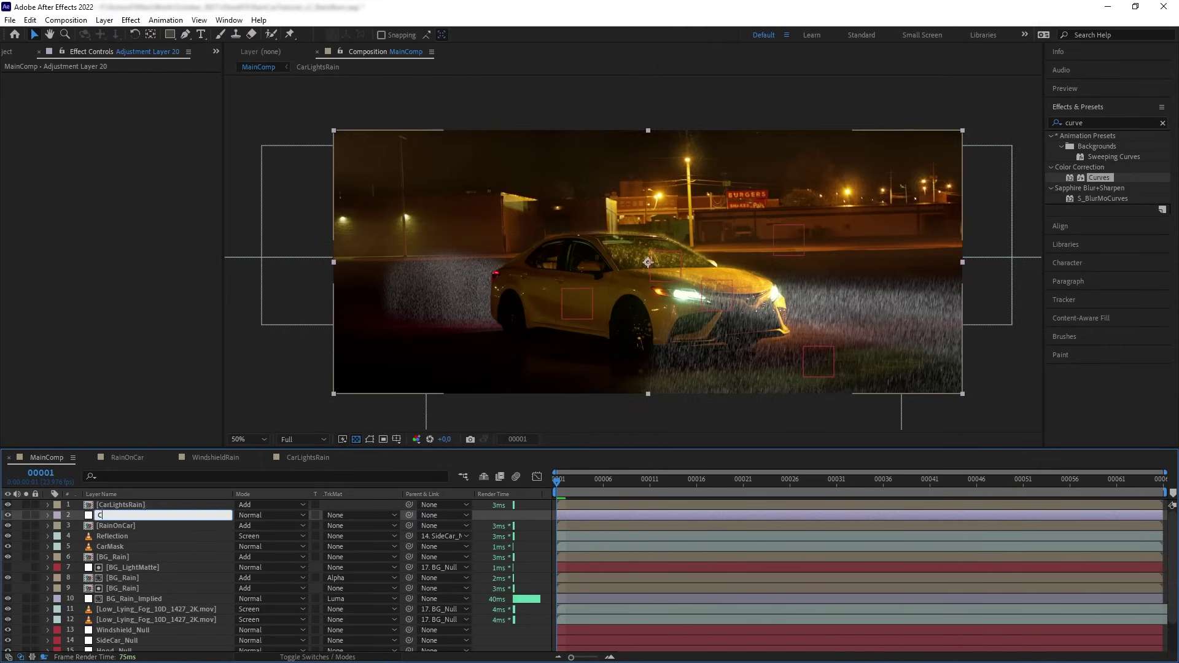
text(CarLights_Implied)
key(Return)
click(375, 522)
click(378, 574)
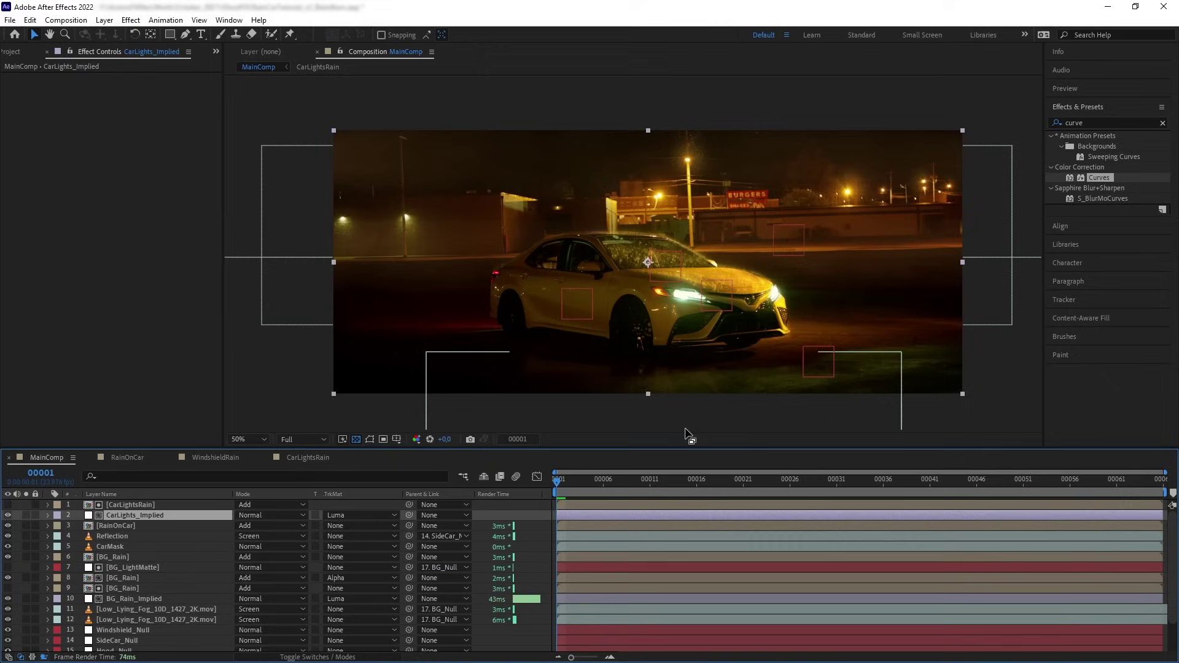
Apply Fast Box Blur with radius 50 and Hue/Saturation with master saturation -32 to CarLights_Implied.
click(1103, 123)
text(fast)
drag(1108, 198, 139, 516)
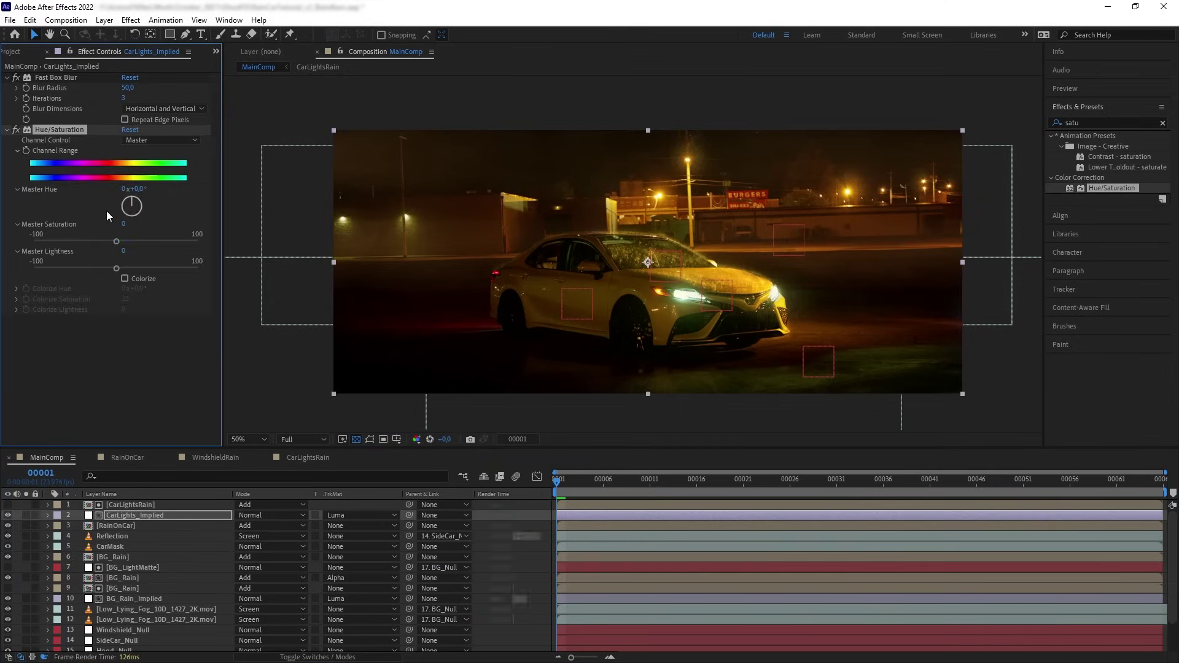
drag(117, 241, 90, 242)
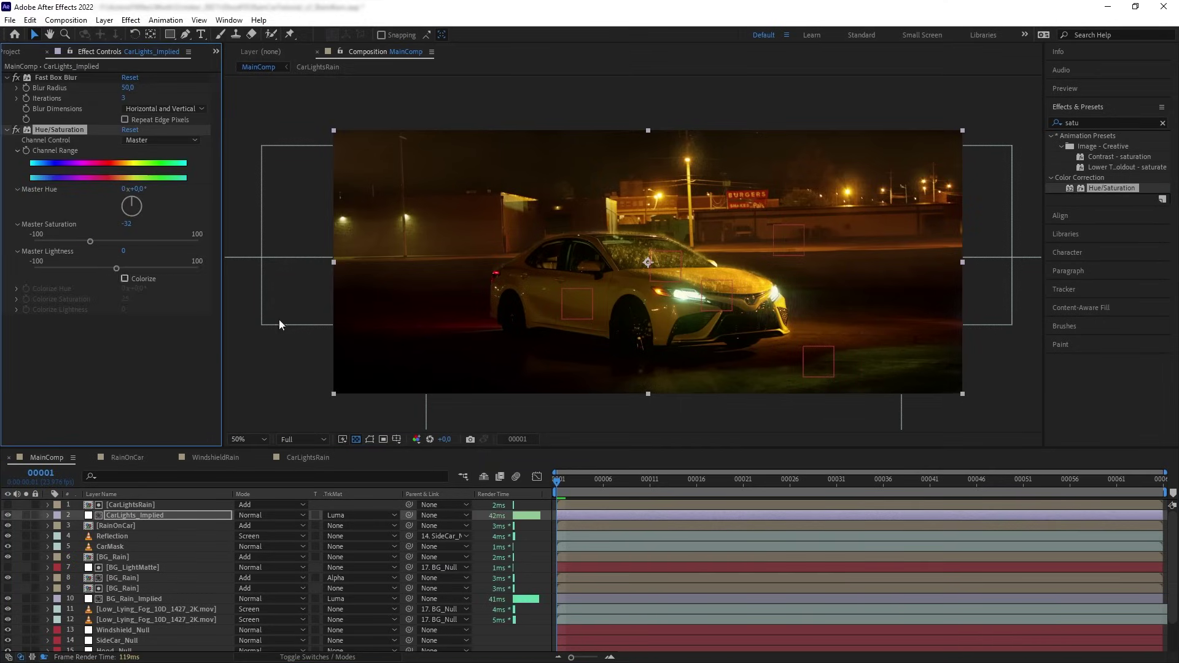
Duplicate the CarLightsRain layer and make the top copy visible.
drag(656, 357, 628, 337)
key(v)
click(124, 507)
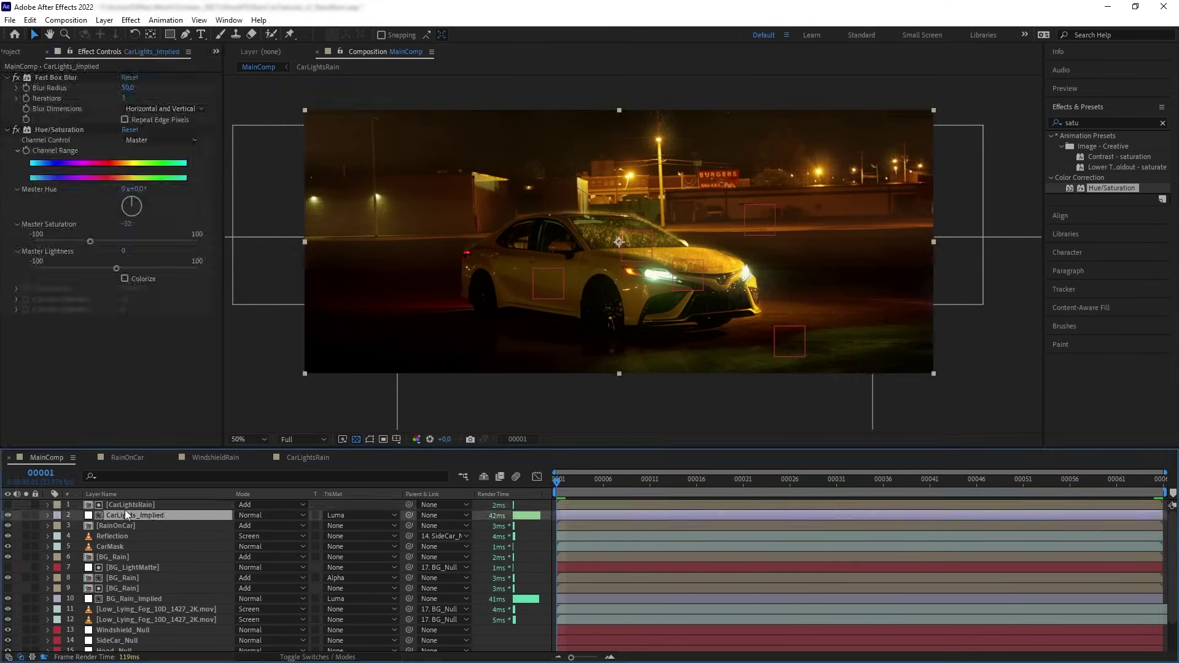
key(ctrl+d)
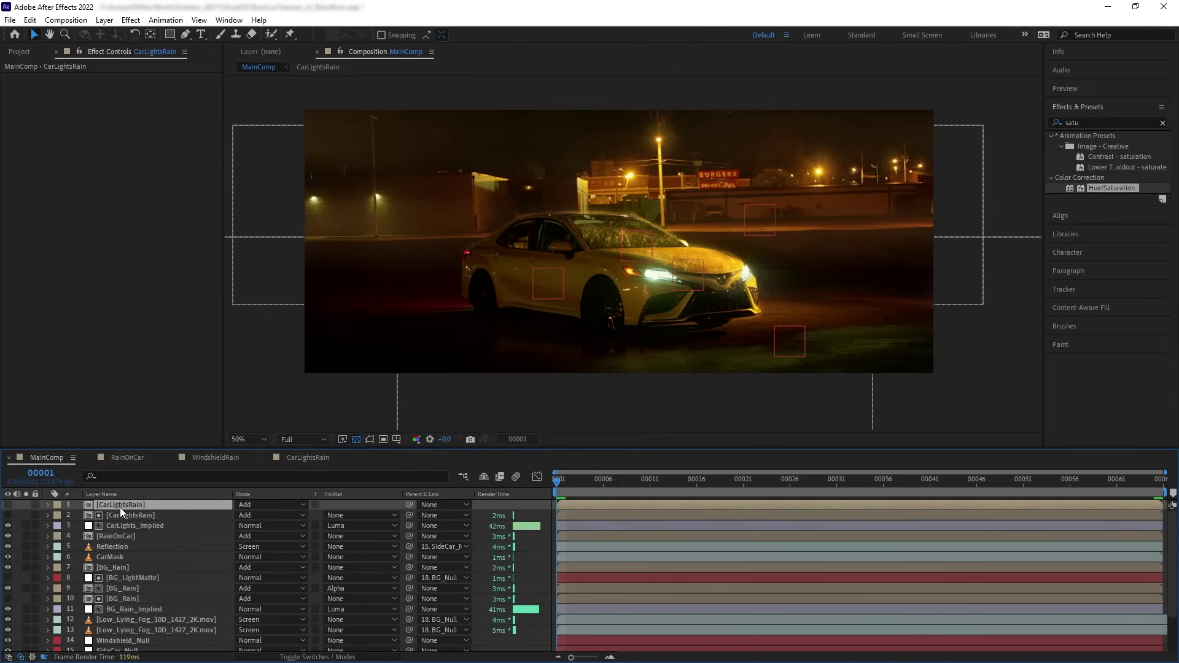
click(8, 505)
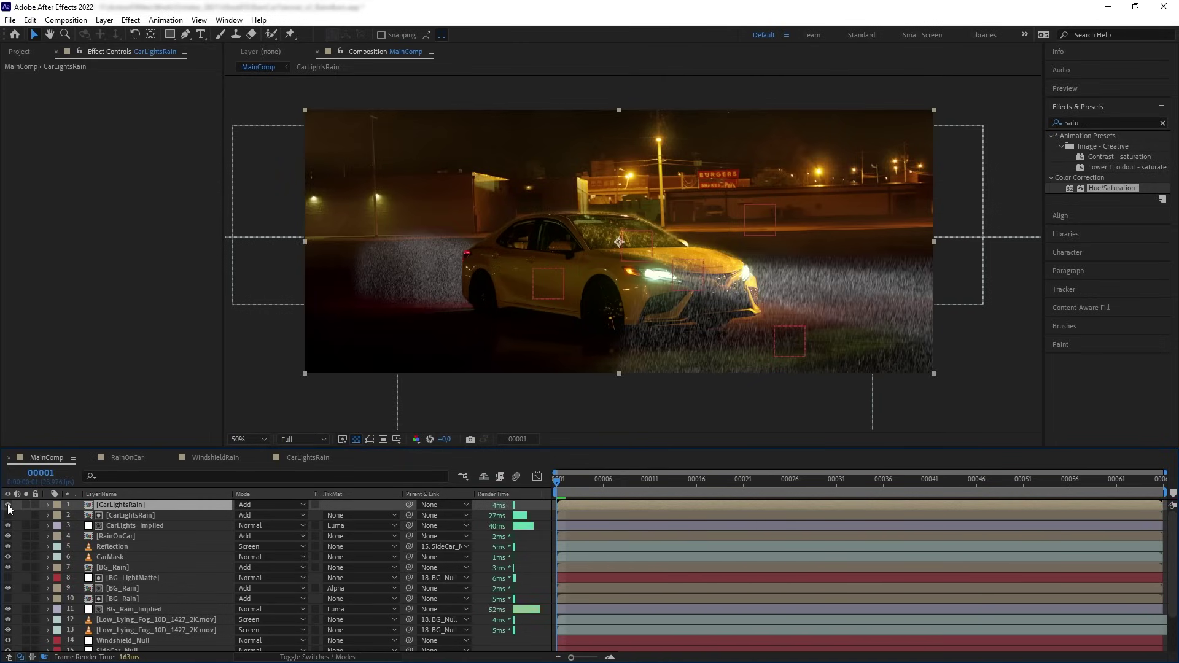
Apply Curves to the top CarLightsRain layer and pull its shadows down slightly.
click(1093, 122)
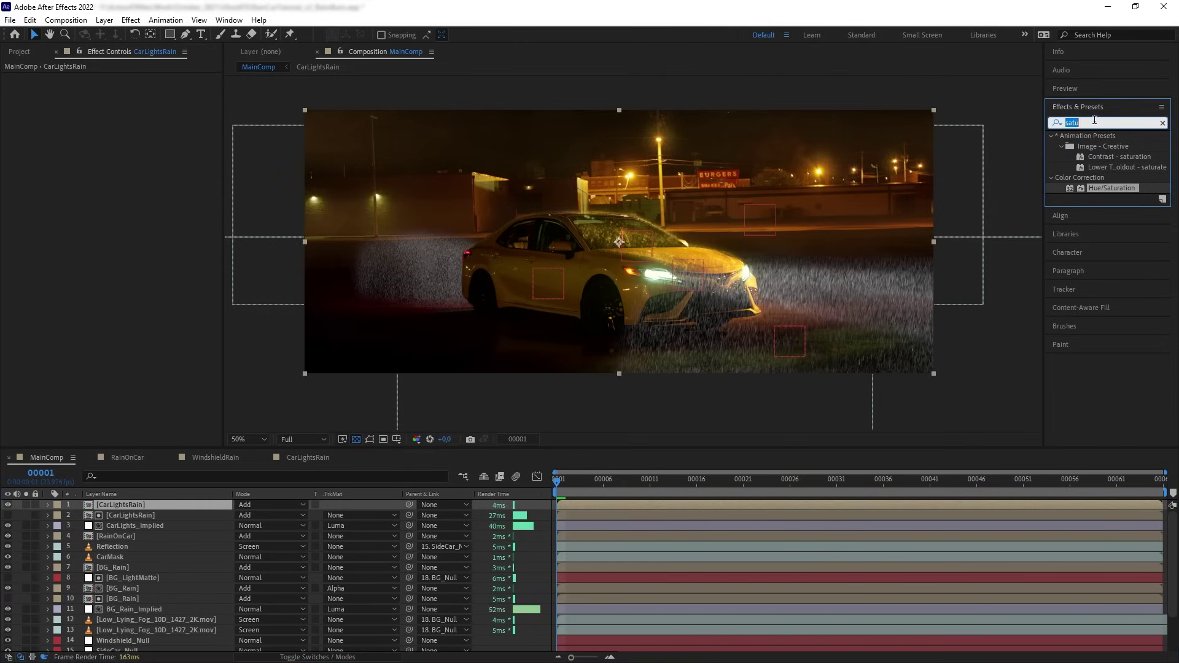
text(curve)
double_click(1097, 178)
drag(71, 235, 71, 245)
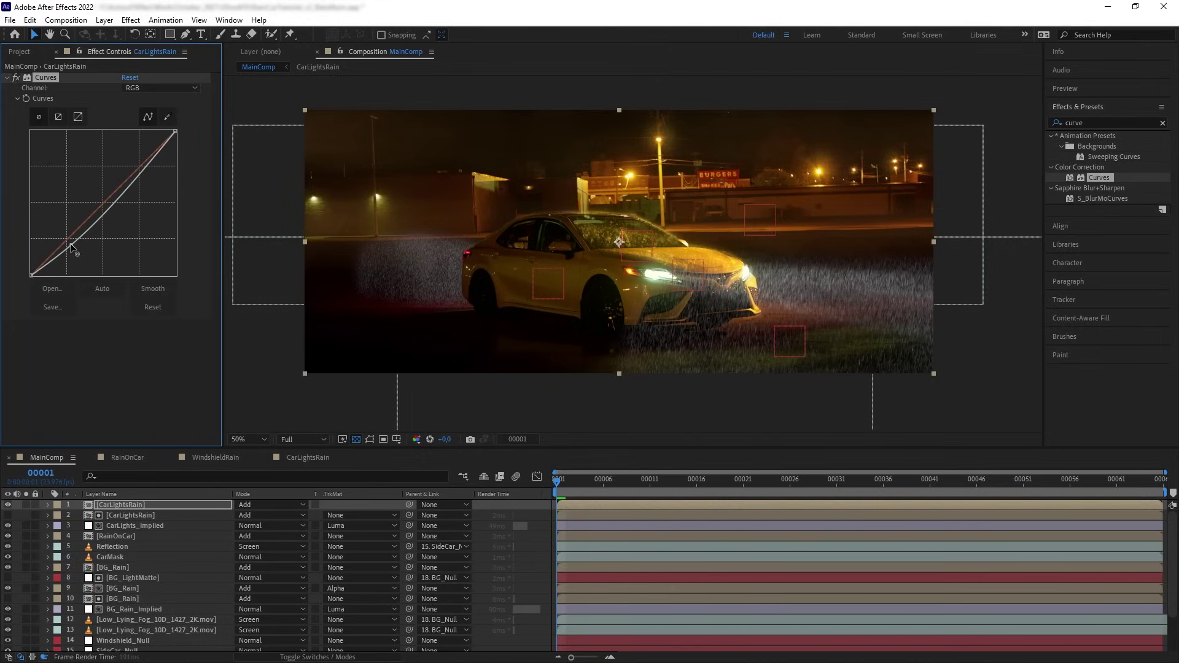
Raise the highlights in the top CarLightsRain layer's Curves and add Camera Lens Blur with a blur radius of 0.2.
click(125, 181)
drag(121, 177, 117, 174)
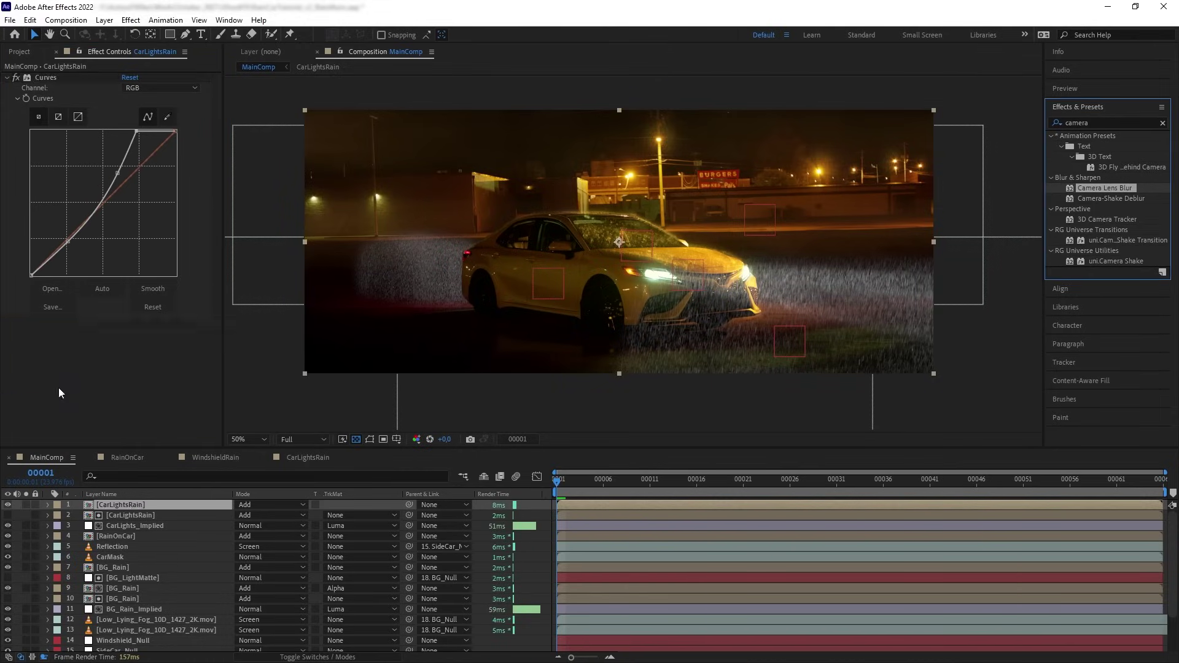
click(127, 252)
text(0)
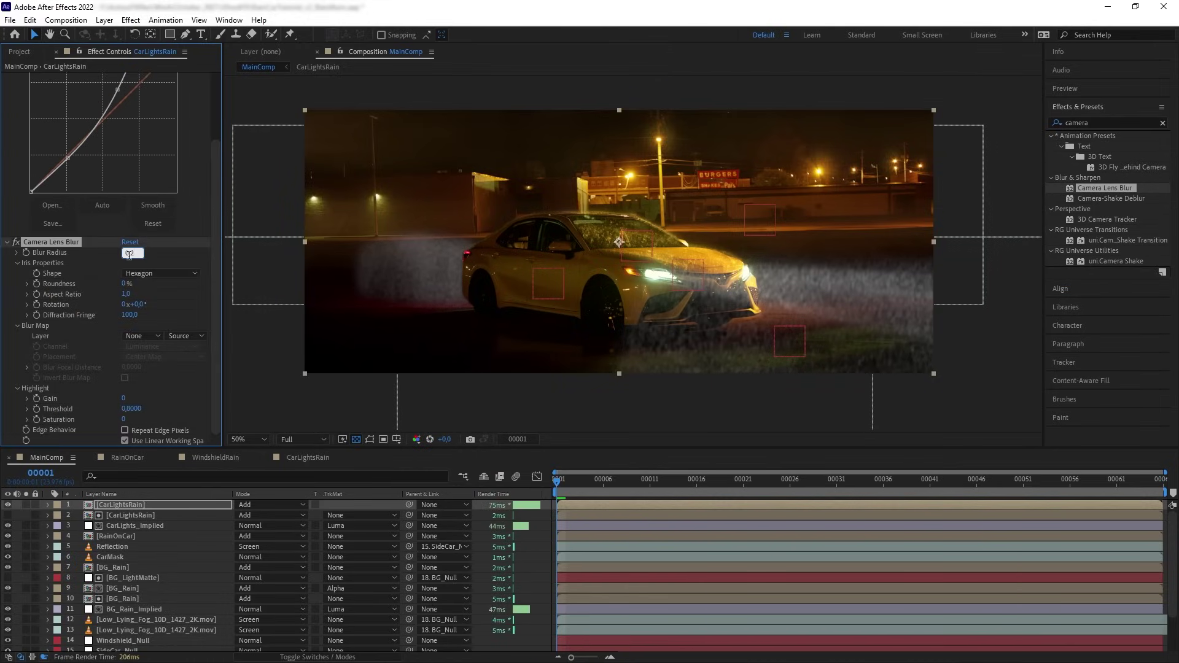
text(,2)
click(153, 262)
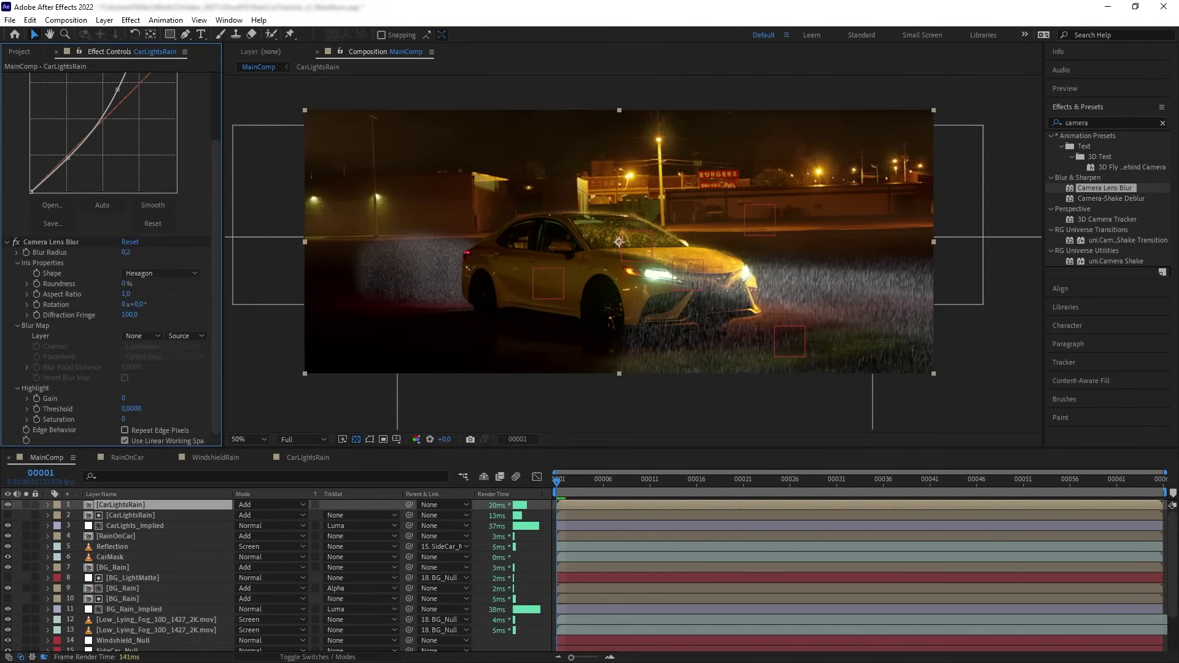
Apply Tint to the top CarLightsRain layer and map white to the pale green B4E7D6.
click(1162, 123)
text(tint)
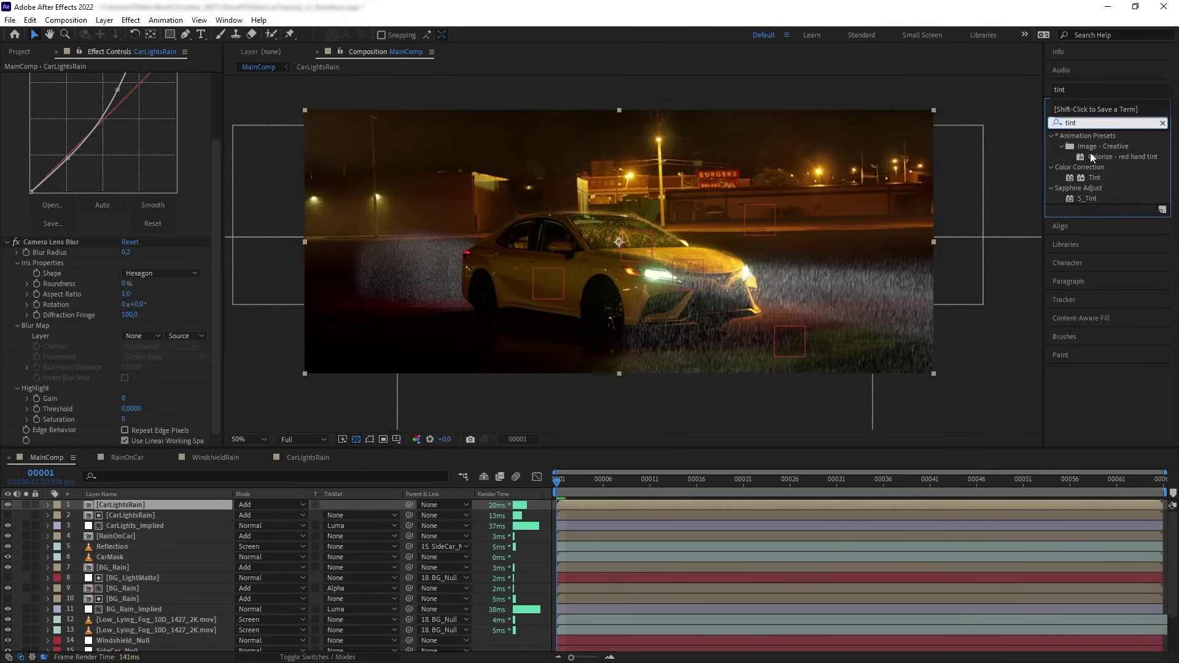
drag(1094, 178, 500, 304)
click(127, 419)
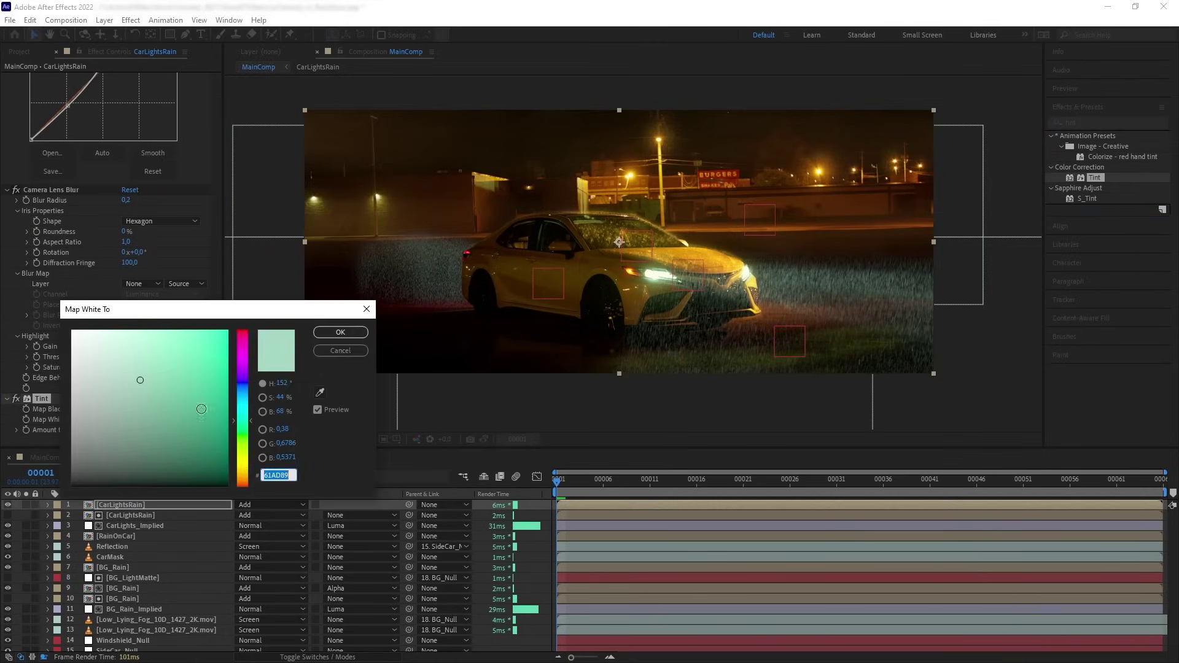
mouse_move(121, 357)
mouse_down()
mouse_move(114, 339)
mouse_move(106, 344)
mouse_up()
click(340, 332)
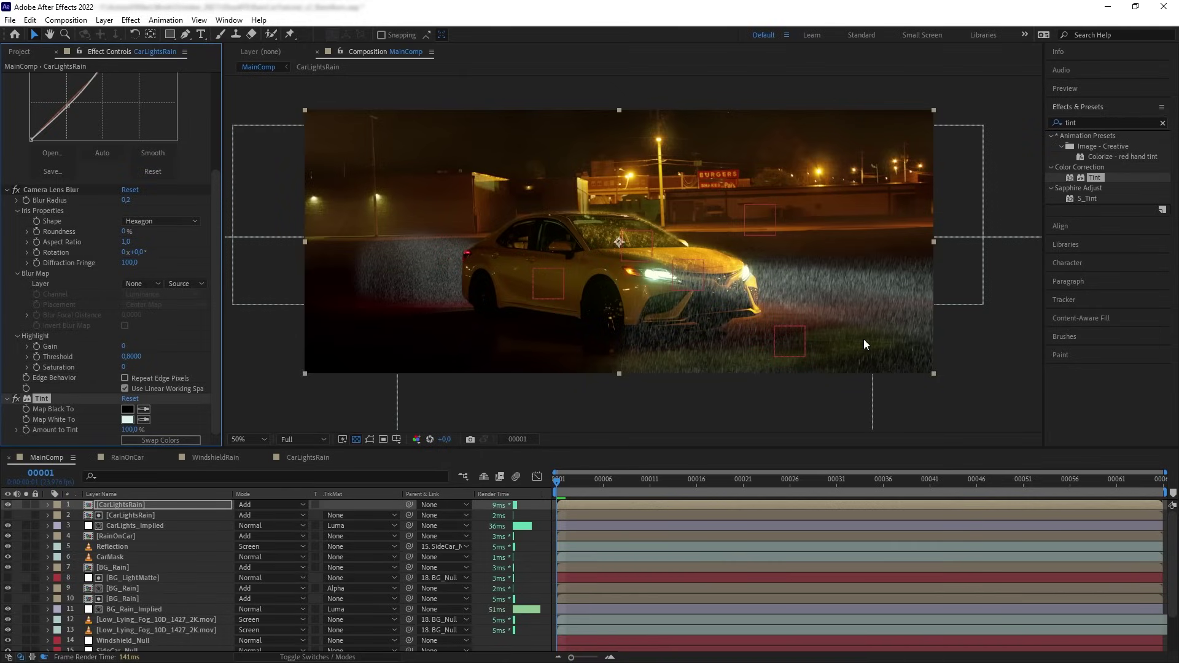
Draw a rectangular mask on the top CarLightsRain layer that keeps only the rain on the headlight side of the car.
key(q)
drag(561, 88, 1013, 467)
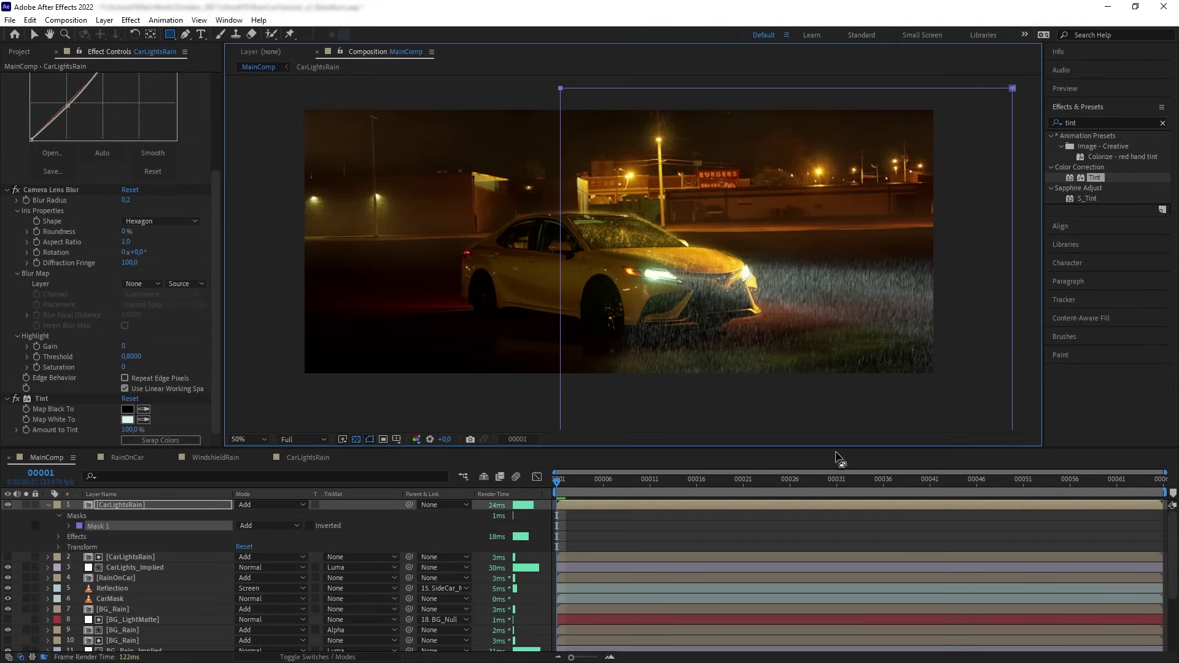
click(121, 507)
click(48, 504)
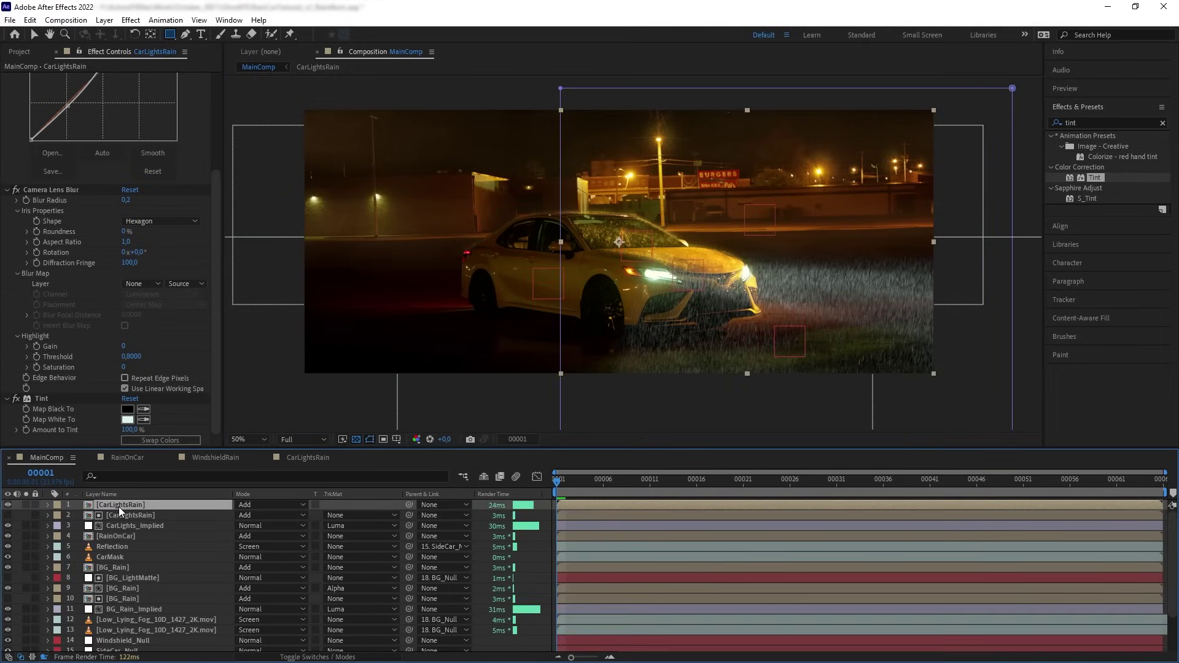
Duplicate the masked CarLightsRain layer and move the copy's mask over the tail-light side of the car.
key(ctrl+d)
scroll(115, 398, down, 5)
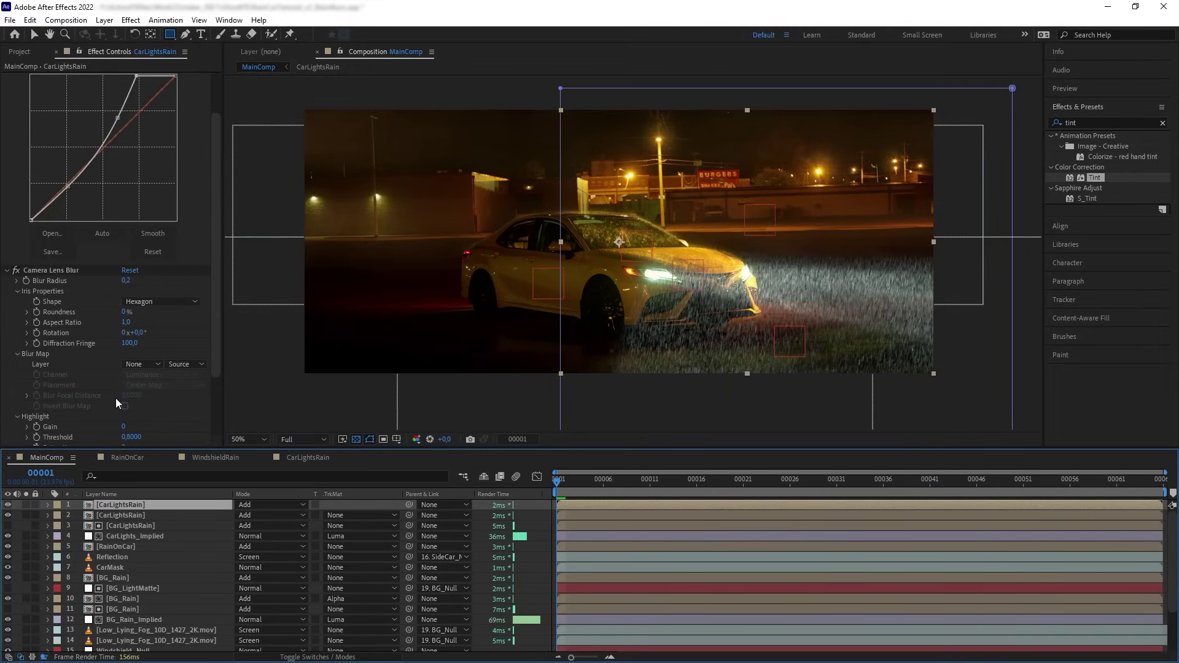
key(v)
key(m)
drag(726, 211, 272, 201)
Set the Tint effect's white mapping on the tail-light CarLightsRain copy to red FF0707.
click(128, 419)
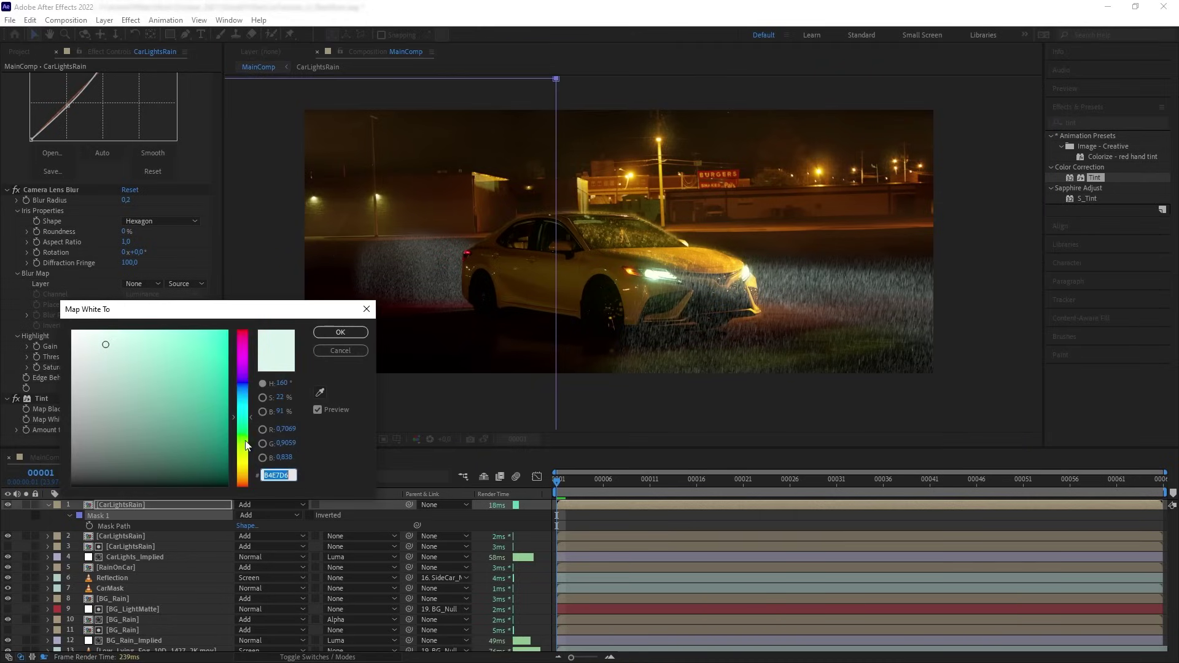
drag(240, 455, 241, 484)
drag(202, 350, 465, 347)
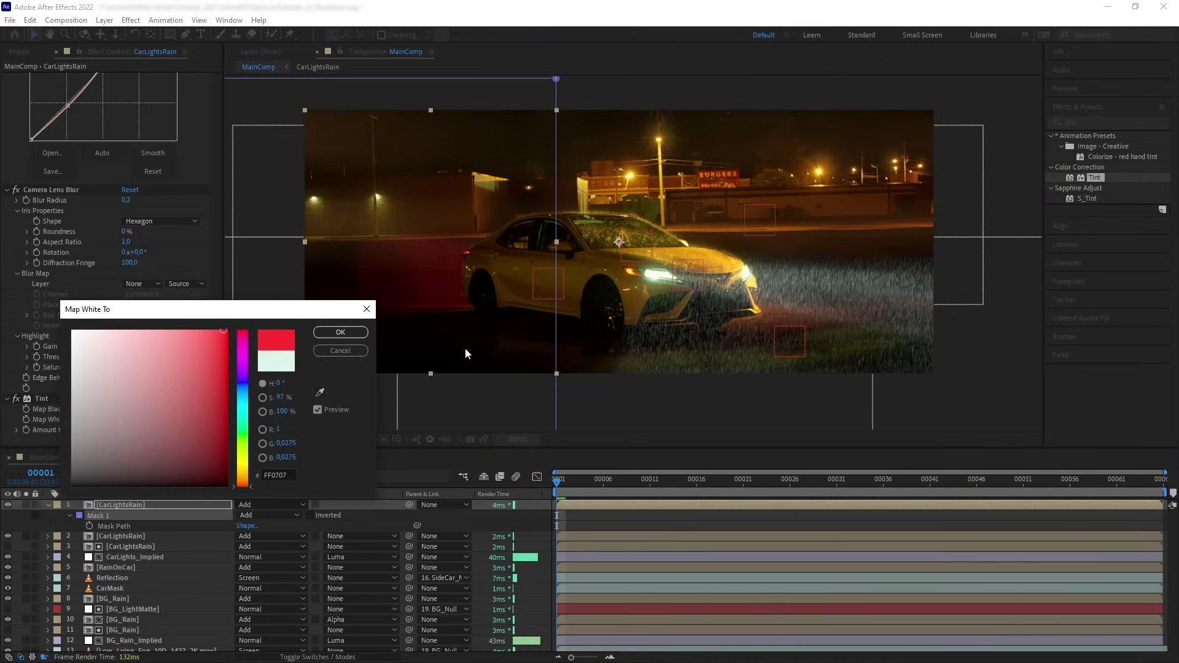
click(341, 332)
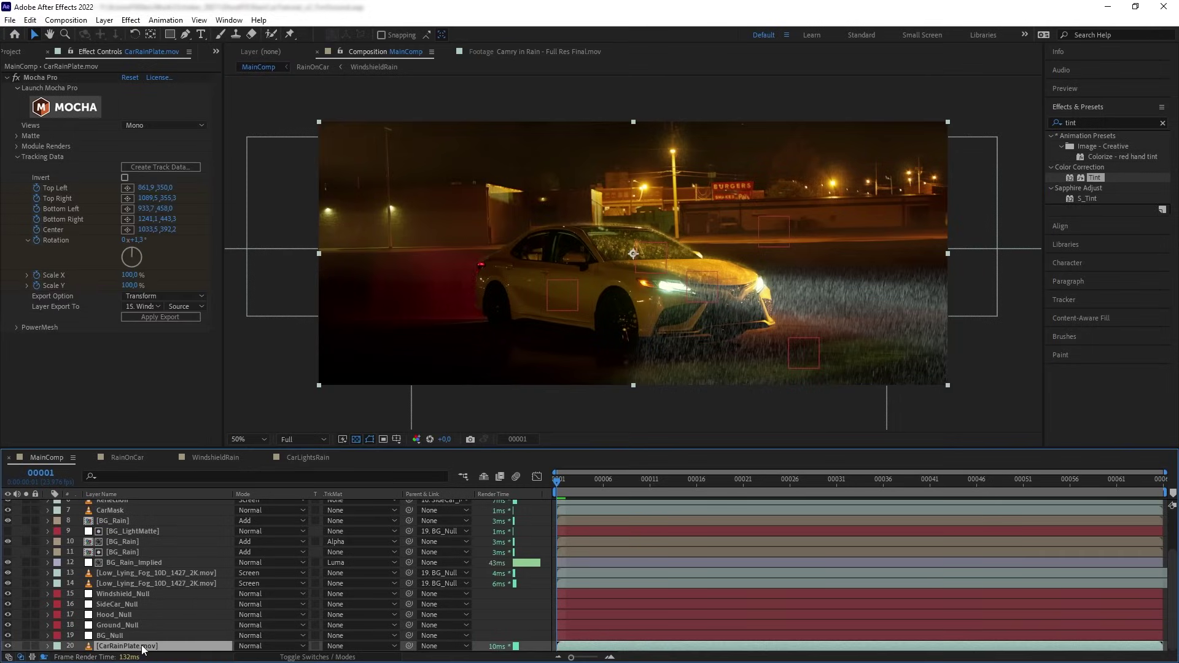
Place a copy of CarRainPlate.mov at the top of the layer stack, pre-compose it as RainOnGround, and open that composition.
drag(154, 653, 142, 501)
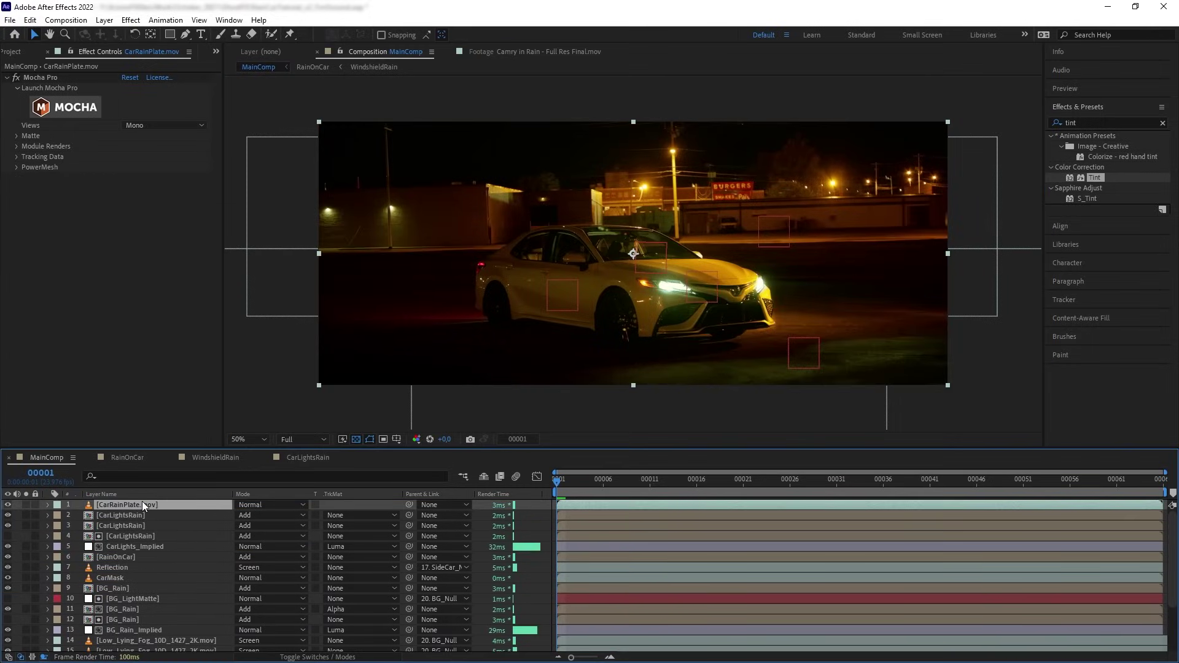
key(ctrl+shift+c)
text(RainOnGround)
key(Return)
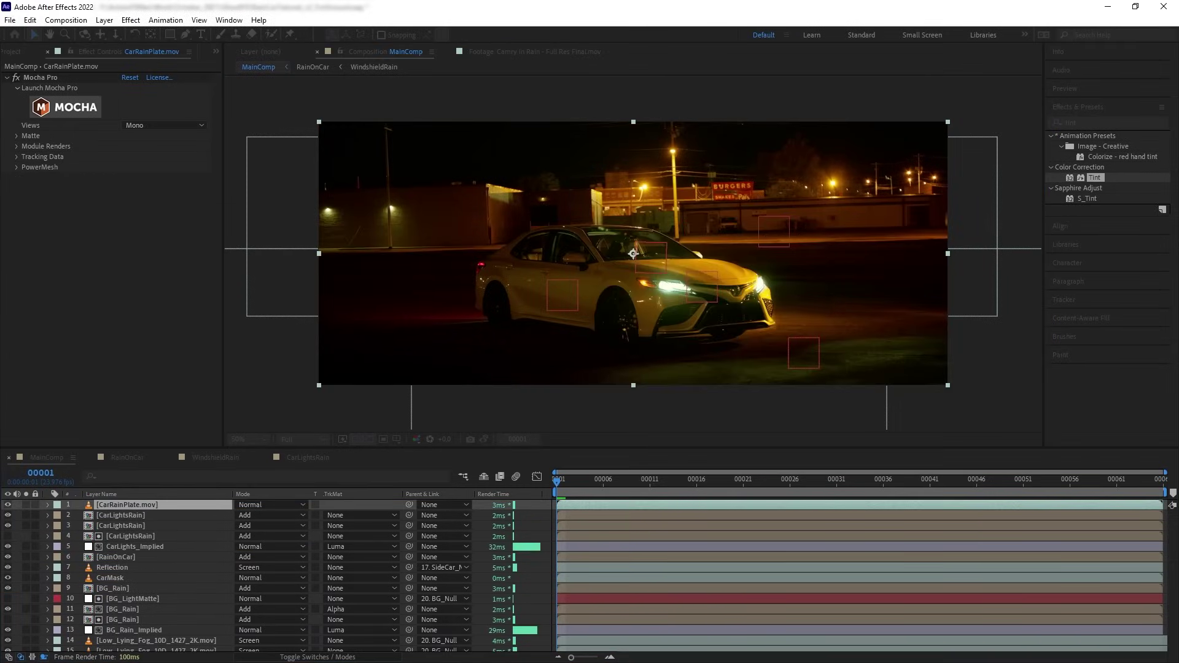
double_click(123, 504)
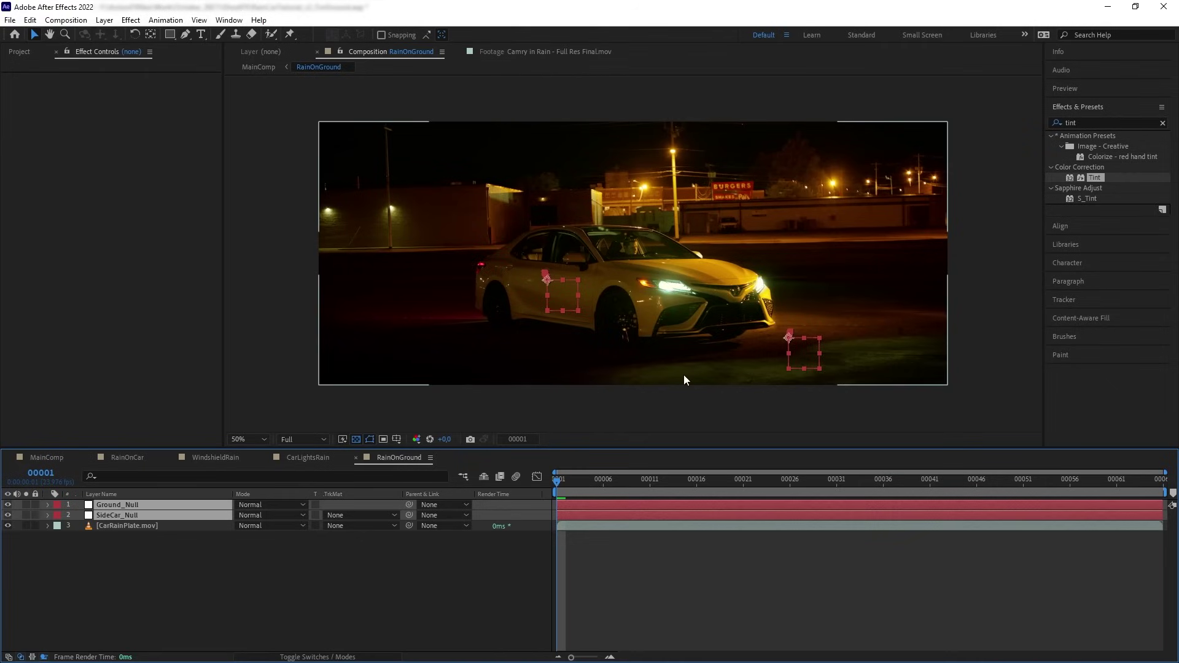
Add the Rain_on_Ground_3_3759.mov footage to the RainOnGround composition as the top layer.
click(643, 408)
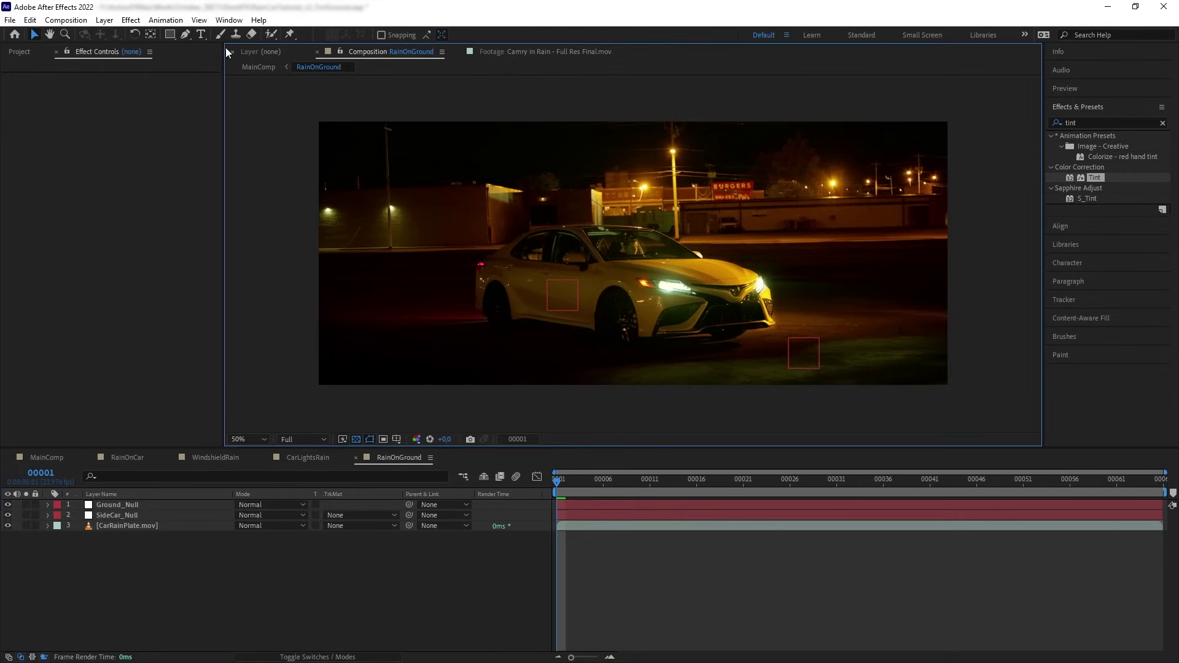
click(13, 56)
click(90, 340)
drag(90, 340, 646, 132)
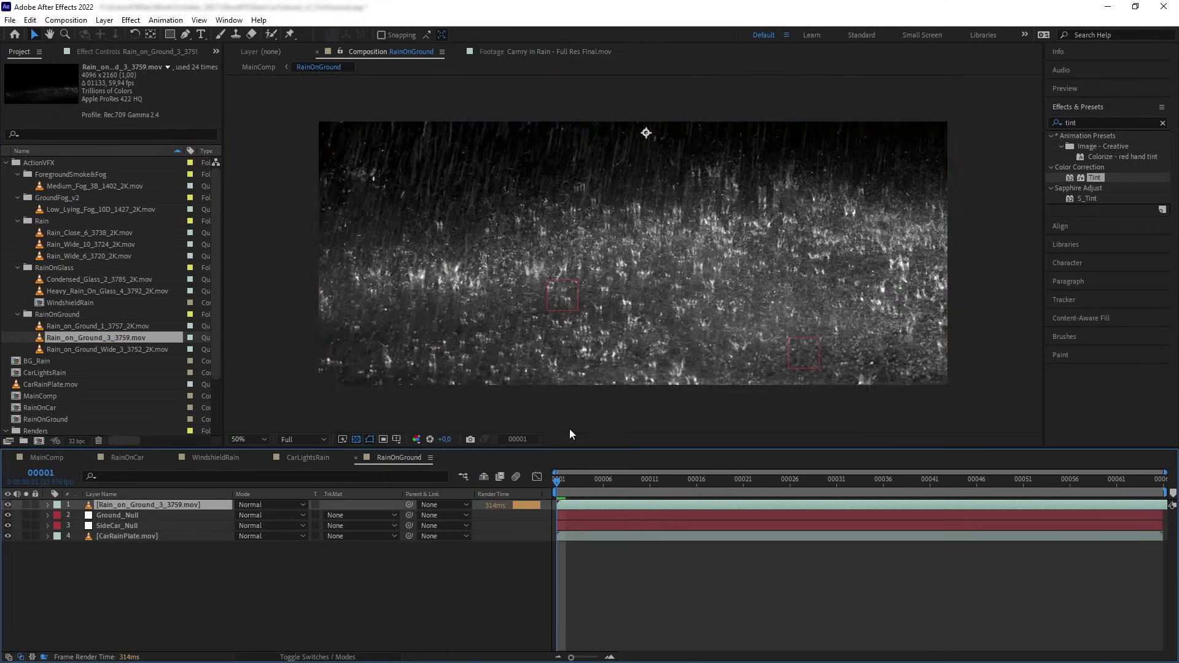
Scale the ground rain layer to 18%, position it on the ground in front of the car, and set its blend mode to Add.
key(s)
drag(251, 515, 202, 515)
drag(646, 141, 728, 348)
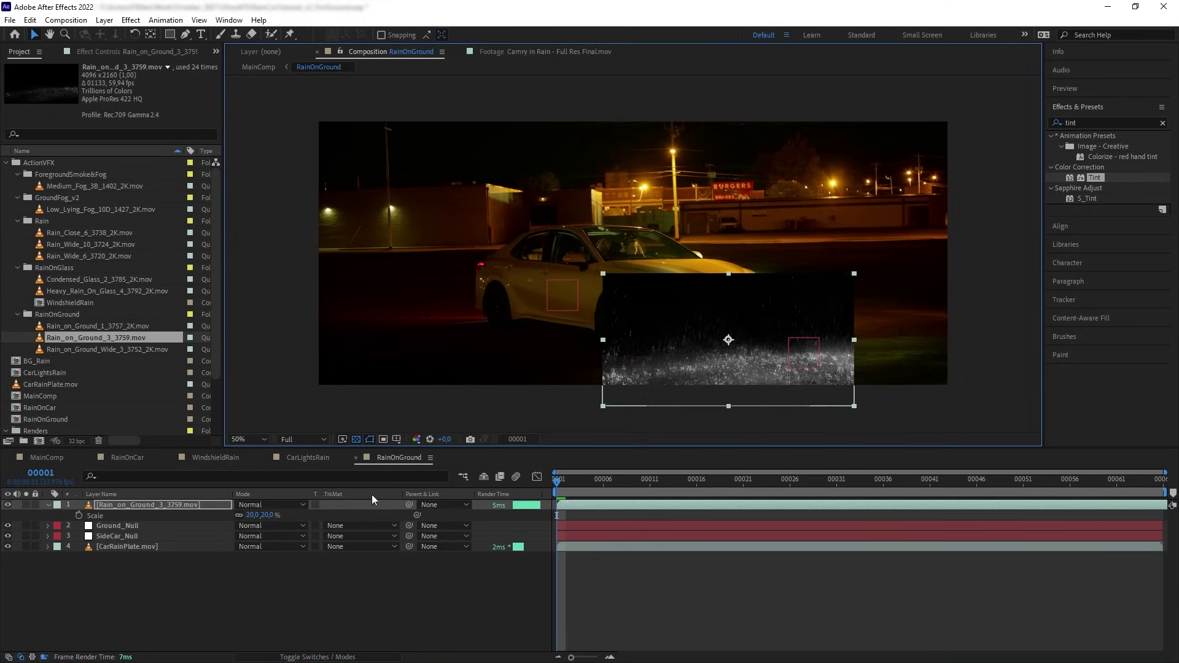
click(270, 505)
click(258, 245)
drag(251, 515, 246, 516)
Draw a rounded mask around the splashes on the ground in front of the car and feather it by 215 pixels.
key(g)
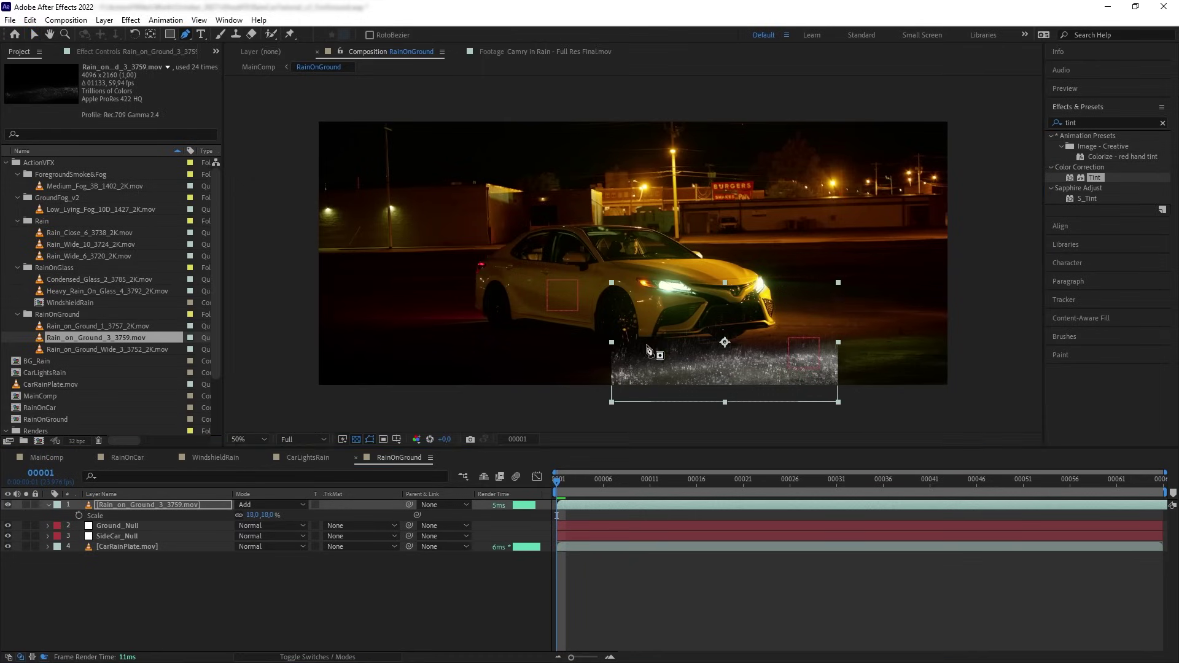
click(650, 351)
click(633, 383)
click(751, 409)
click(830, 377)
click(796, 346)
click(649, 351)
key(f)
Make the masked ground rain layer 3D and tilt it about its X axis to match the ground plane.
click(318, 657)
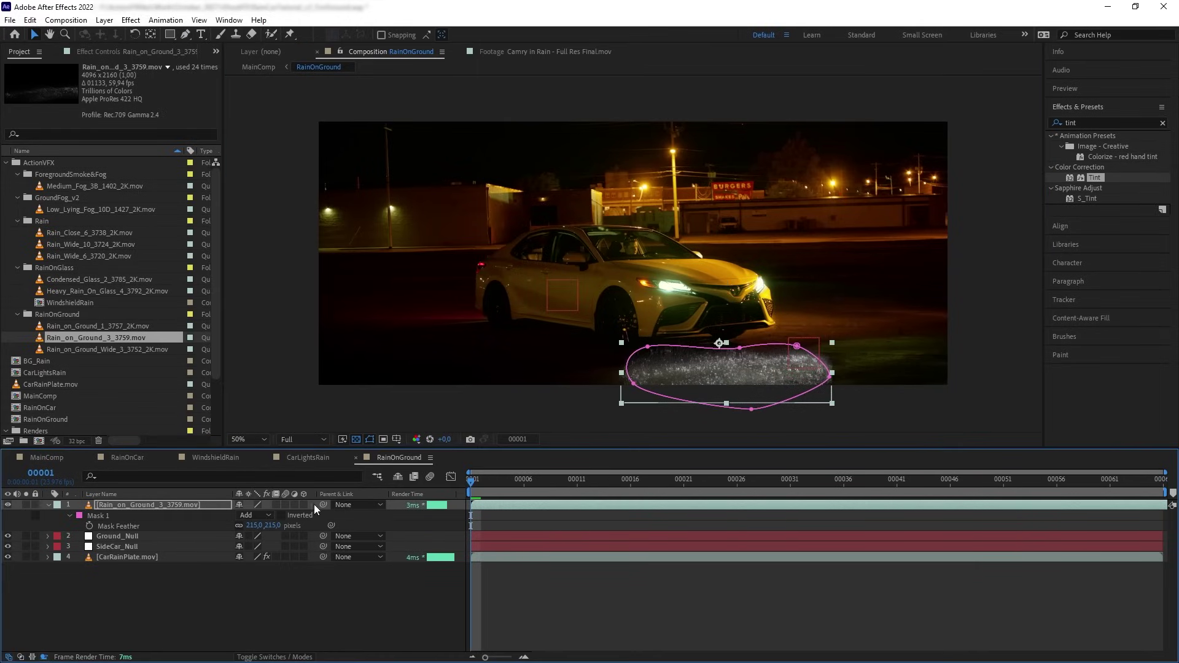
click(304, 504)
drag(722, 314, 725, 294)
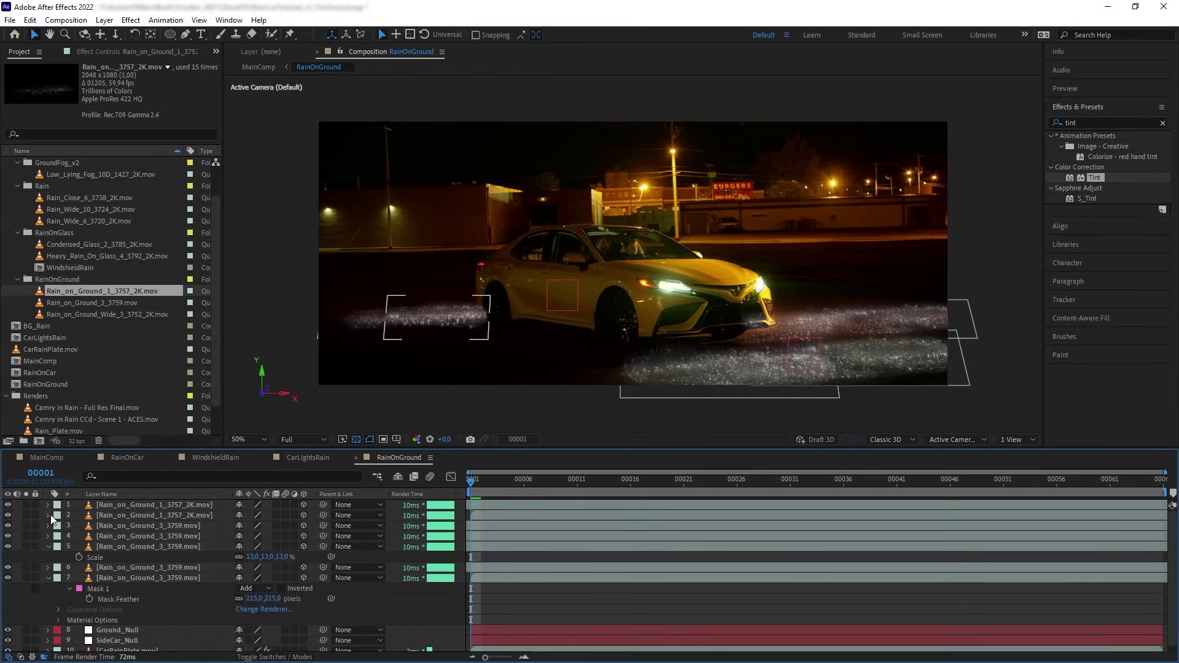
Add another Rain_on_Ground_3_3759.mov layer on the dark ground behind the front wheel, mask it, and set it to Add at 4% opacity.
drag(92, 302, 444, 309)
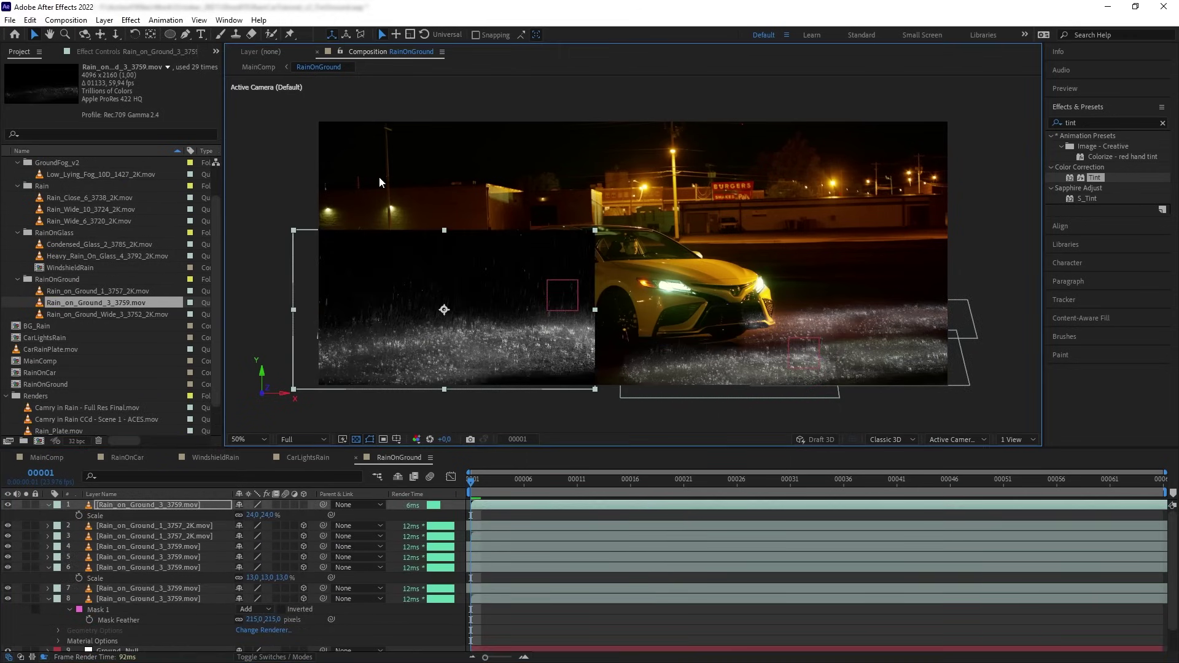
click(186, 36)
click(311, 326)
click(500, 307)
click(311, 326)
key(F4)
key(v)
drag(271, 515, 274, 515)
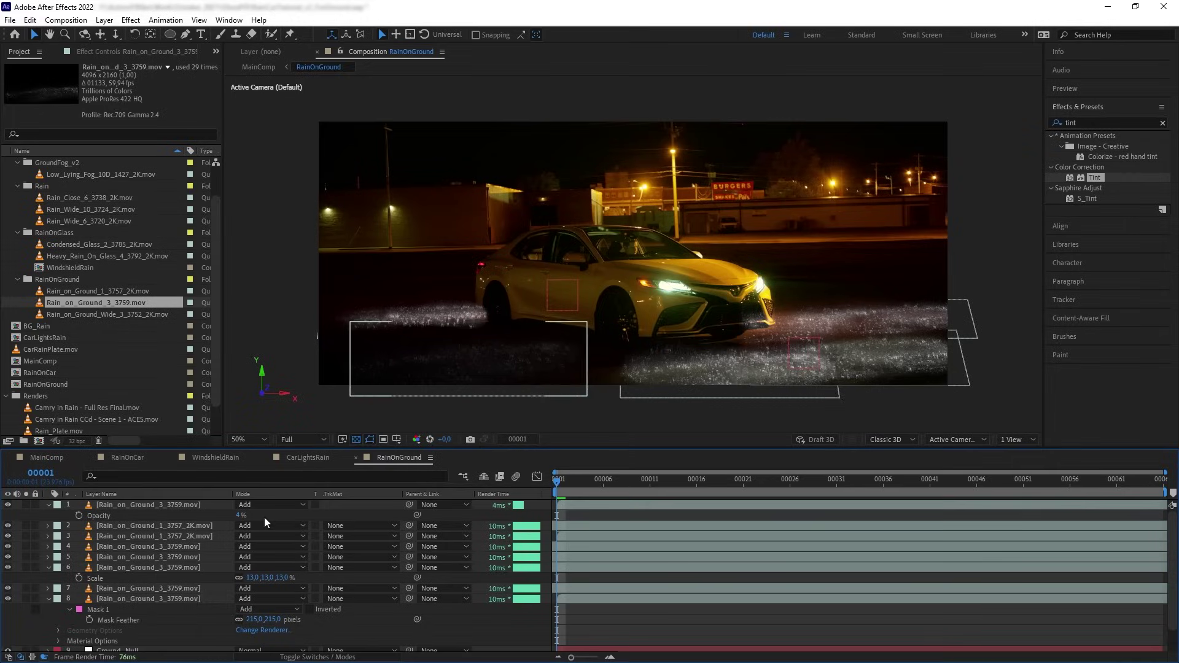
Apply Curves to the ground rain layers and pull the midtones down to darken the splashes.
drag(421, 378, 679, 381)
click(1000, 327)
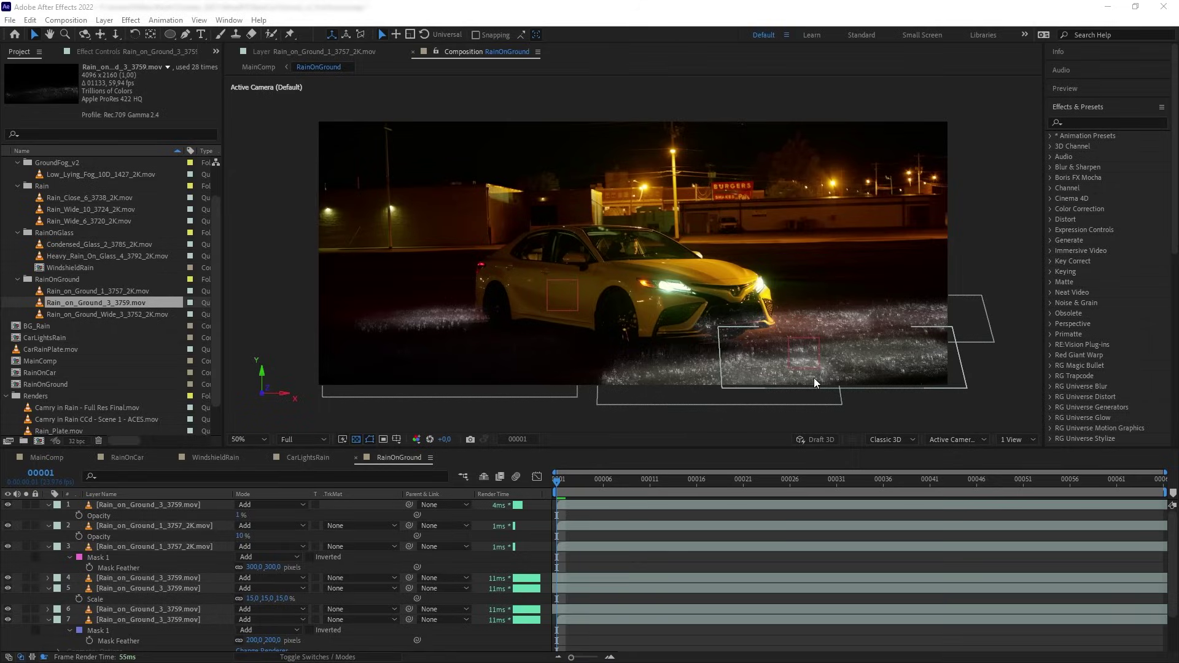
click(1105, 123)
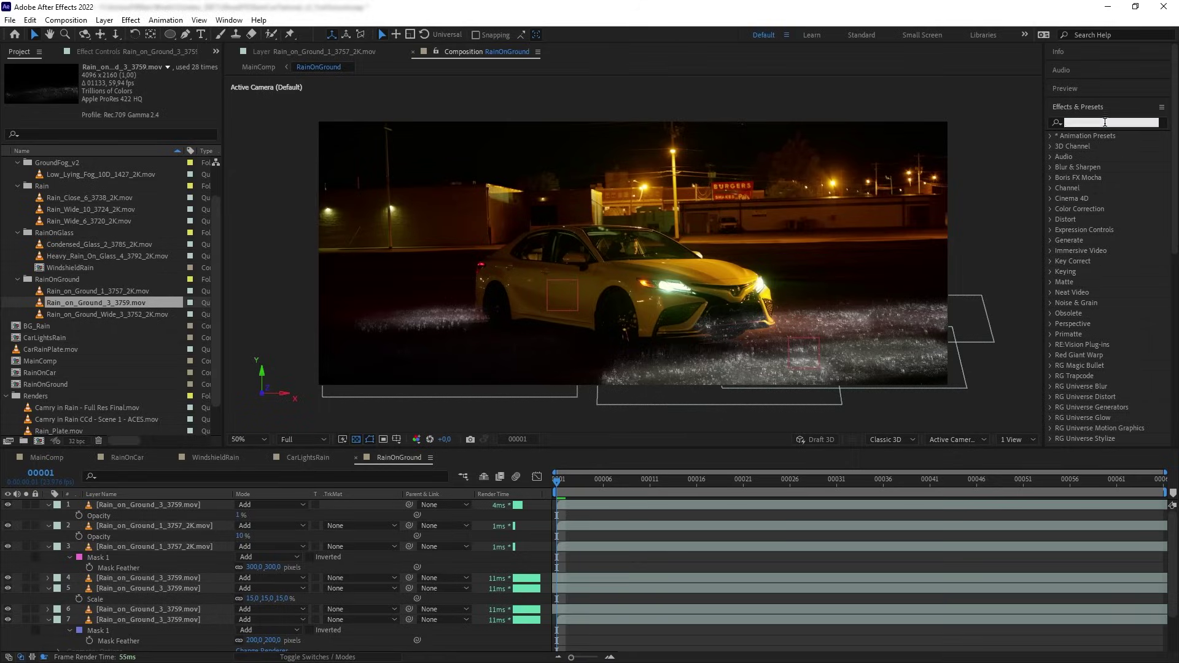
text(curve)
drag(1100, 176, 698, 378)
drag(90, 219, 113, 230)
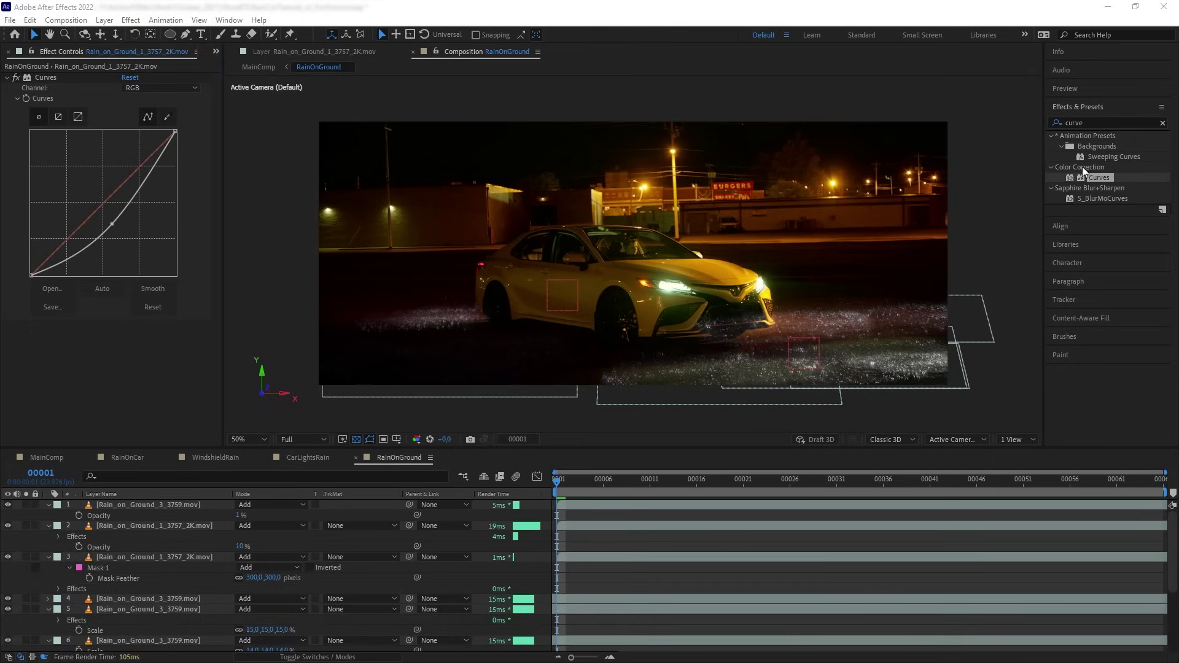
Apply Curves to the ground rain in front of the car and tint the tail-light ground rain with white mapped to B23131.
drag(1096, 176, 644, 362)
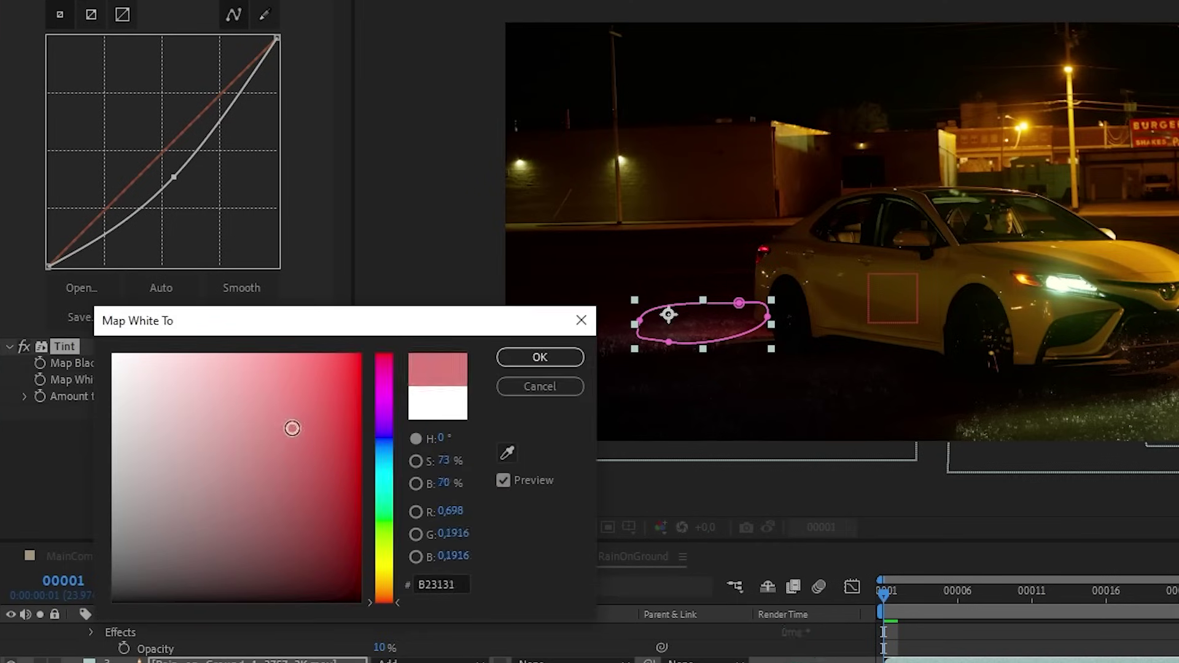
key(Return)
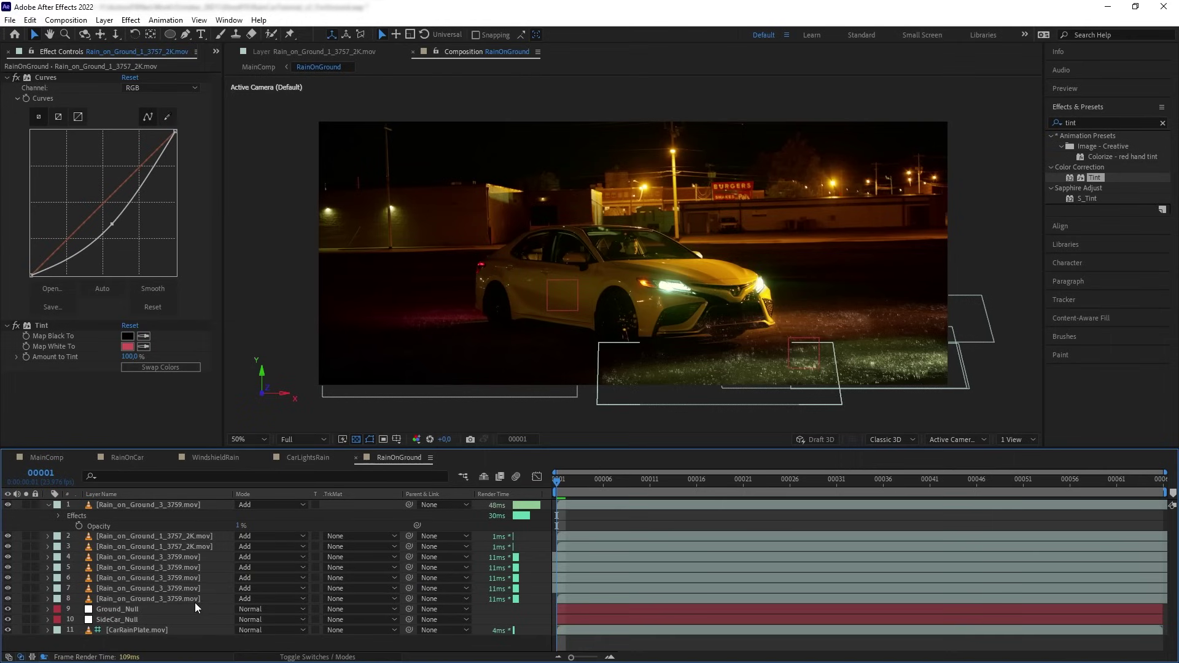
Parent the four foreground Rain_on_Ground_3_3759.mov layers by the headlights to Ground_Null.
drag(774, 421, 955, 391)
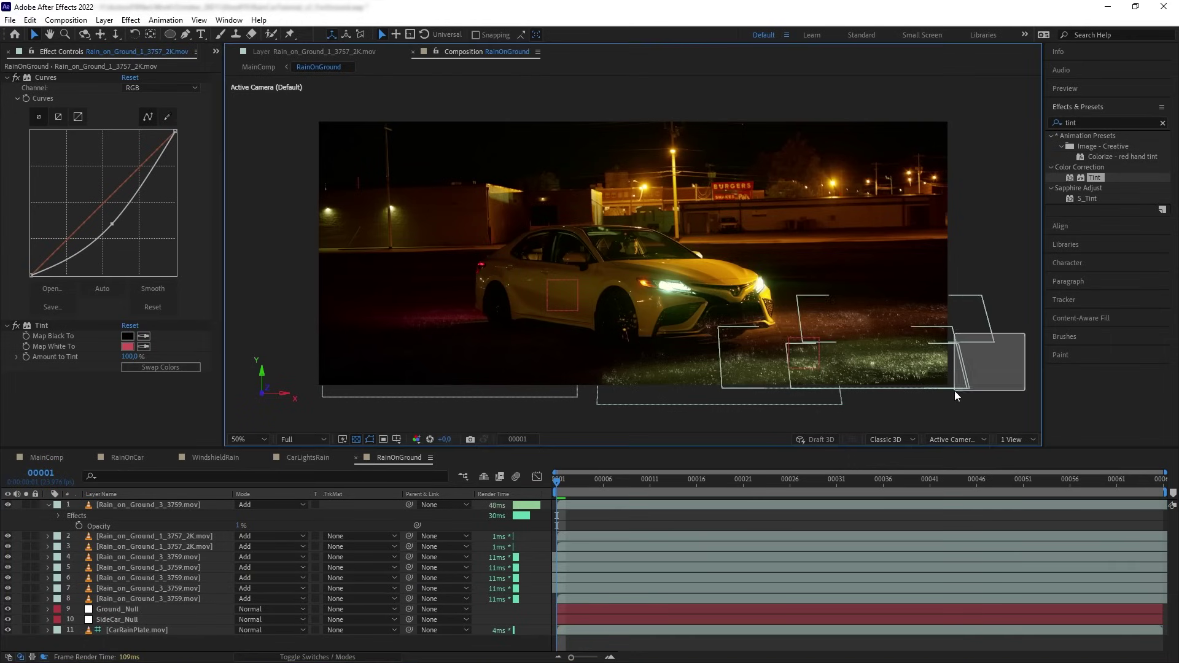
click(436, 601)
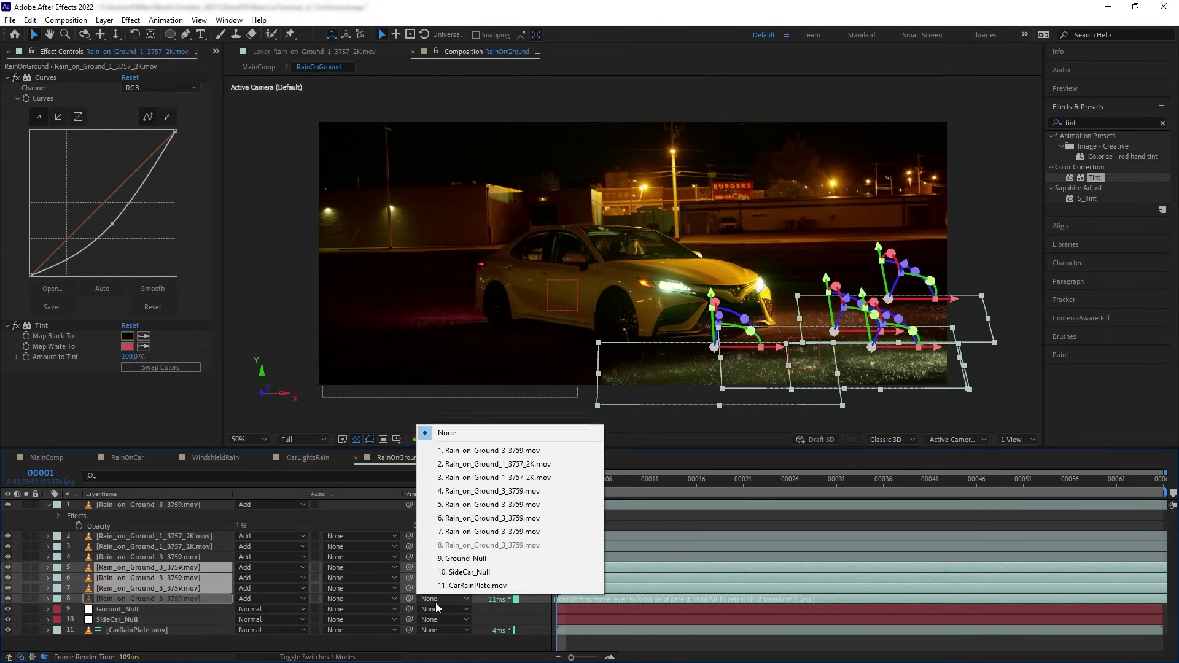
click(487, 559)
Parent the remaining four ground rain layers beside and behind the car to SideCar_Null.
drag(364, 389, 412, 546)
click(436, 505)
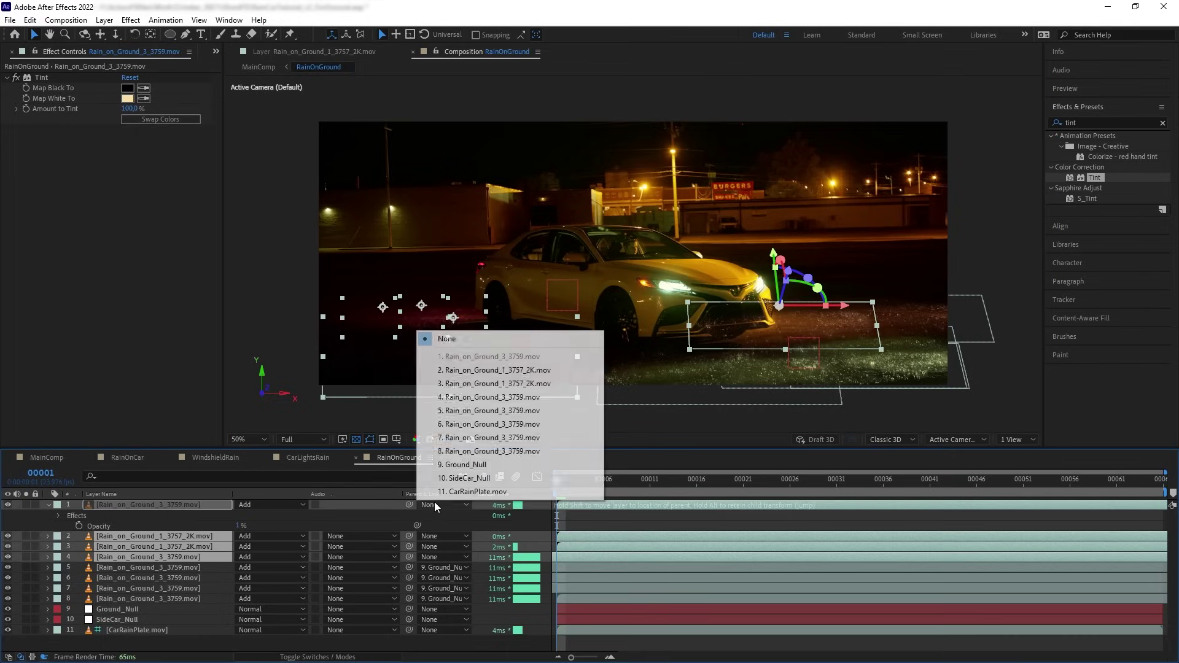
click(501, 477)
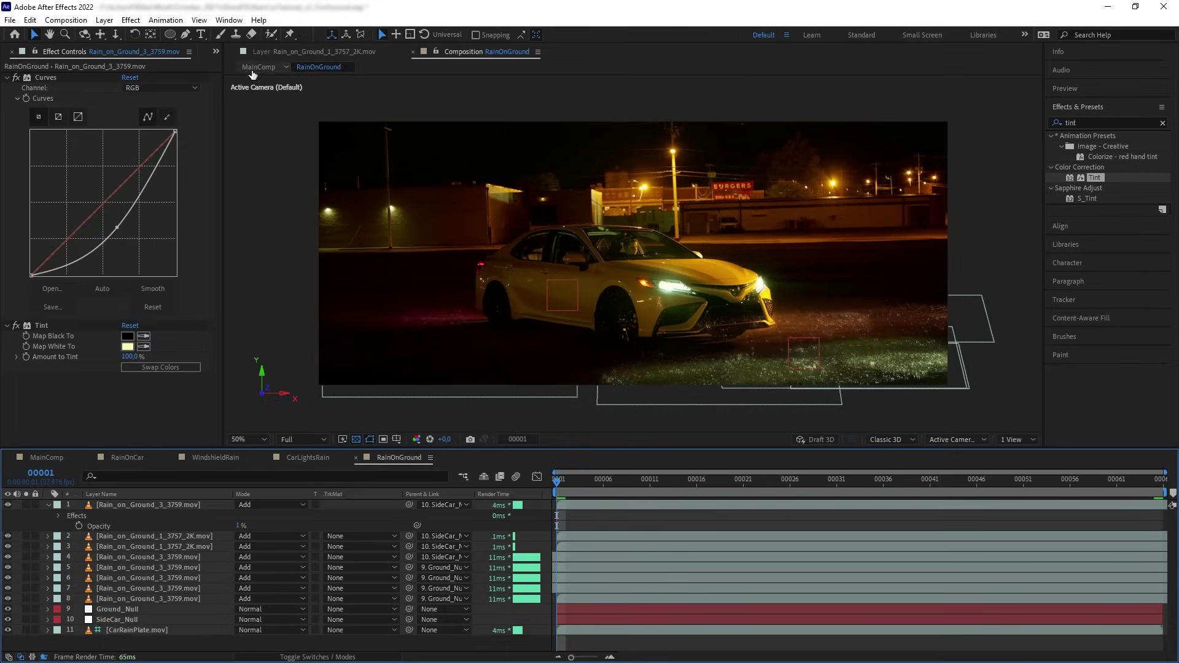
Return to MainComp, set the RainOnGround layer's blend mode to Add, and move it directly beneath CarMask.
click(258, 67)
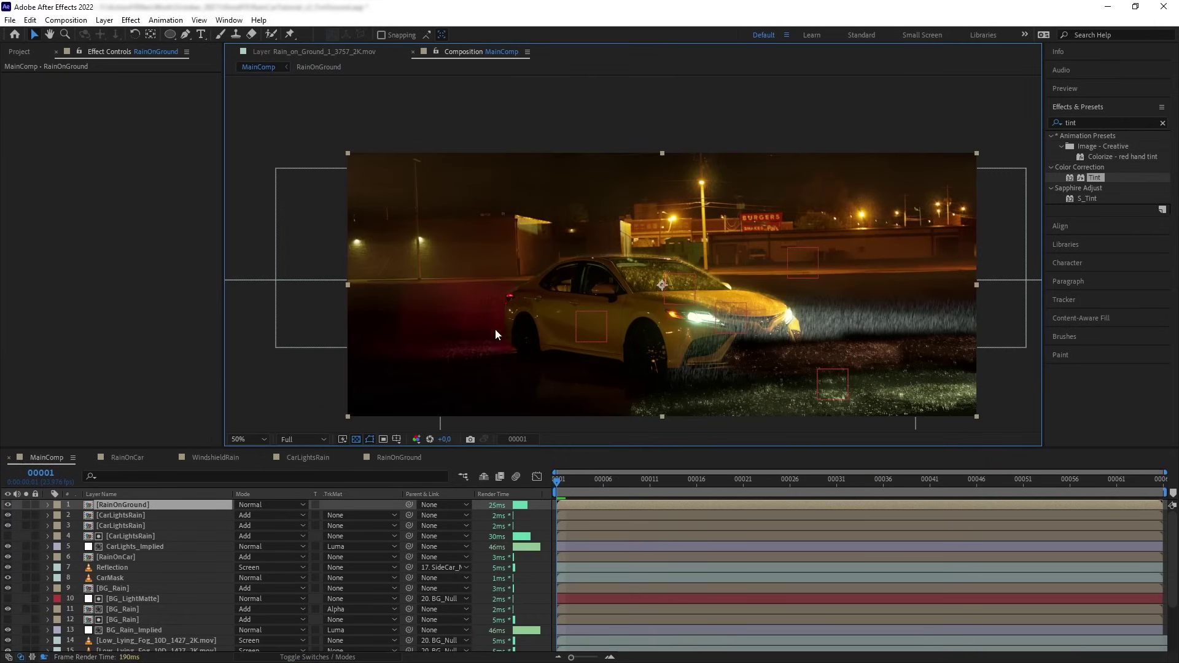
click(256, 503)
click(307, 258)
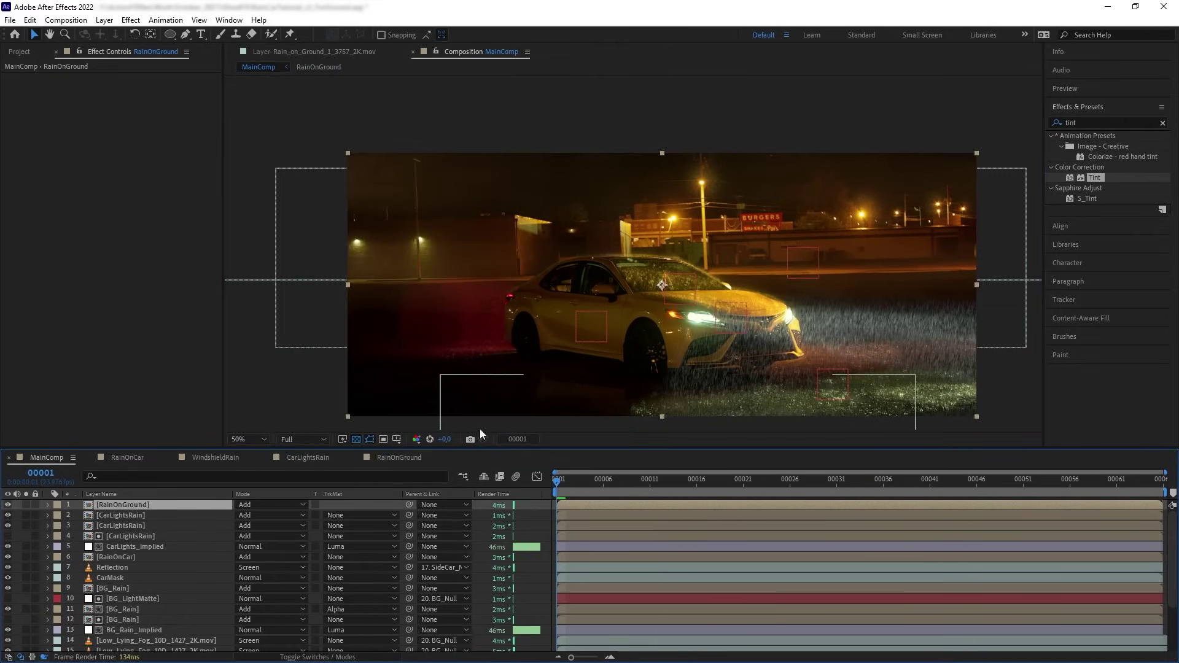
drag(124, 509, 150, 580)
Apply Camera Lens Blur to the RainOnGround layer and adjust its blur radius.
click(1099, 123)
text(camera)
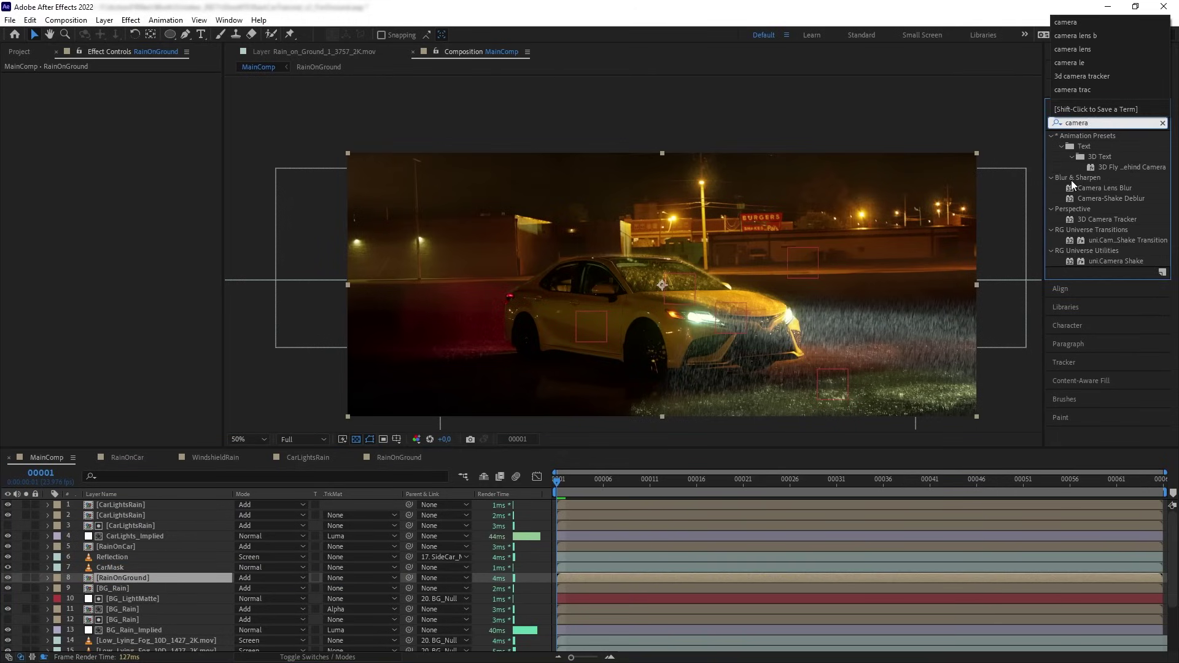
drag(1073, 186, 62, 175)
click(126, 88)
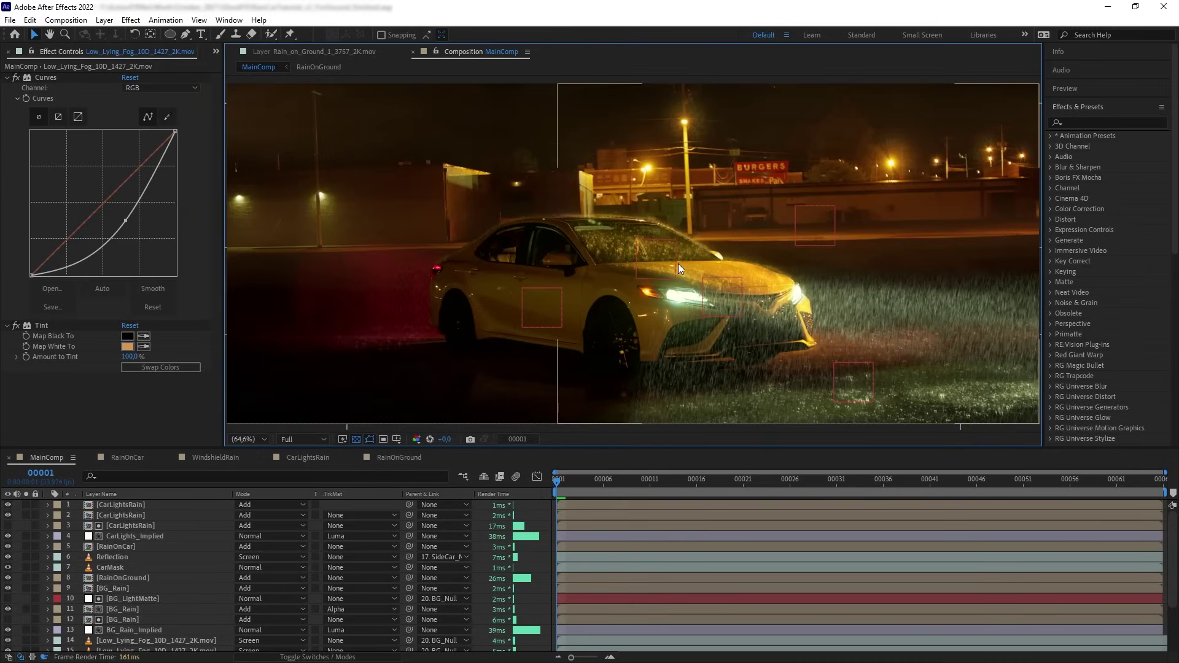
Duplicate CarRainPlate.mov to the top of the MainComp layer stack and pre-compose the copy as RainOverall.
scroll(151, 547, down, 3)
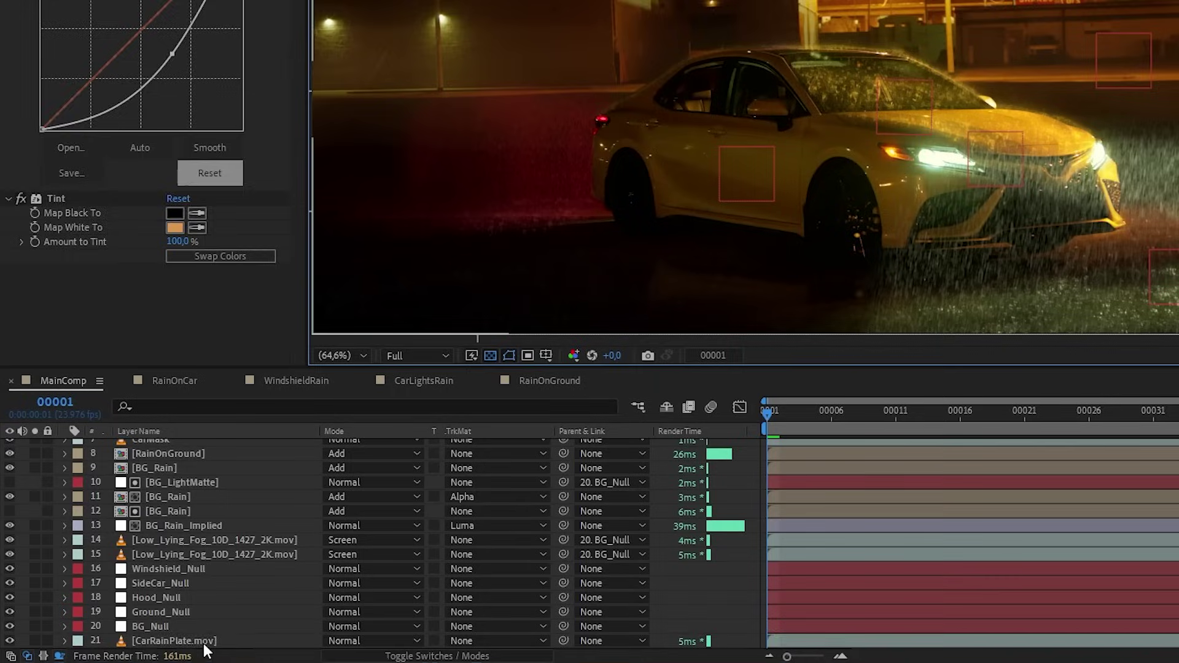
click(205, 642)
drag(205, 645, 200, 444)
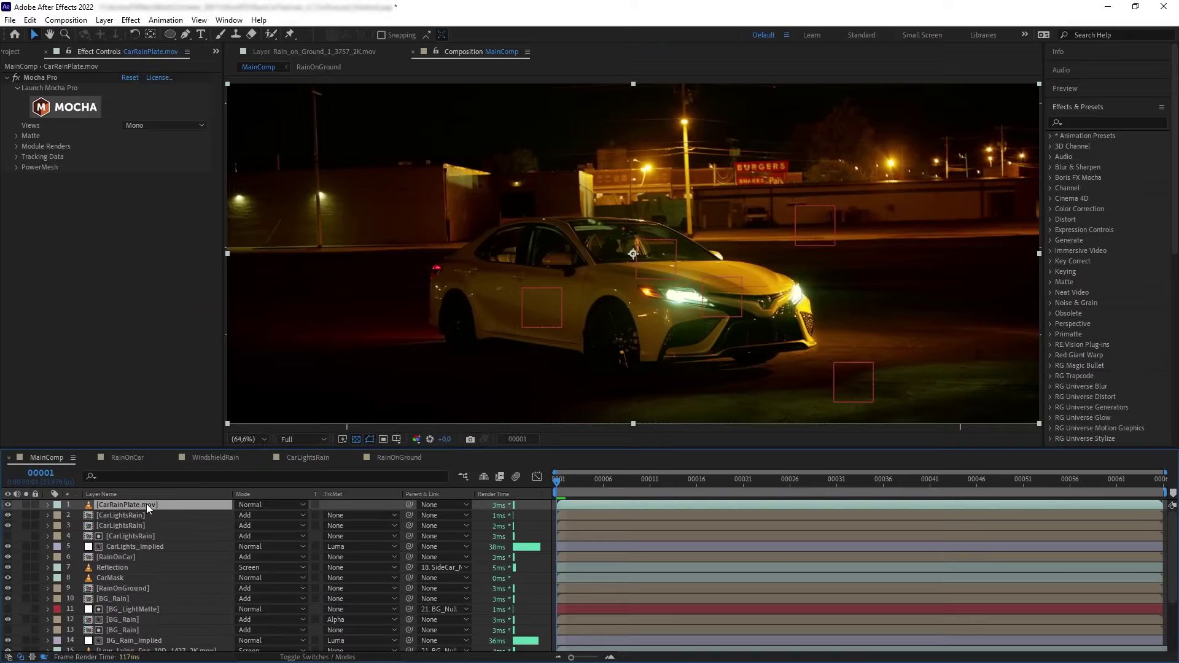
key(ctrl+shift+c)
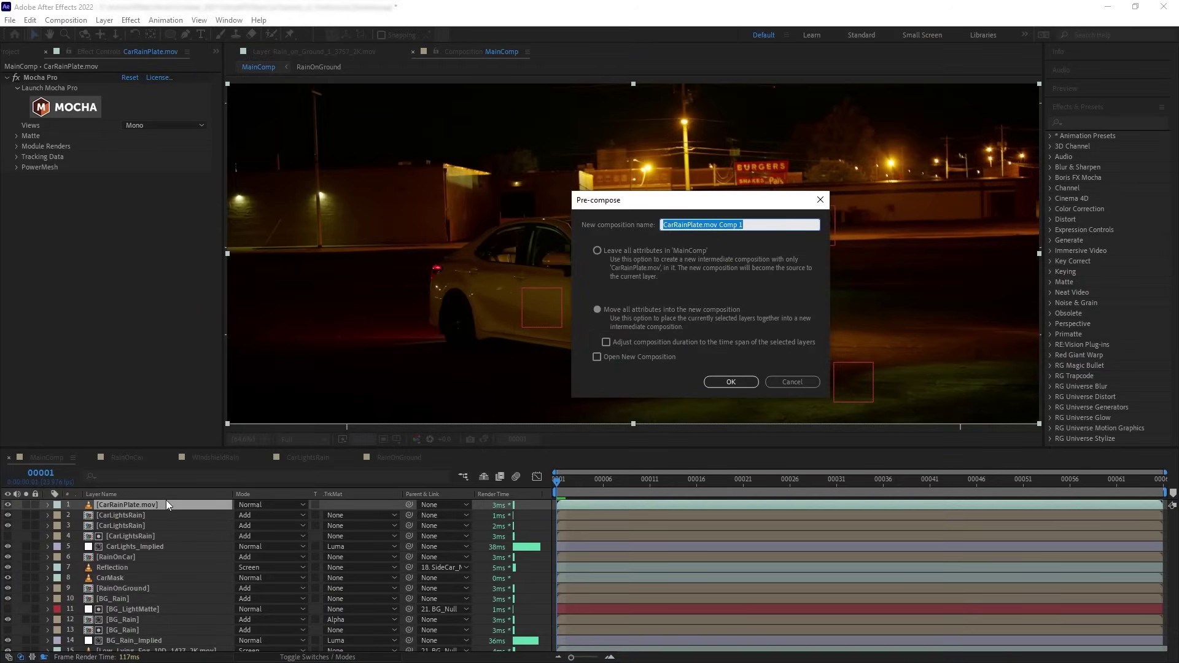
text(Rai)
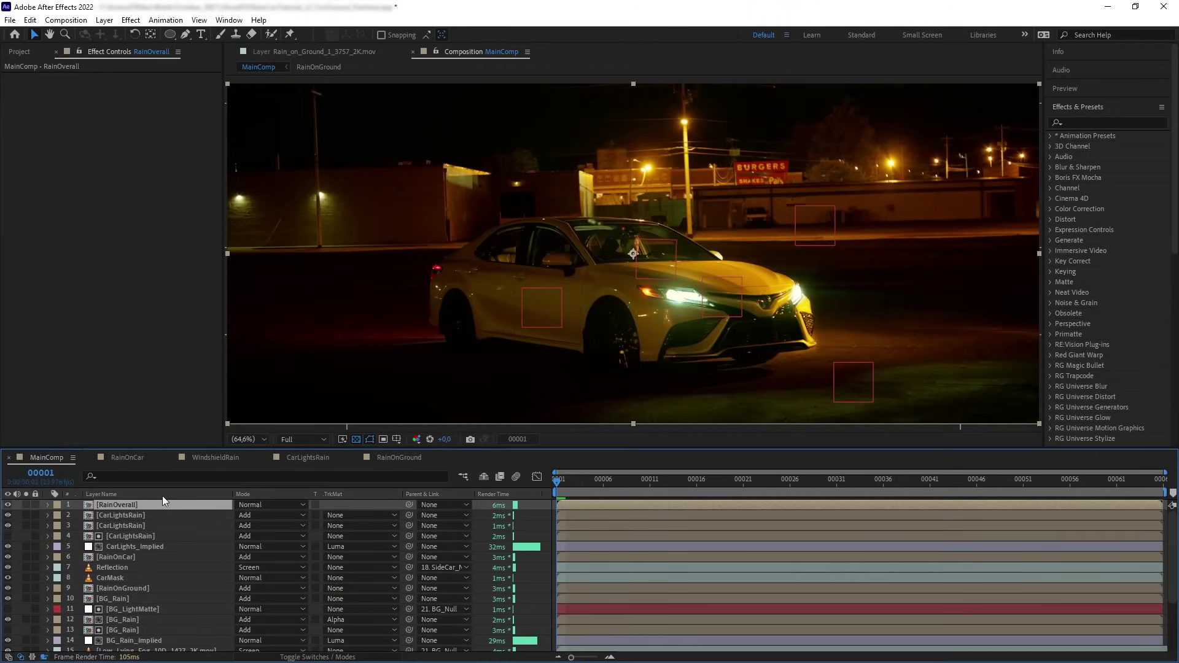
Copy SideCar_Null from MainComp into the RainOverall composition and make its CarRainPlate.mov a guide layer.
double_click(162, 496)
scroll(113, 617, down, 3)
click(153, 606)
key(ctrl+c)
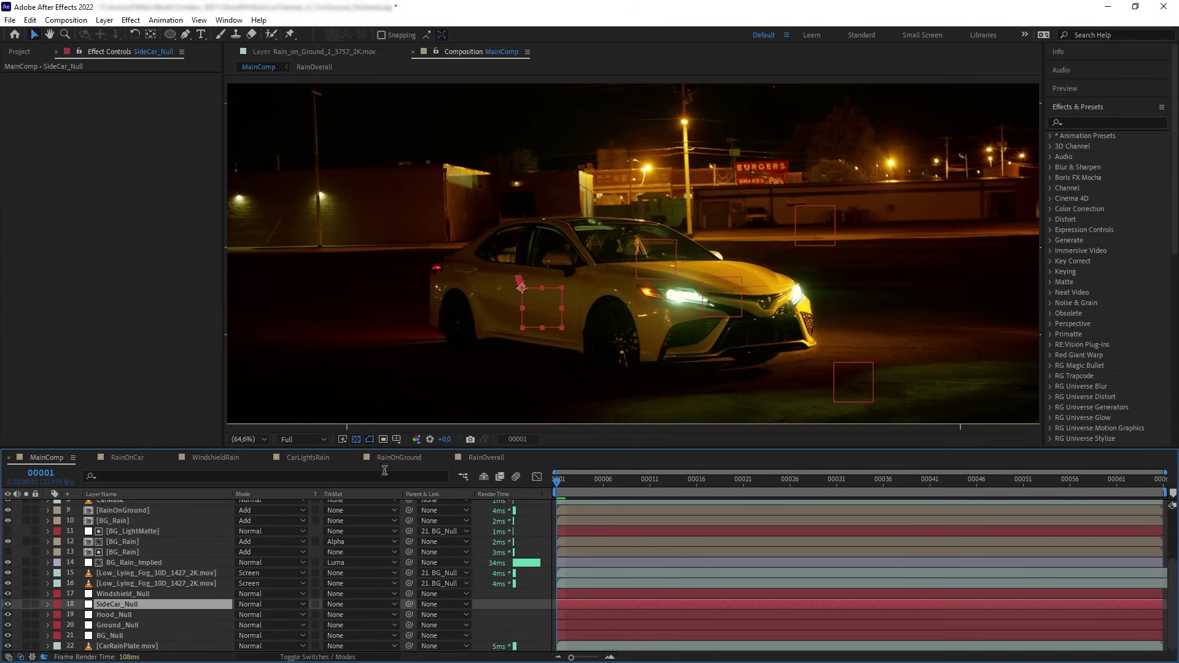
click(485, 457)
key(ctrl+v)
click(153, 515)
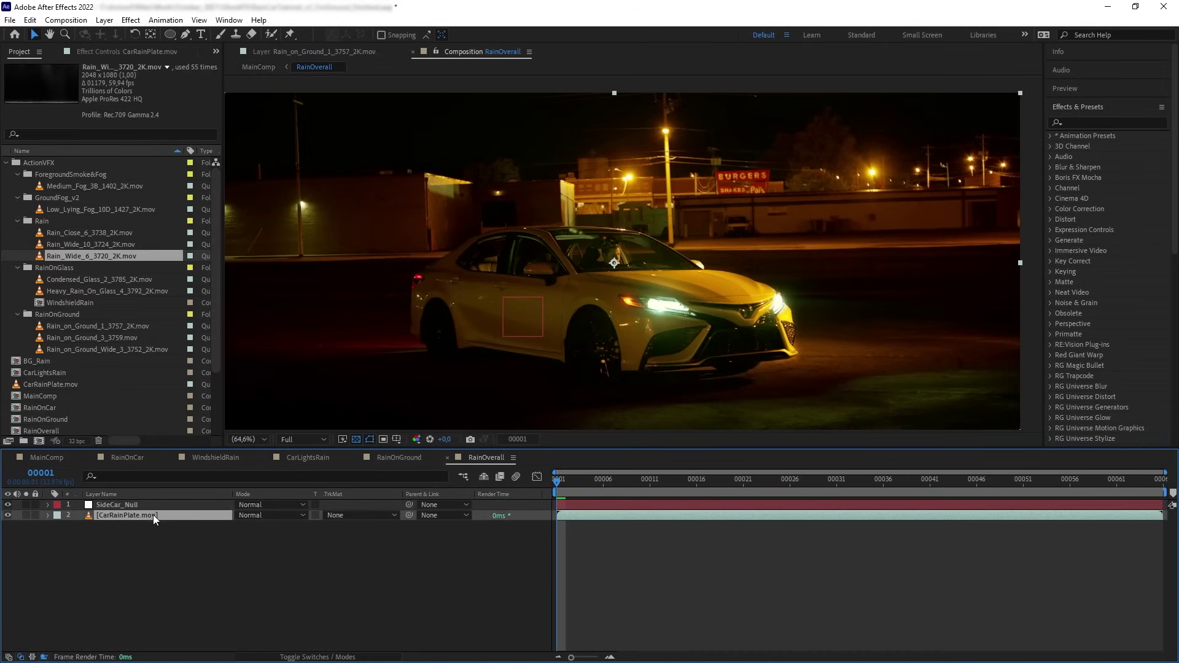
right_click(153, 515)
click(242, 267)
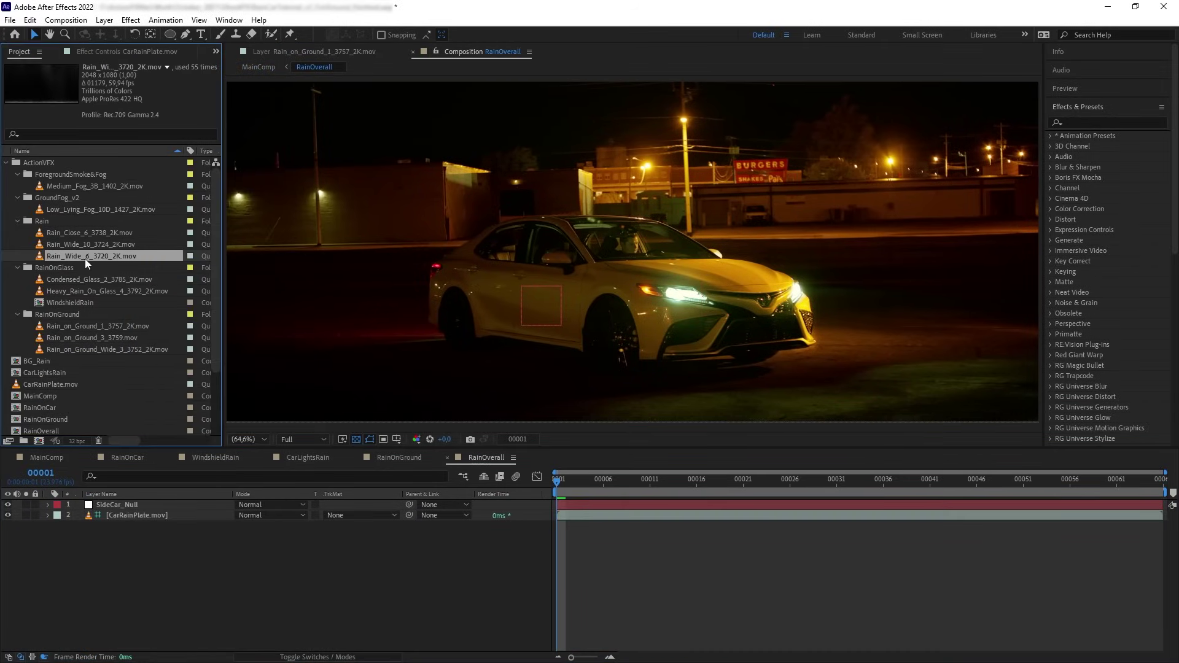
Add Rain_Wide_6_3720_2K.mov to RainOverall at 82% scale and mask out its lower edge with a 100-pixel feather.
drag(85, 256, 750, 273)
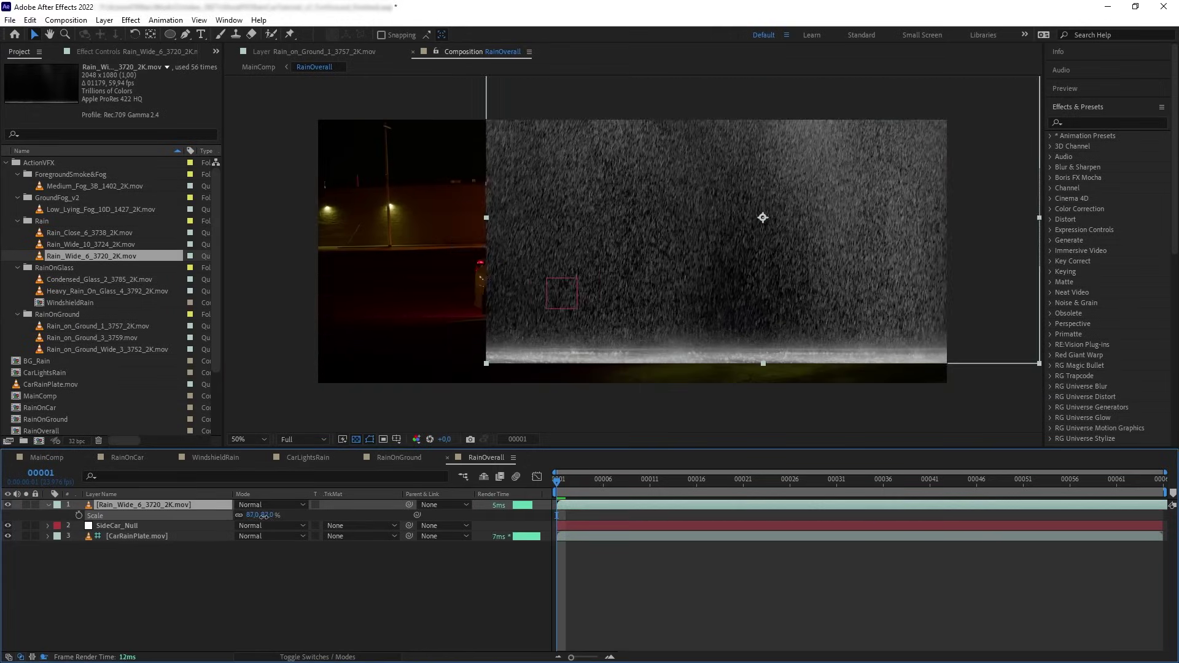
click(624, 309)
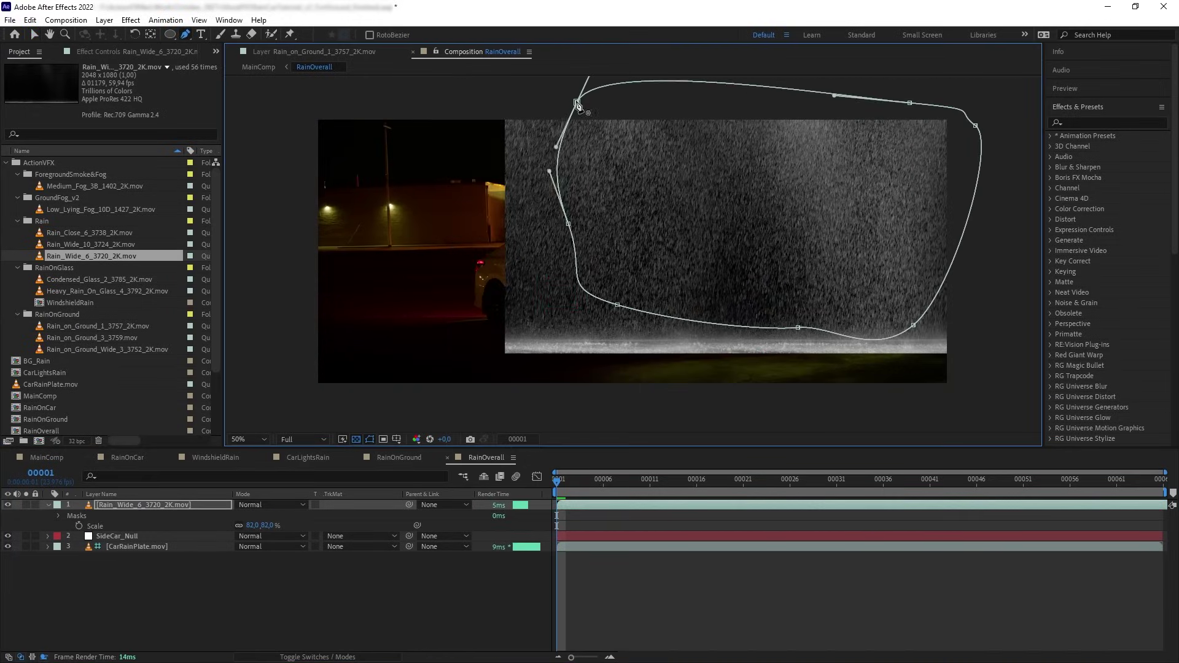
click(577, 103)
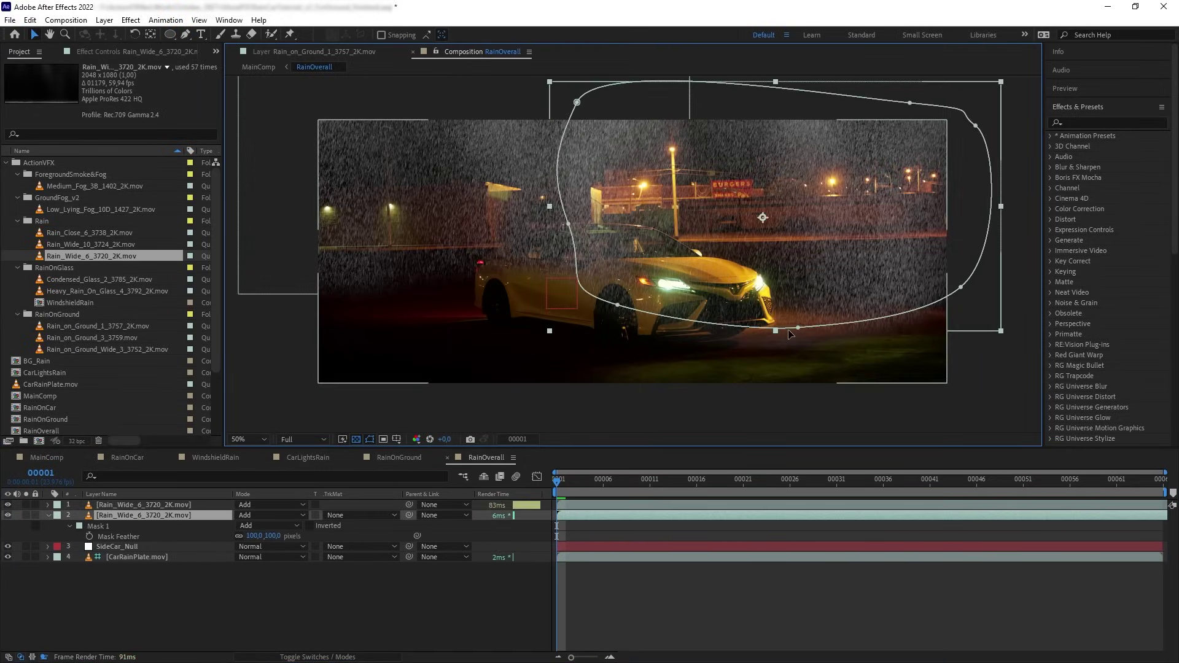
Duplicate the masked Rain_Wide_6_3720_2K.mov layer over the rear and side of the car and reshape the copy's mask.
key(ctrl+d)
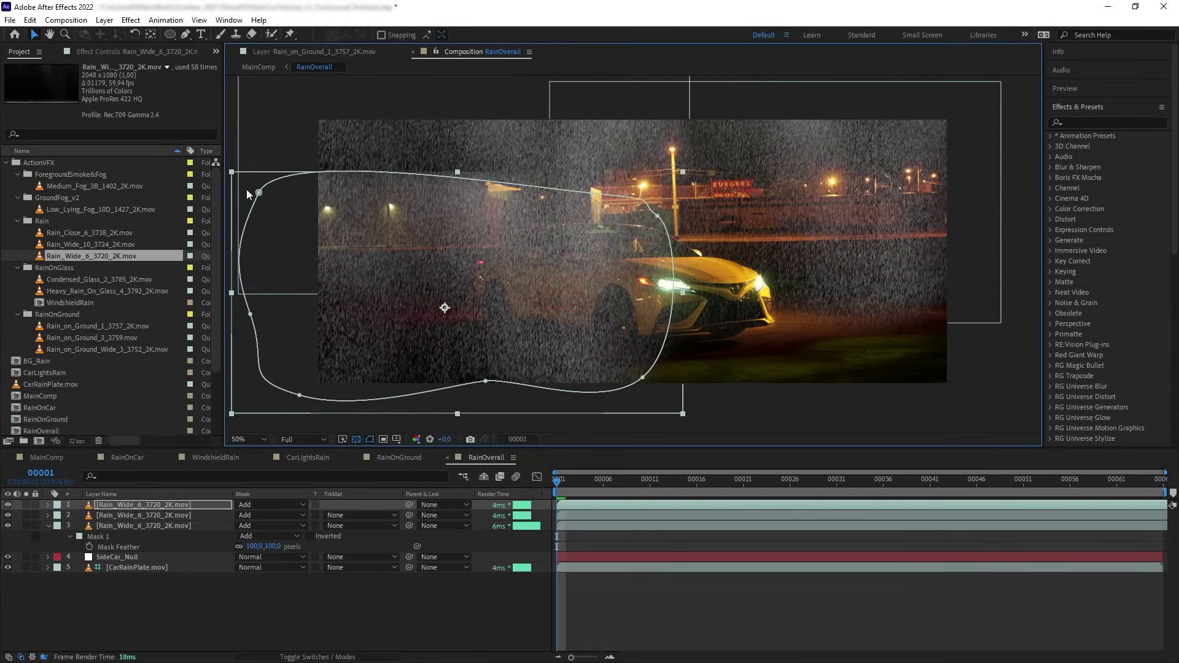
drag(657, 217, 576, 225)
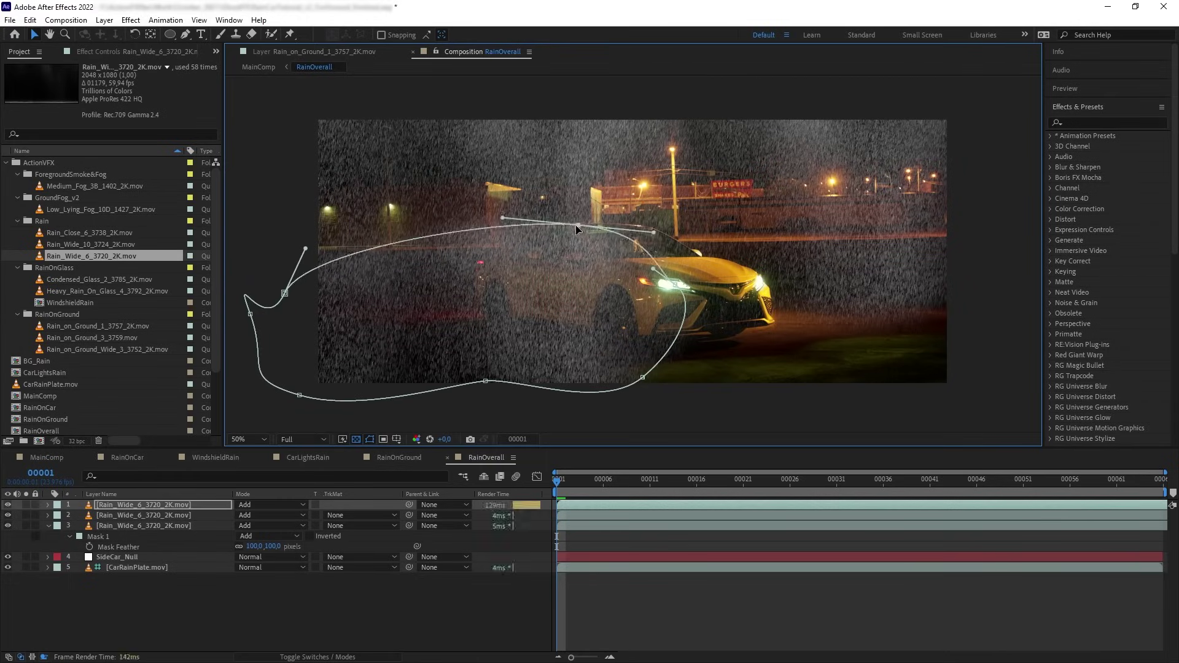
click(746, 422)
Parent the three Rain_Wide_6_3720_2K.mov layers to SideCar_Null.
click(169, 526)
shift+click(160, 505)
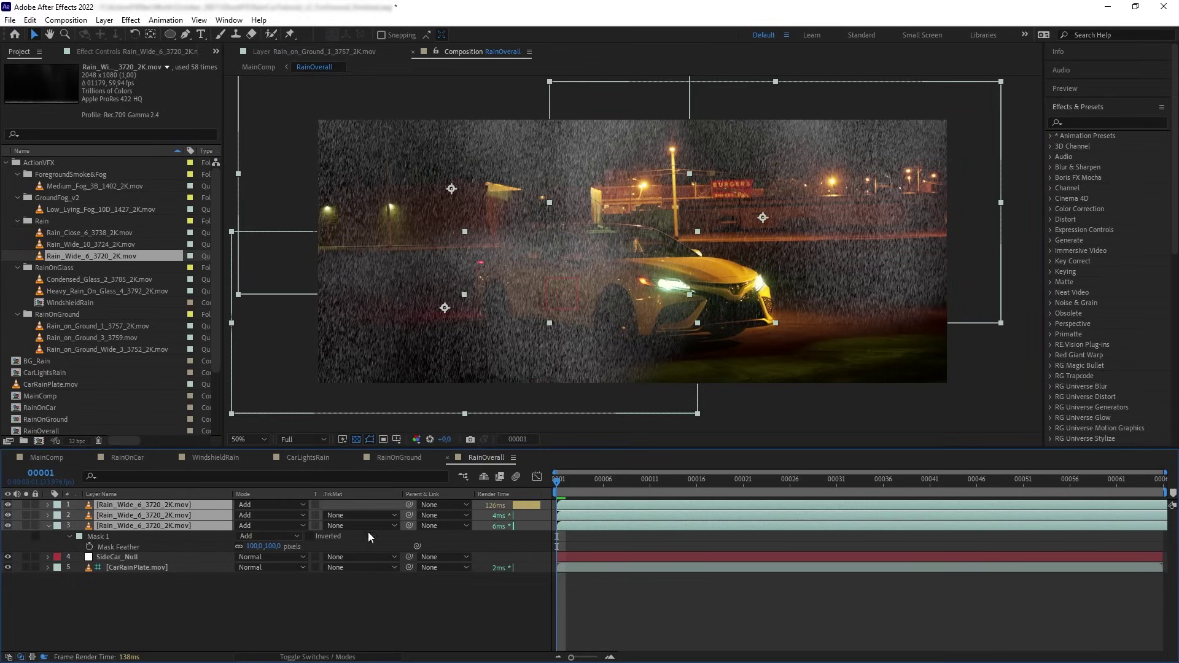
click(443, 526)
click(457, 598)
Return to MainComp and set the RainOverall layer's blend mode to Add.
click(258, 67)
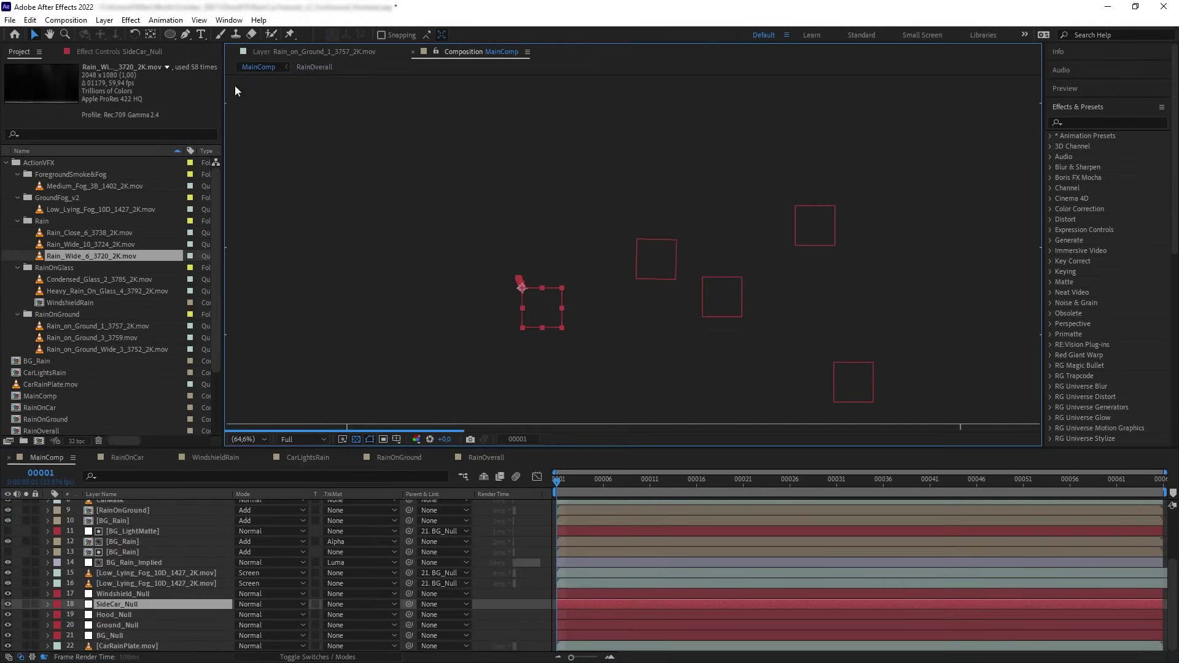
click(142, 505)
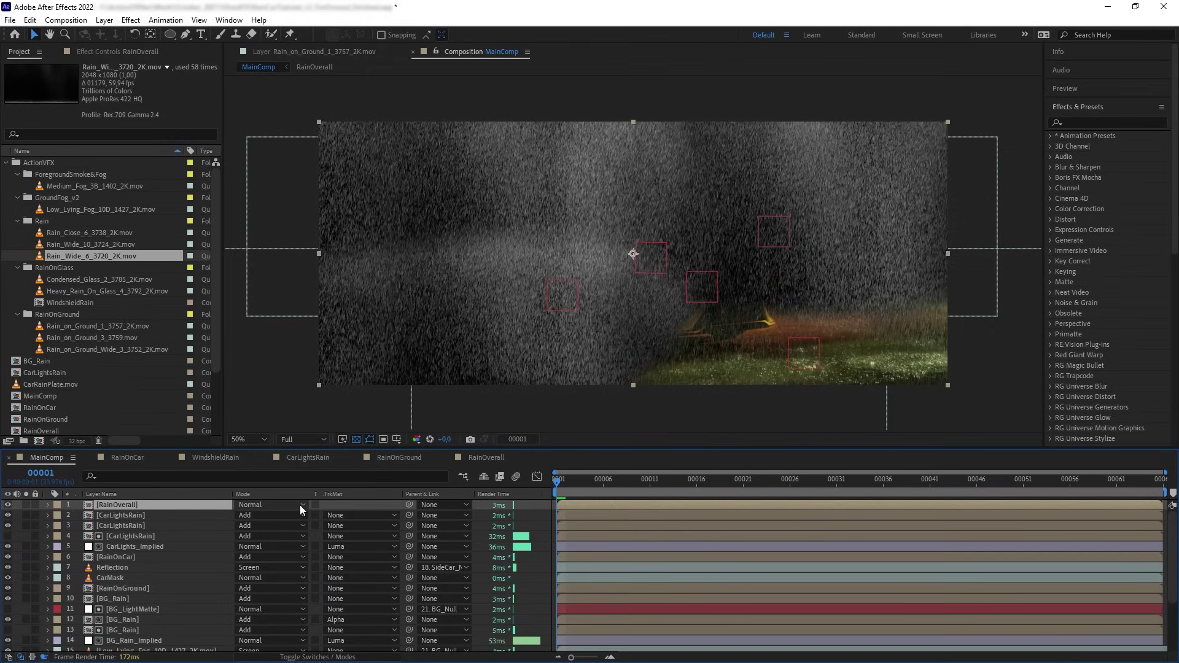
click(299, 505)
click(326, 254)
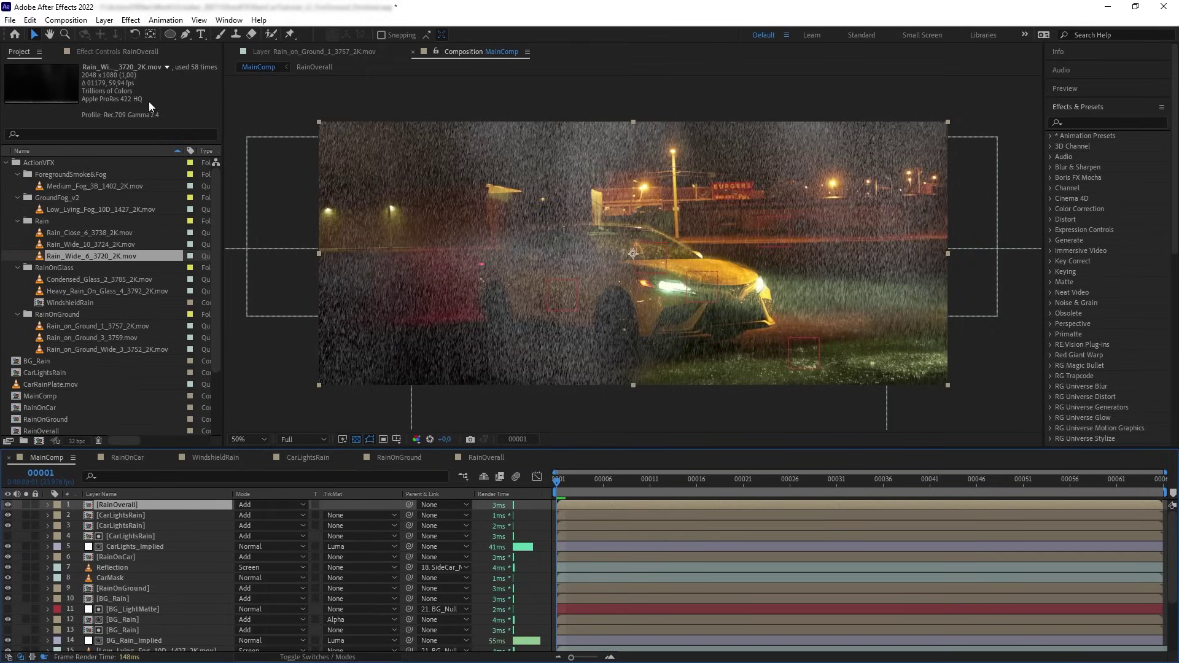
Create an adjustment layer directly beneath RainOverall and name it RainOverall_Implied.
click(105, 20)
mouse_move(116, 32)
click(409, 117)
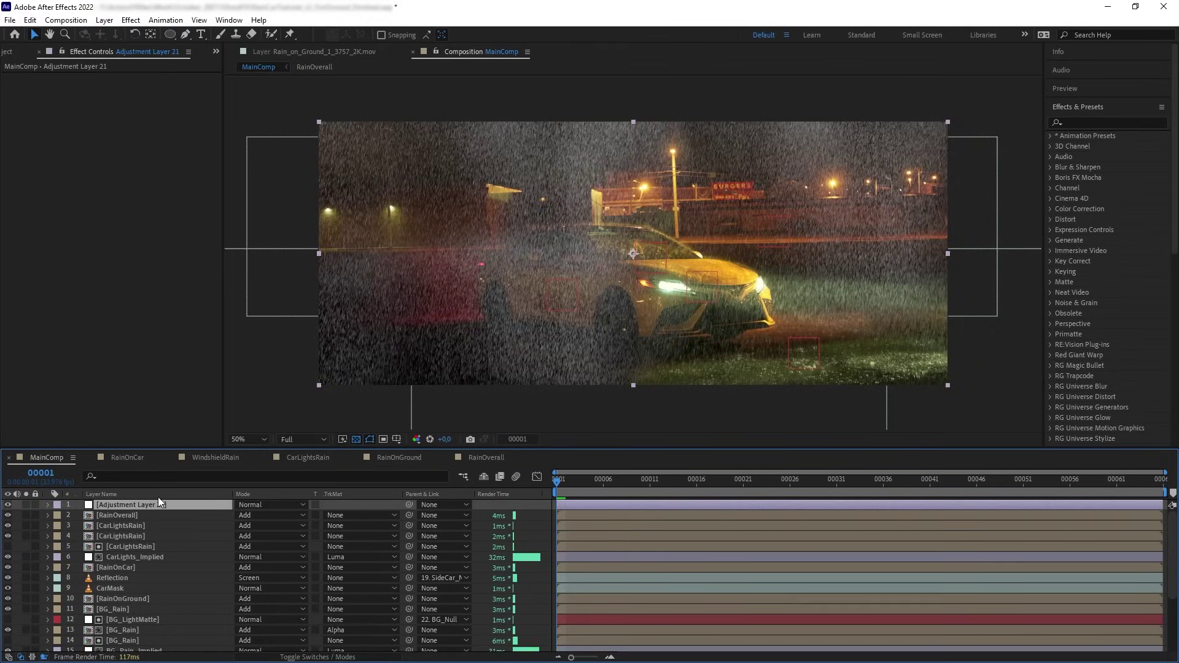
drag(154, 526, 150, 520)
right_click(149, 516)
click(163, 510)
text(RainOverall_Impl)
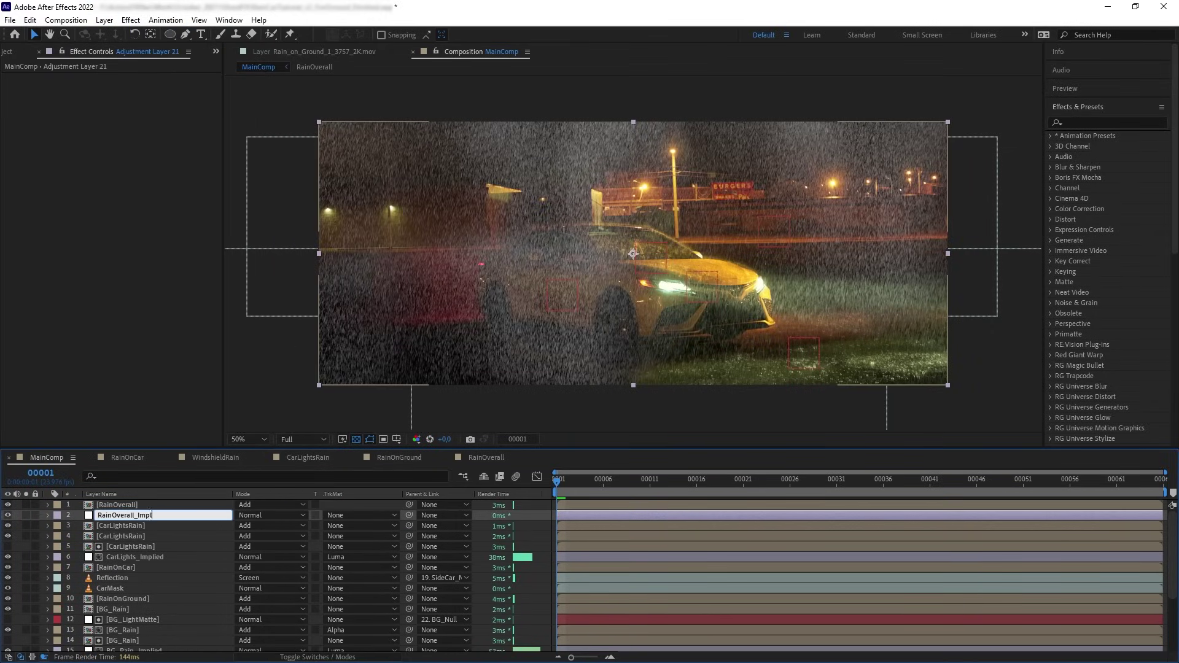
text(ied)
key(Return)
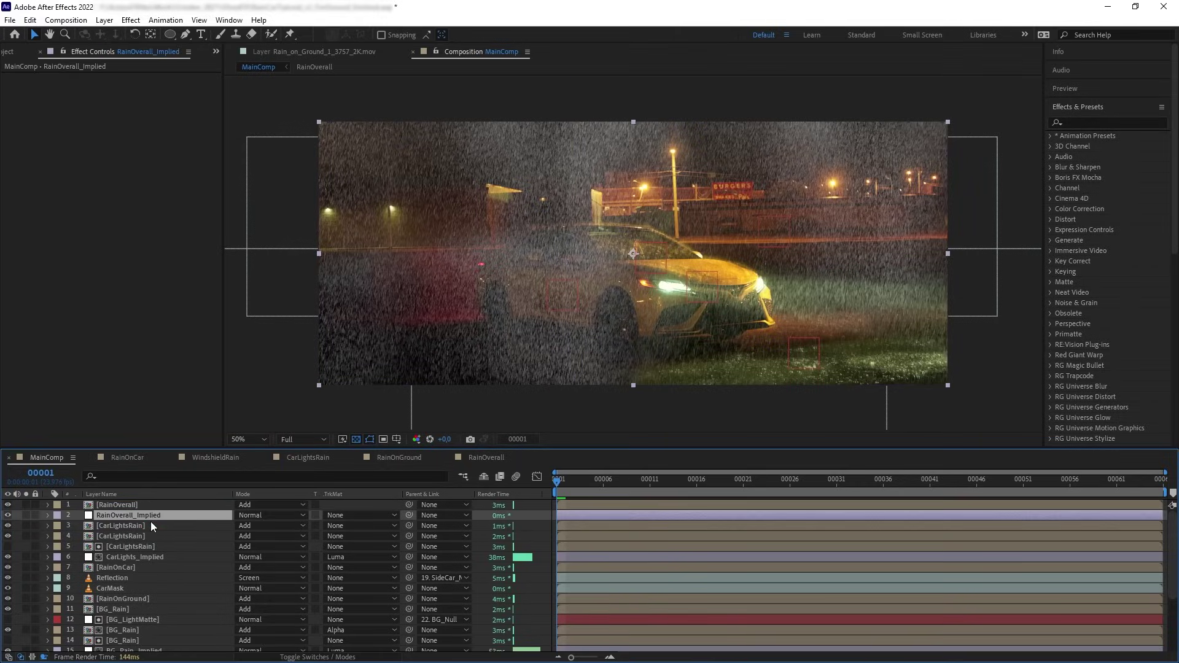
Set RainOverall_Implied to a luma matte from RainOverall, with Fast Box Blur at radius 68 and Hue/Saturation at -20 saturation.
click(356, 516)
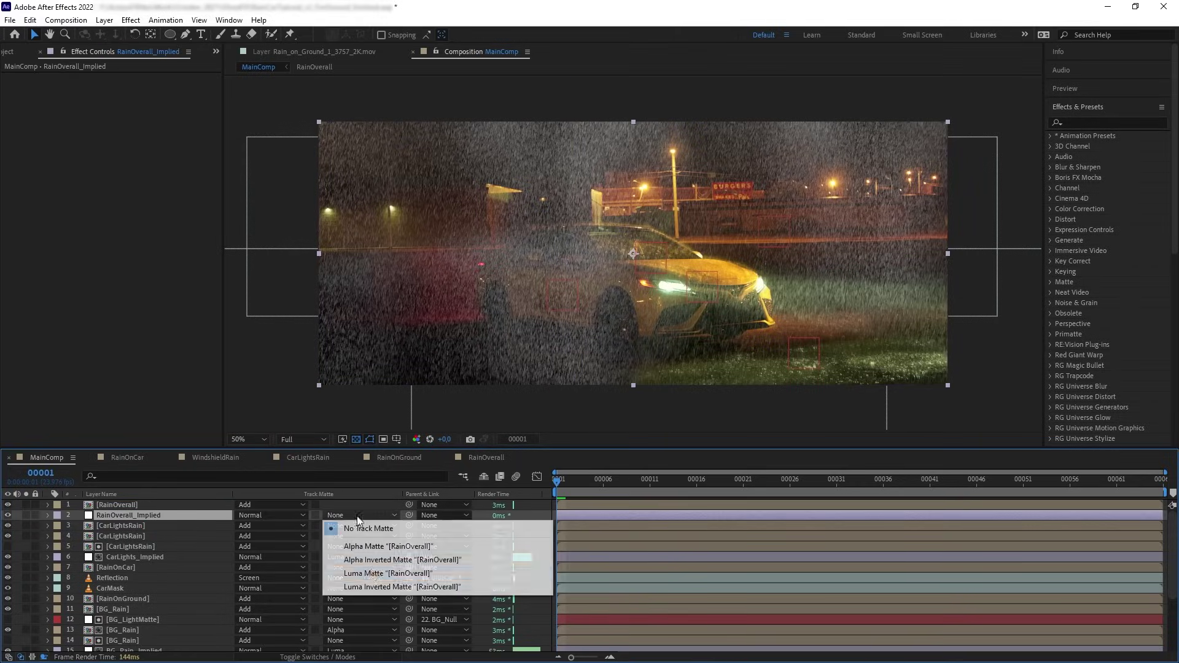
click(374, 575)
drag(1109, 198, 131, 124)
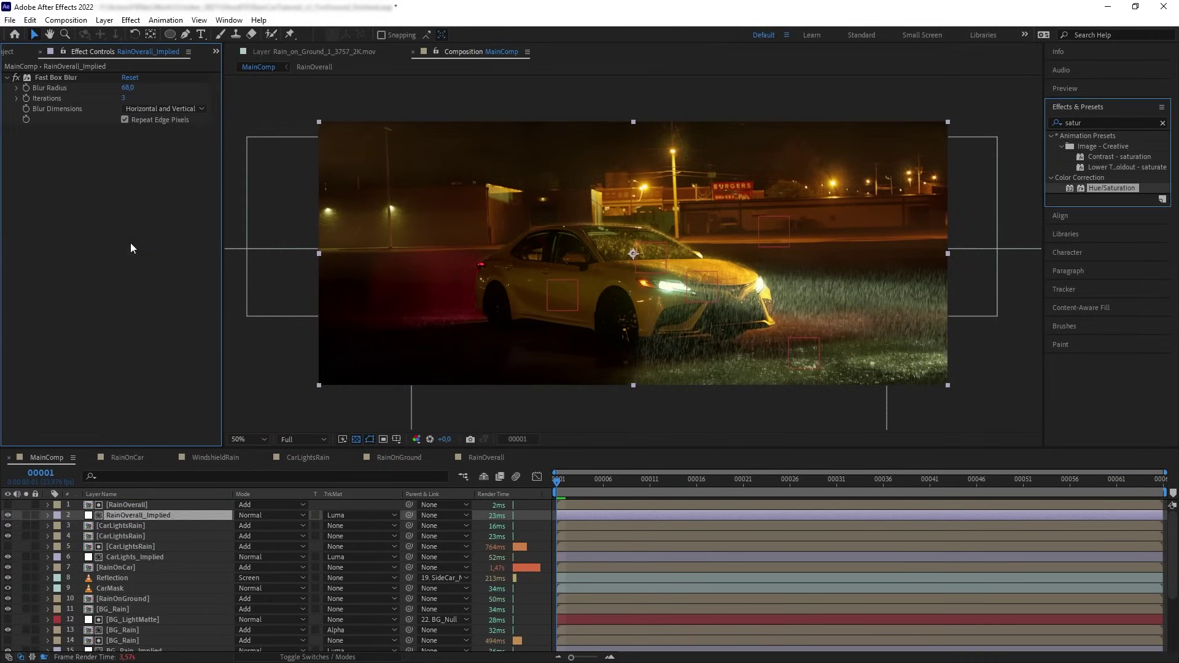
drag(131, 242, 123, 242)
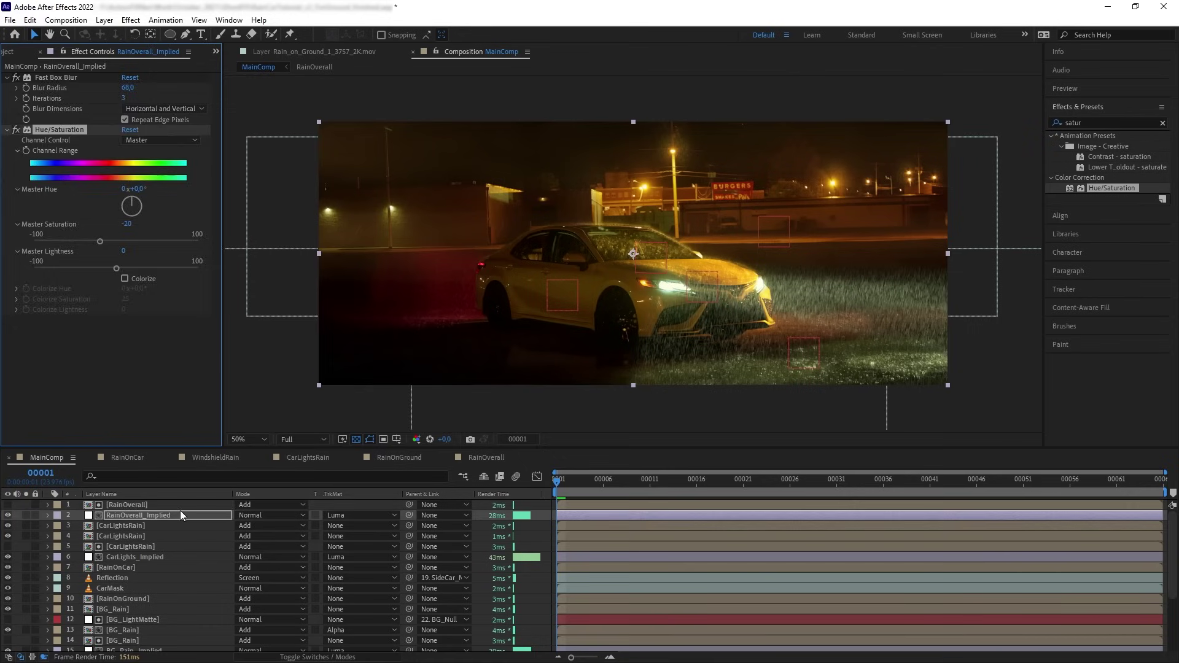
Duplicate the RainOverall matte layer and turn on the visibility of the copy above it.
click(117, 504)
key(ctrl+d)
click(7, 505)
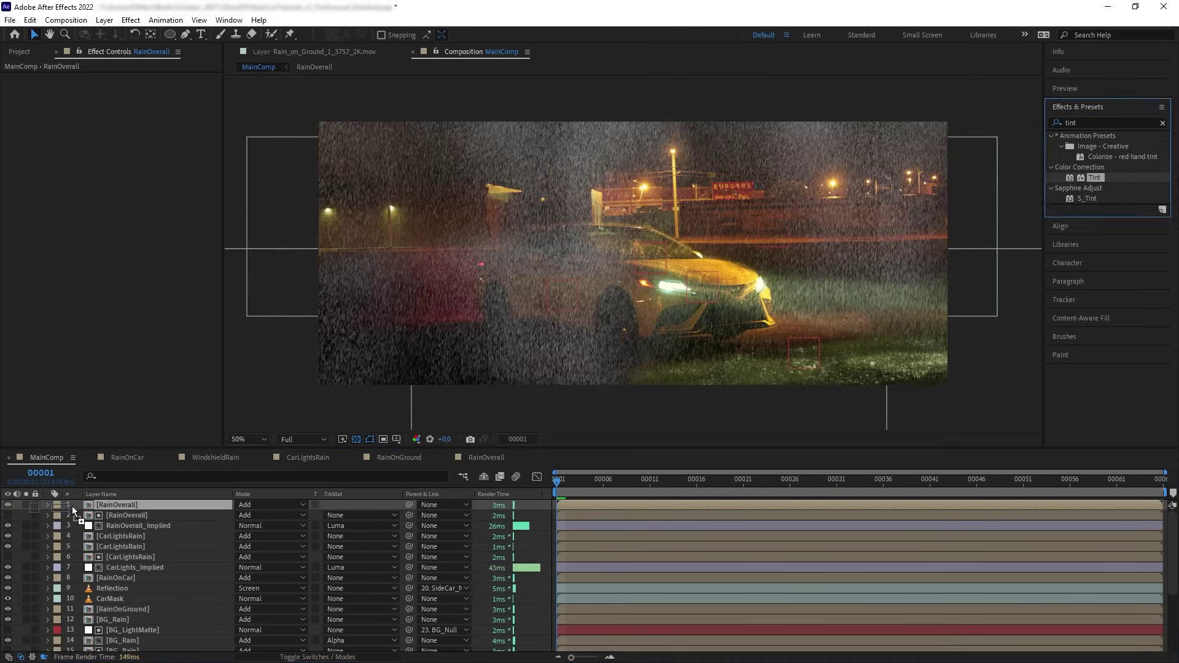
Apply Tint to the top RainOverall layer and map white to a warm light orange.
click(127, 98)
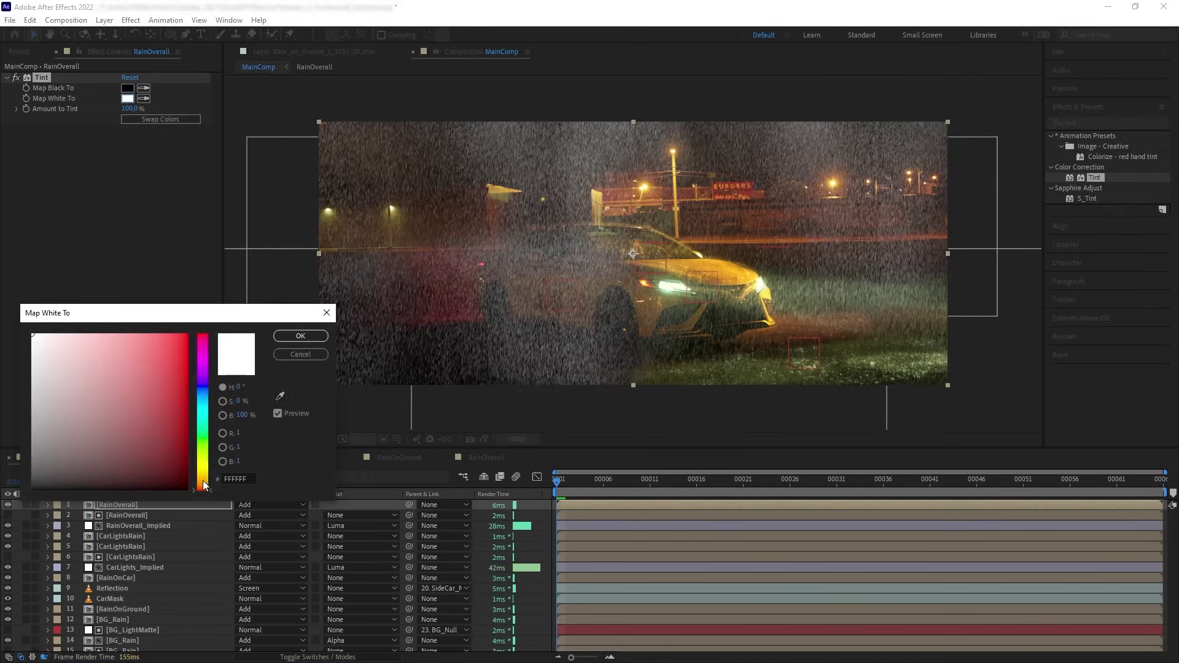
click(203, 479)
click(112, 347)
click(138, 333)
click(205, 478)
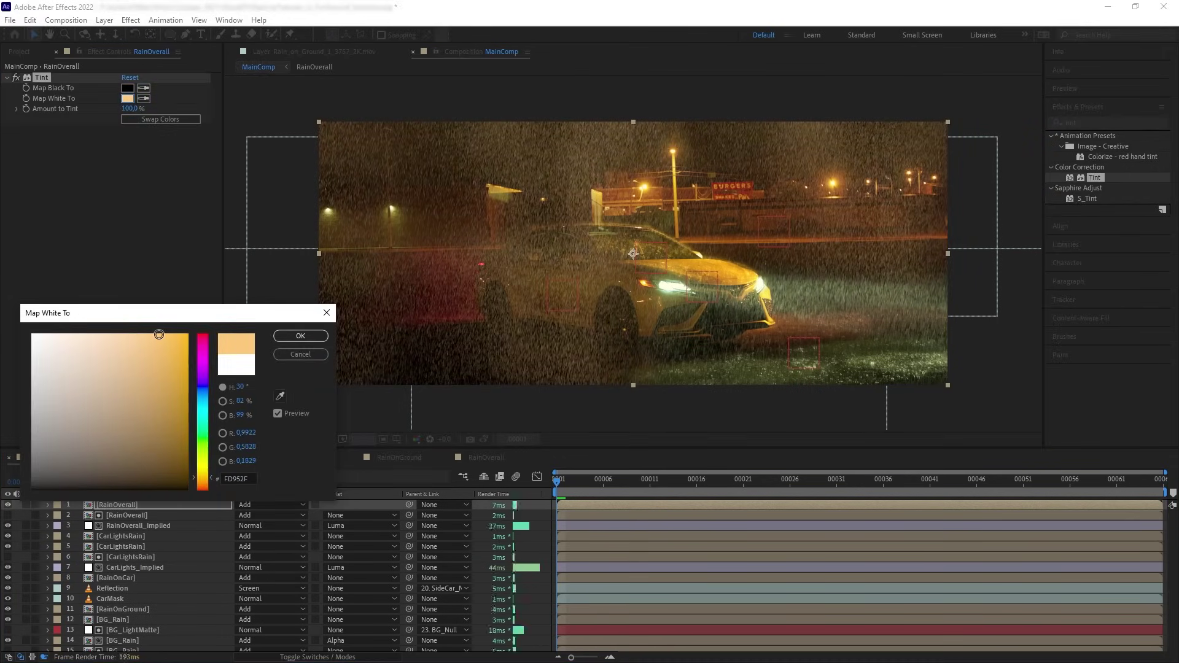
click(300, 336)
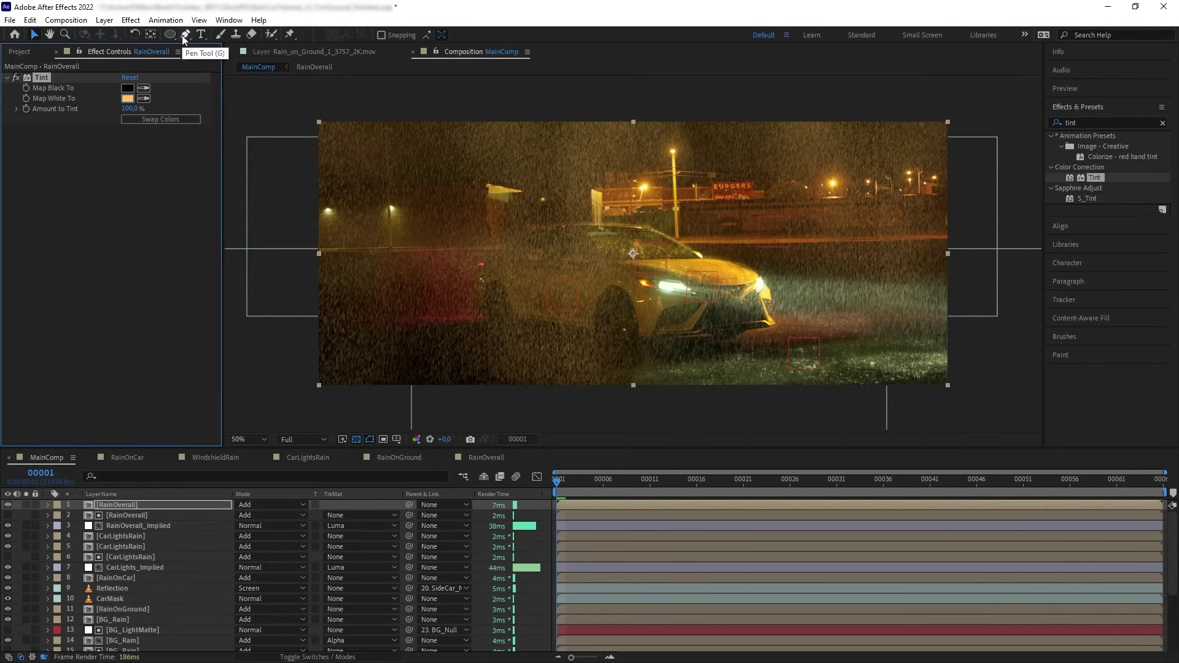
Mask the top RainOverall layer around the burger sign and street lights, from the windshield rightward, with a 200-pixel feather.
click(585, 184)
click(671, 260)
click(866, 299)
click(1024, 281)
click(912, 81)
click(600, 98)
key(f)
click(259, 530)
key(Return)
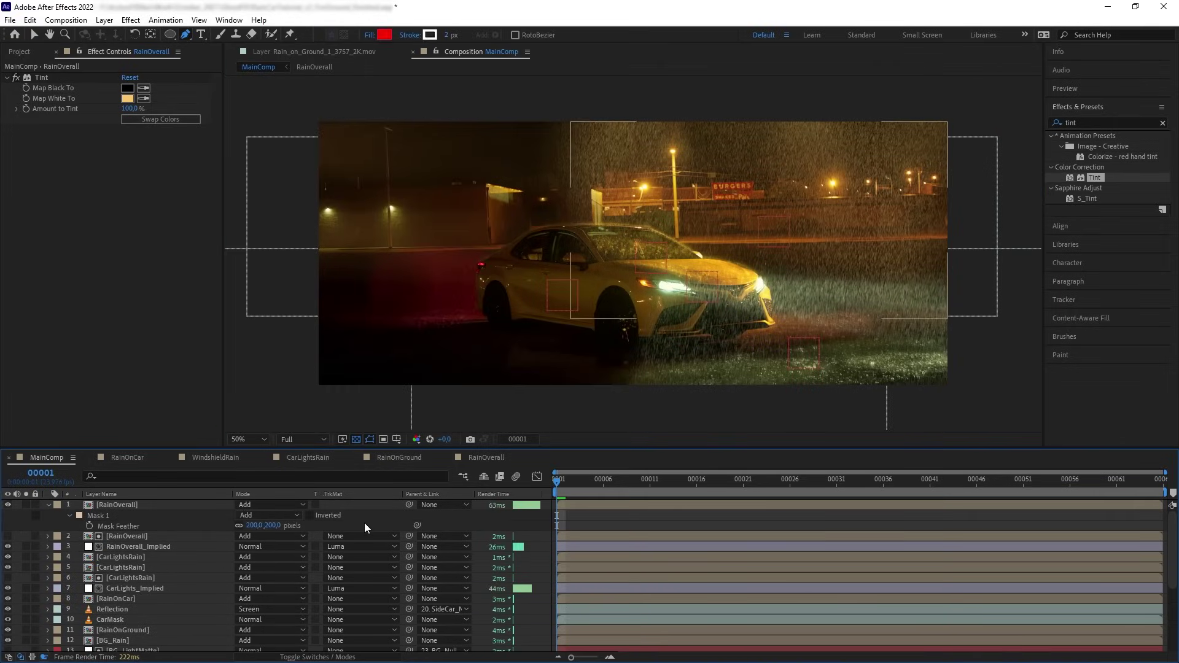
Apply Curves to the top RainOverall layer and pull the midtones down slightly.
key(t)
click(1106, 123)
text(curve)
drag(1100, 177, 110, 265)
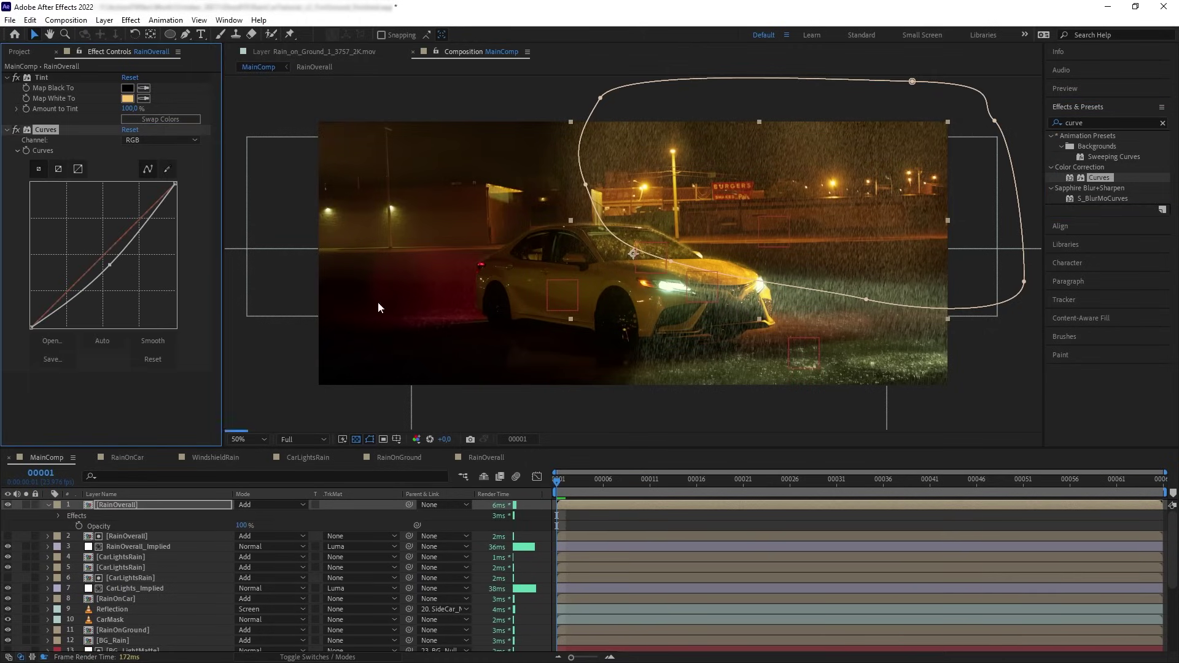
Duplicate the tinted RainOverall layer and move the copy's mask over the building and sky behind the car's rear.
click(154, 507)
key(ctrl+d)
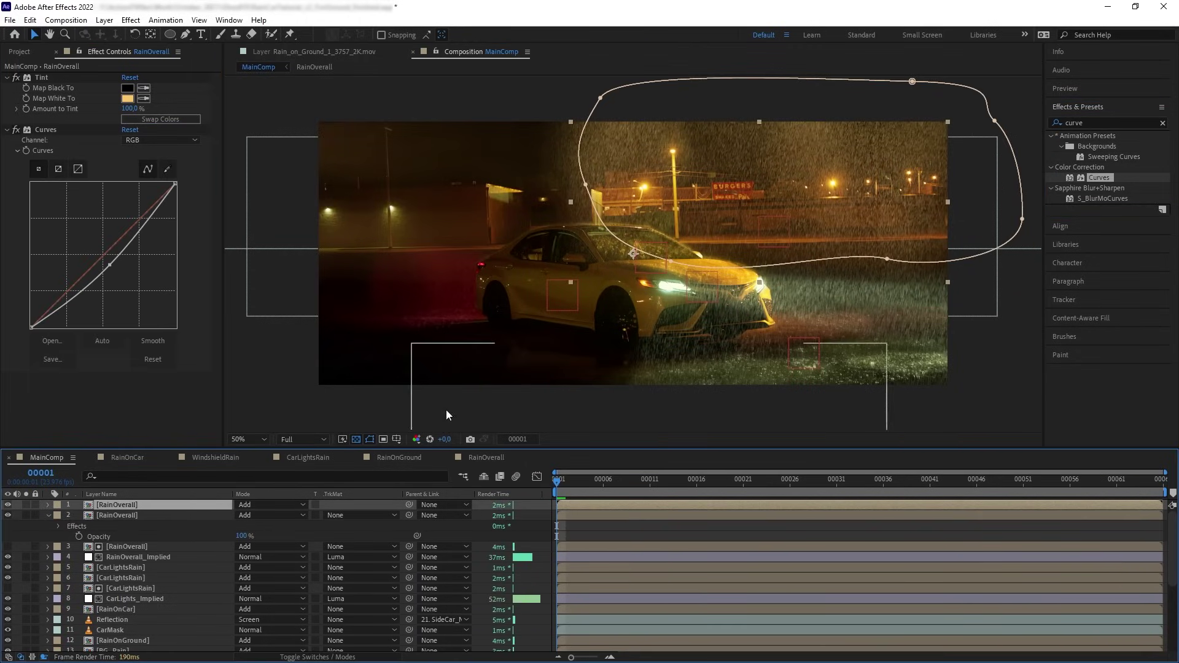
drag(724, 211, 358, 226)
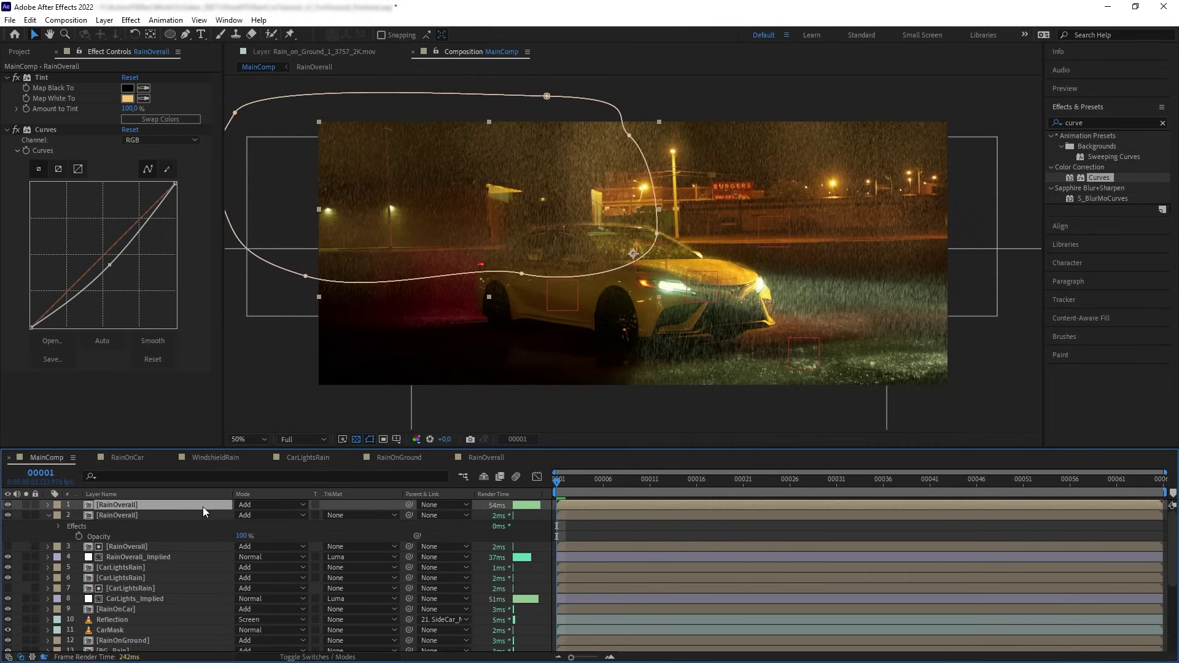
Lower the opacity of the copied RainOverall layer and reposition its mask.
key(t)
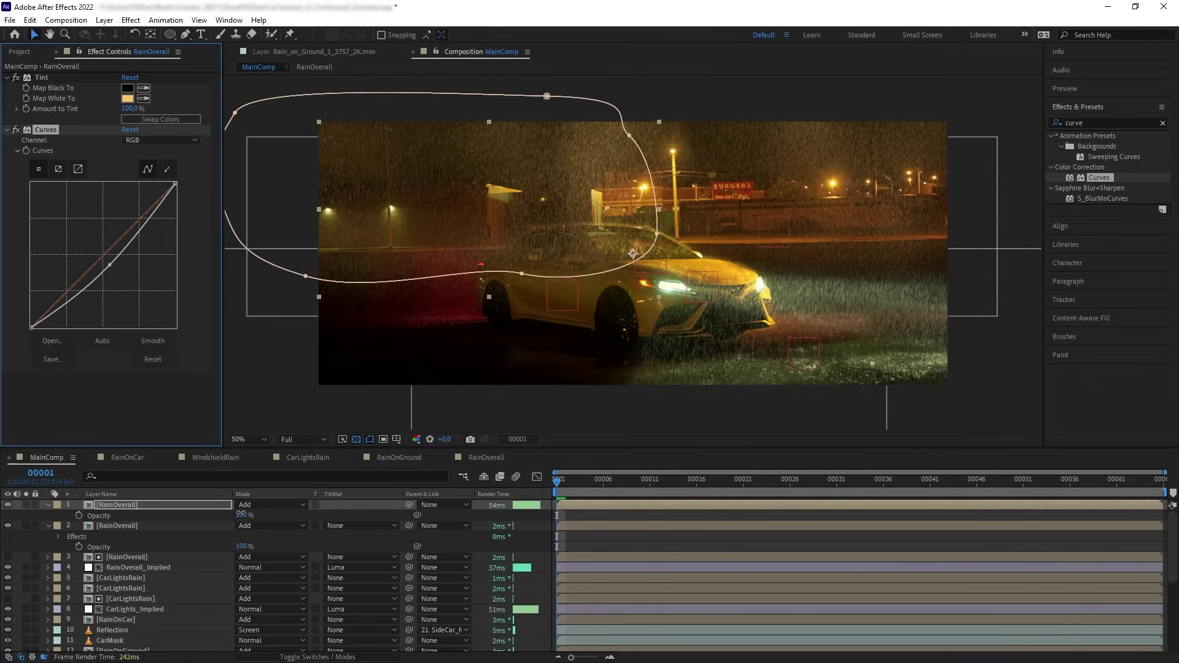
drag(241, 515, 184, 517)
click(429, 194)
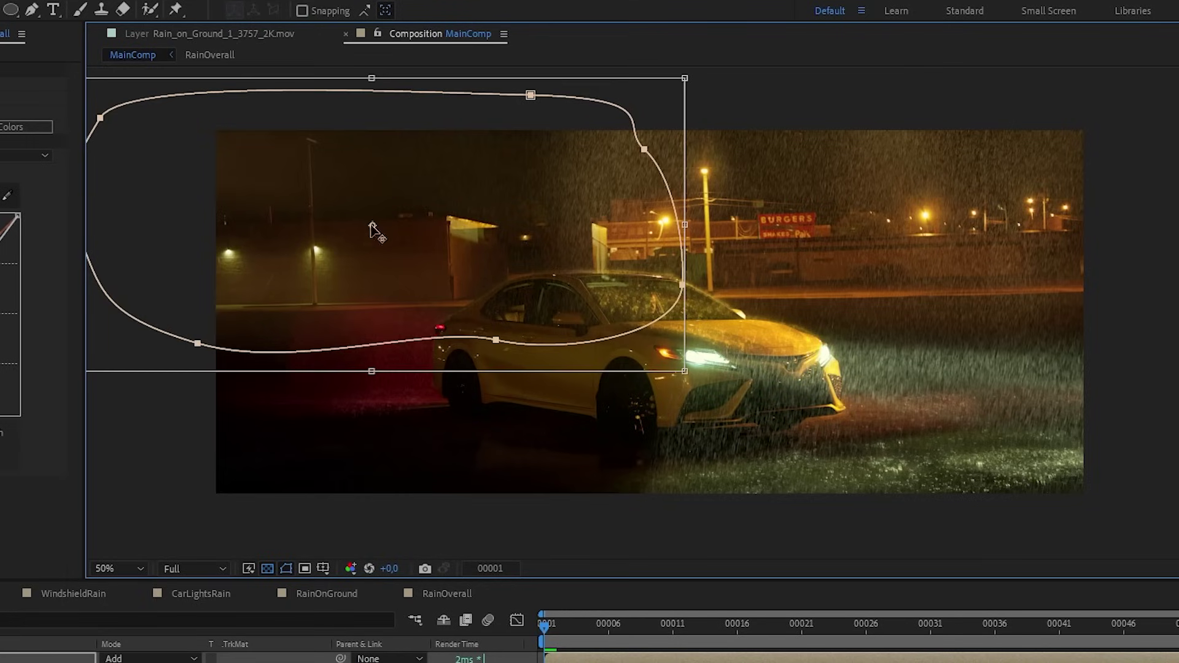
drag(473, 341, 533, 532)
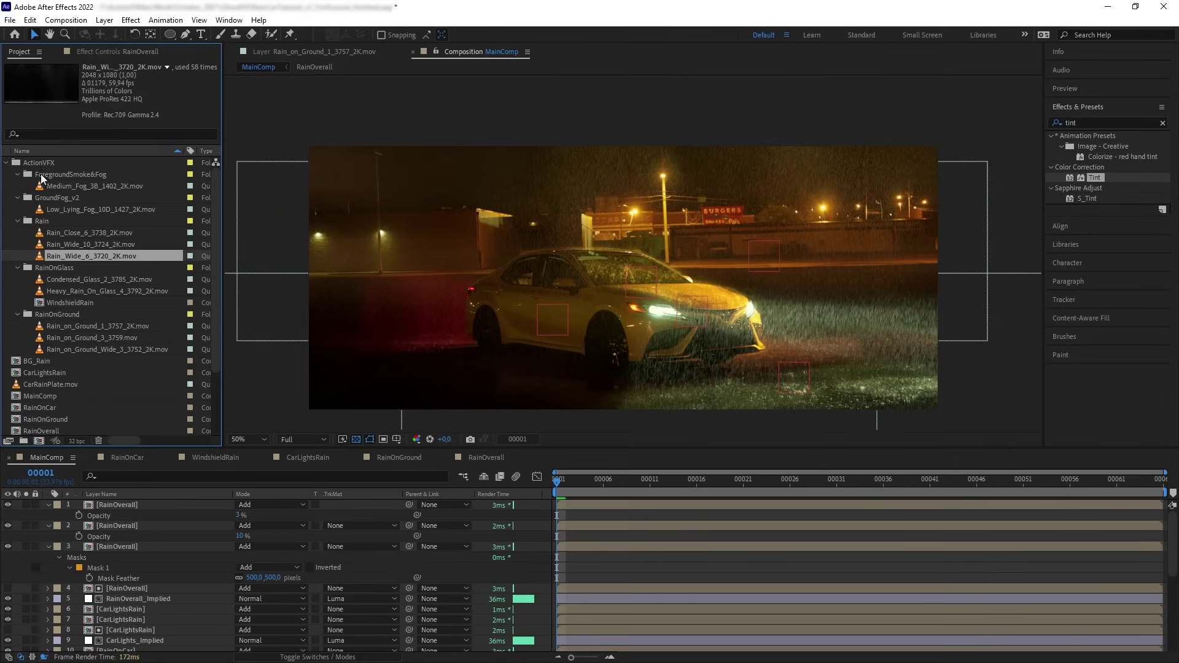
Place Rain_Close_6_3738_2K.mov at the top of MainComp, scale it to 204% and set its blending mode to Add.
drag(61, 232, 606, 263)
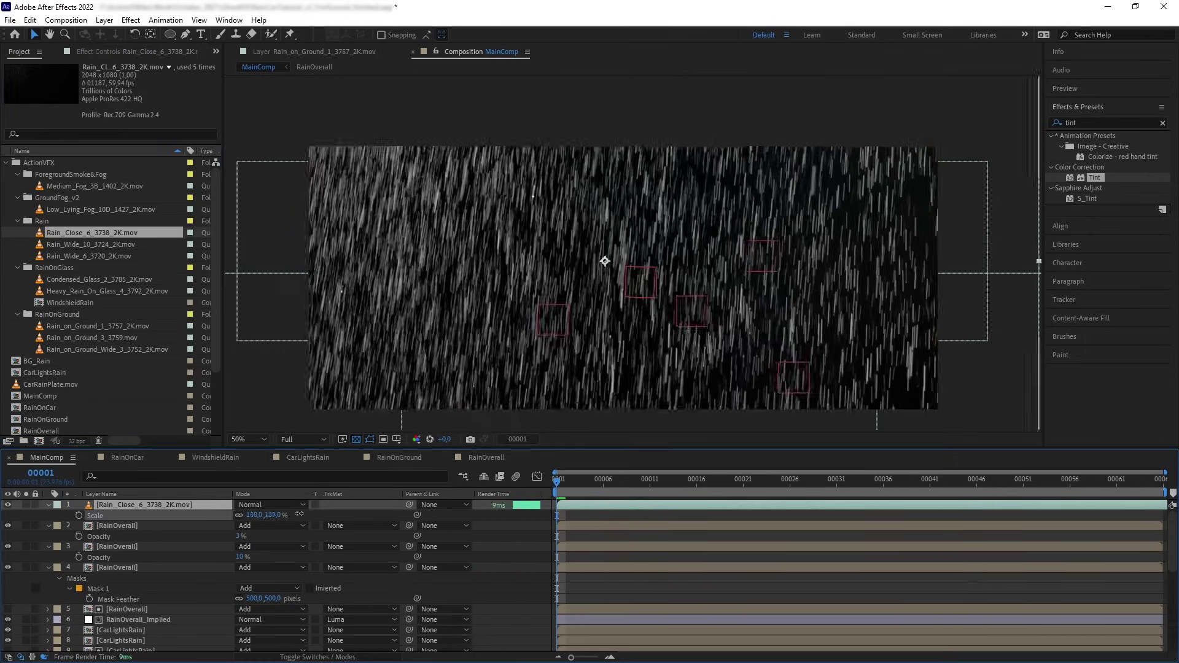
click(274, 505)
click(293, 254)
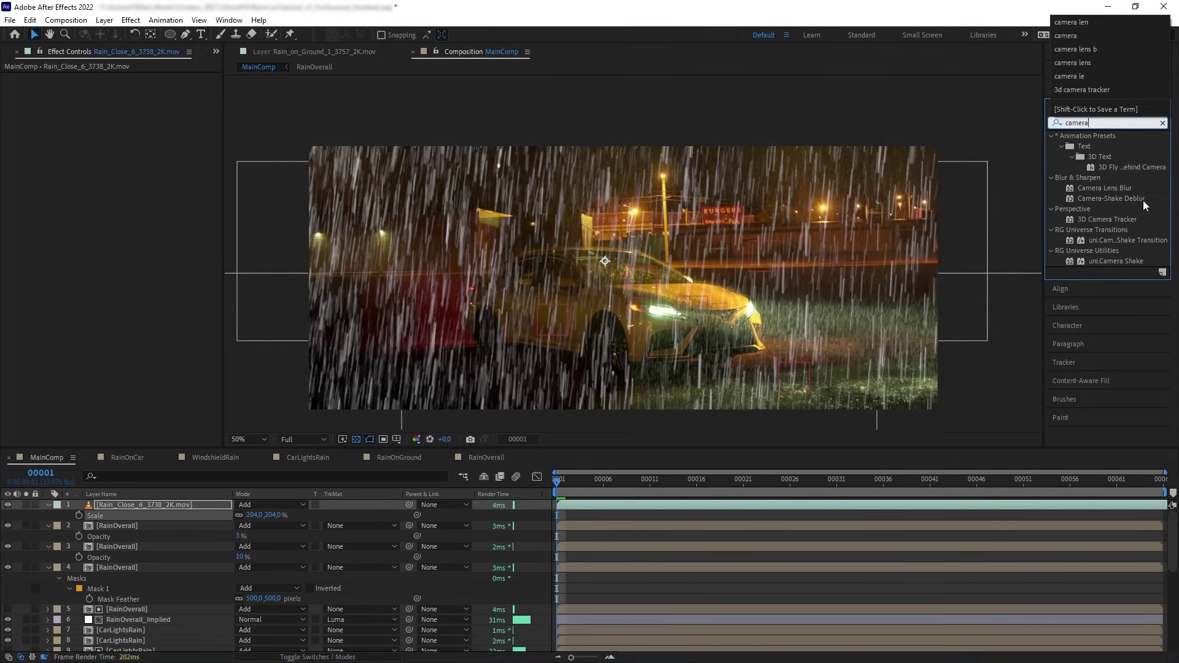
Apply Camera Lens Blur to the close rain layer and add a Tint that maps white to a warm orange.
drag(1105, 188, 124, 208)
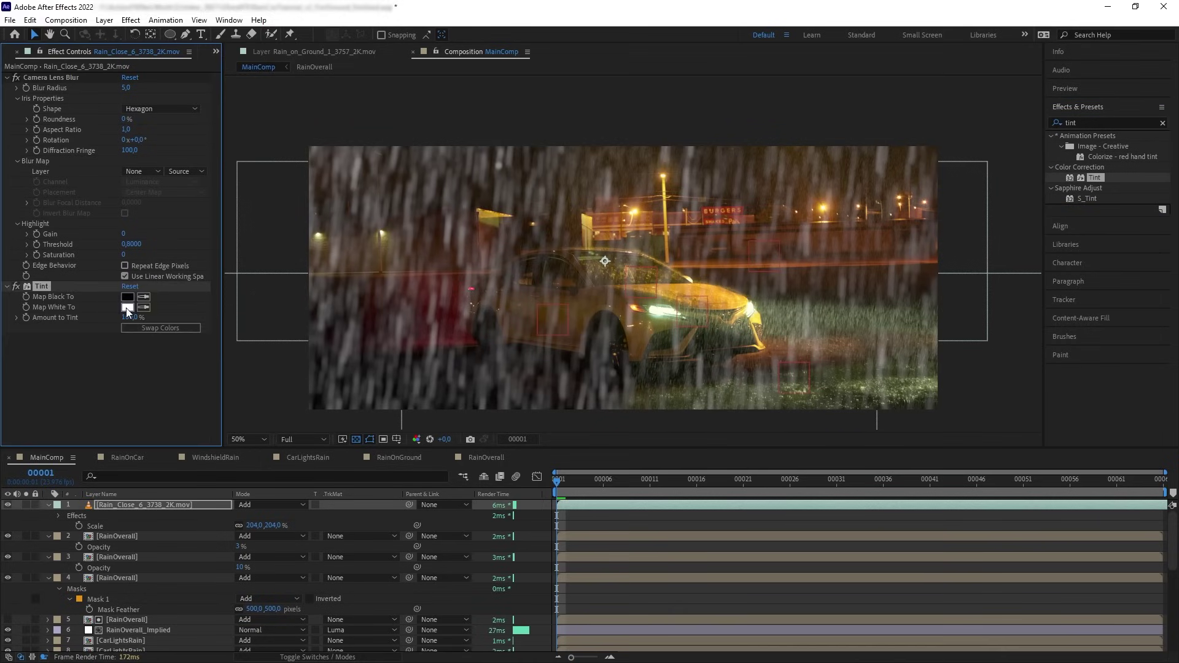
click(127, 307)
click(301, 338)
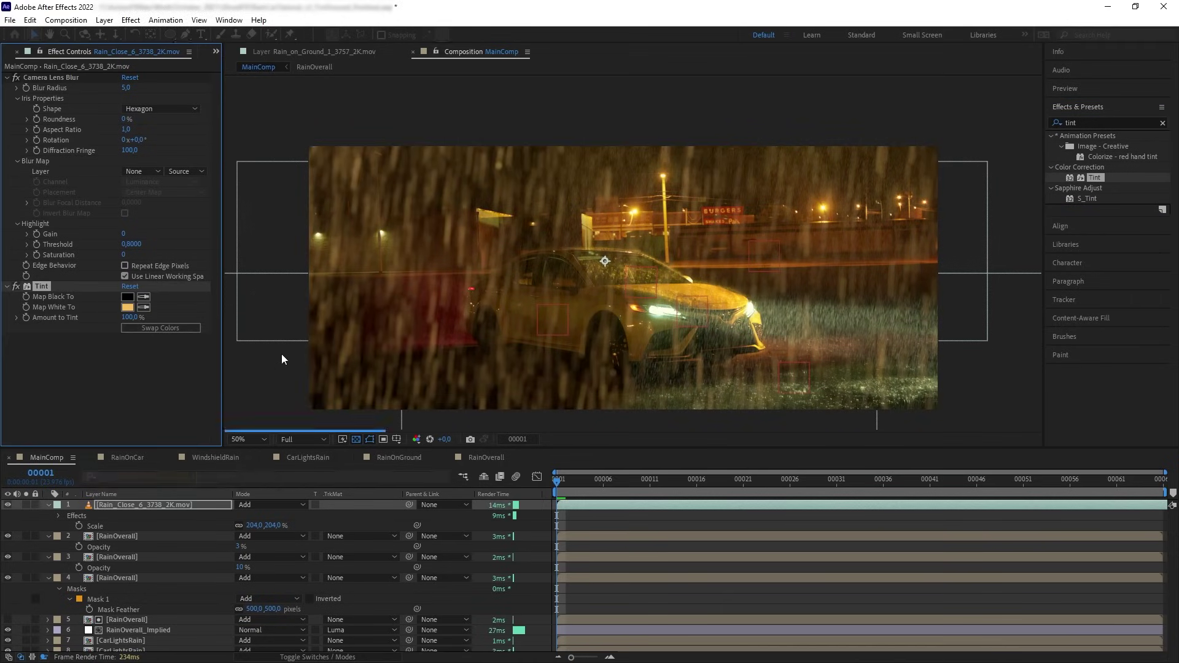
Lower the opacity of the close rain layer to 7%.
click(227, 522)
key(t)
drag(240, 515, 181, 524)
Add Medium_Fog_3B_1402_2K.mov as the top layer in Add mode, scale it to 142% and move it lower in the frame.
drag(97, 186, 668, 274)
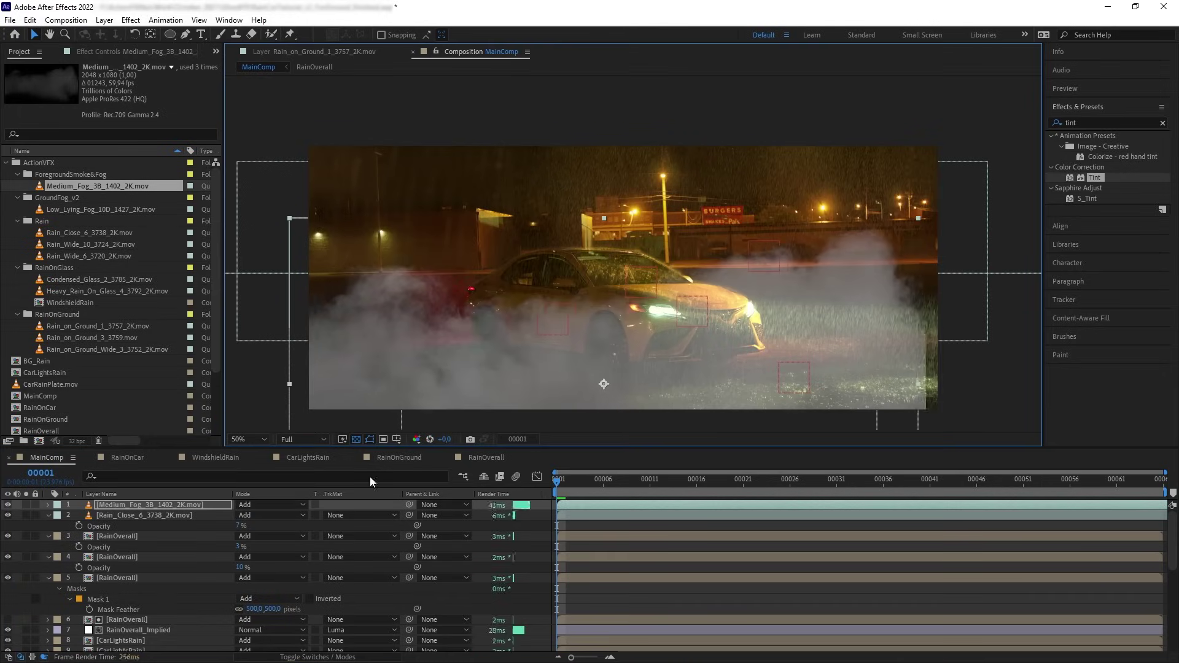
key(s)
drag(604, 384, 662, 426)
Apply Tint to the Medium_Fog layer and map white to a pale yellow.
drag(1092, 178, 204, 503)
click(127, 98)
click(202, 476)
drag(163, 344, 165, 288)
click(300, 335)
Apply Curves to the Medium_Fog layer with the midtones pulled down, and add Camera Lens Blur to soften it.
click(1105, 123)
text(curve)
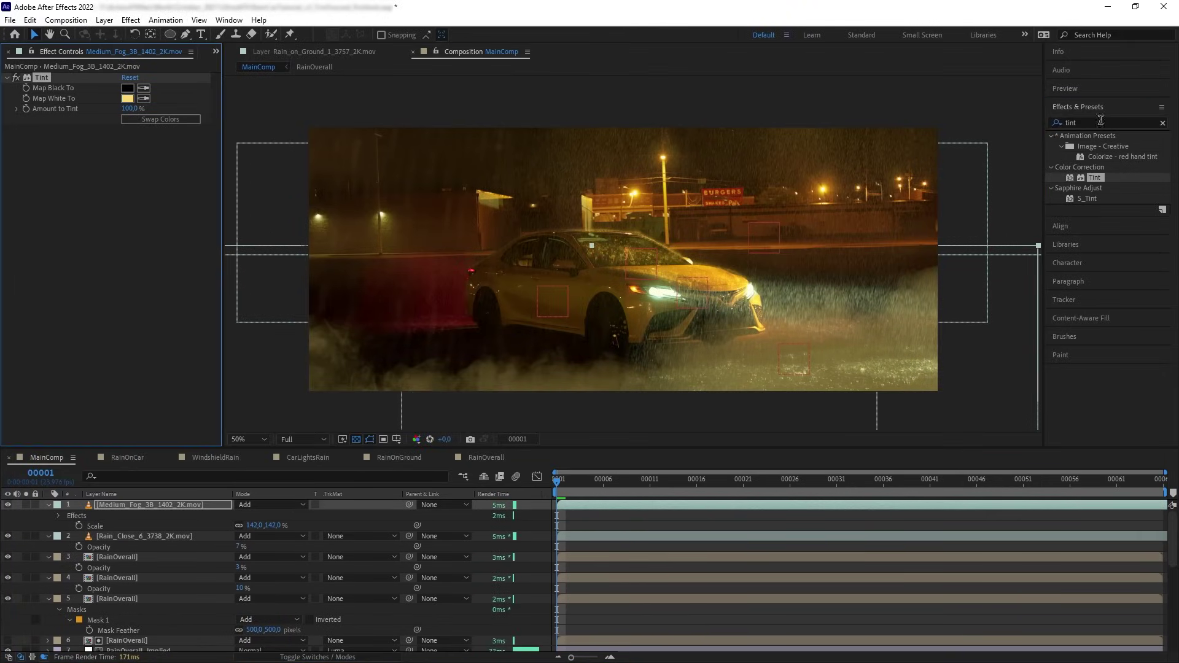
drag(1098, 178, 300, 296)
click(1099, 123)
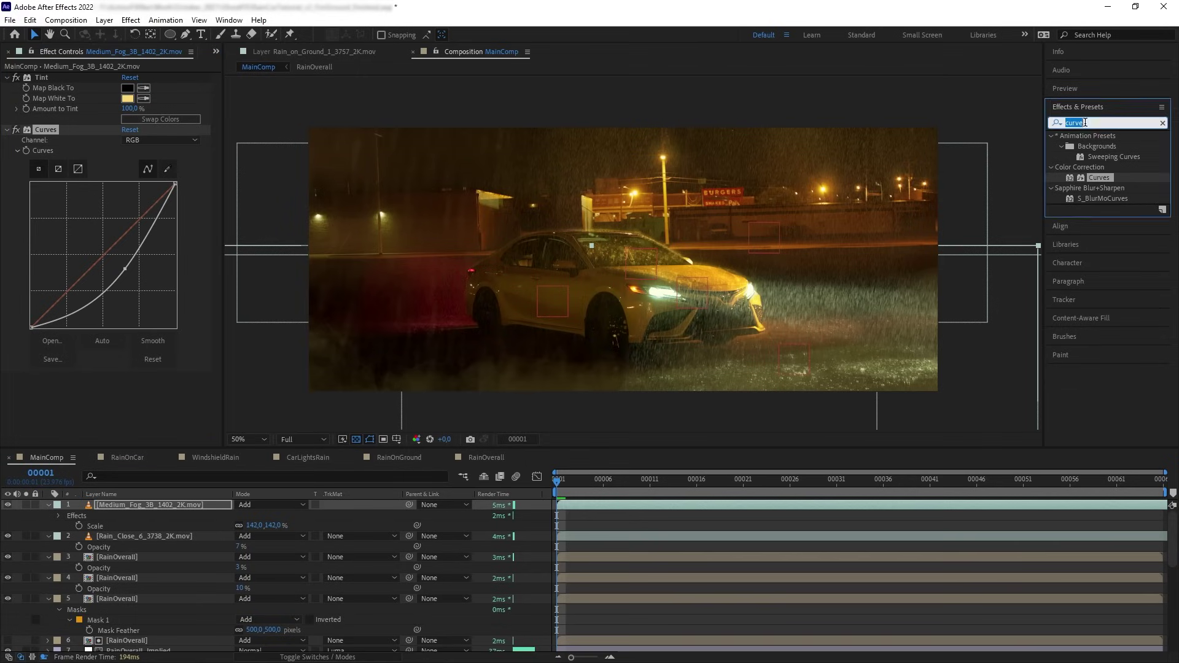
text(camera)
drag(1104, 188, 152, 302)
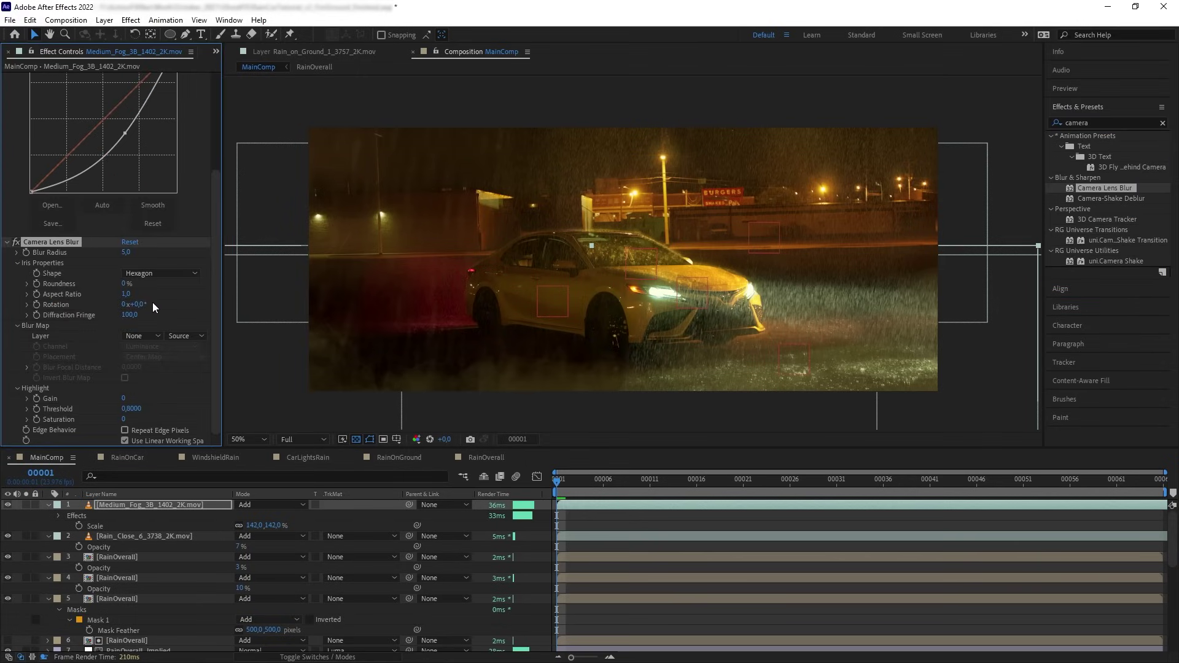
Parent the Medium_Fog and Rain_Close layers to SideCar_Null and play back the composition.
ctrl+click(136, 533)
click(444, 503)
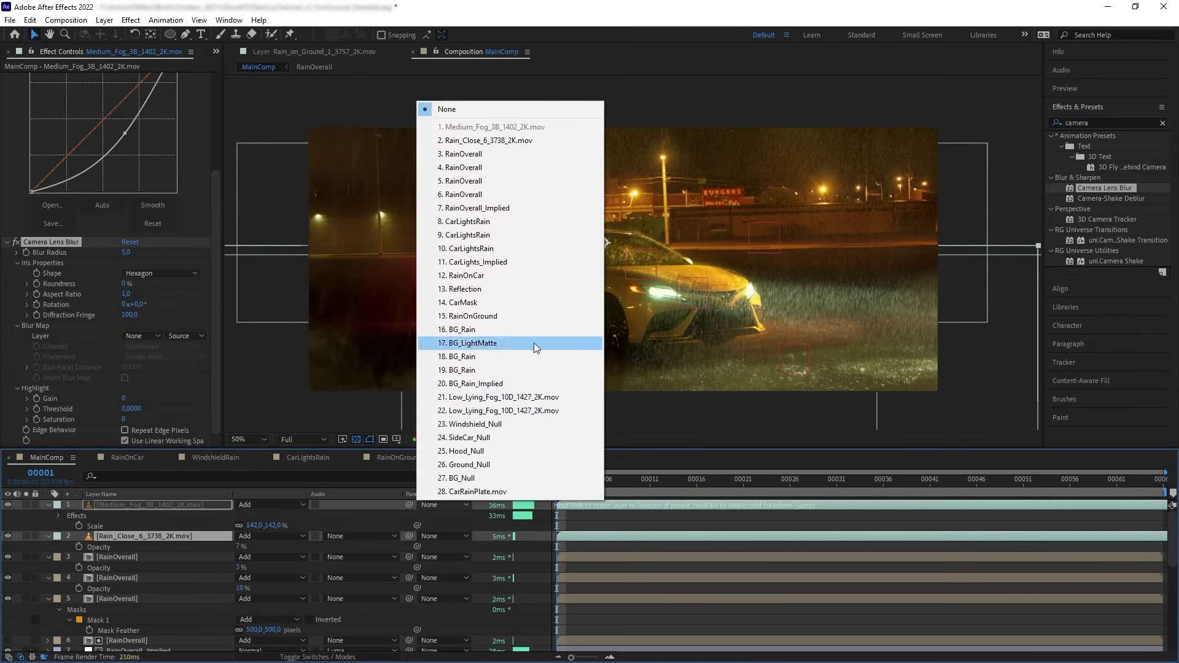
click(466, 438)
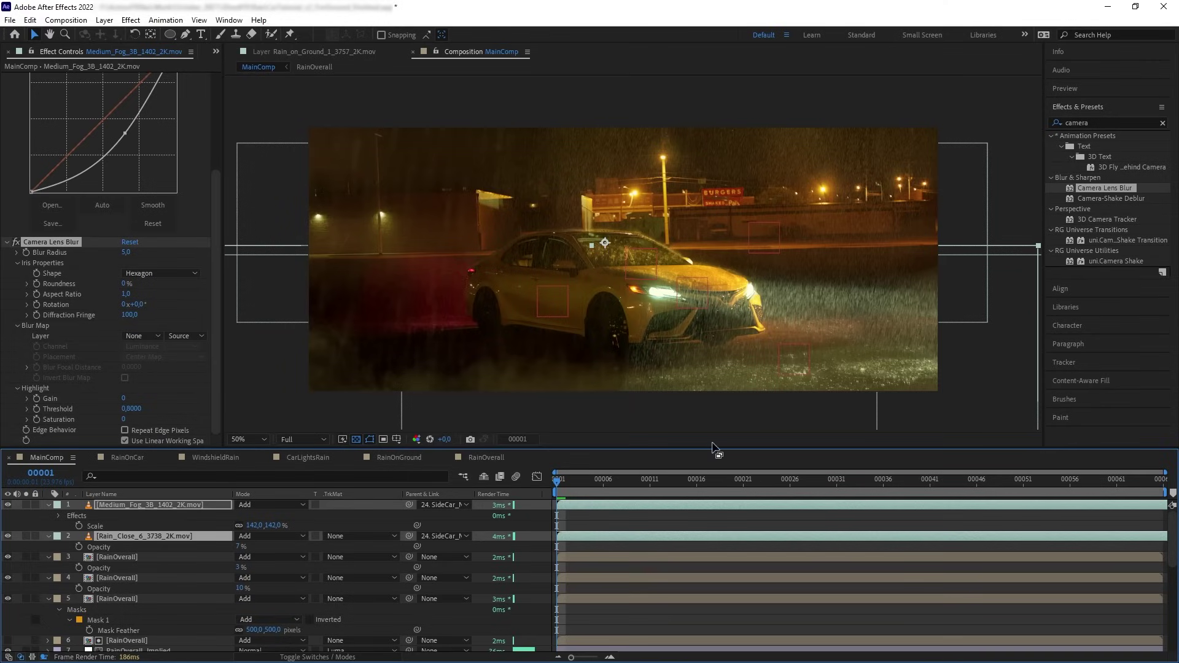
key(space)
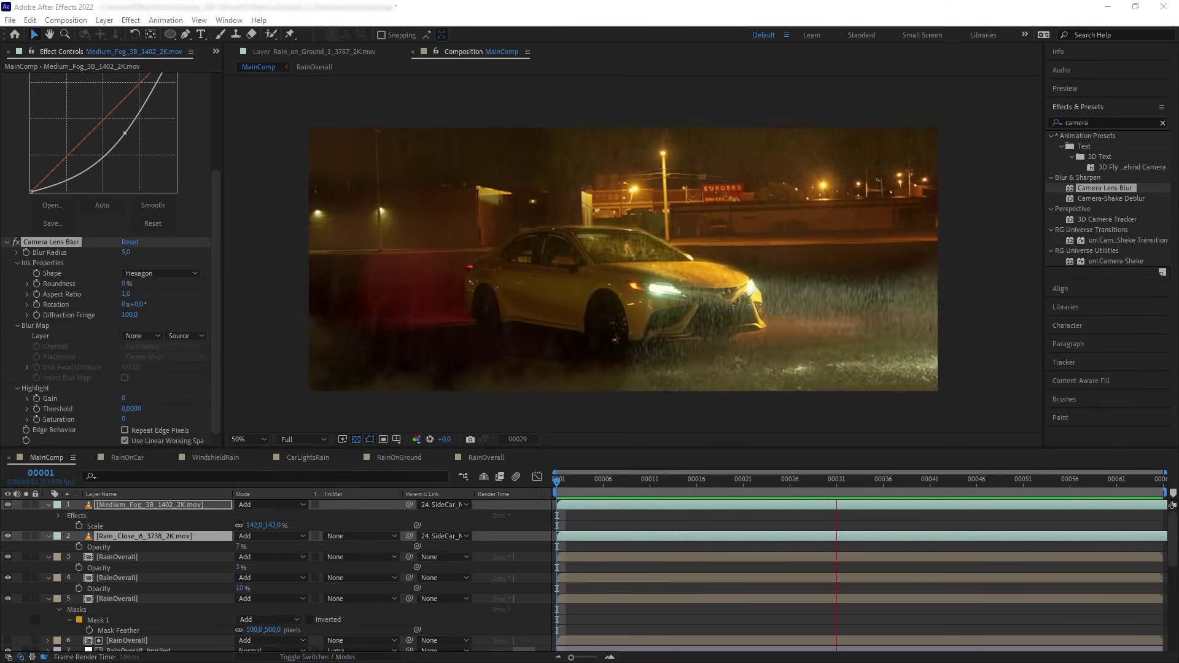